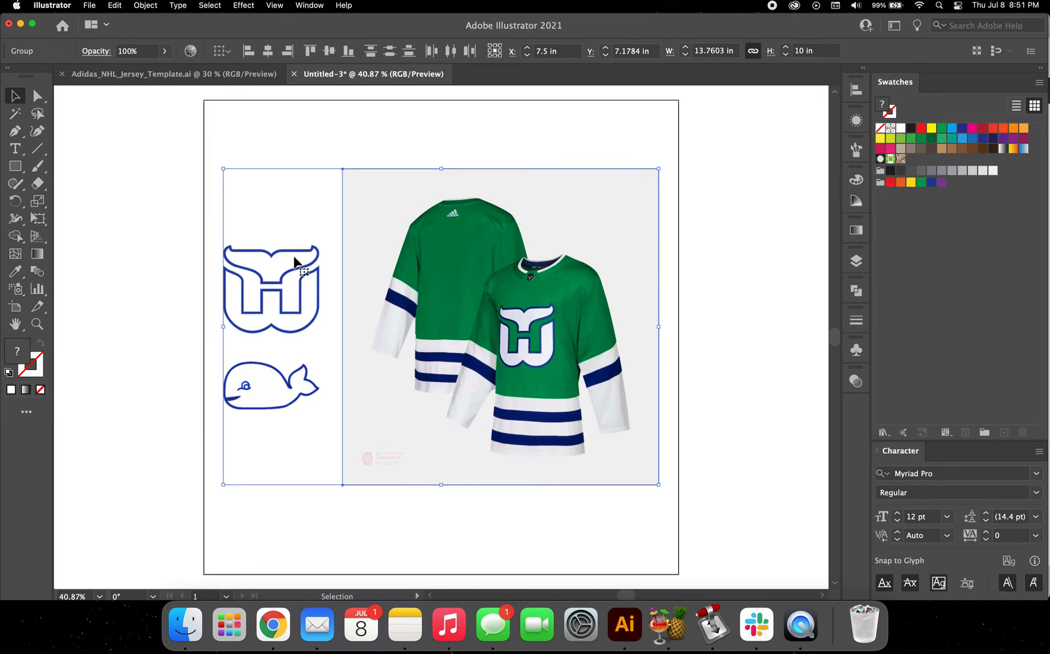
Step: Switch to the Adidas_NHL_Jersey_Template.ai document and expand the Front layer to show its Jersey sublayers
click(243, 78)
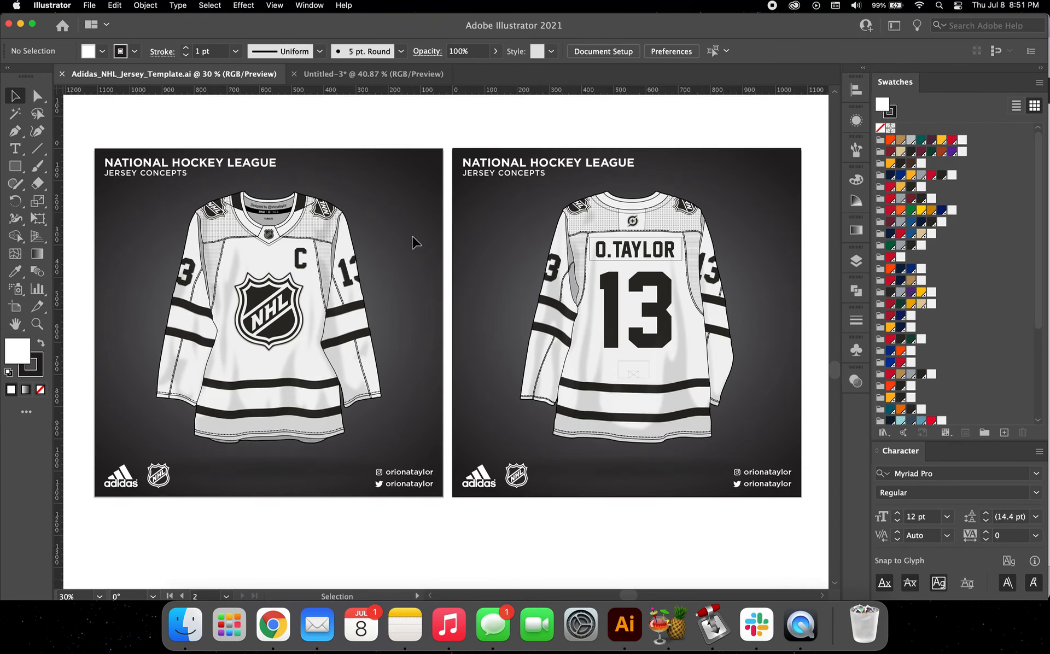
click(856, 261)
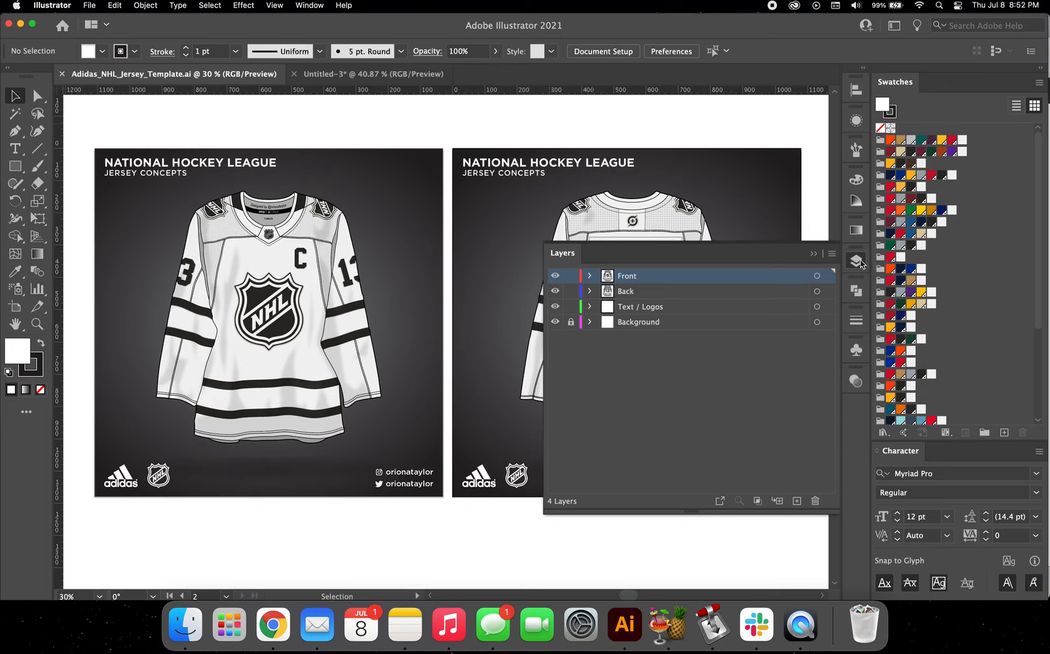
click(590, 277)
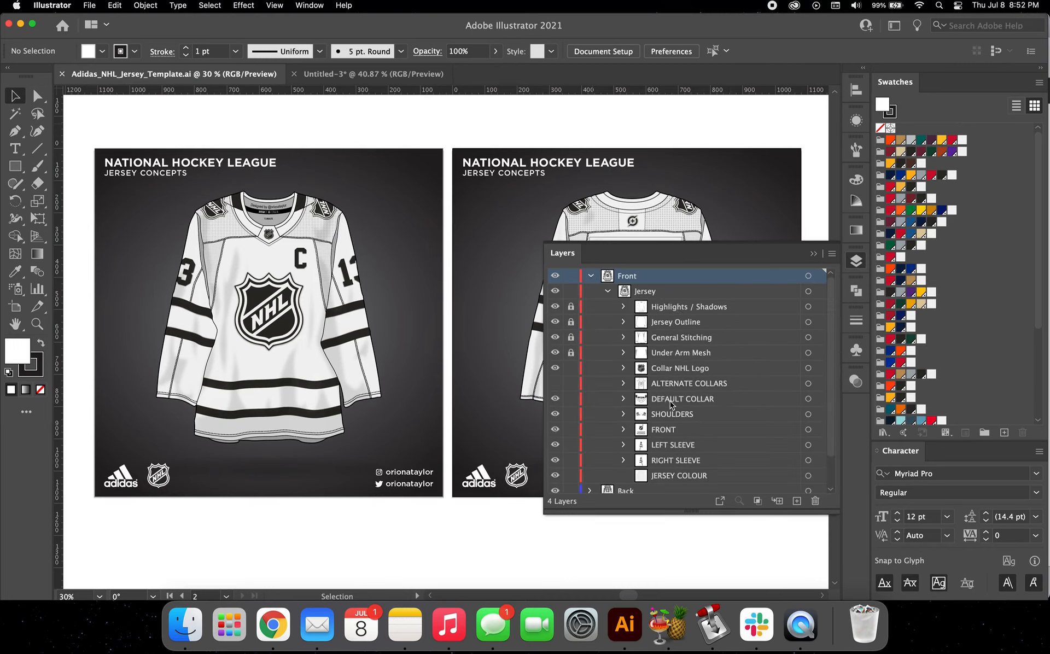
scroll(672, 322, down, 3)
scroll(672, 328, up, 3)
scroll(381, 295, down, 5)
Step: Paste the Whalers reference jersey image and logos into the template and place them beside the front artboard
scroll(381, 295, left, 4)
key(super+v)
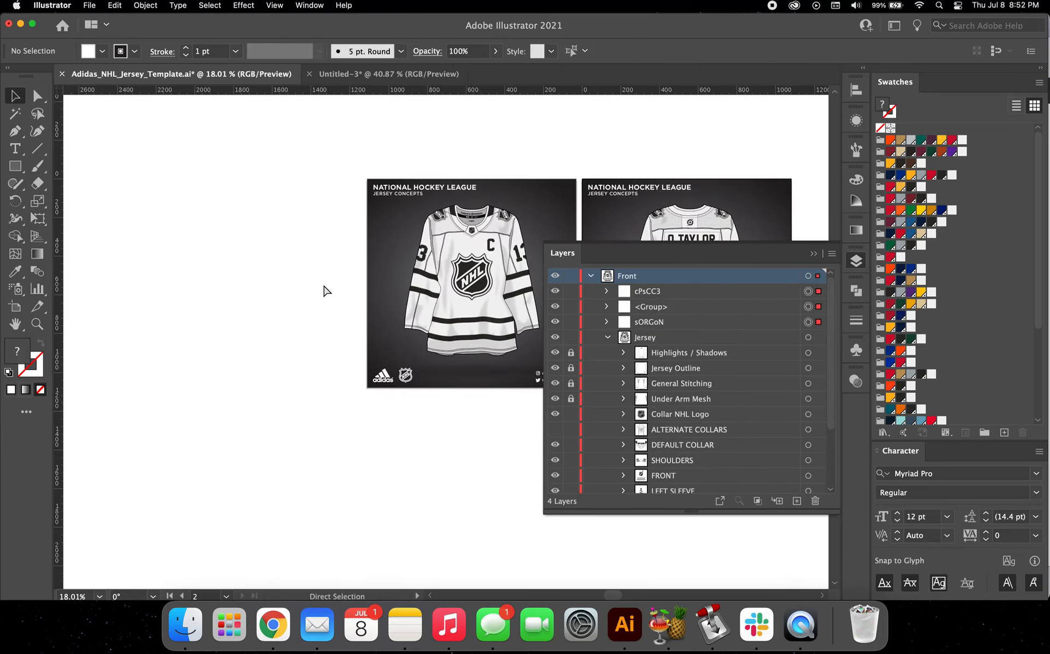
drag(487, 340, 269, 275)
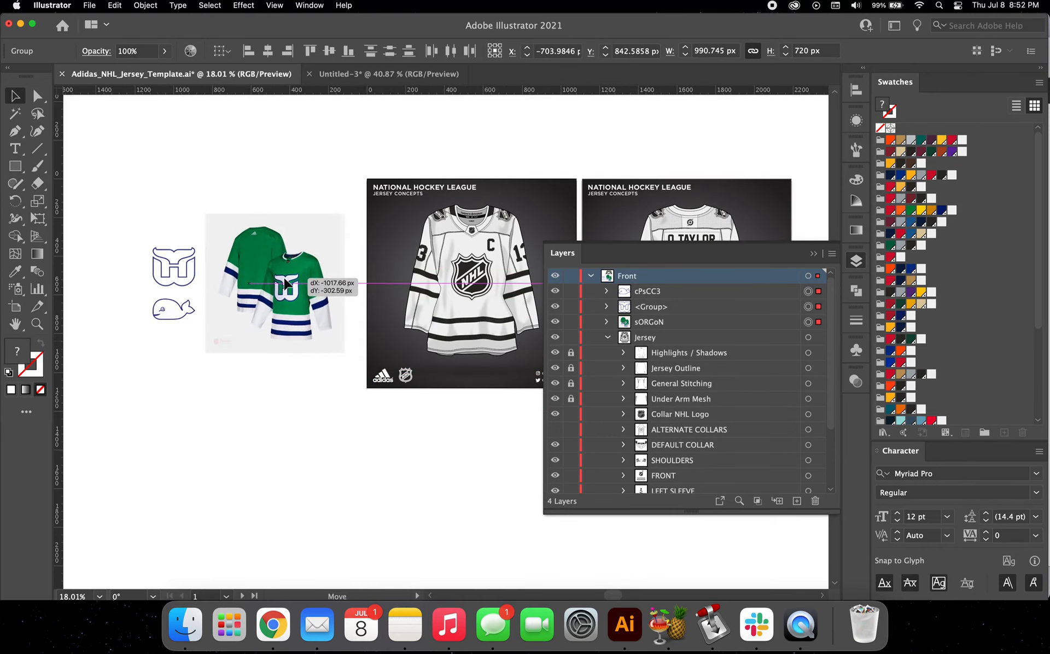
Step: Create a new top-level layer and move the pasted reference image and logos from the Front layer into it
click(797, 501)
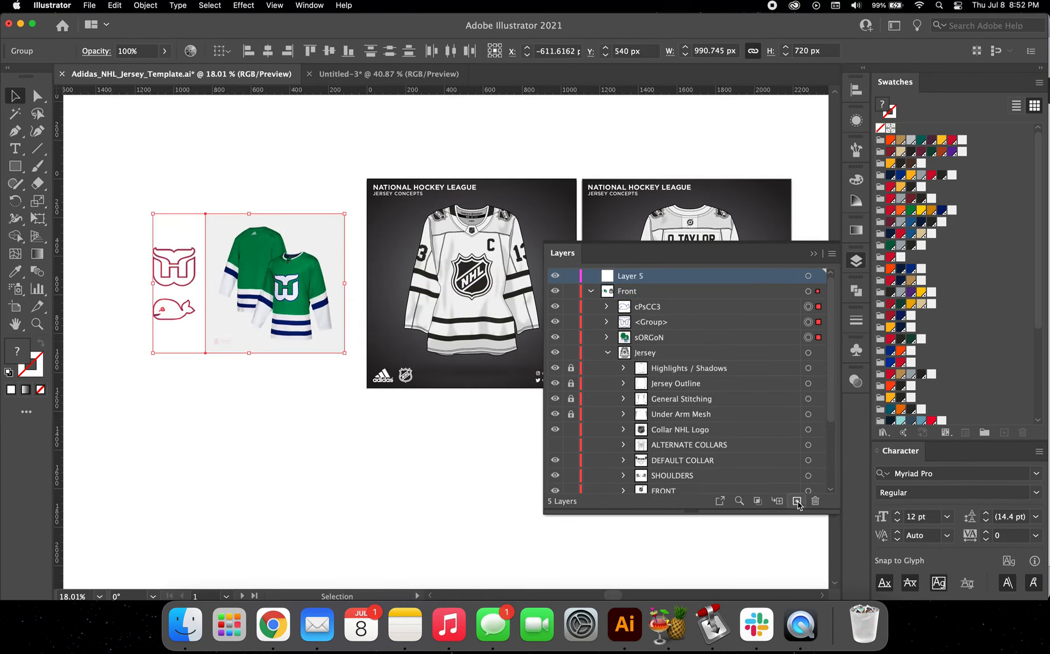
click(654, 337)
shift+click(652, 310)
drag(652, 310, 643, 278)
scroll(325, 255, right, 3)
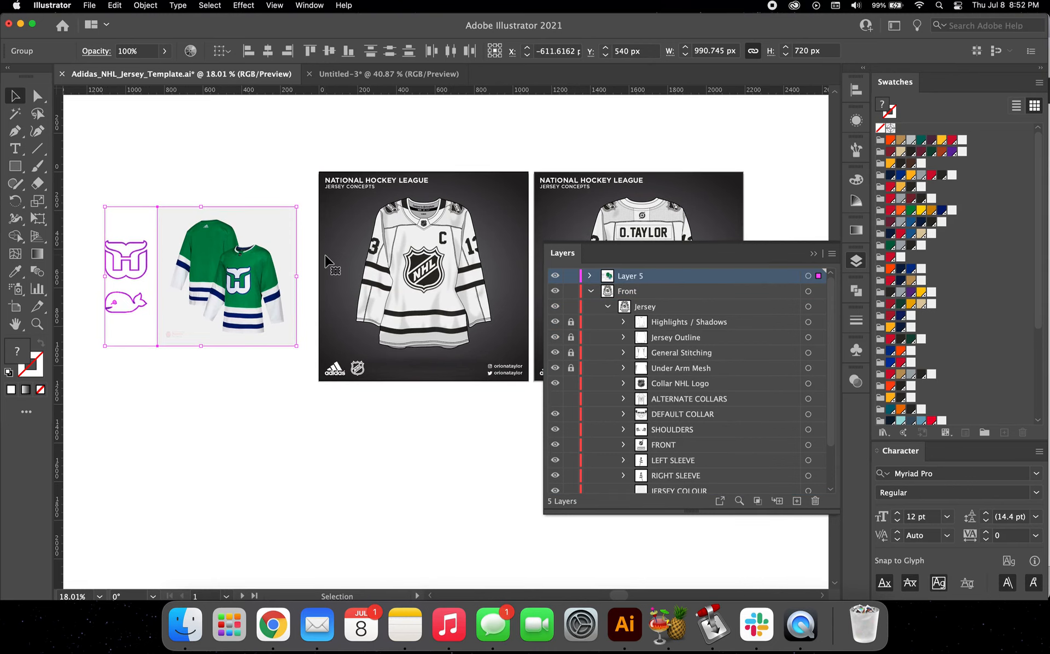
Step: Move the reference artwork closer to the template jersey so that it overlaps the left edge of the front artboard
scroll(286, 370, up, 6)
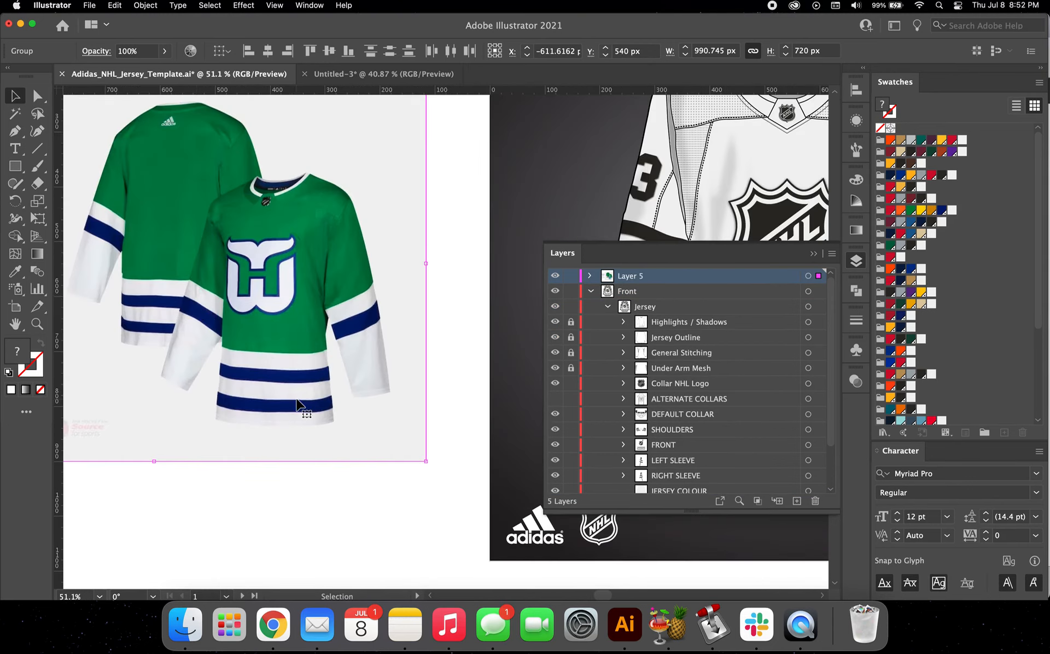
scroll(297, 400, down, 4)
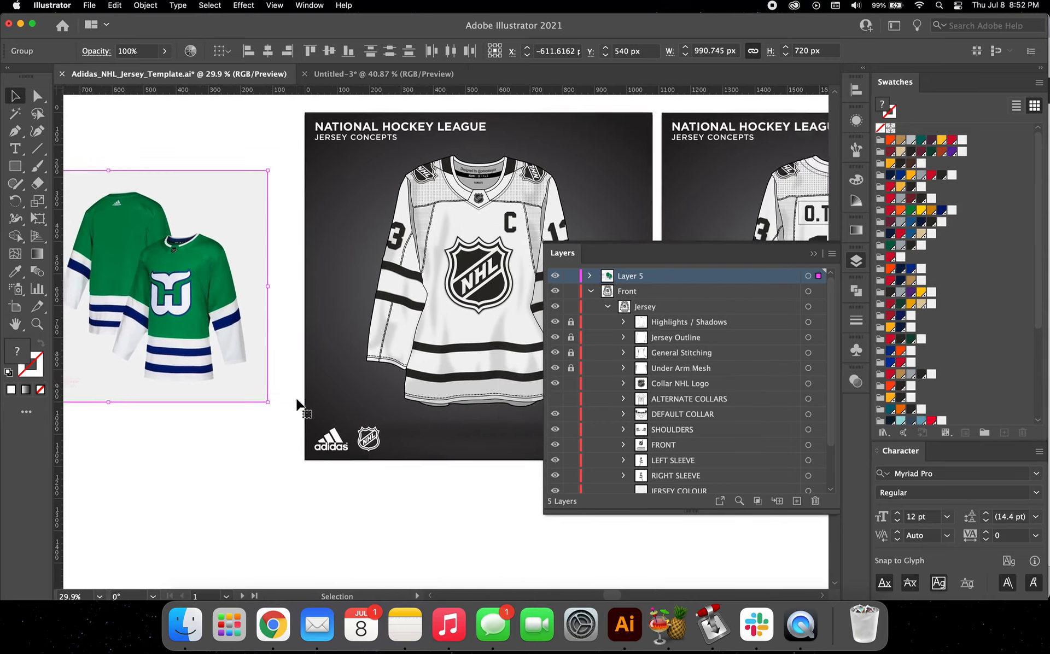
scroll(296, 399, up, 1)
scroll(297, 399, right, 2)
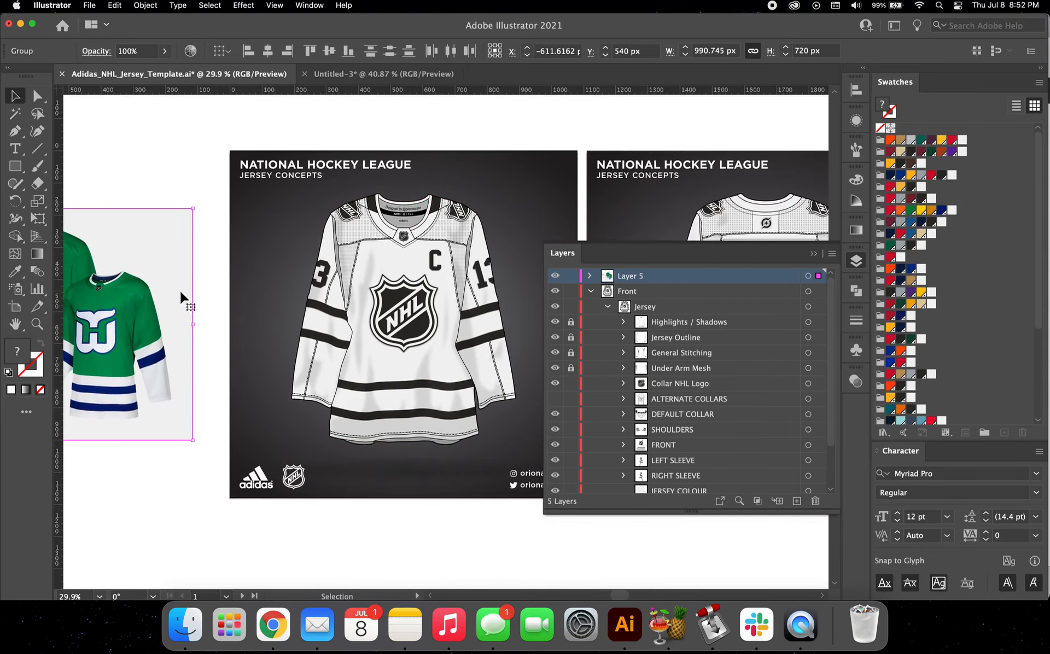
drag(180, 298, 258, 244)
scroll(366, 230, up, 1)
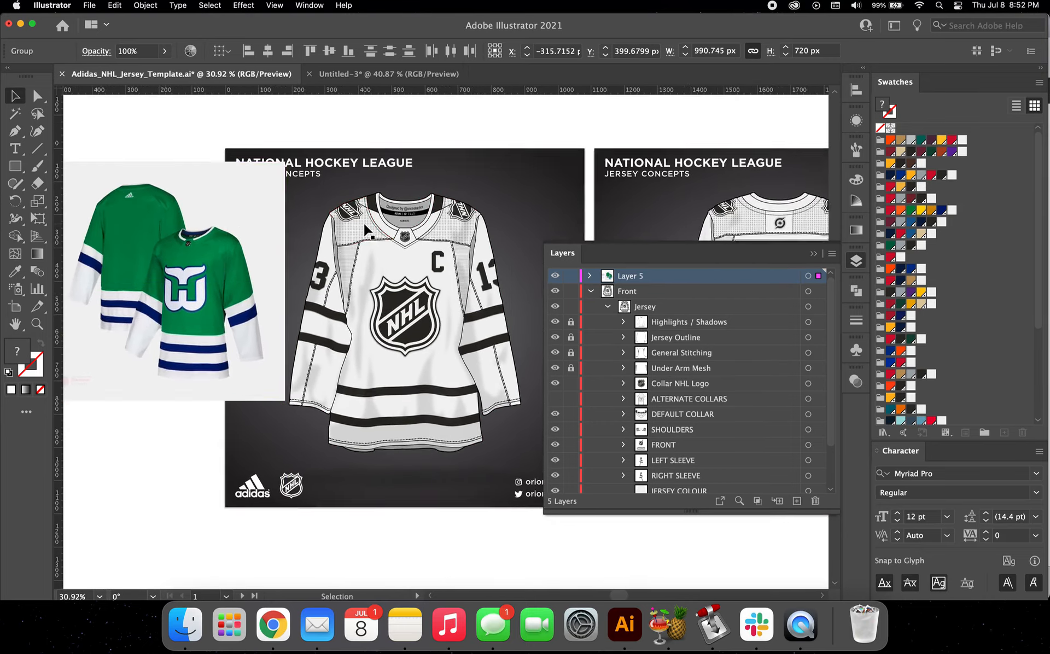
Step: Isolate the DEFAULT COLLAR group of the front jersey and expand it to list its collar colour parts
scroll(365, 225, up, 2)
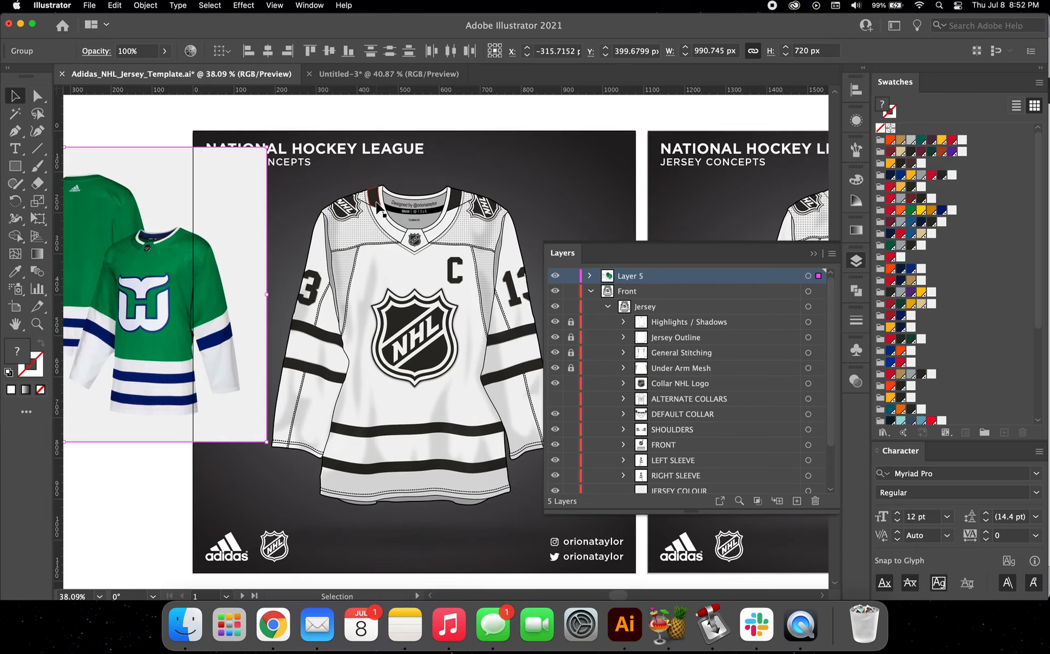
double_click(379, 207)
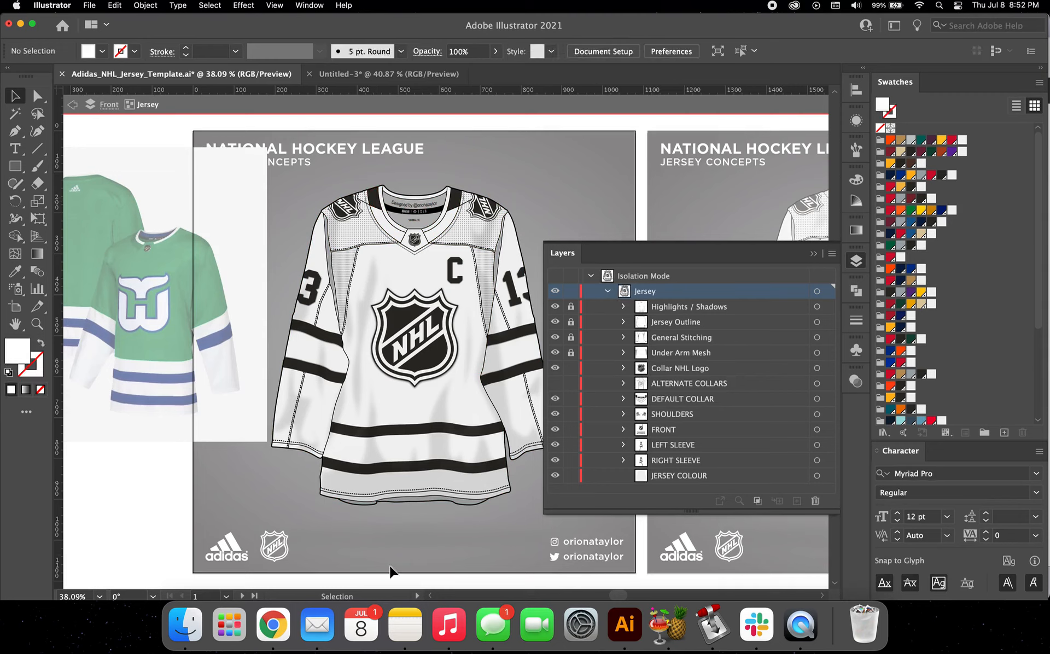
click(379, 208)
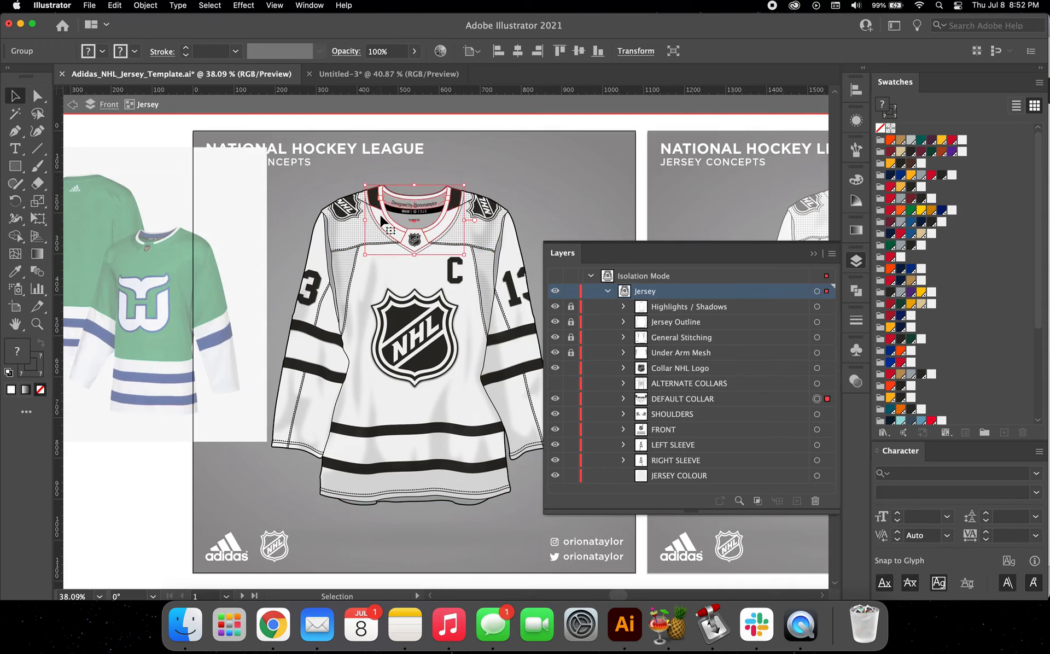
click(689, 405)
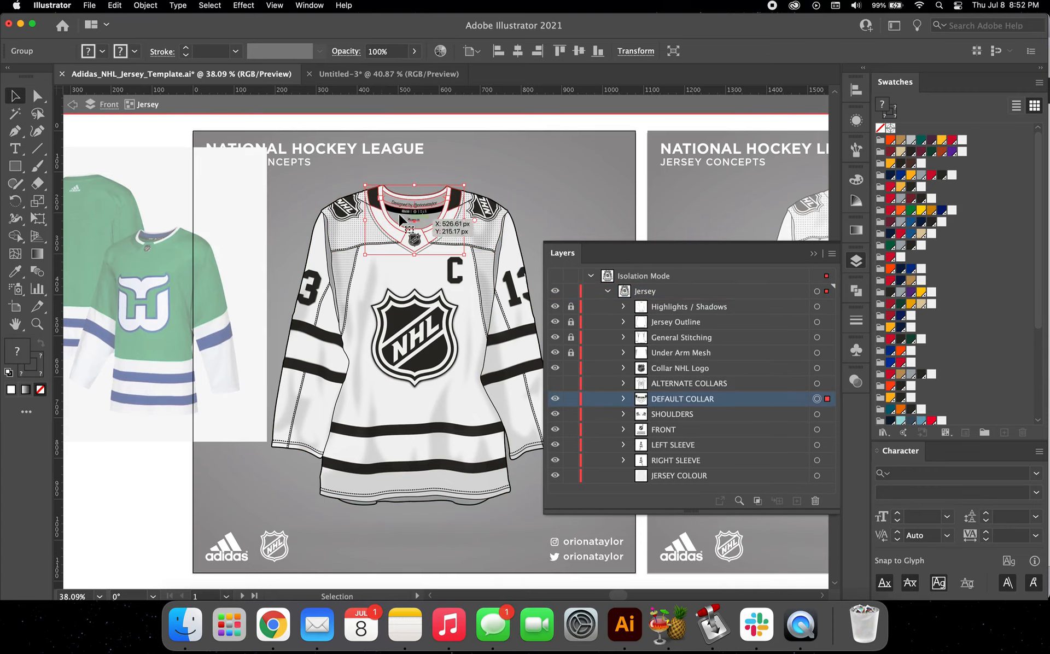
double_click(383, 220)
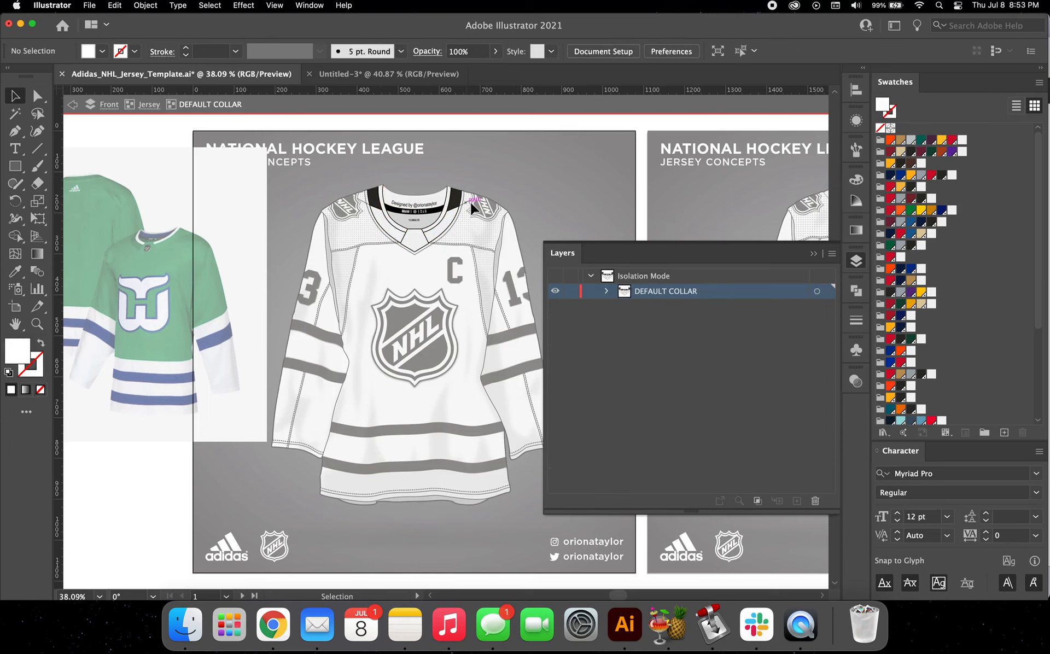
click(607, 289)
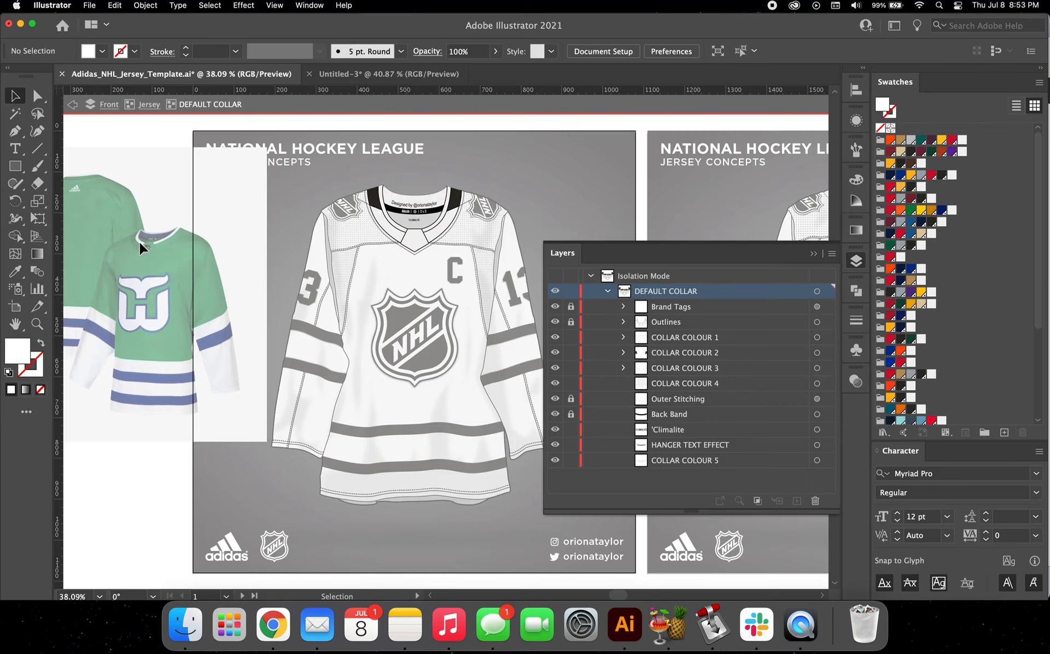
Step: Fill the COLLAR COLOUR 2, 3 and 4 parts of the front collar with green PANTONE 7732 C
click(385, 200)
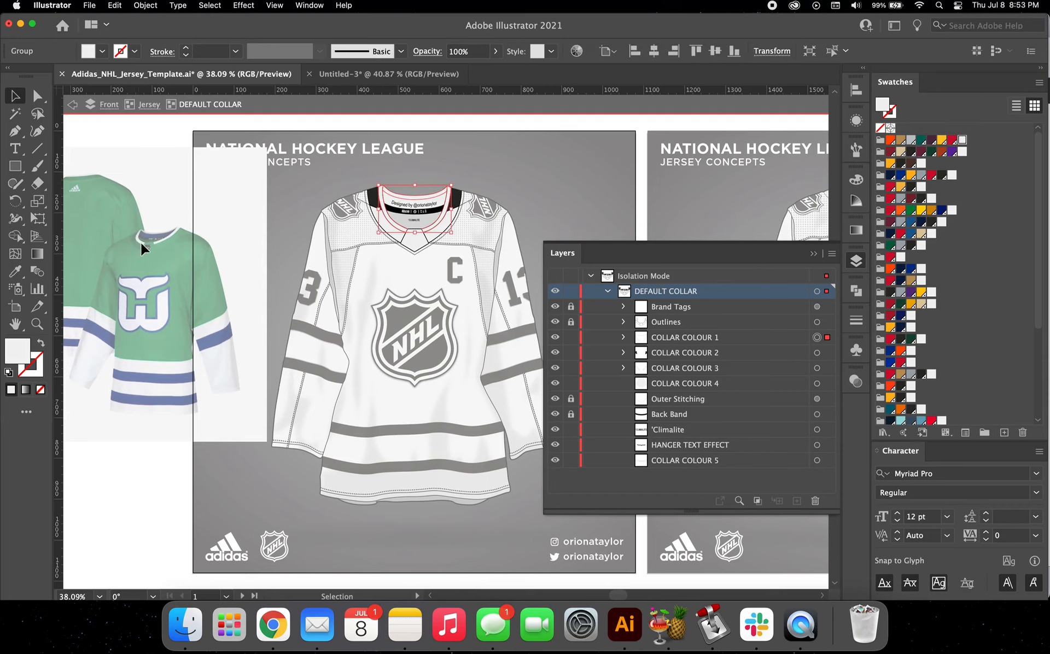
scroll(139, 238, up, 3)
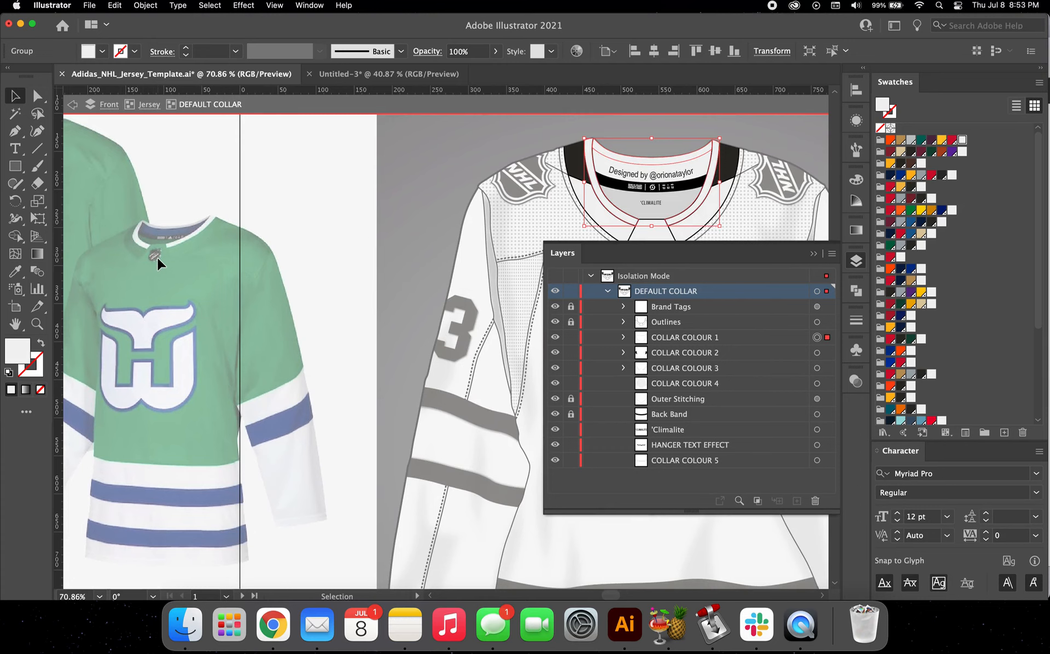
scroll(157, 257, down, 3)
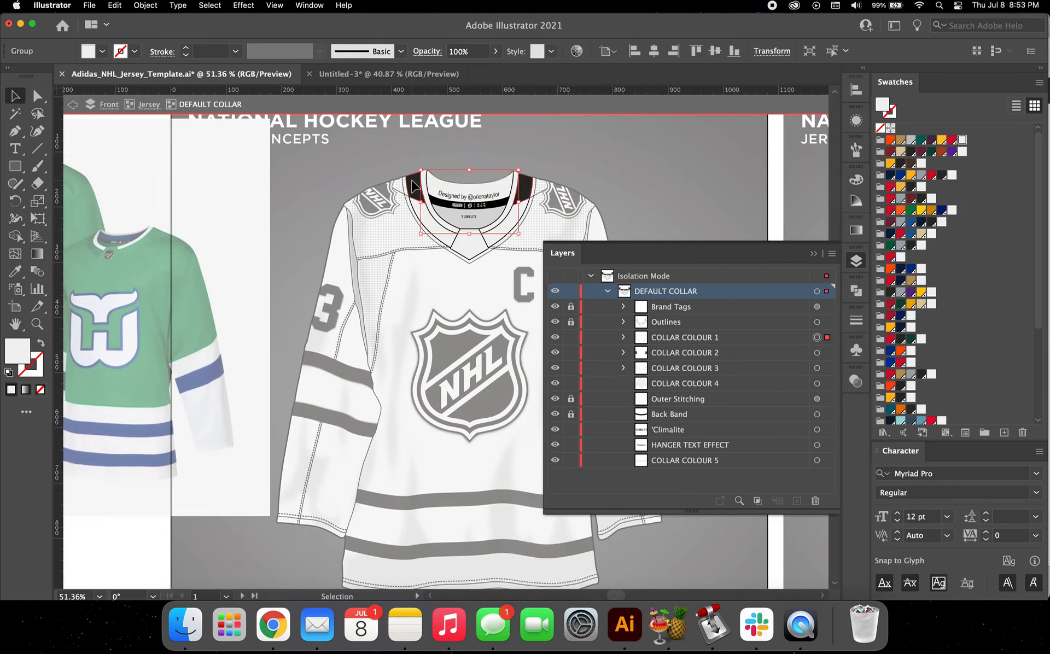
click(414, 187)
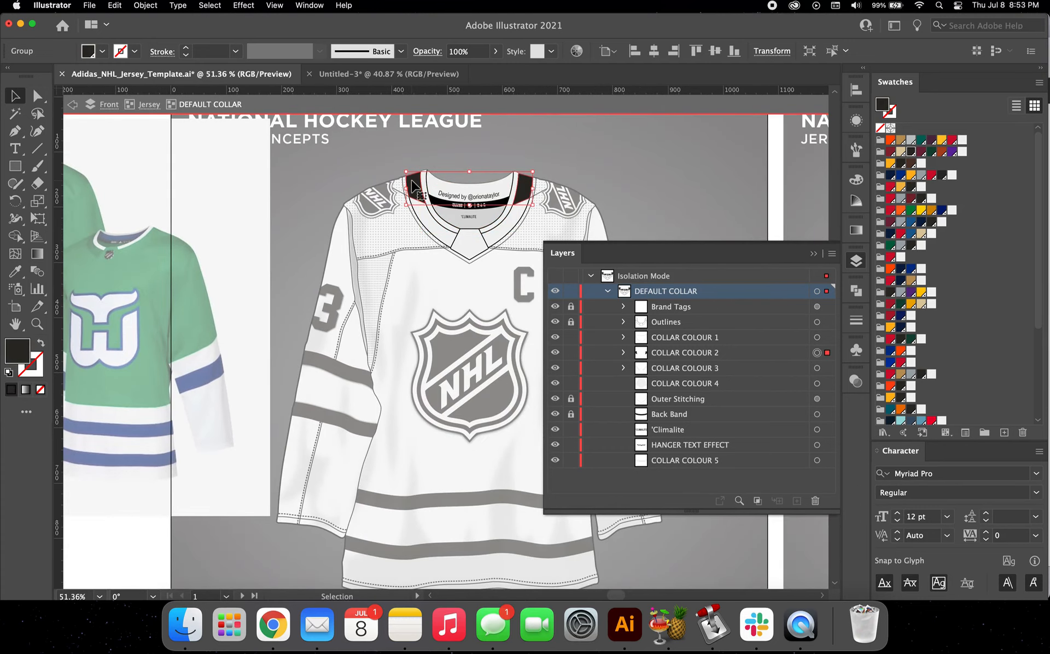
shift+click(440, 231)
shift+click(467, 237)
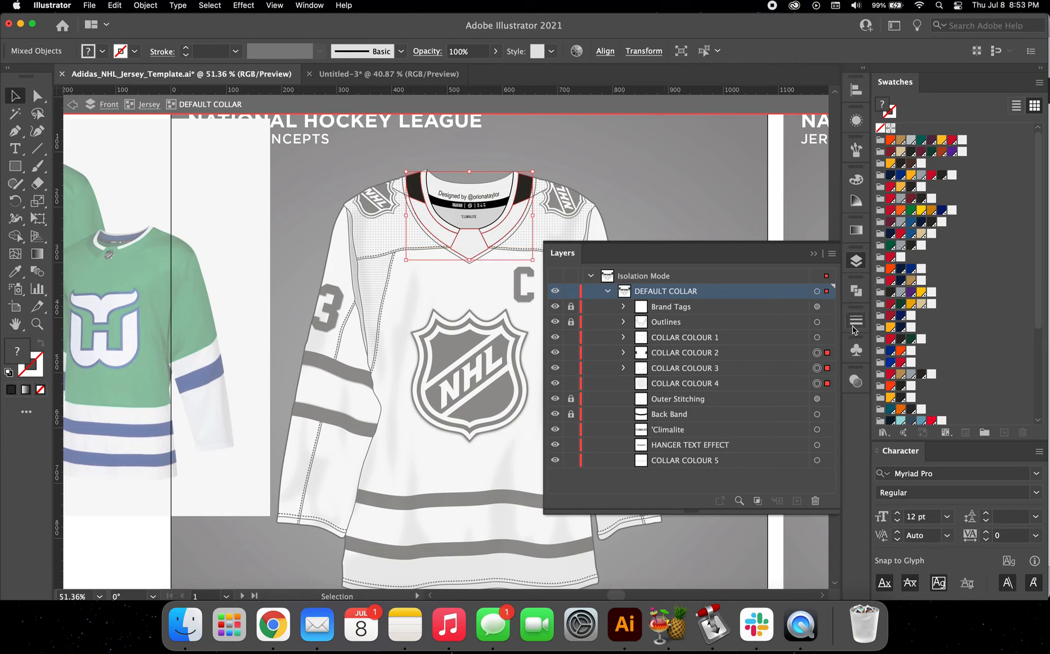
scroll(883, 340, down, 5)
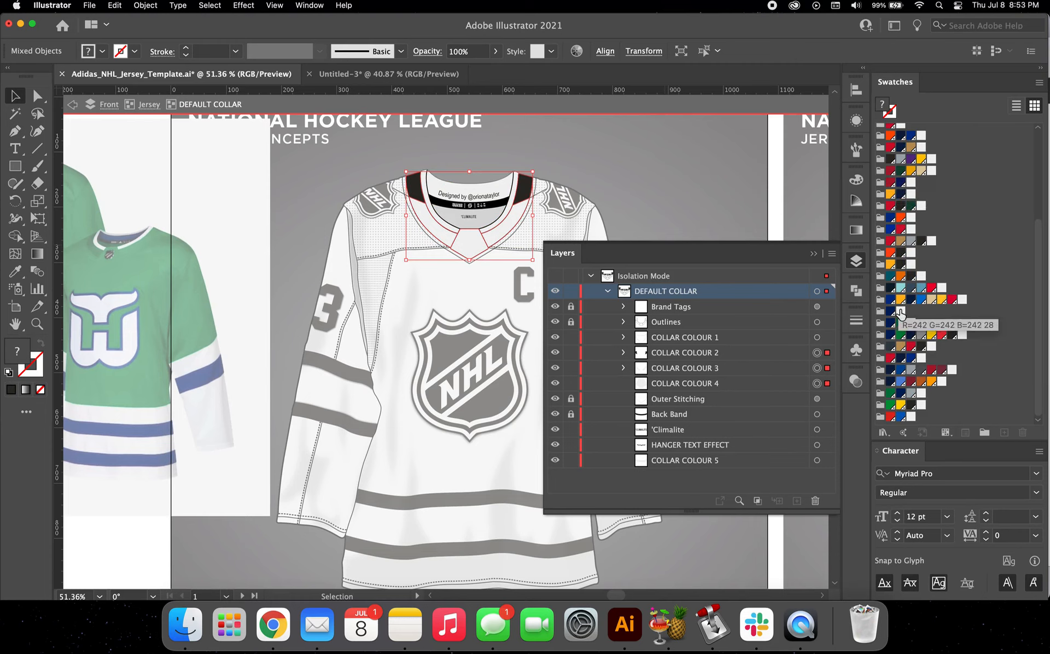
click(890, 394)
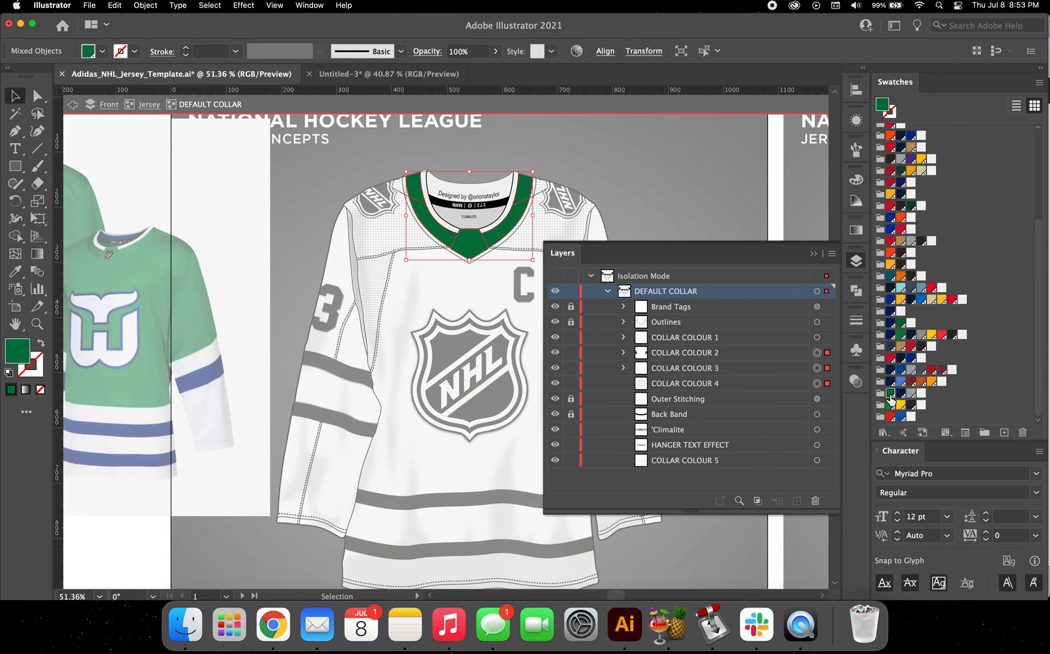
Step: Fill the inner back collar piece, COLLAR COLOUR 5, with the navy swatch from the same colour group as the green
scroll(448, 254, left, 5)
scroll(447, 253, down, 2)
scroll(526, 191, right, 2)
scroll(526, 191, up, 1)
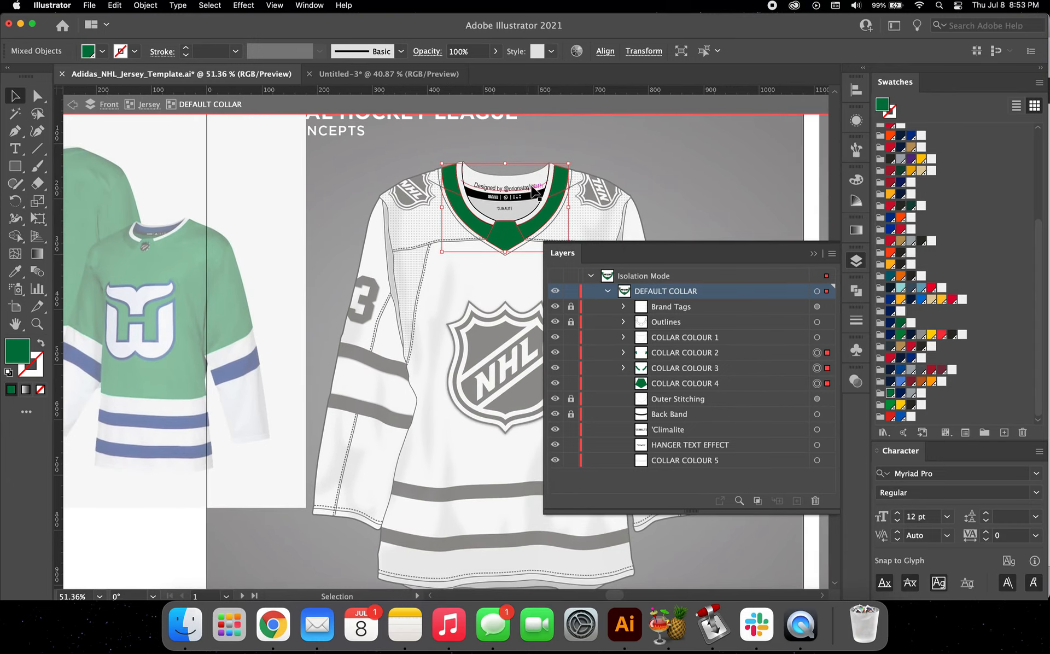
click(543, 185)
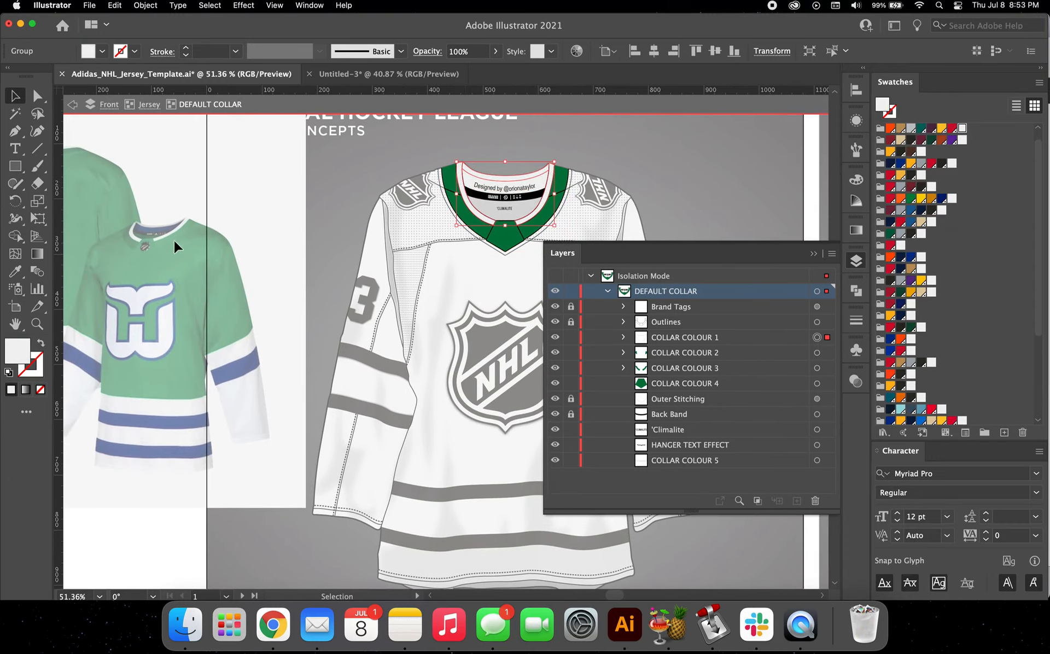
scroll(521, 182, up, 5)
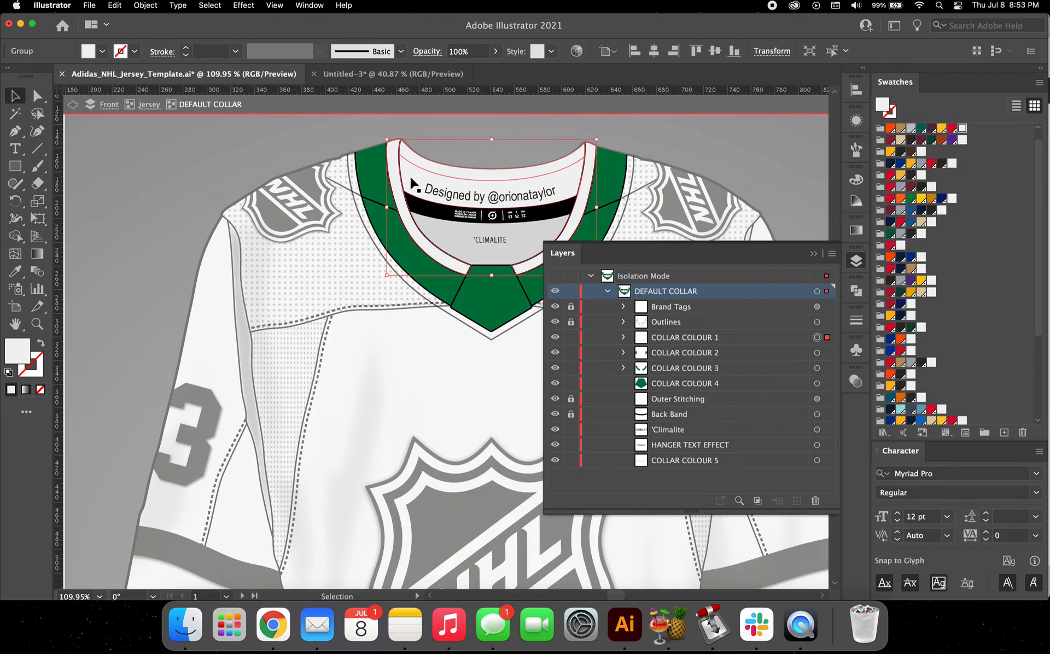
click(412, 176)
scroll(411, 176, down, 4)
scroll(919, 328, down, 5)
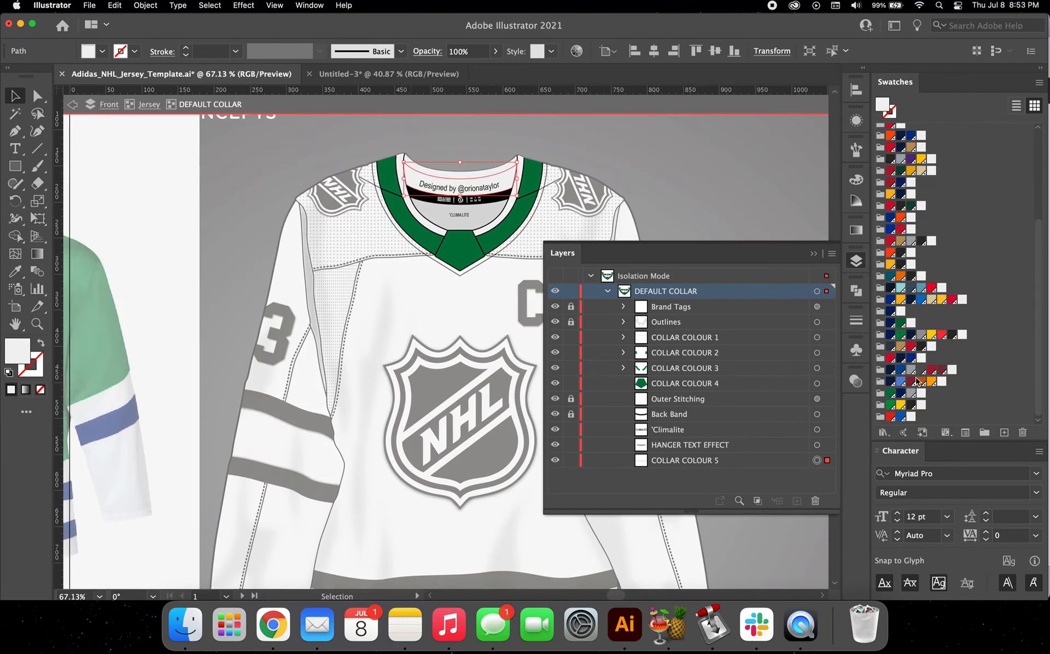
click(901, 393)
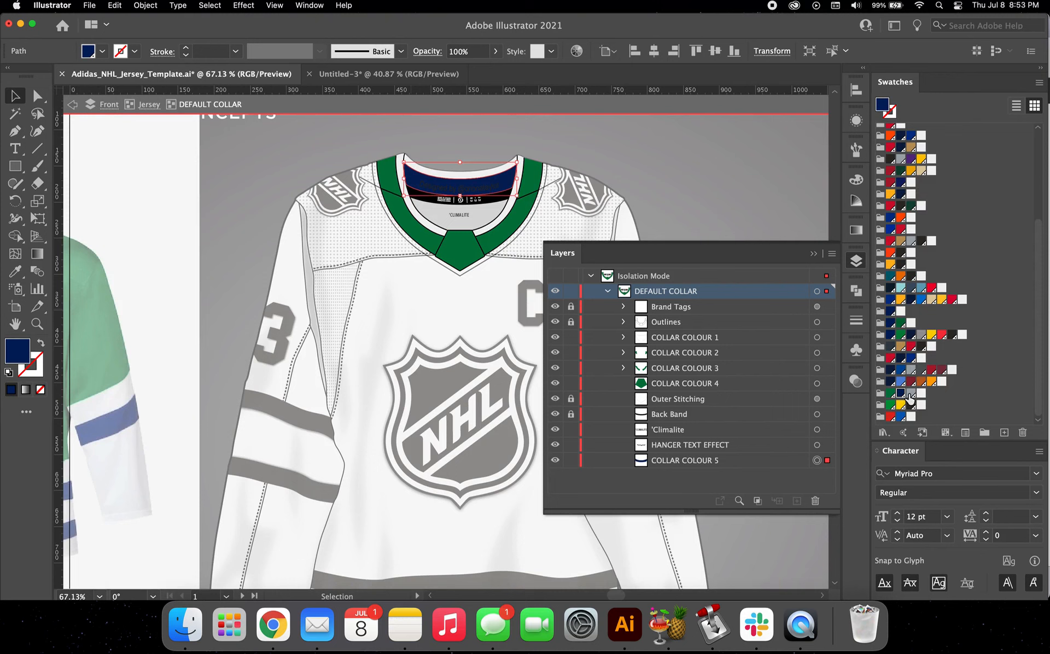
Step: Recolour the curved hanger text inside the collar white and replace its wording with "HARTFORD WHALERS"
click(501, 192)
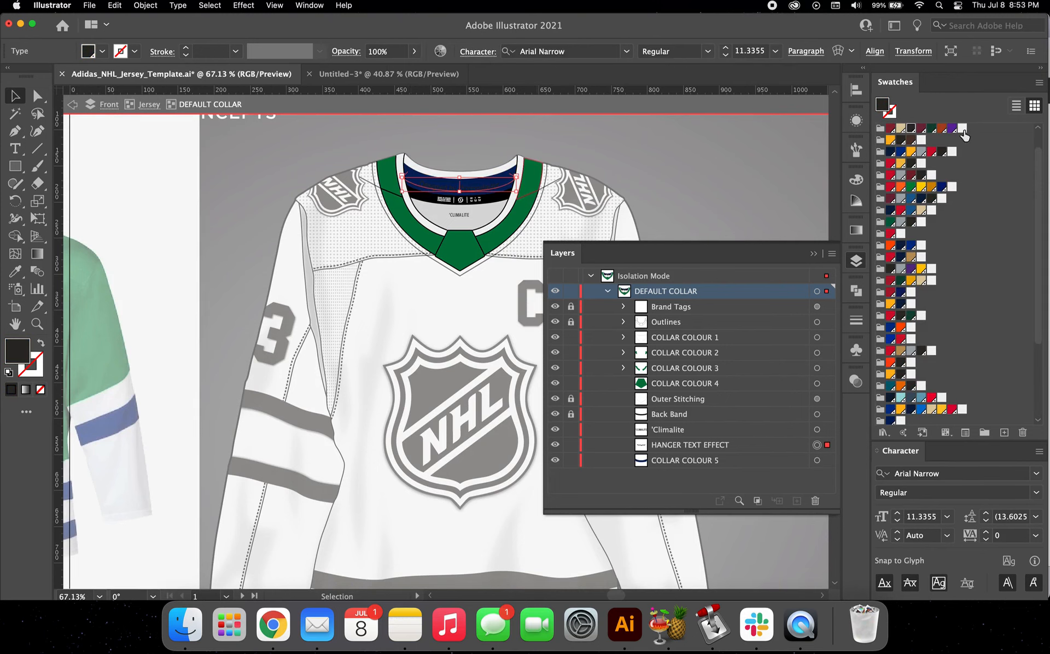
click(962, 131)
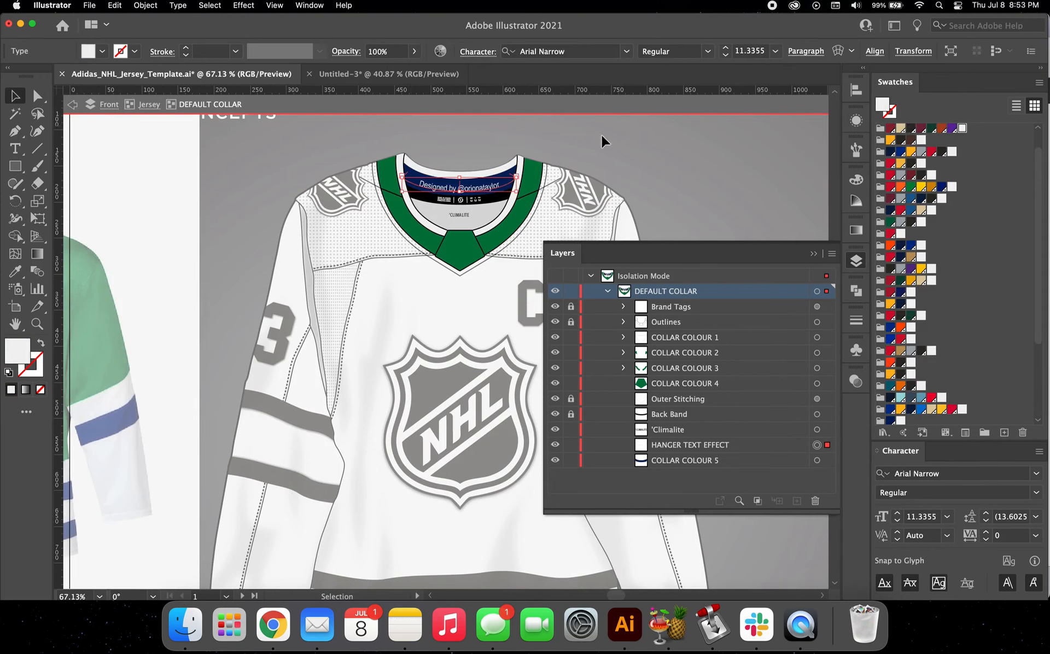
double_click(479, 191)
key(ctrl+a)
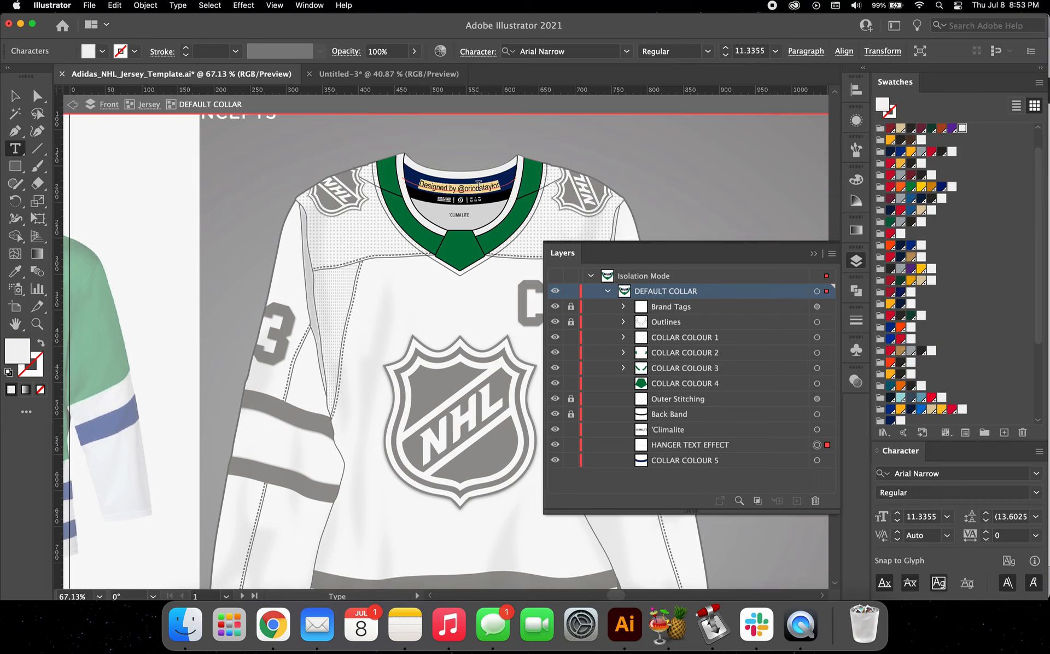
text(HA)
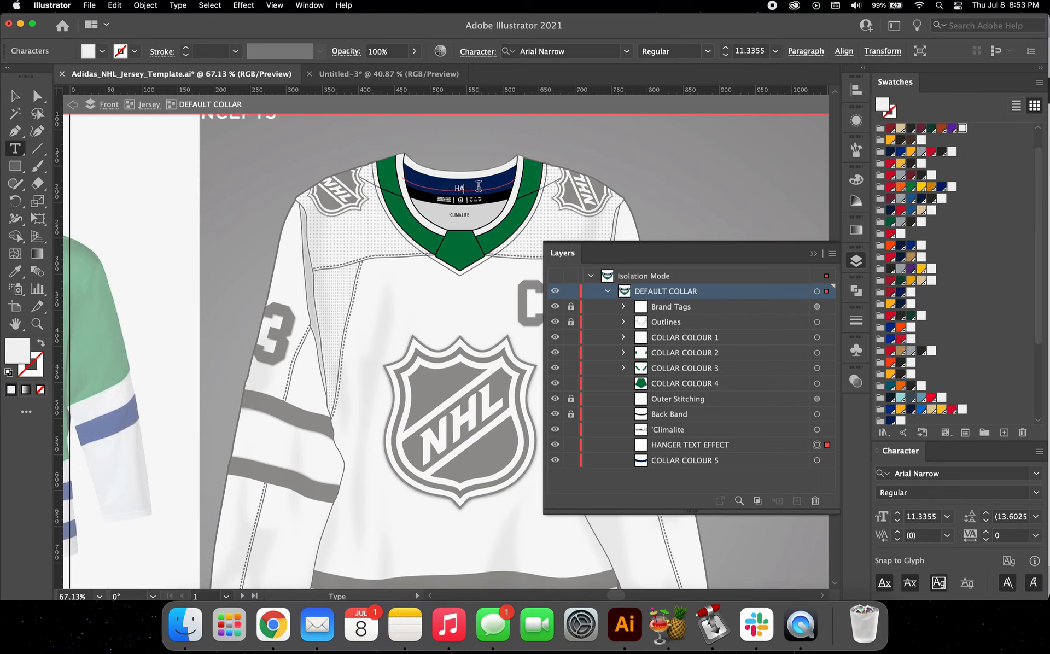
text(RTFORD WHALERS)
click(14, 96)
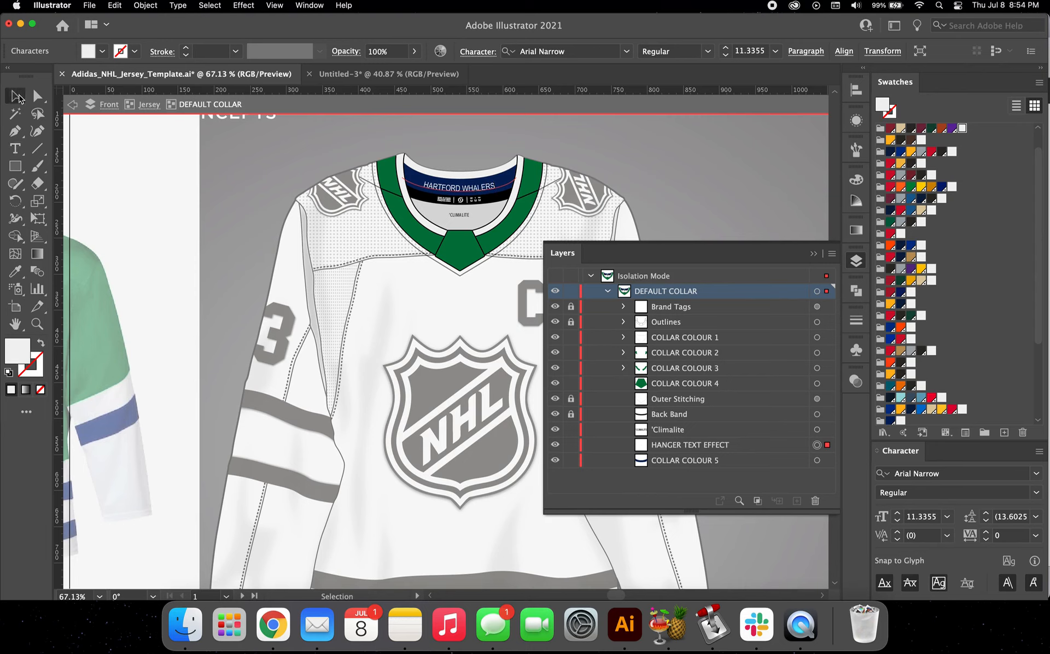
Step: Recolour the 'Climalite text inside the collar white and return to the Jersey group level
click(460, 214)
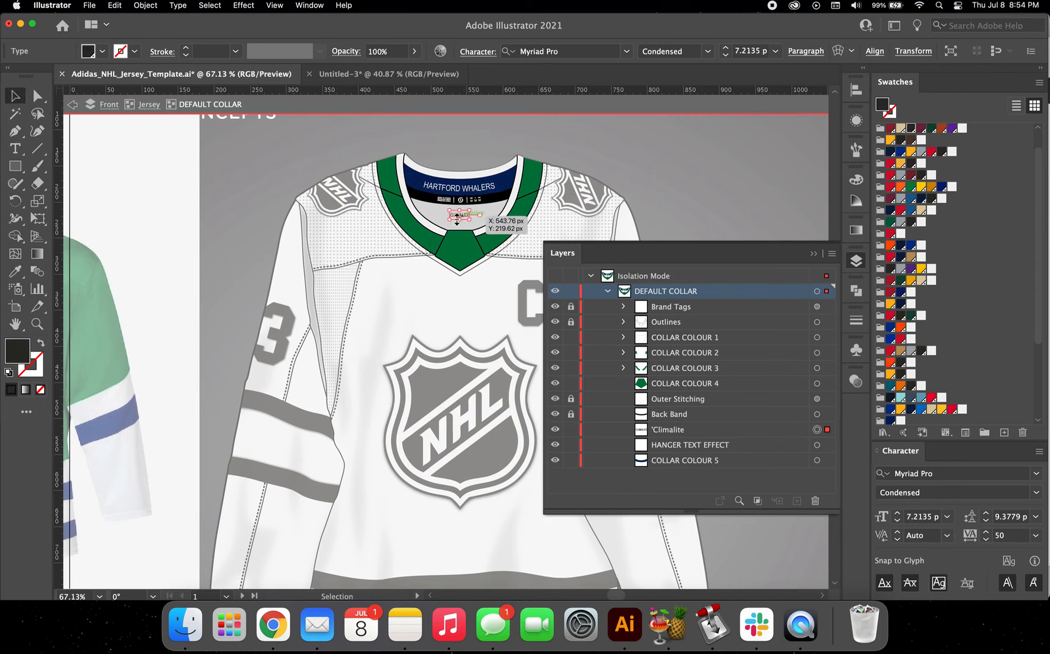
click(962, 130)
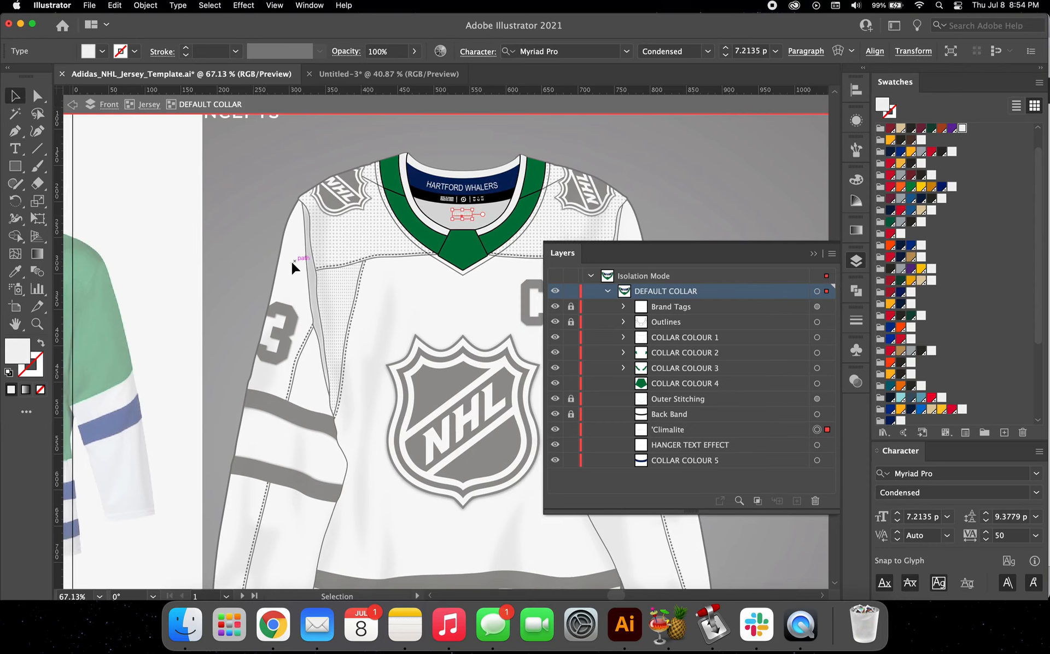
scroll(247, 254, left, 5)
scroll(490, 130, right, 3)
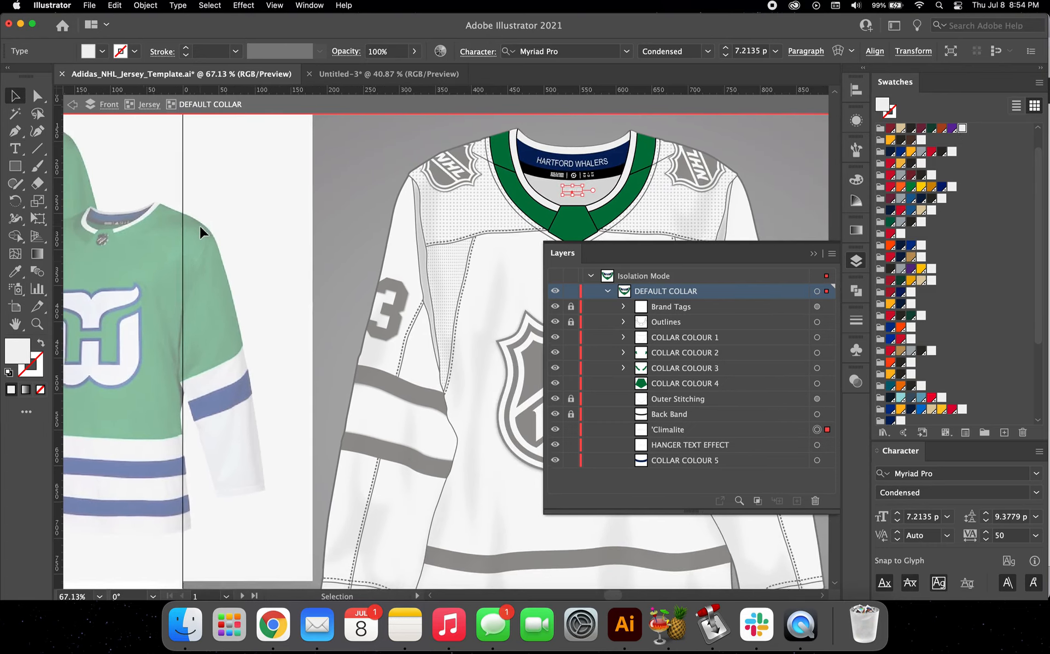
scroll(199, 226, left, 5)
scroll(199, 225, down, 2)
scroll(209, 196, right, 5)
scroll(209, 196, up, 2)
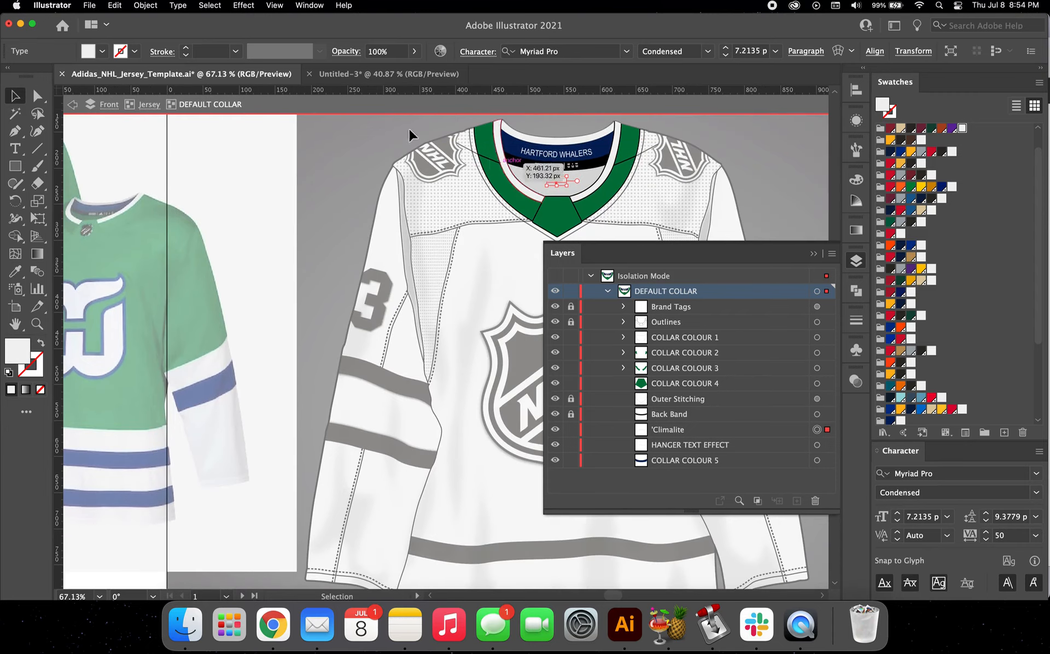
click(148, 105)
scroll(383, 164, right, 1)
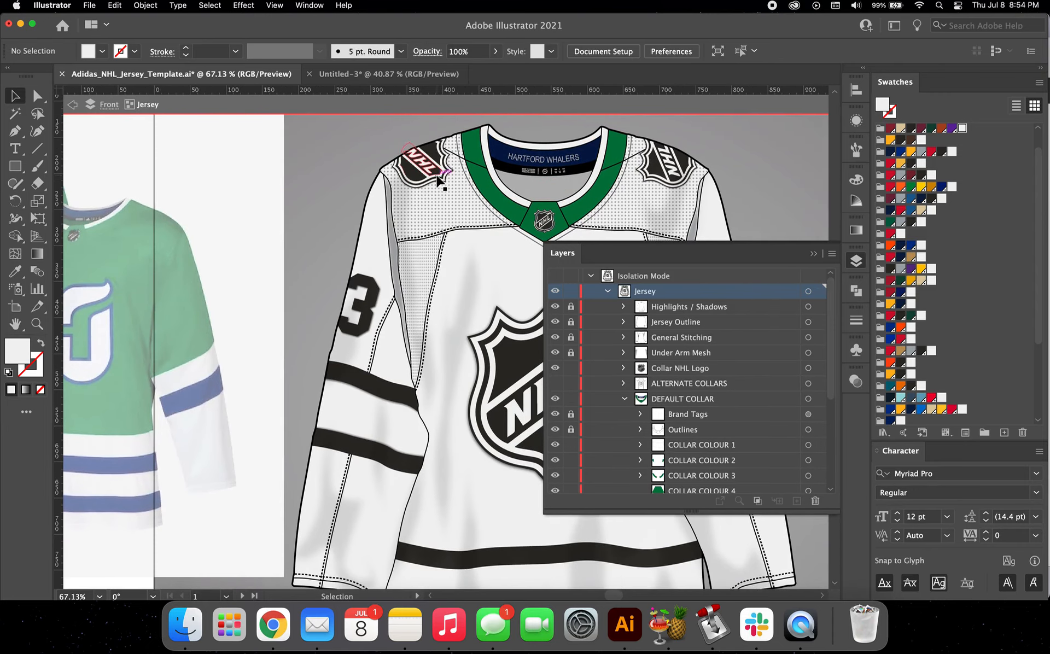
Step: Isolate the SHOULDERS group of the front jersey and expand it to list its shoulder styles
click(450, 199)
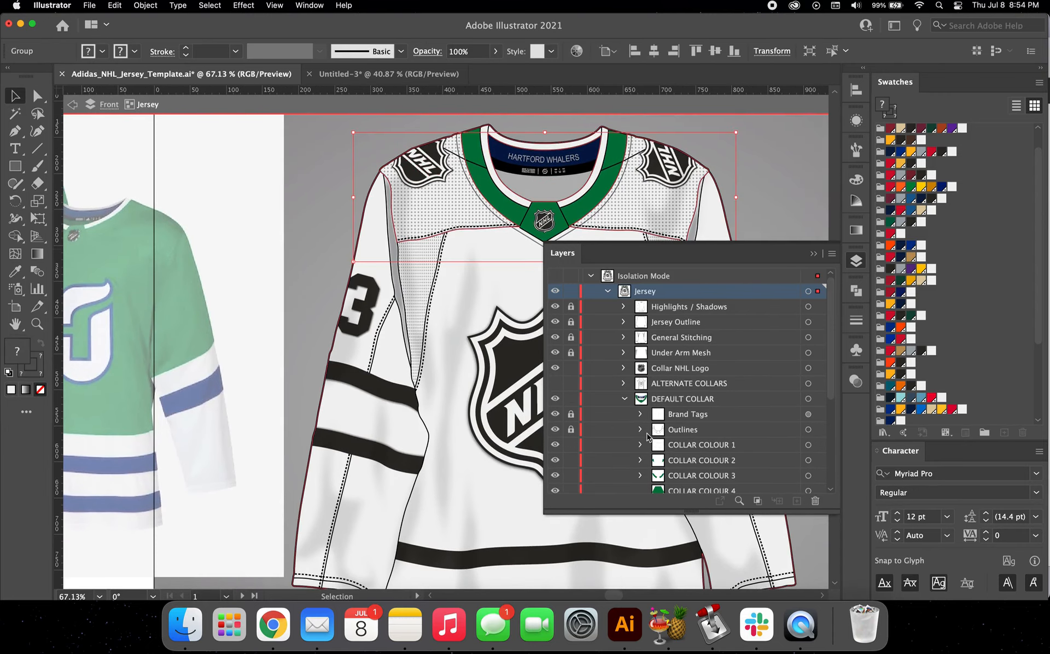
click(625, 398)
click(672, 416)
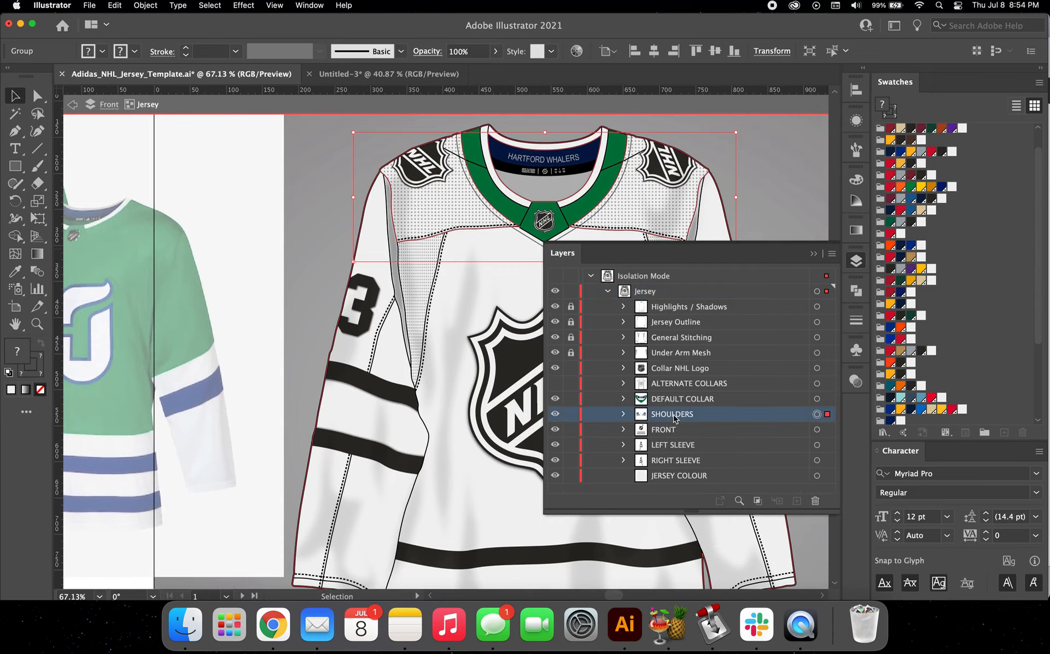
double_click(447, 217)
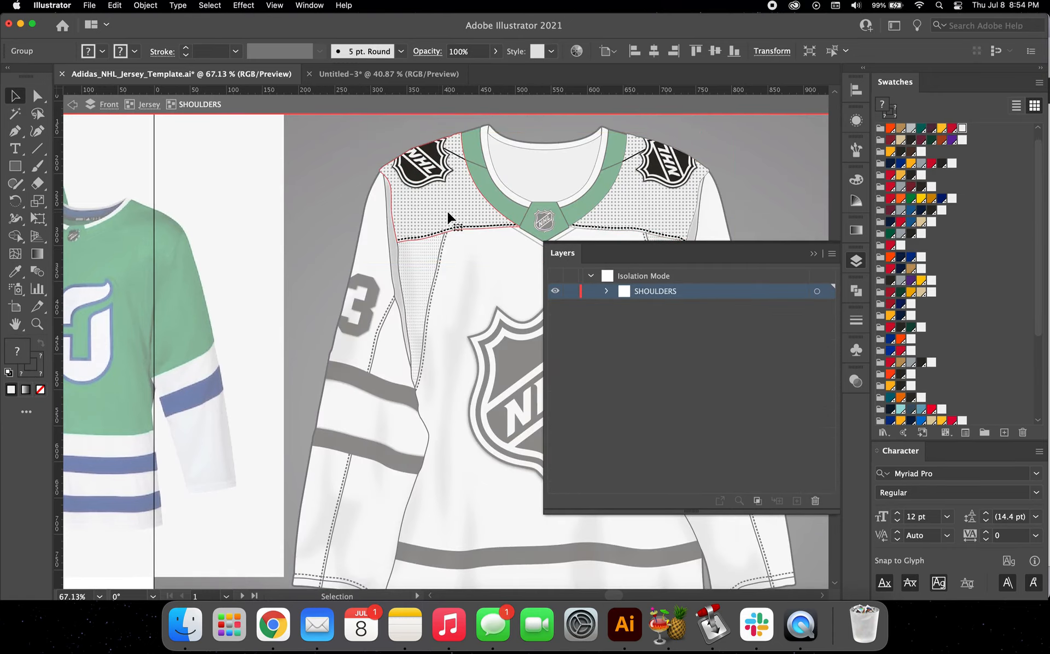
scroll(450, 218, right, 3)
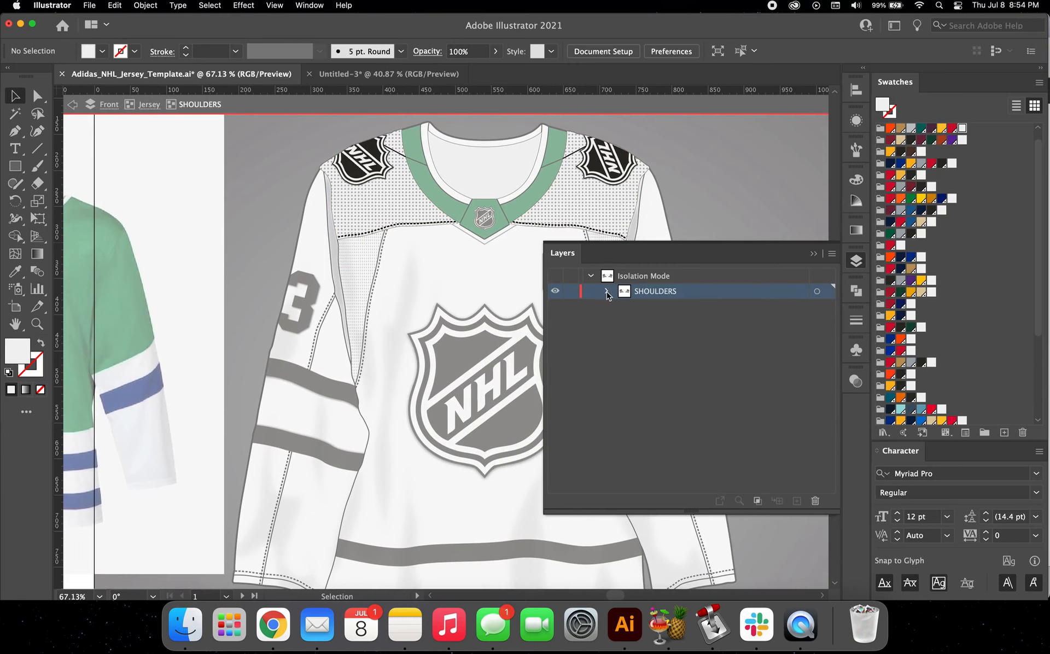
click(607, 291)
scroll(467, 324, right, 4)
scroll(467, 324, up, 2)
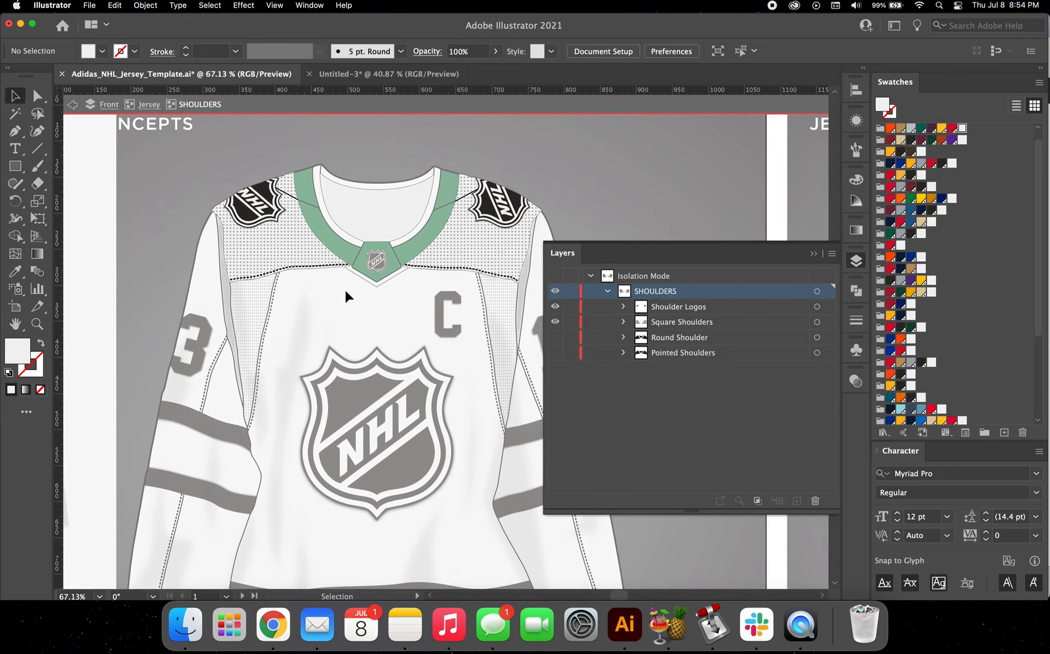
Step: Hide the Square Shoulders and preview the Round Shoulder and Pointed Shoulders styles one at a time
click(555, 322)
click(555, 337)
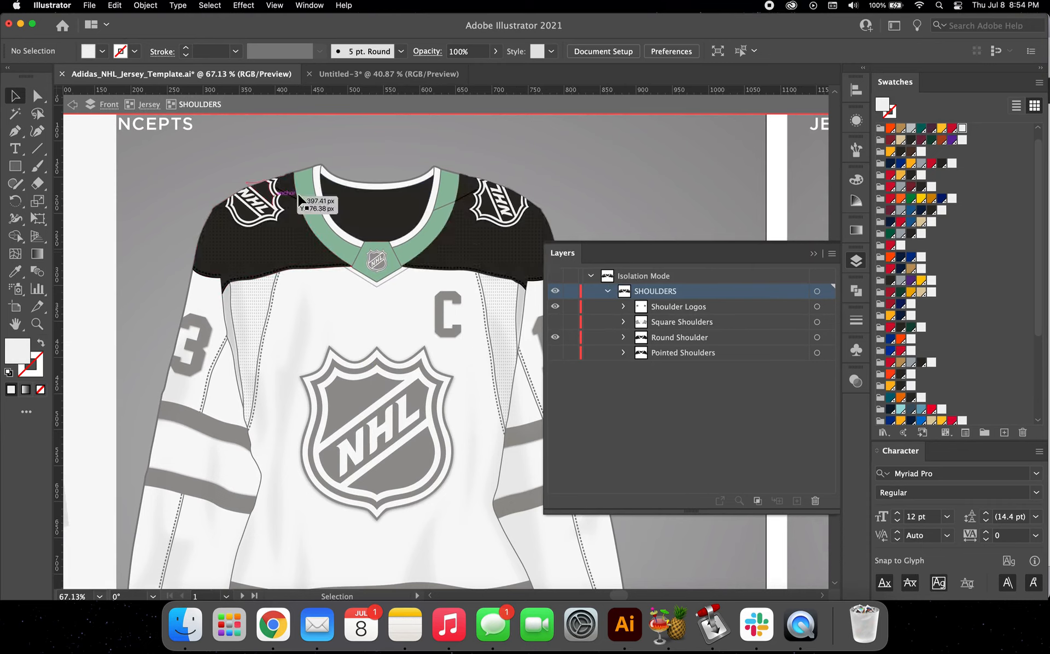
click(556, 338)
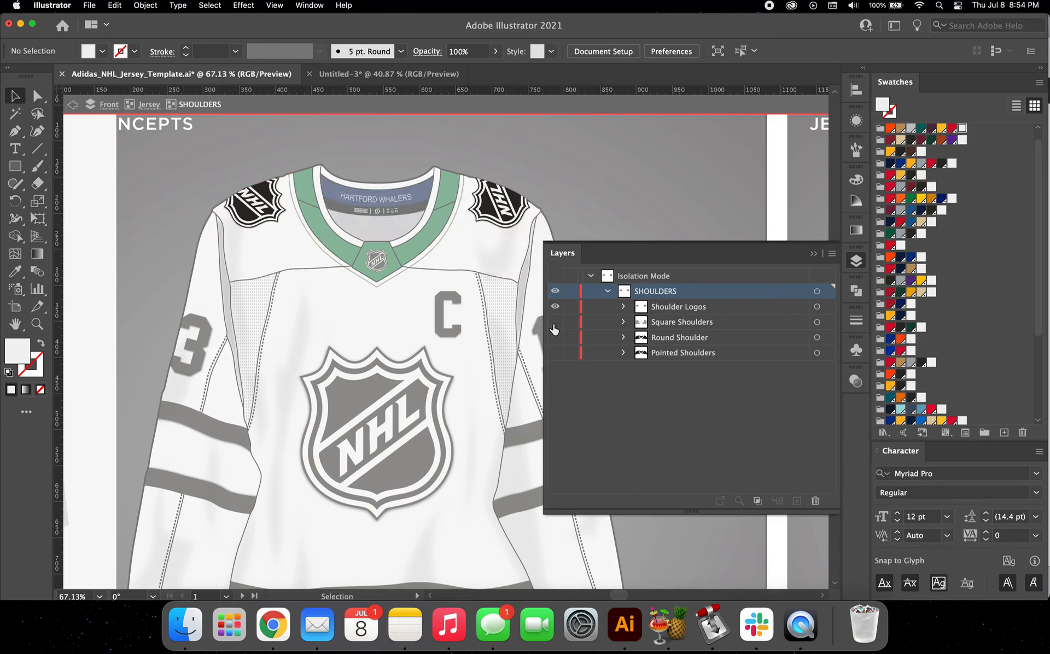
click(556, 323)
click(556, 322)
click(555, 352)
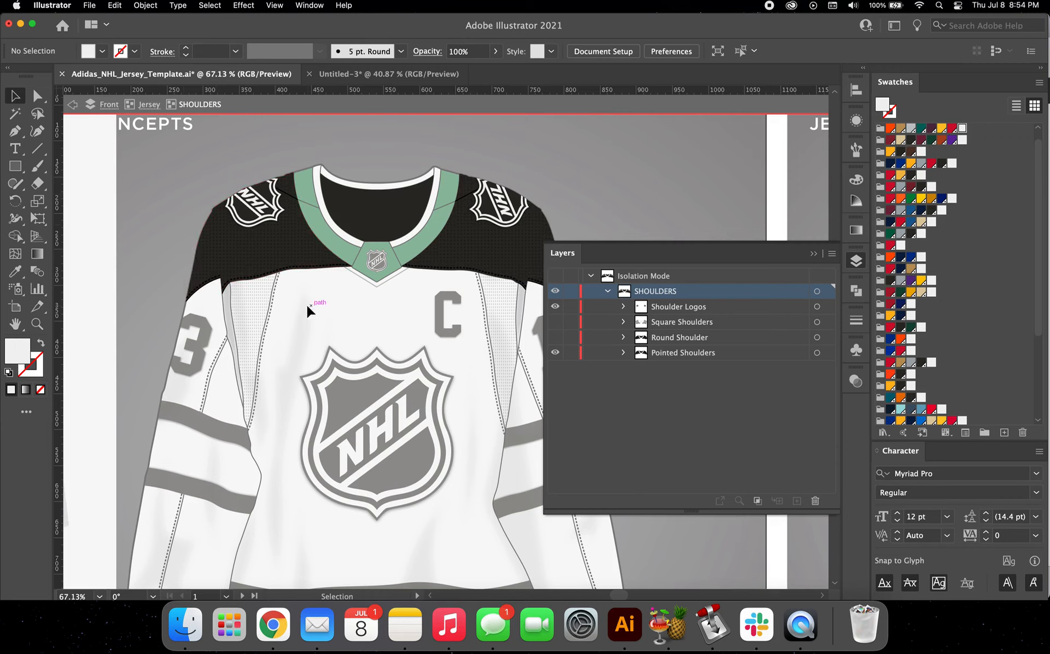
click(555, 352)
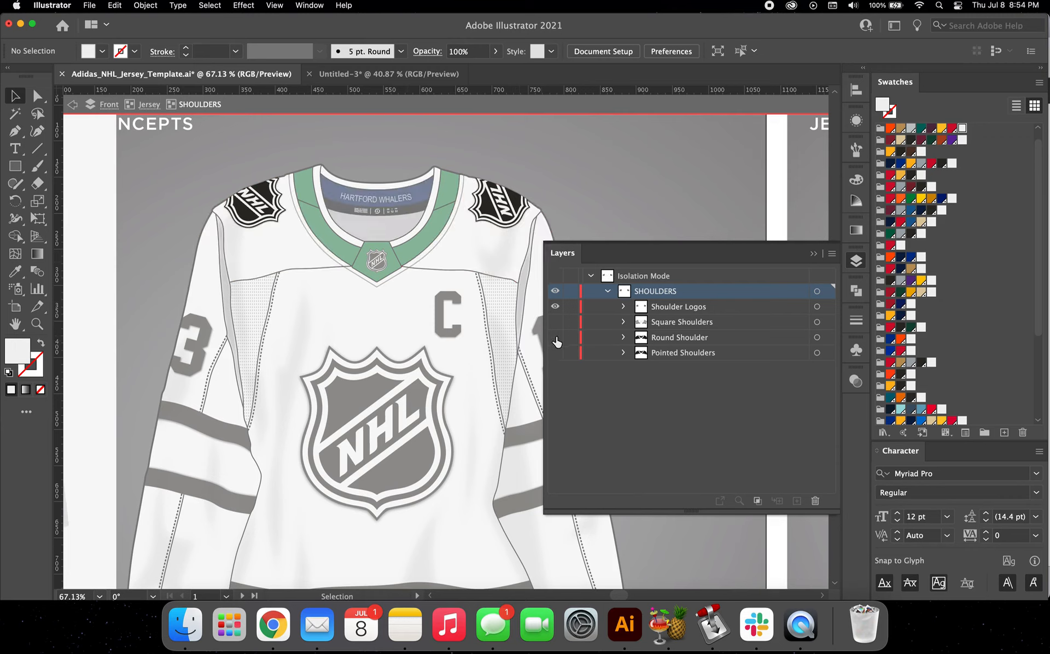
Step: Show the Round Shoulder style, expand its parts, and switch its YOKE STRIPE COLOUR on and off again
click(555, 337)
click(624, 337)
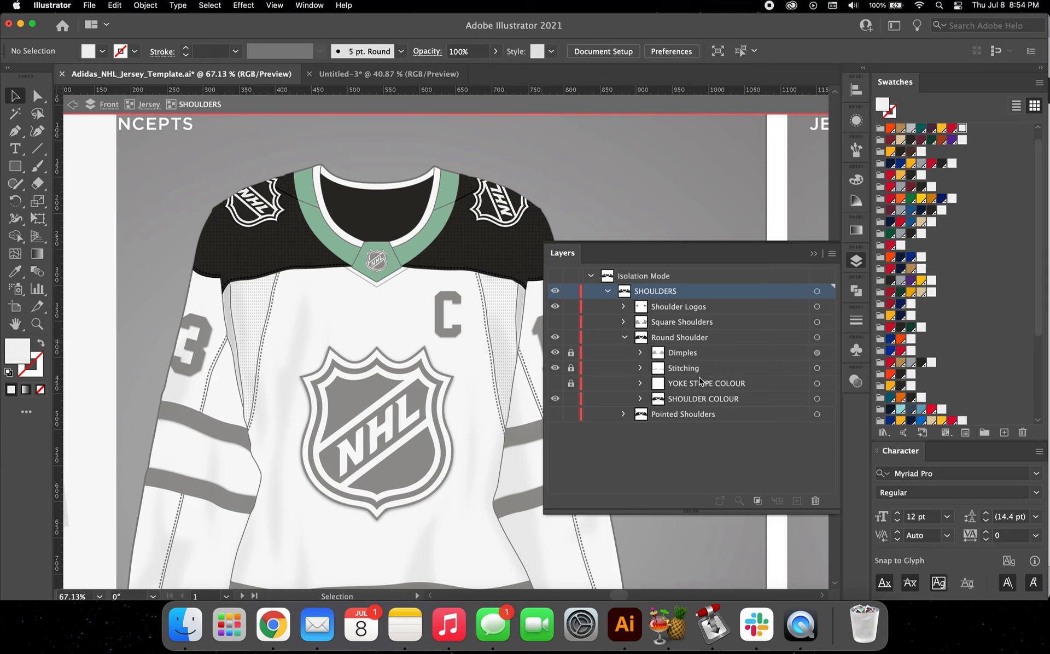
click(555, 384)
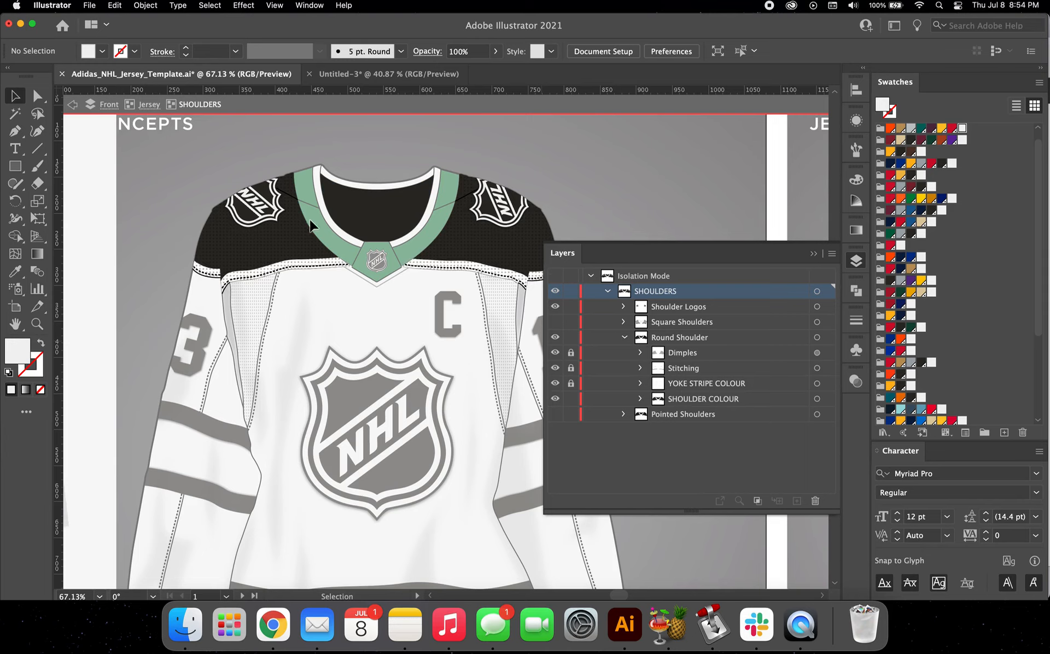
click(295, 266)
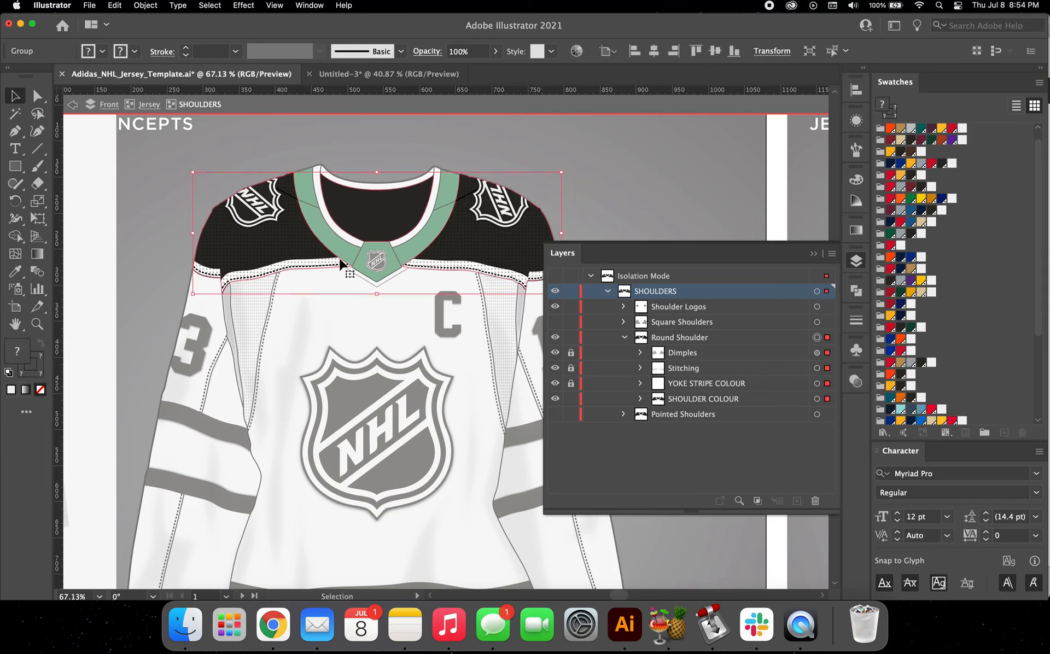
click(555, 383)
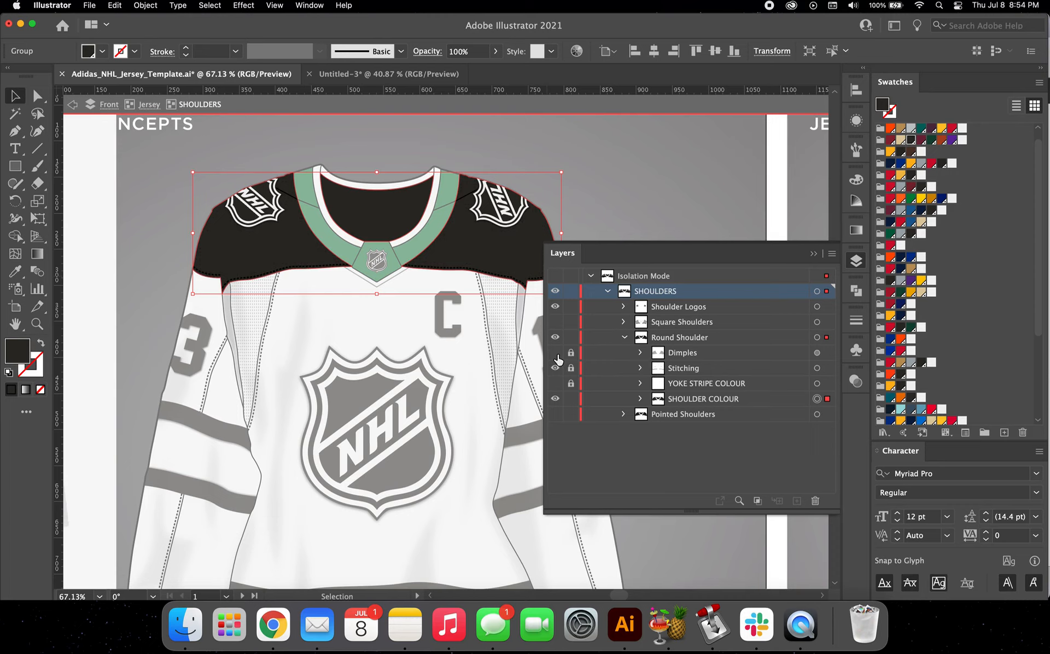
Step: Hide the Round Shoulder style and make the Square Shoulders visible again
click(624, 337)
click(556, 337)
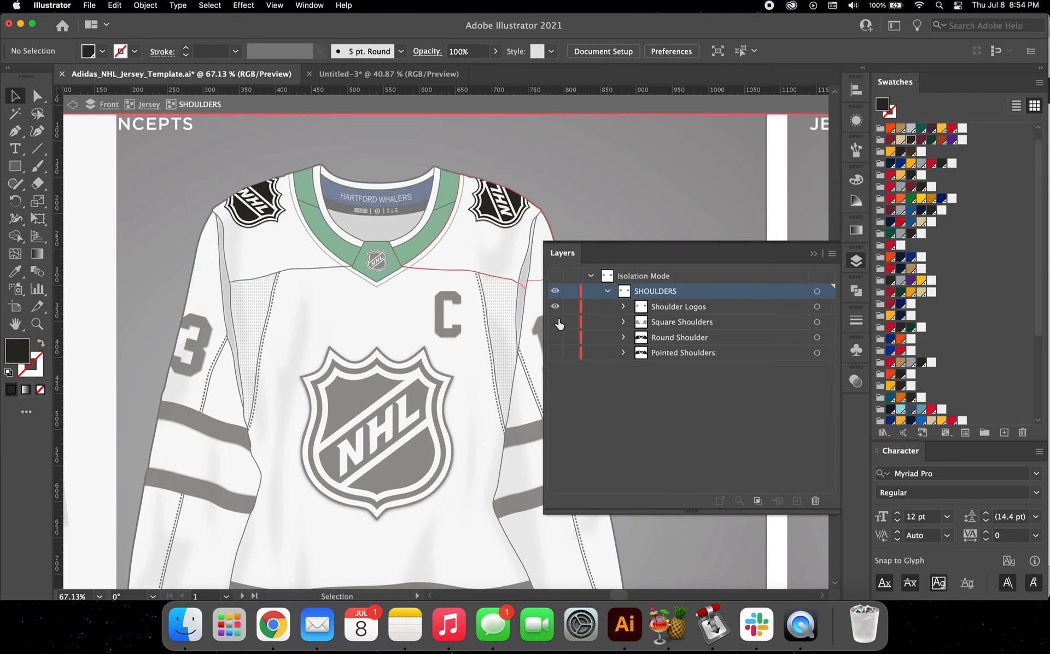
click(556, 322)
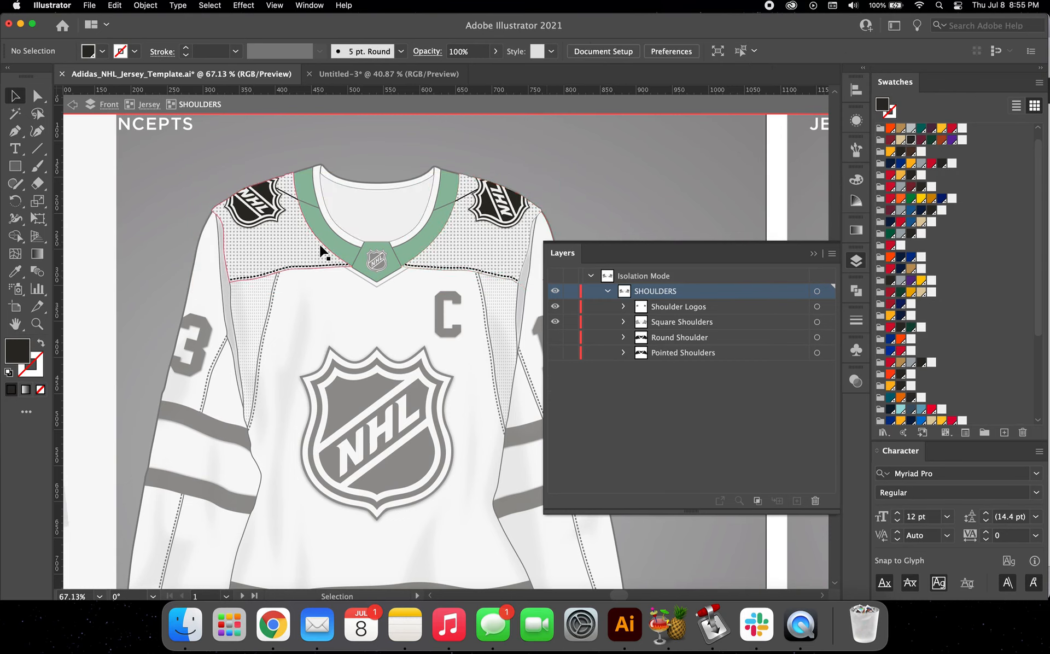
Step: Isolate the Square Shoulders group and fill its SHOULDER COLOUR part with green PANTONE 7732 C
click(286, 244)
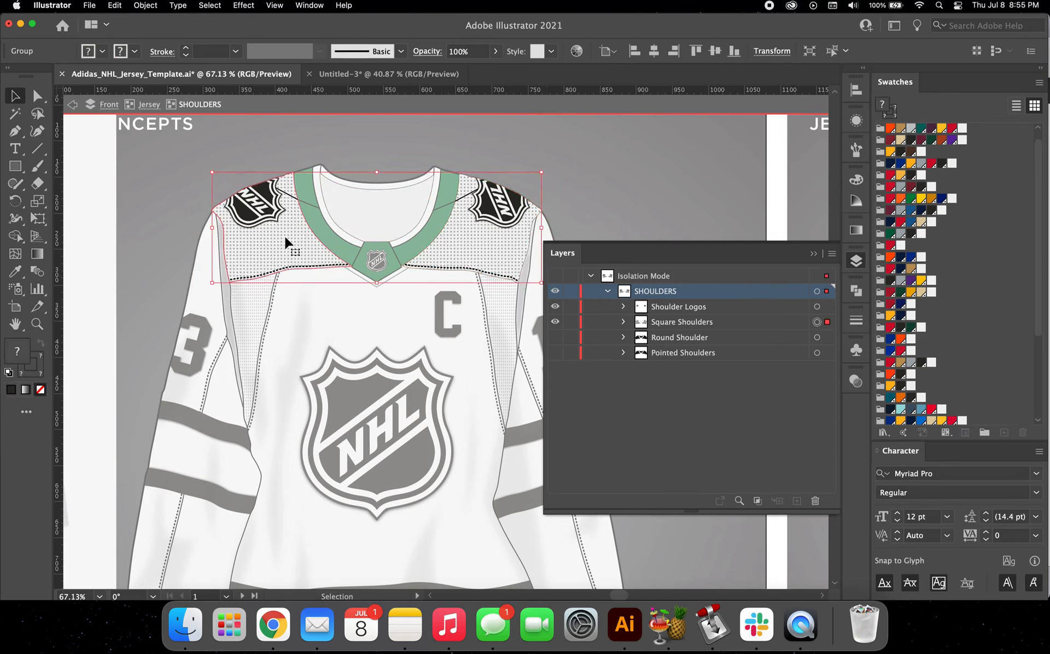
double_click(287, 244)
click(608, 292)
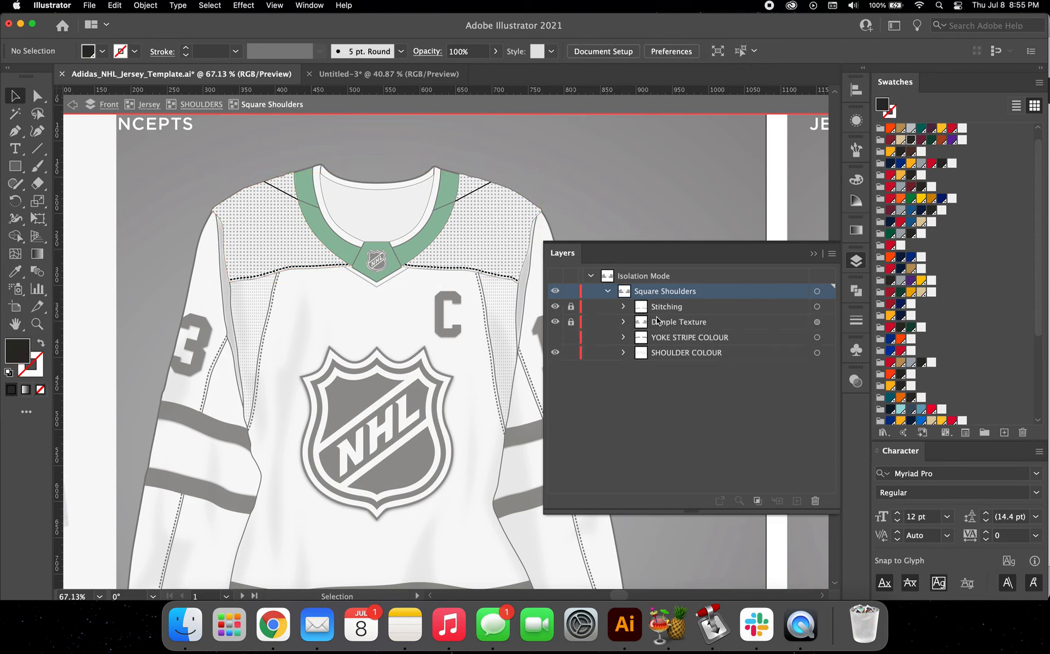
click(317, 246)
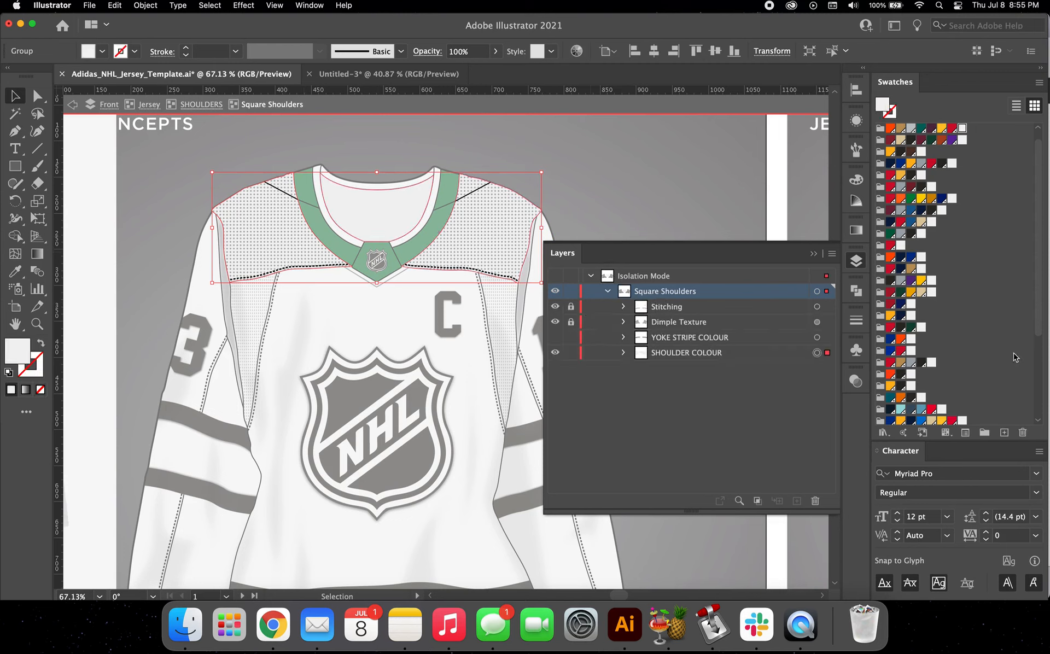
scroll(962, 369, down, 5)
click(890, 393)
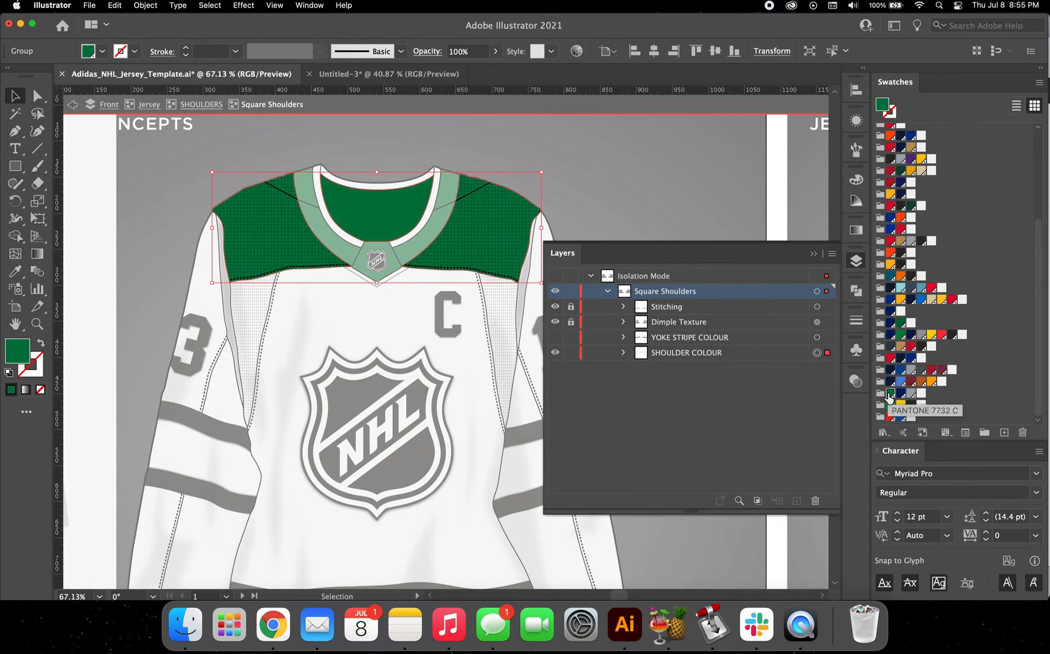
Step: Exit isolation mode and select the whale logo artwork placed beside the reference image
scroll(453, 303, left, 5)
scroll(280, 205, left, 10)
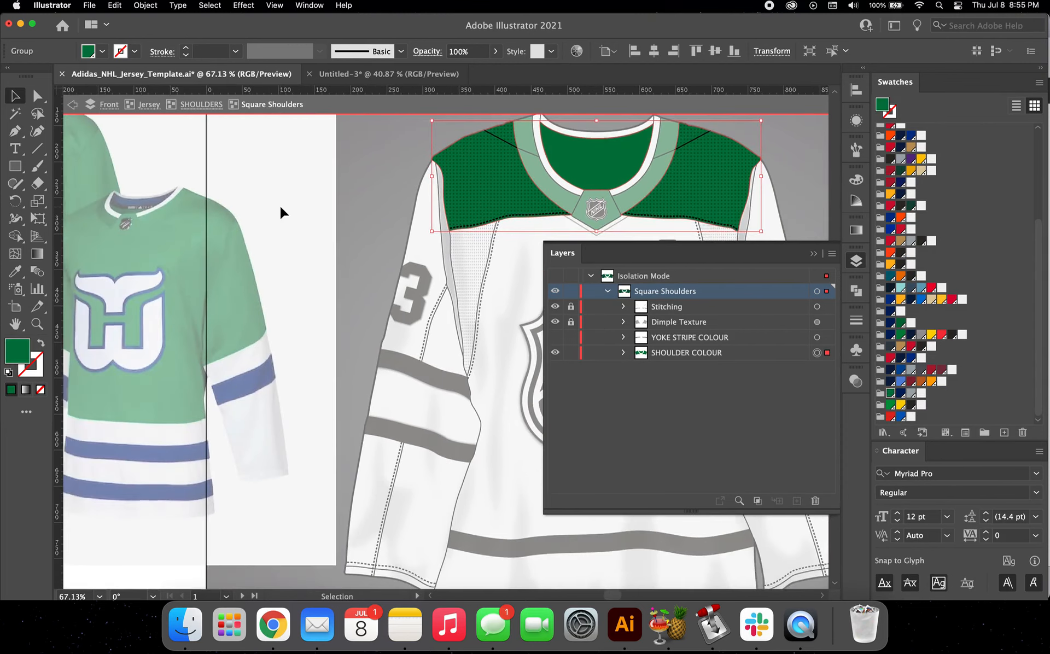
scroll(147, 238, down, 3)
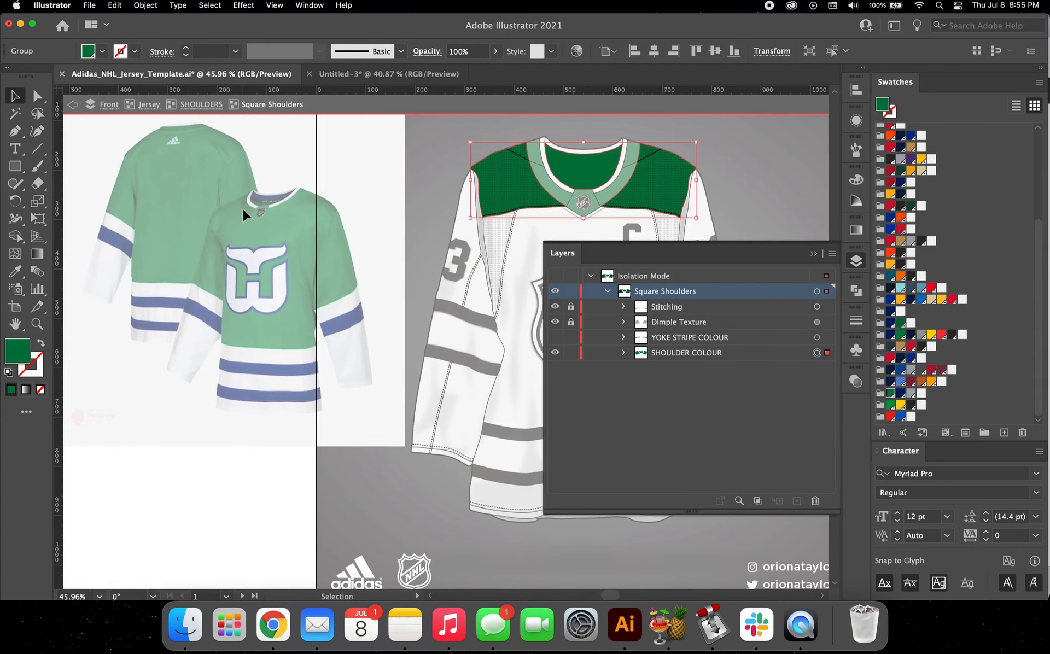
scroll(244, 211, right, 2)
click(202, 107)
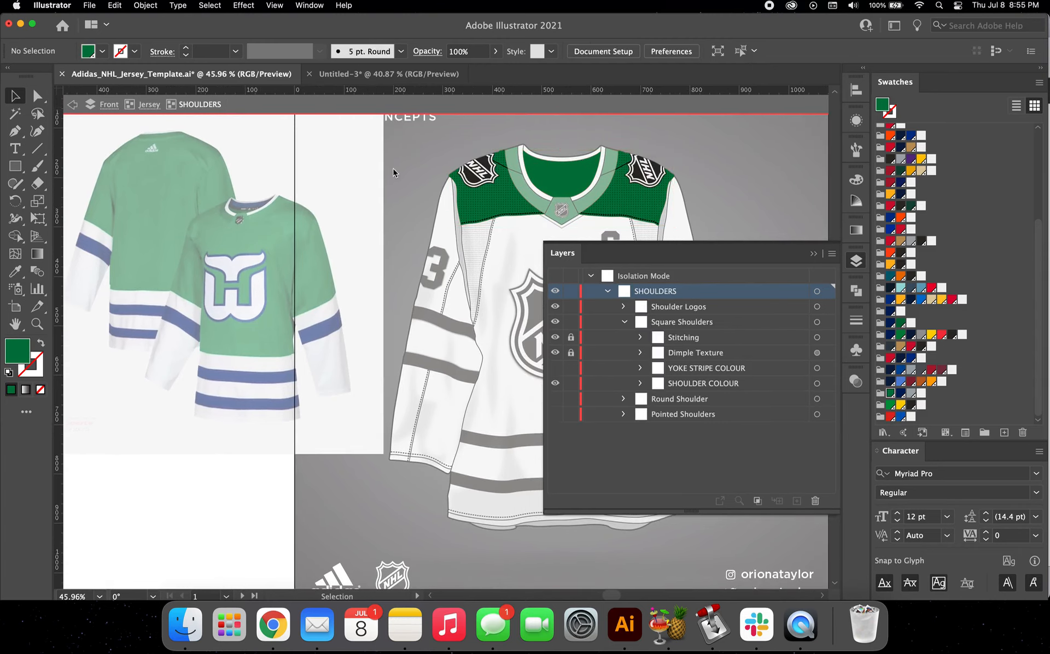
scroll(392, 168, right, 2)
scroll(393, 169, down, 3)
key(Escape)
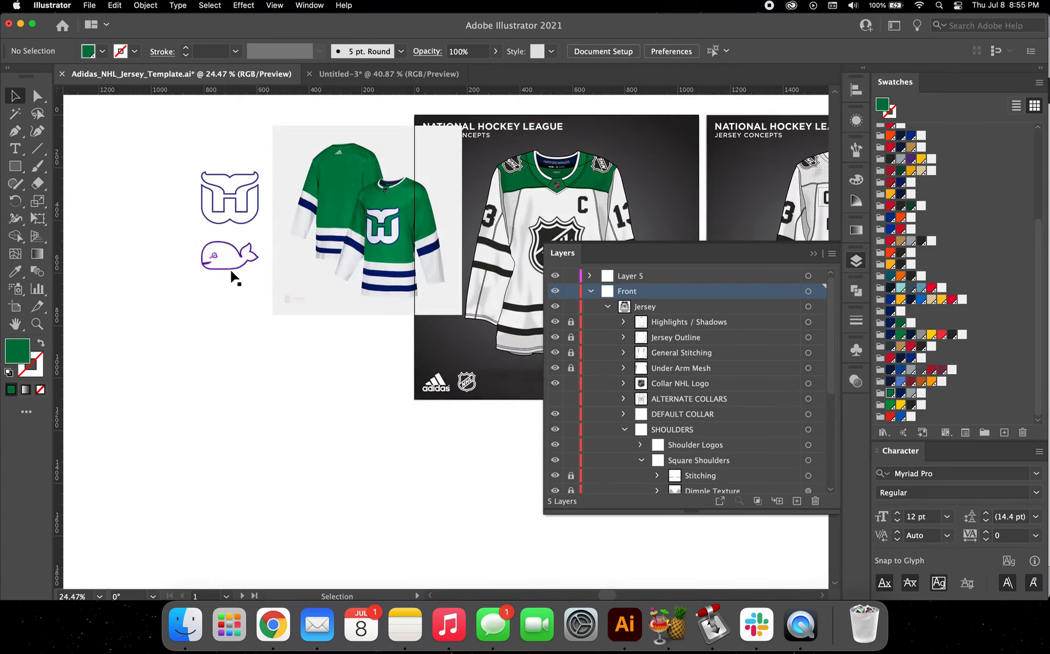
scroll(235, 275, up, 4)
drag(265, 293, 186, 242)
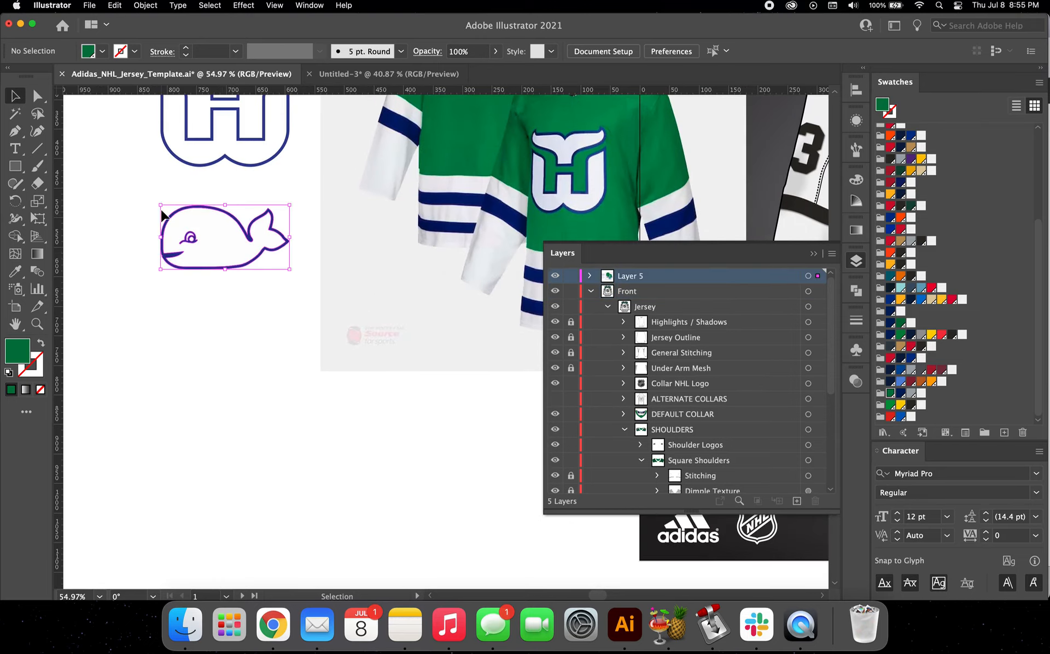
Step: Isolate the Shoulder Logos group within the front jersey's SHOULDERS group and expand it to list its logo parts
scroll(277, 236, right, 6)
scroll(276, 237, up, 2)
scroll(276, 236, right, 8)
scroll(277, 236, up, 1)
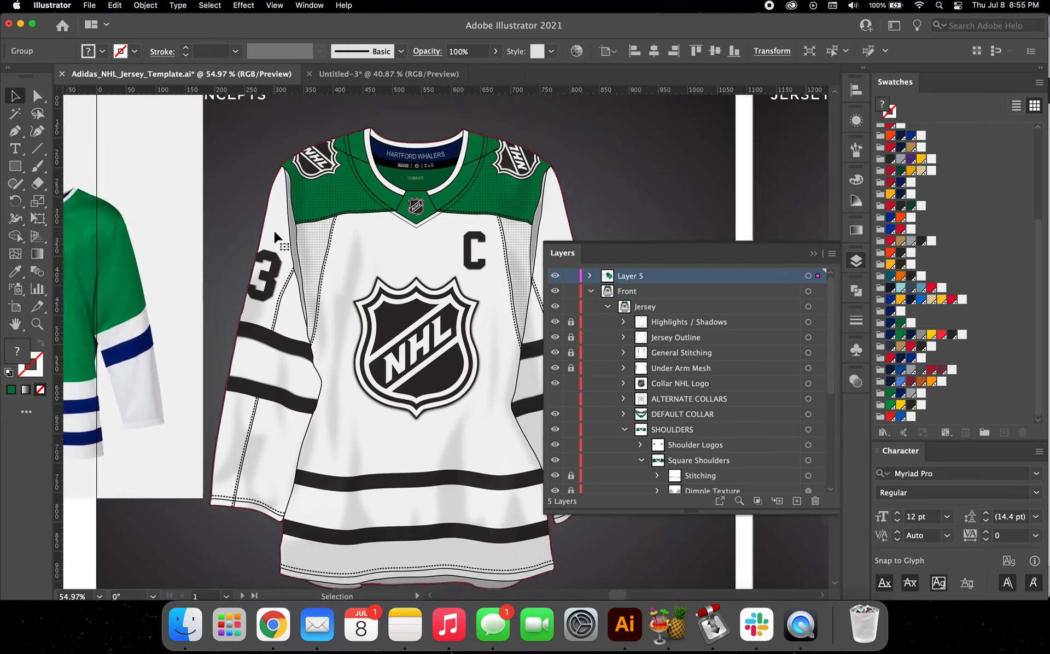
double_click(295, 172)
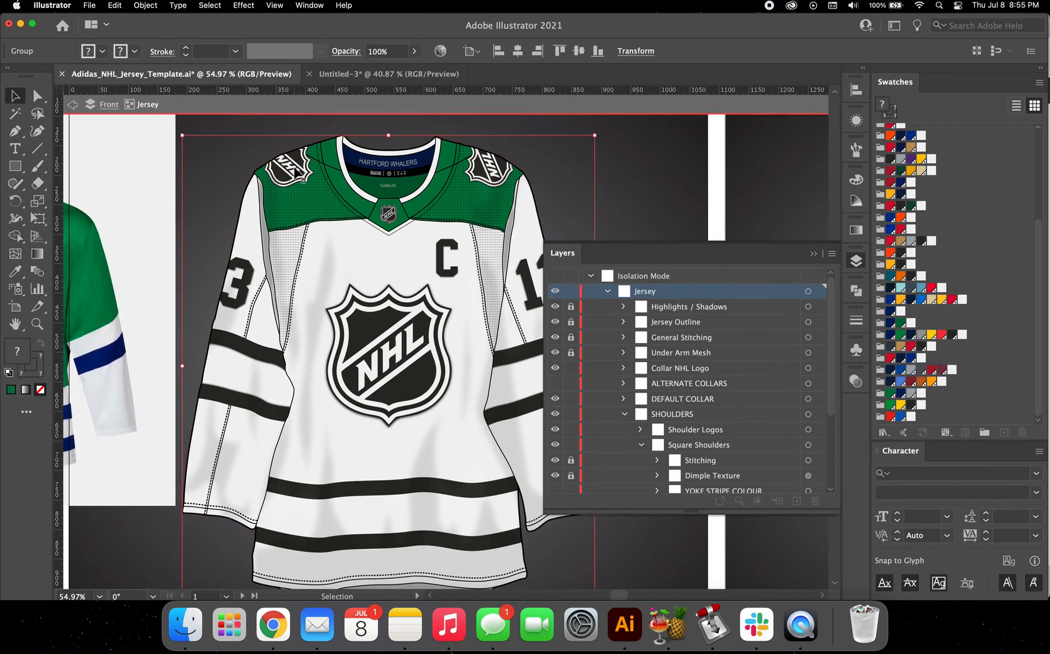
click(297, 178)
double_click(299, 182)
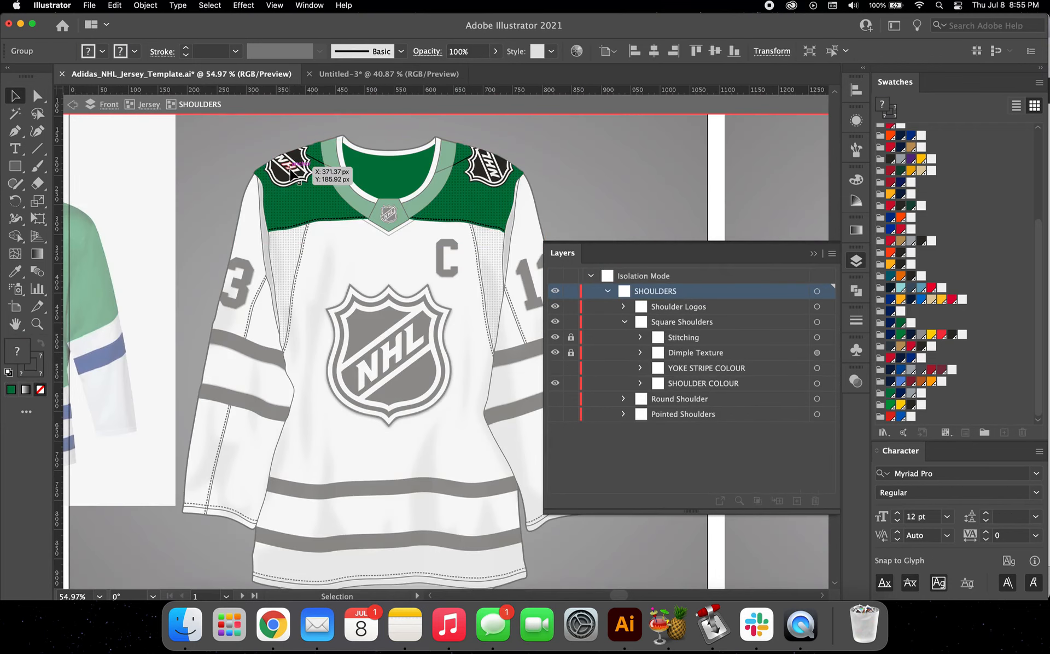
click(299, 182)
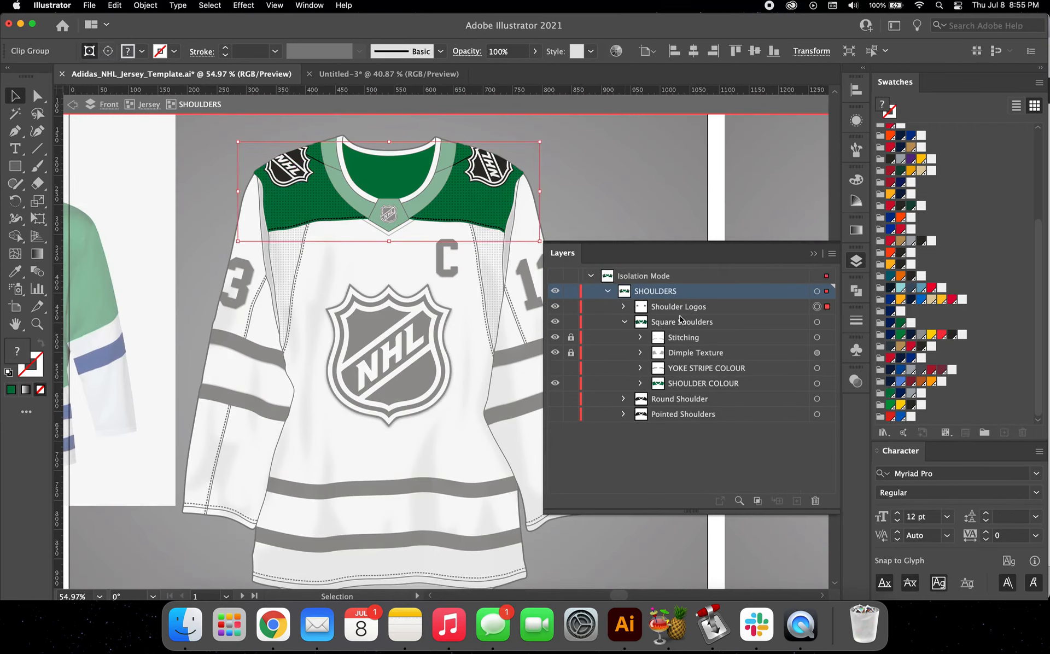
double_click(294, 171)
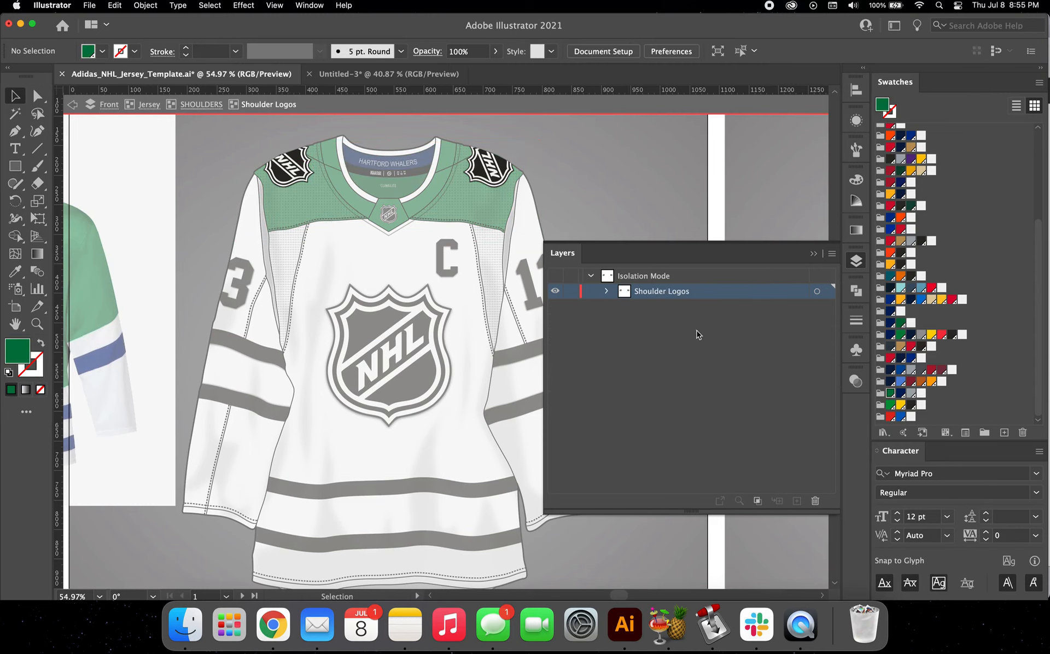
click(607, 292)
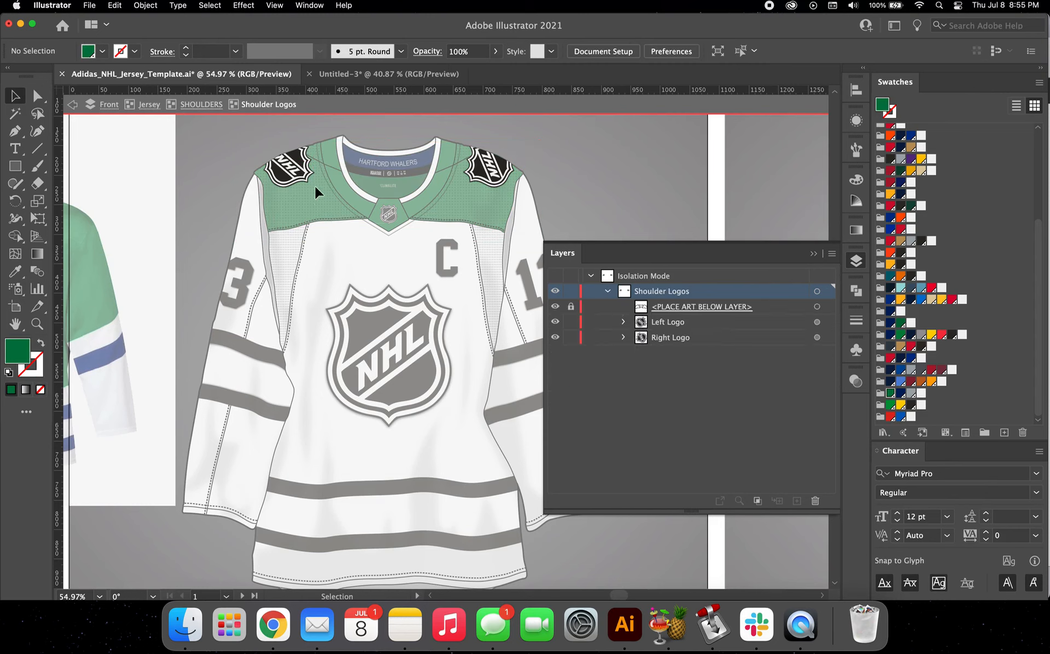
Step: Delete the NHL shield logos from both shoulders of the front jersey
click(287, 174)
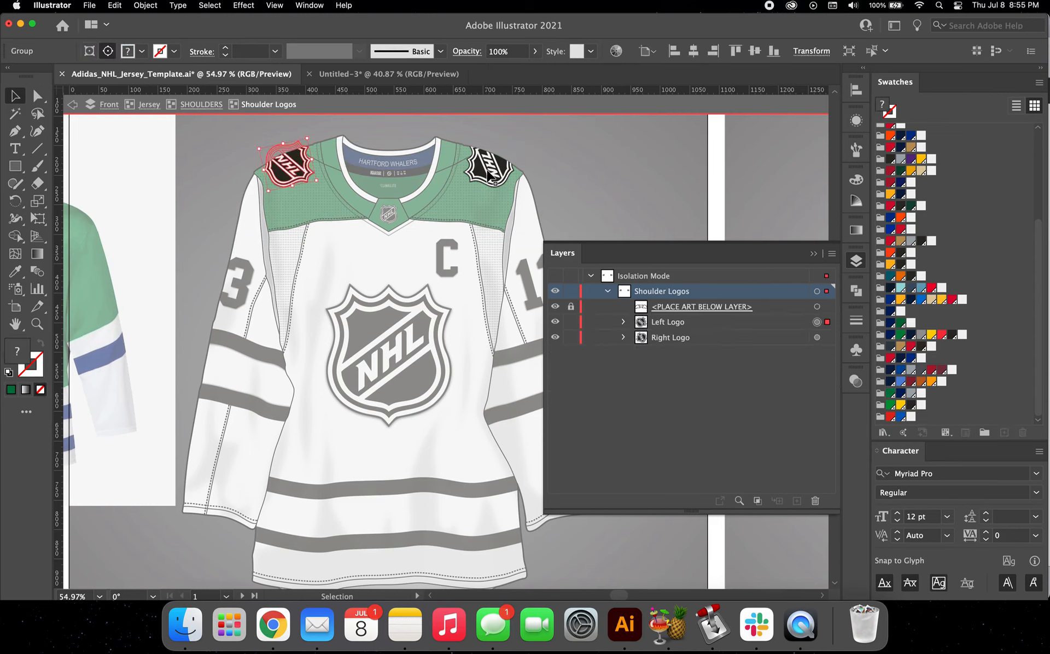
key(Delete)
click(487, 174)
key(Delete)
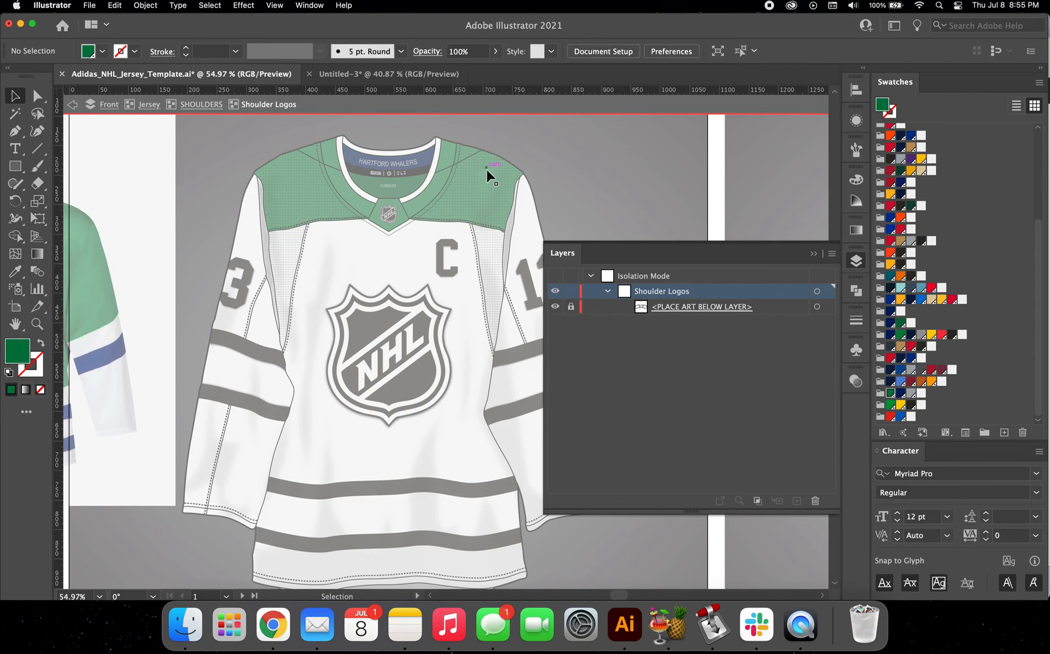
Step: Paste the whale logo into the Shoulder Logos group, scale it down and place it on the shoulder above the number 3 sleeve
key(cmd+v)
key(v)
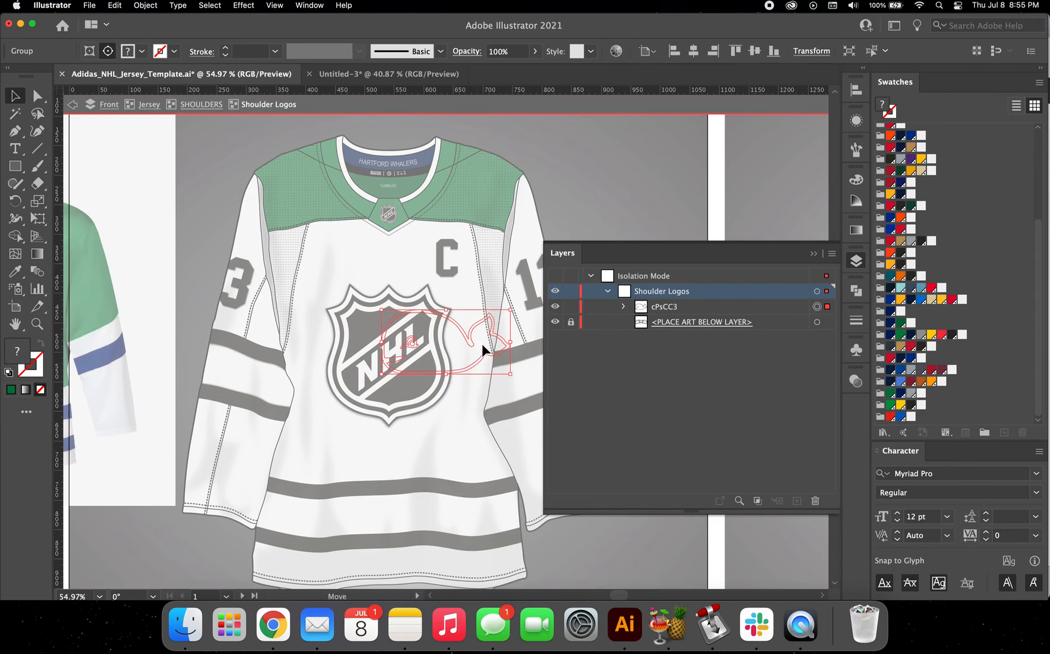
drag(481, 343, 353, 235)
scroll(353, 235, up, 5)
scroll(353, 236, up, 3)
scroll(354, 235, left, 2)
drag(352, 295, 287, 163)
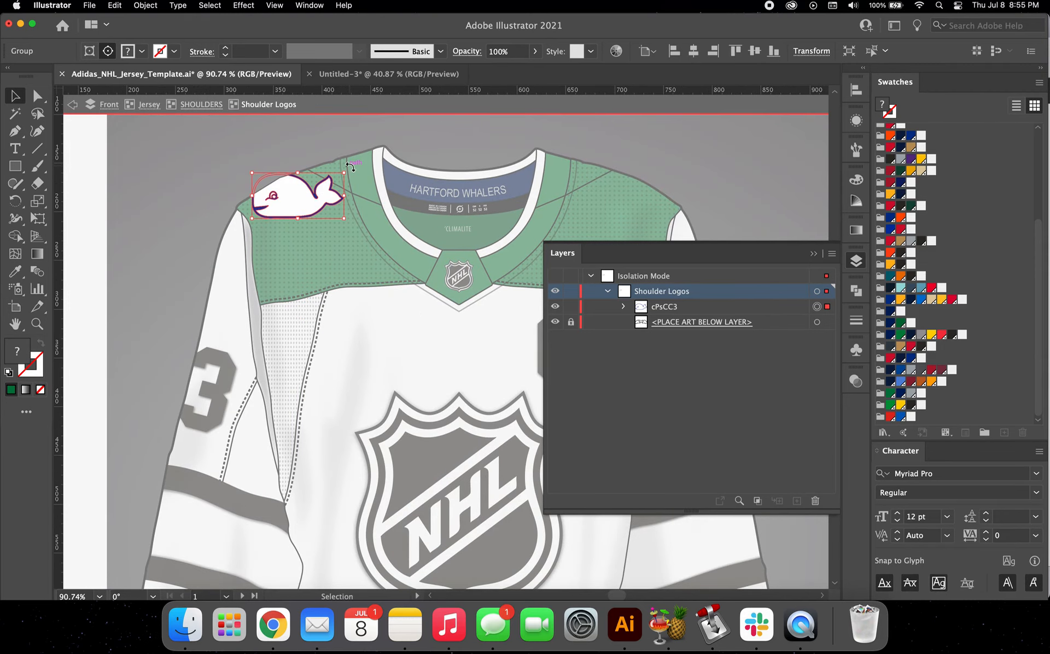
Step: Rotate the whale logo until its tail points down the shoulder, and nudge it slightly up and to the left
drag(350, 166, 333, 234)
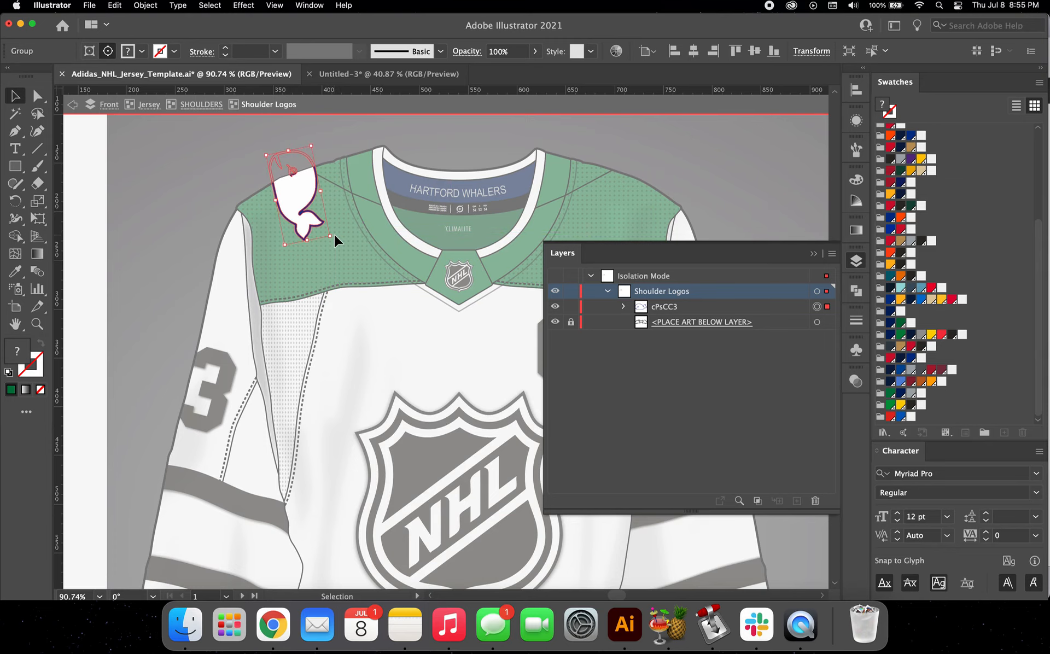
scroll(334, 234, right, 1)
scroll(300, 201, right, 3)
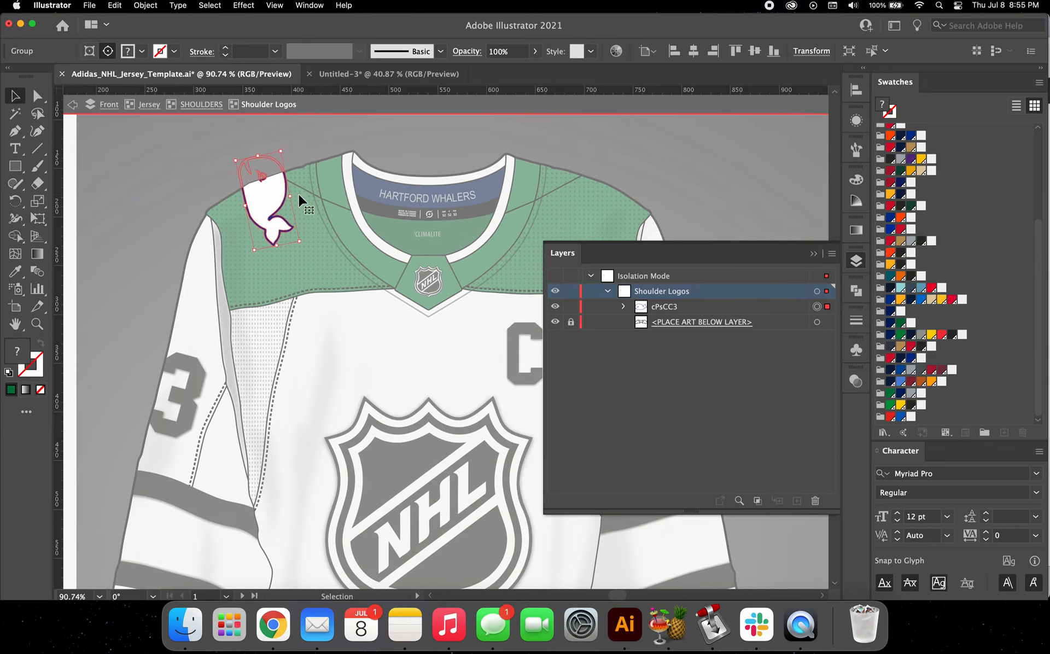
key(shift+Up)
key(Left)
key(Left)
key(Left)
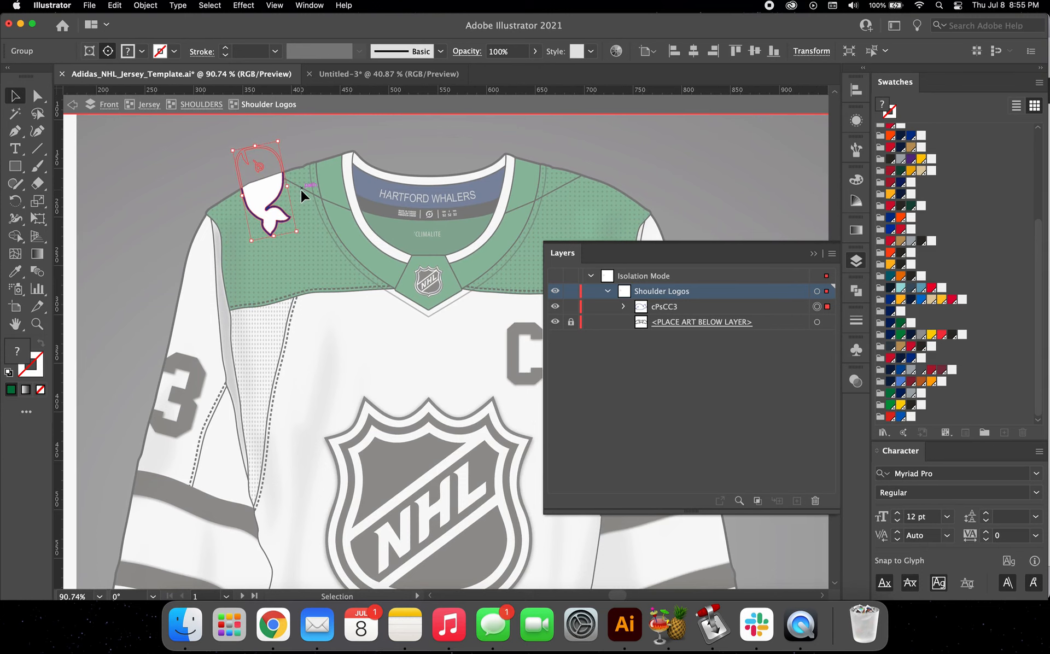
Step: Duplicate the whale logo onto the opposite shoulder and rotate the copy so its head points down
scroll(300, 190, right, 1)
scroll(300, 189, down, 3)
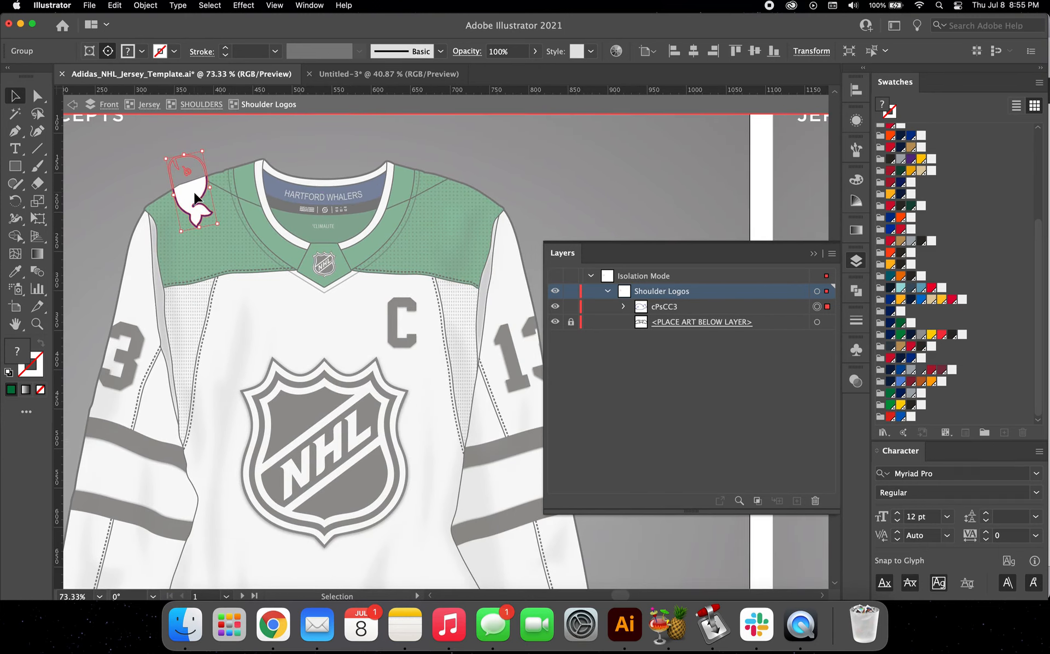
drag(195, 197, 468, 198)
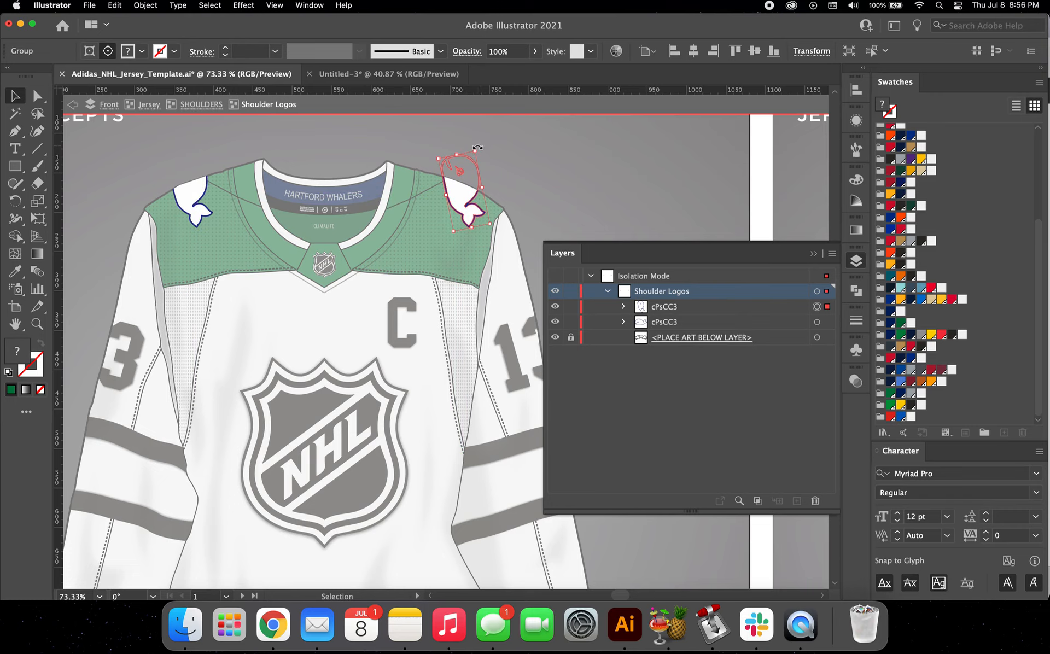
drag(478, 142, 415, 249)
Step: Move both whale logos together slightly downward on the shoulders and deselect them
shift+click(209, 199)
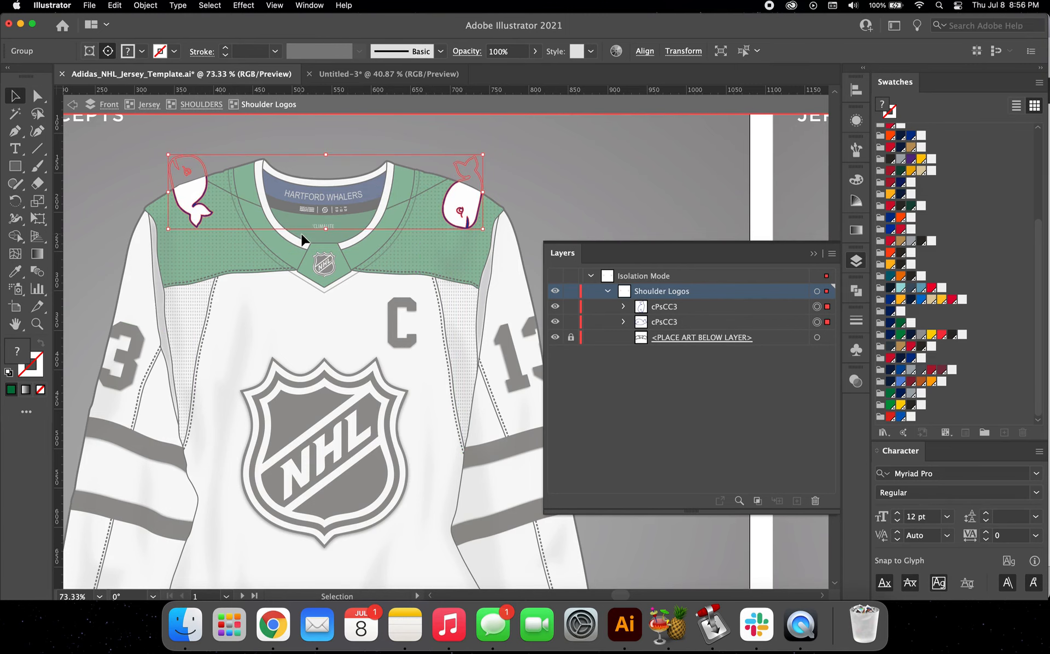
scroll(302, 241, up, 3)
drag(546, 186, 543, 188)
scroll(370, 202, down, 1)
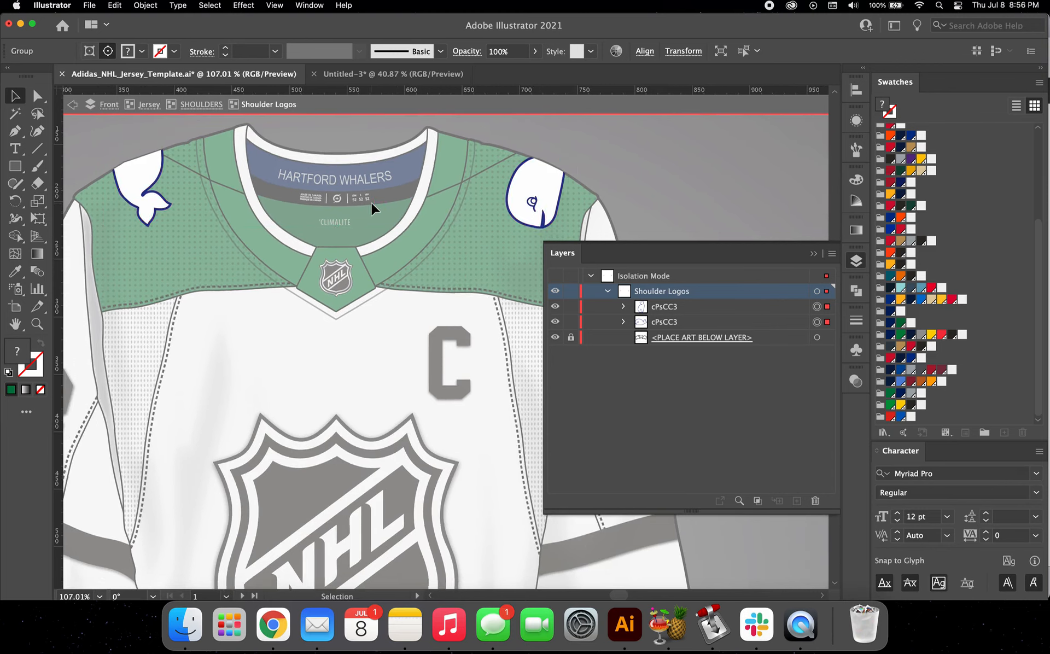
click(573, 168)
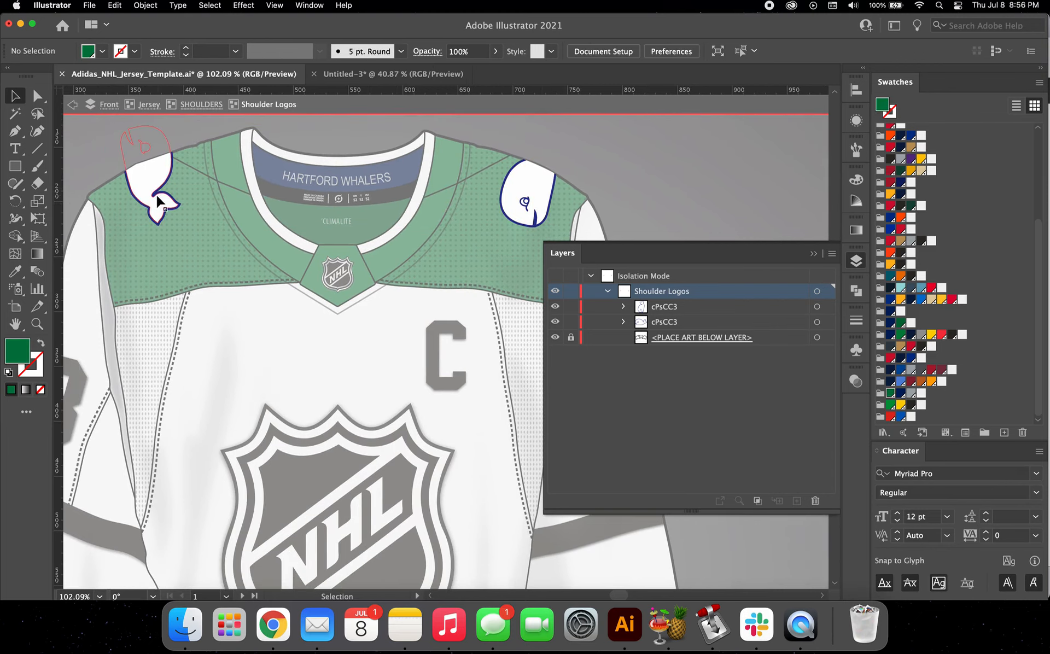
Step: Compare the heights of both whale logos and nudge the head-down whale up two increments to level them
scroll(435, 204, down, 3)
scroll(553, 225, down, 1)
scroll(448, 247, down, 2)
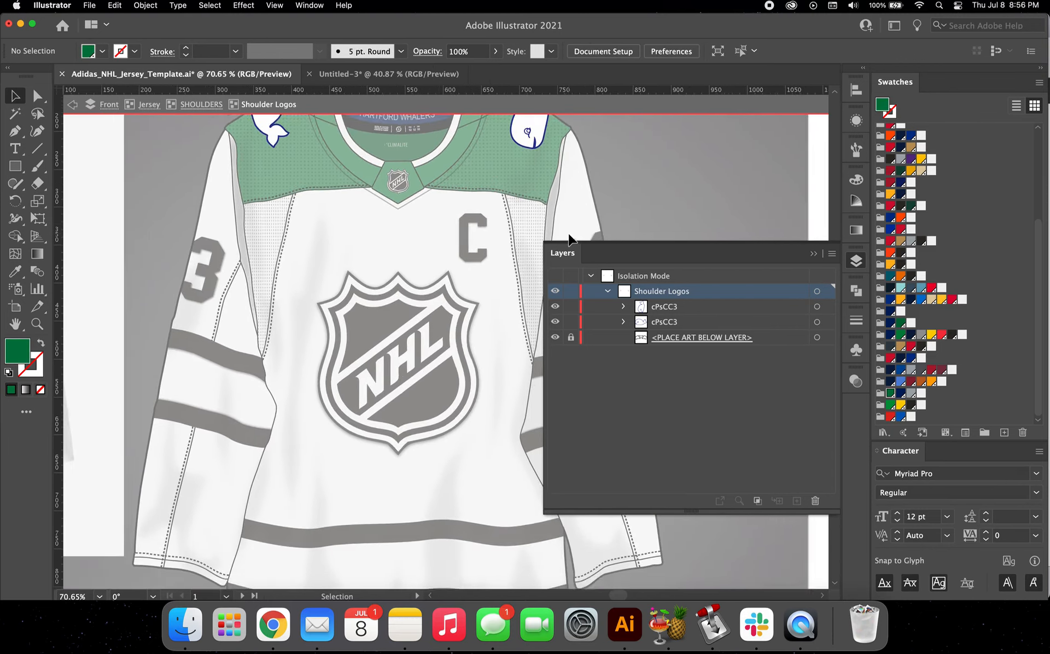
click(522, 170)
shift+click(303, 179)
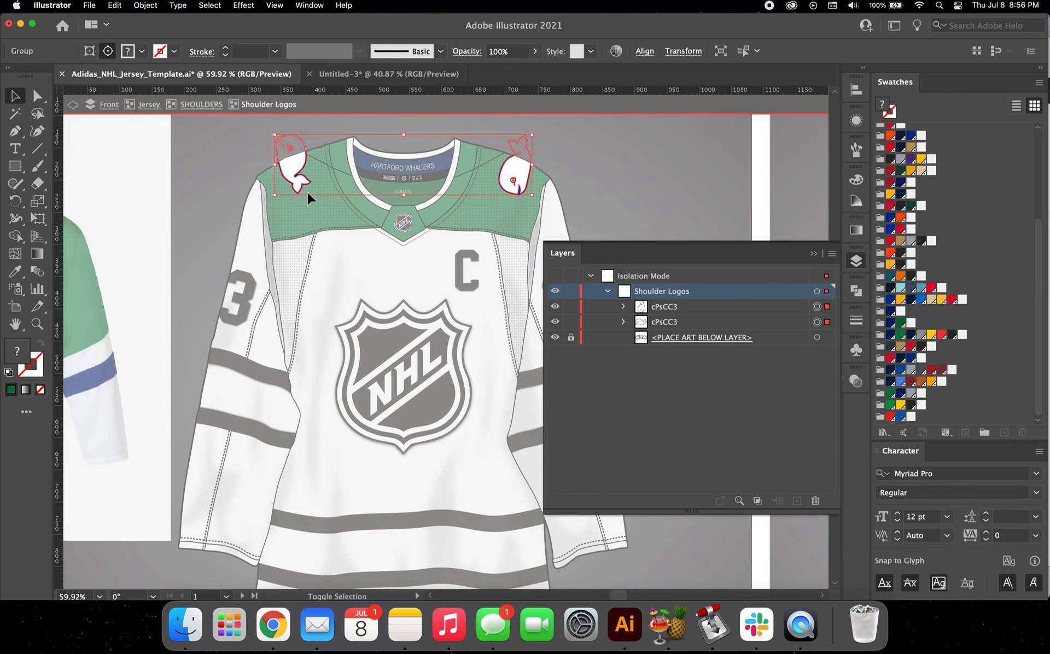
scroll(315, 197, up, 7)
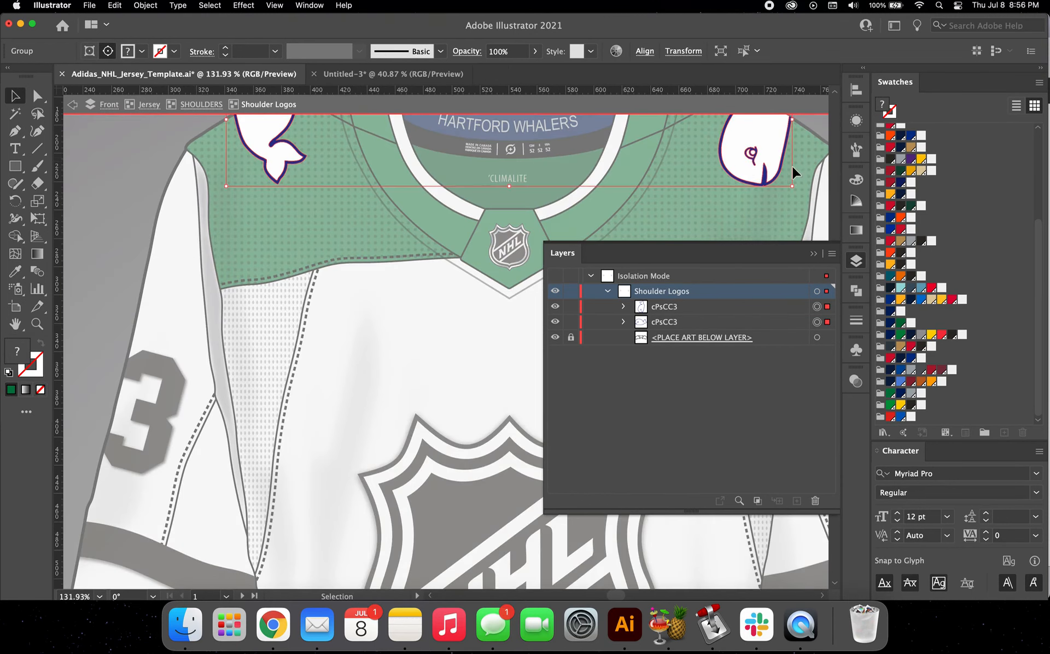
click(792, 166)
click(776, 153)
key(Up)
key(Up)
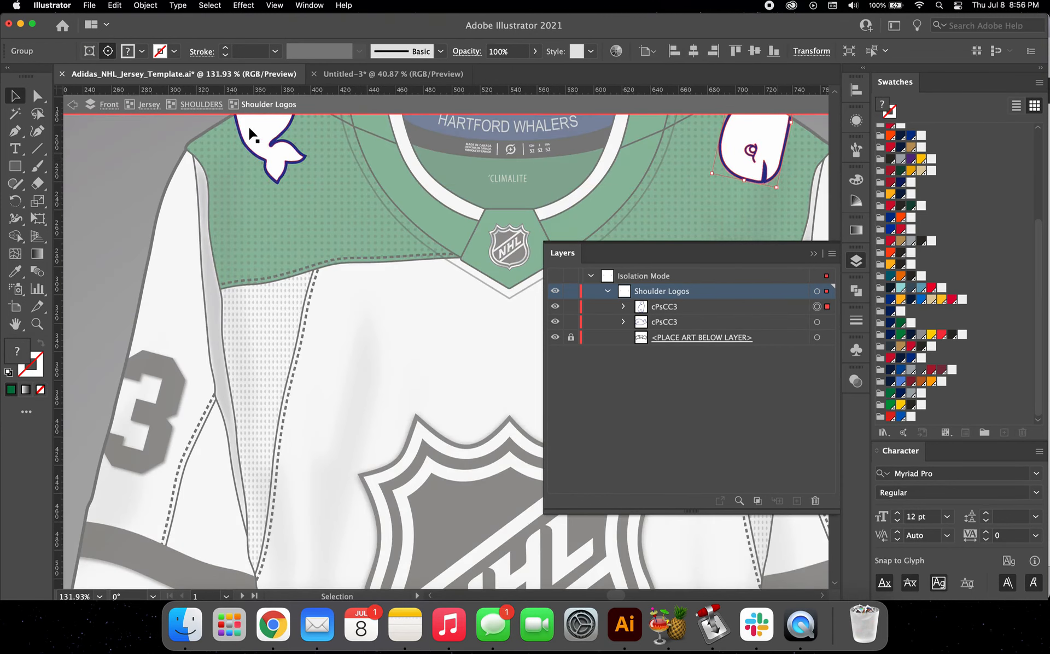
shift+click(278, 157)
click(340, 261)
scroll(340, 261, down, 6)
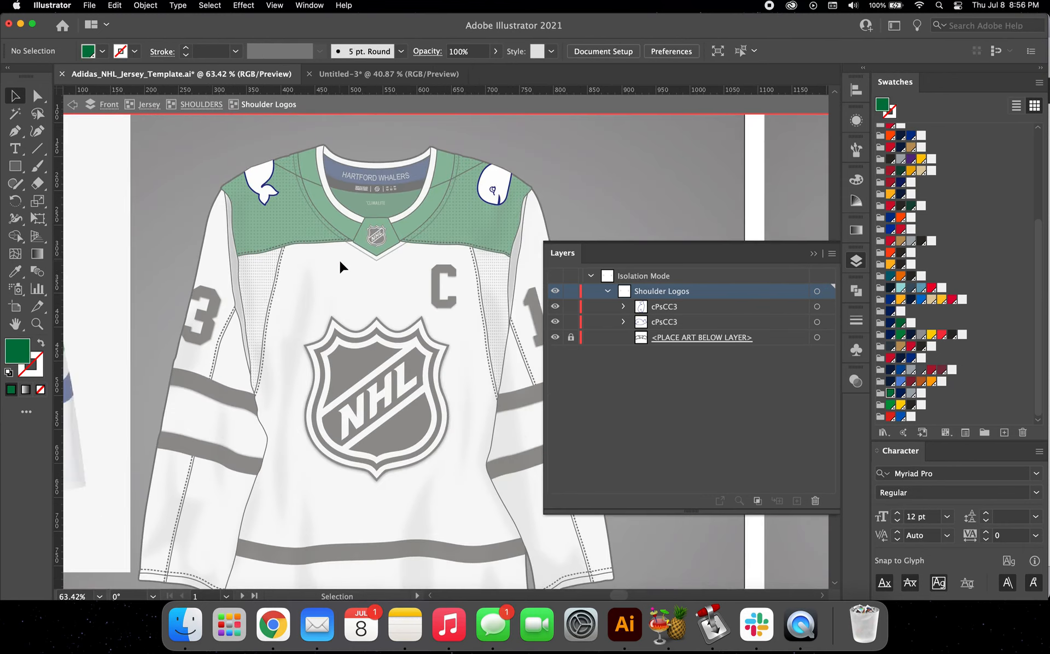
Step: Select the white body shapes of both whale logos and fill them with the off-white swatch from the green and navy colour group
scroll(340, 261, down, 2)
scroll(277, 203, up, 2)
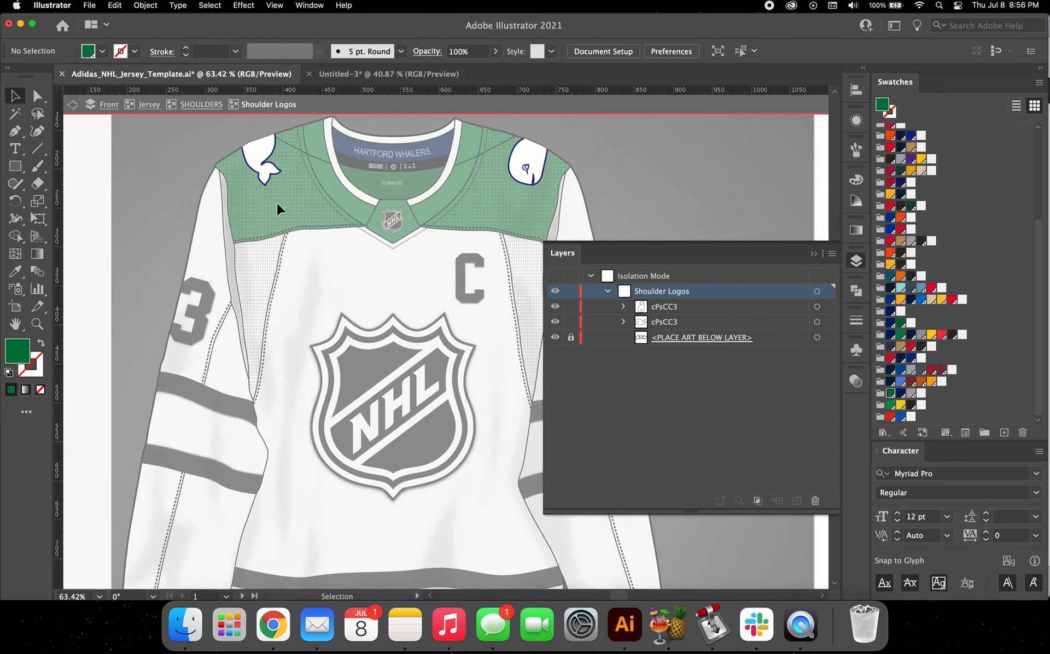
scroll(277, 202, up, 10)
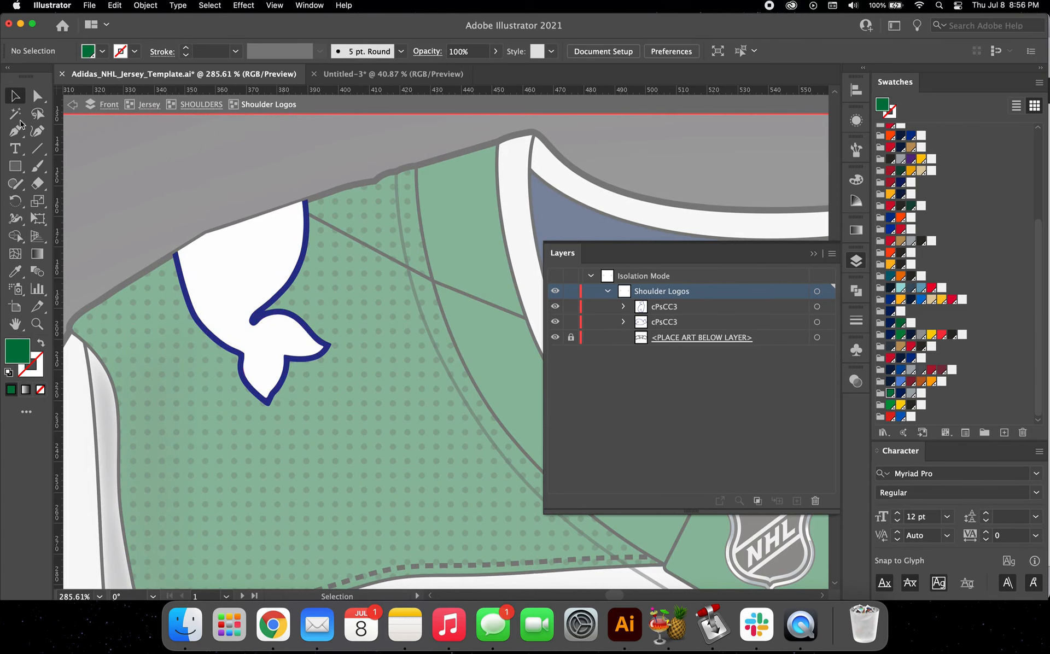
click(37, 96)
scroll(270, 345, up, 4)
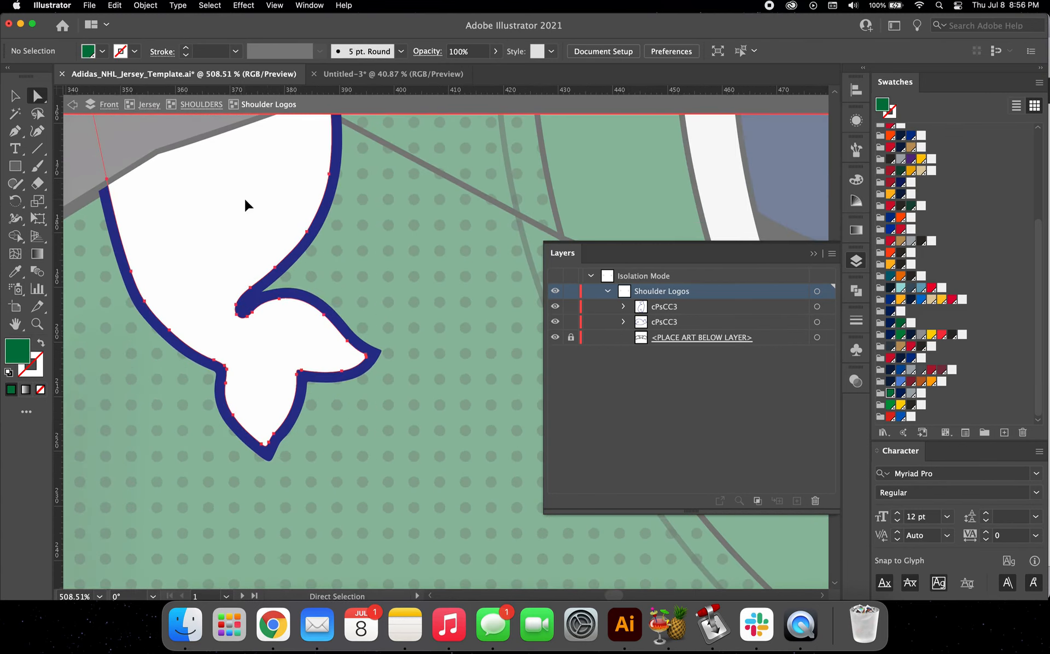
key(super+a)
scroll(244, 198, down, 6)
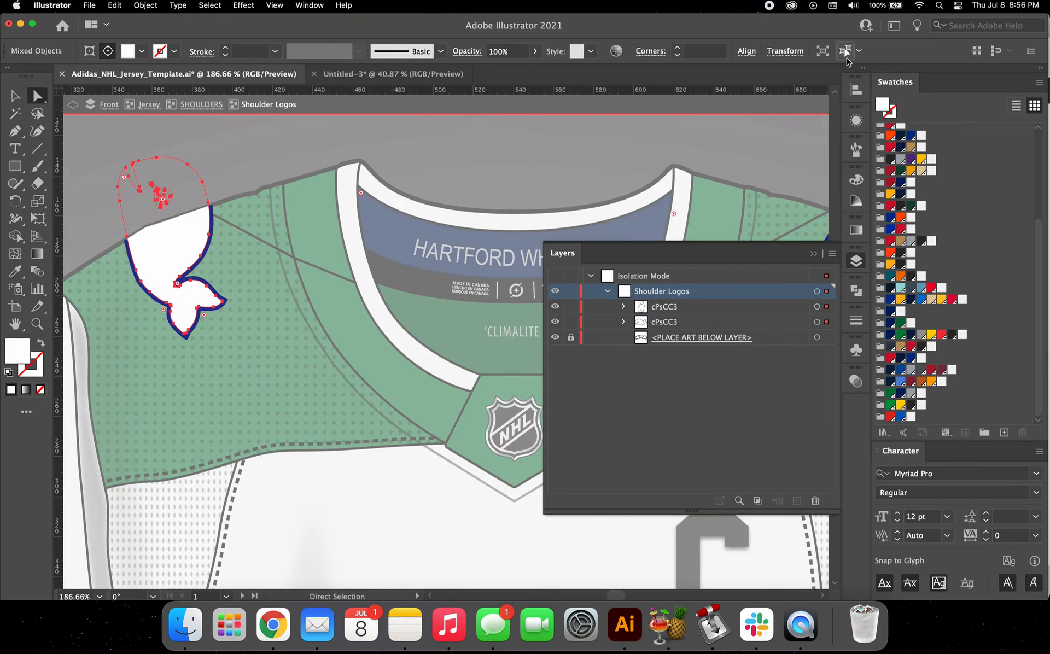
click(922, 395)
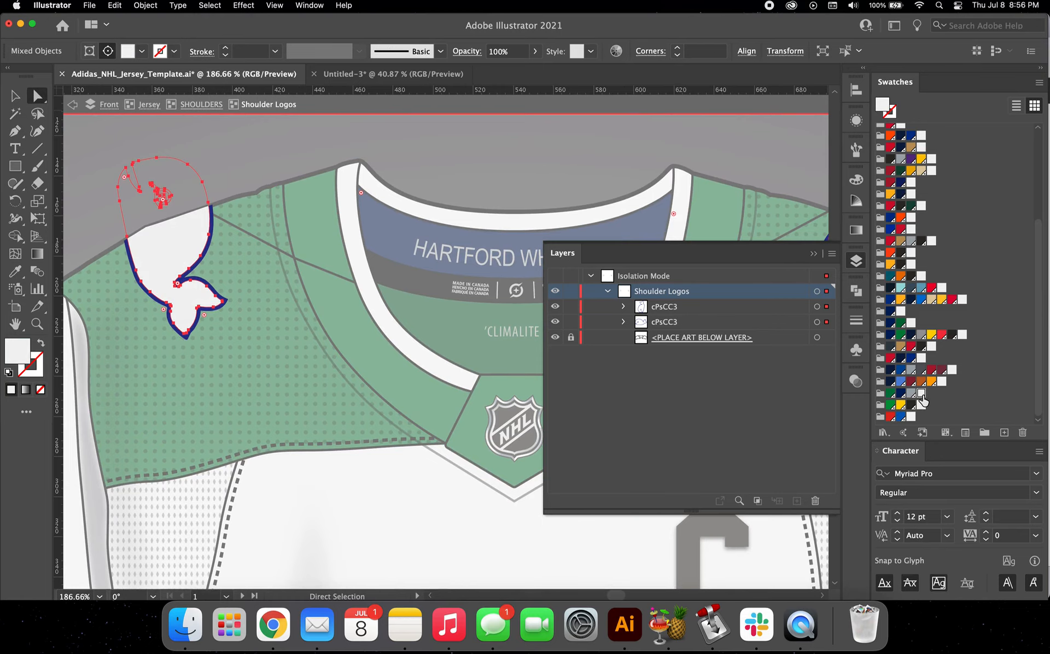
Step: Fill the blue outline paths of both whale logos with the dark navy swatch from the same colour group
scroll(189, 290, up, 4)
click(149, 273)
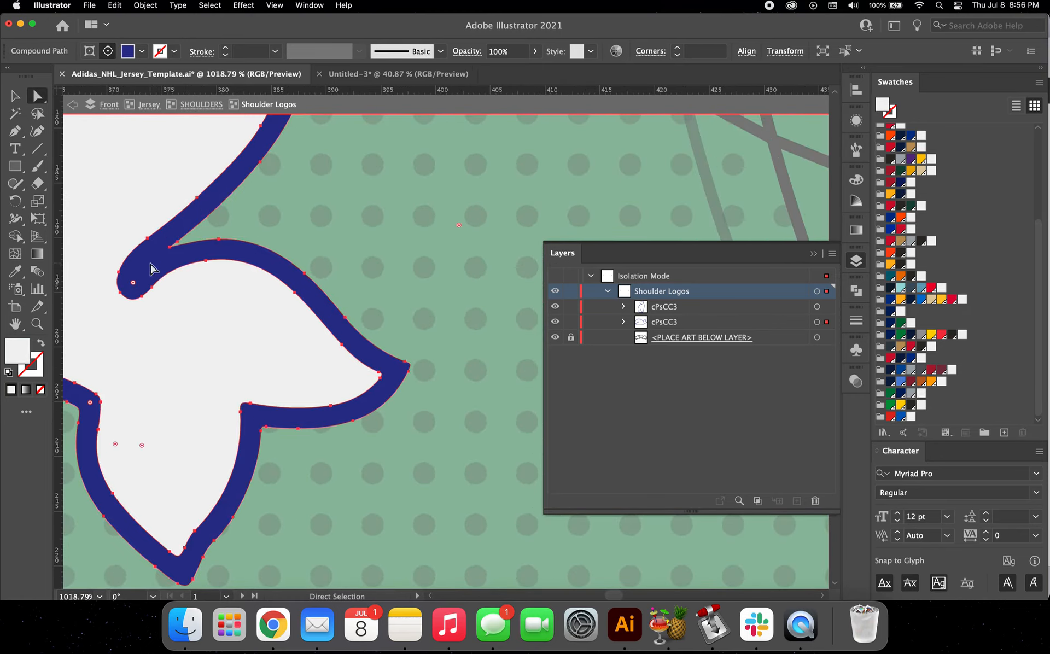
scroll(150, 274, down, 3)
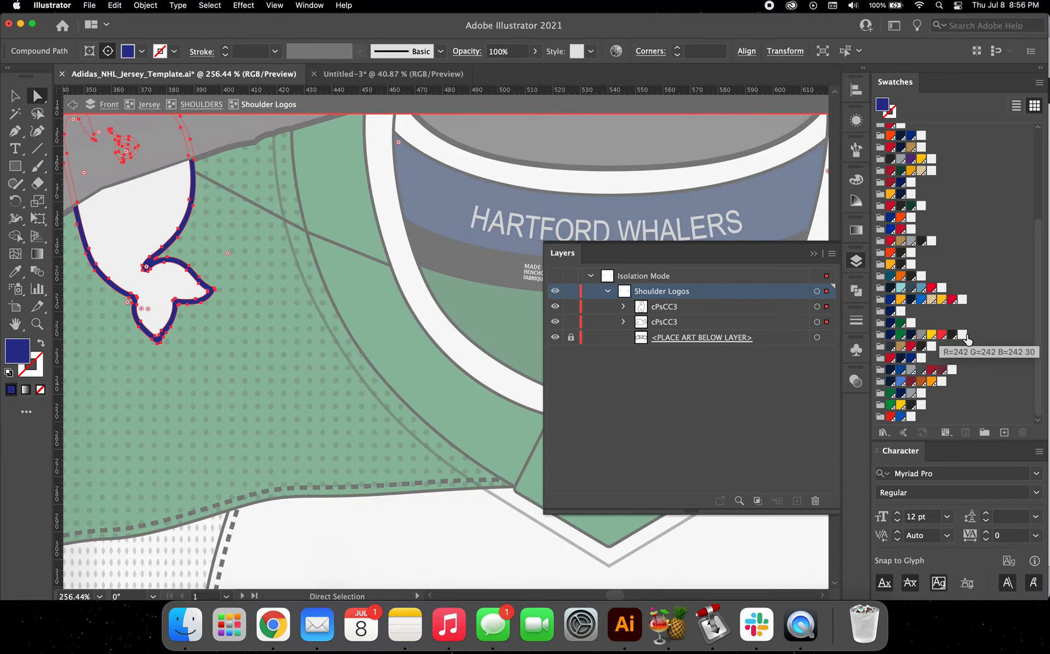
click(905, 398)
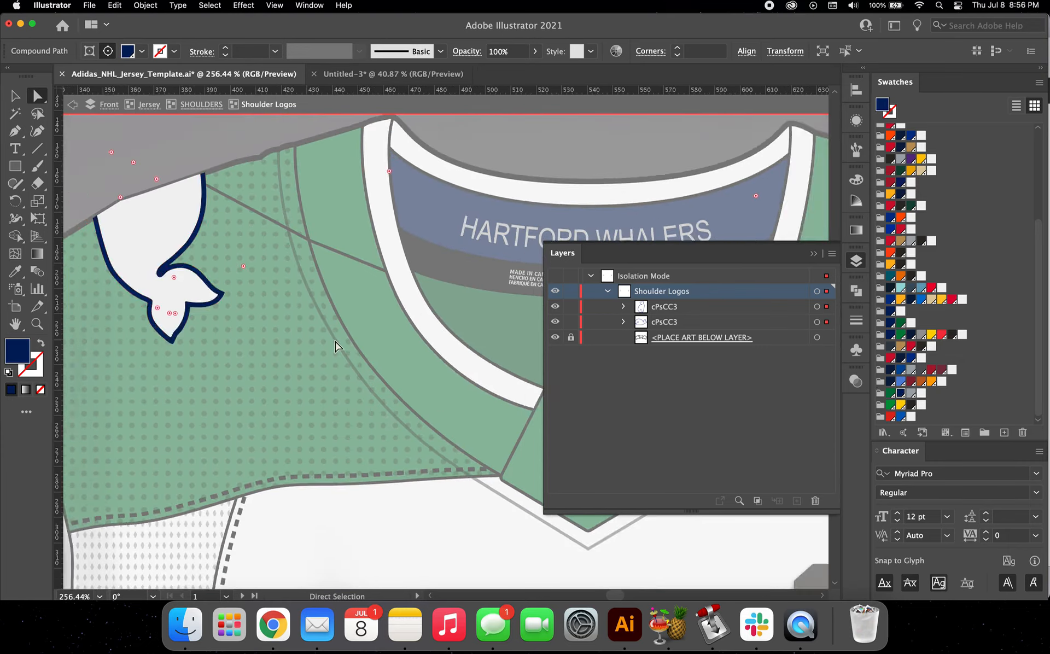
Step: Exit isolation mode and check the recoloured whale logos on the whole front jersey
scroll(335, 346, down, 5)
scroll(336, 346, left, 2)
click(14, 97)
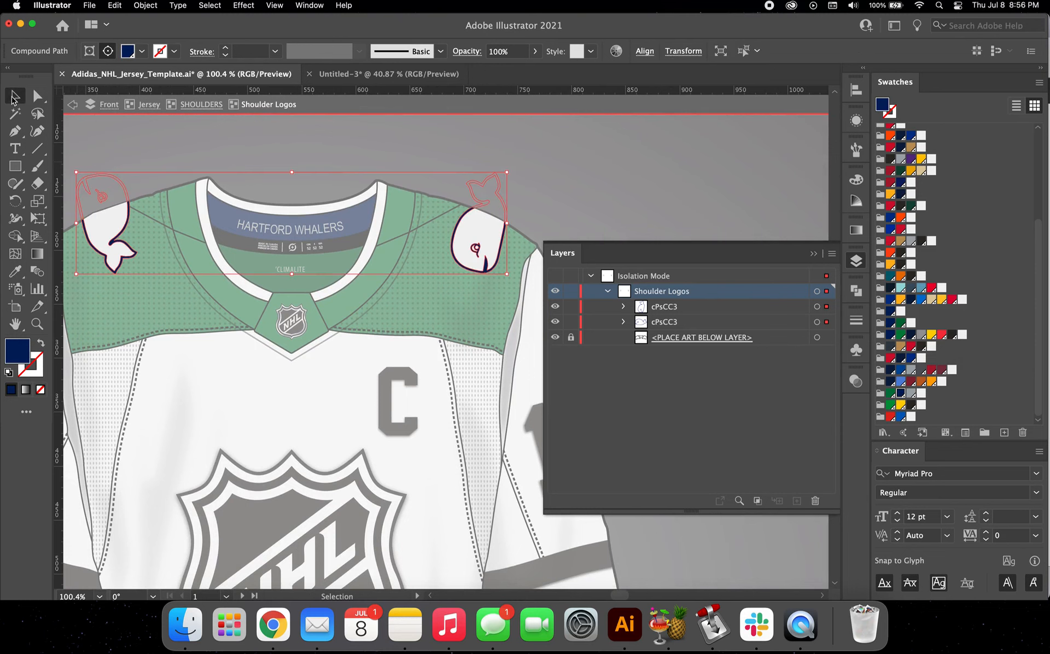
double_click(283, 169)
scroll(279, 173, down, 5)
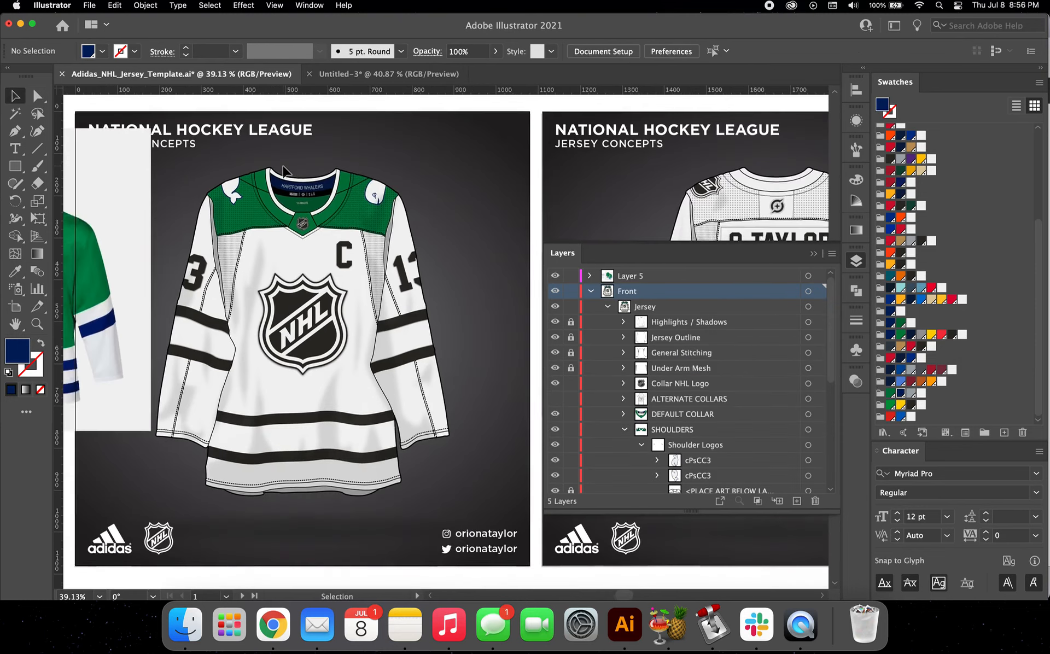
Step: Isolate the Shoulder Logos group again and select its whale logos
double_click(271, 178)
scroll(268, 180, up, 5)
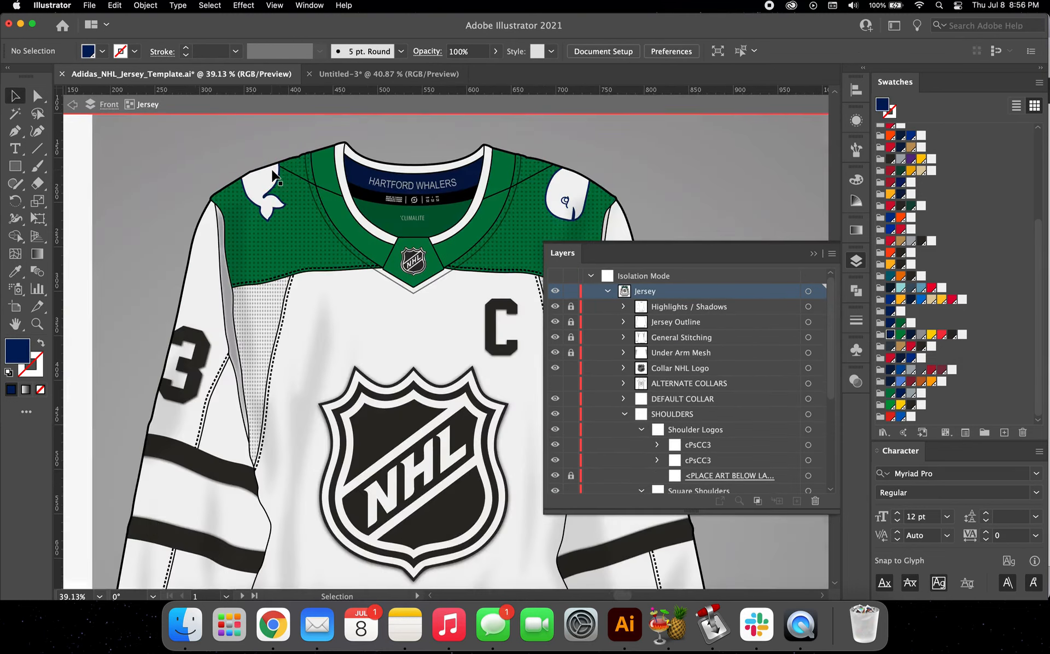
double_click(253, 216)
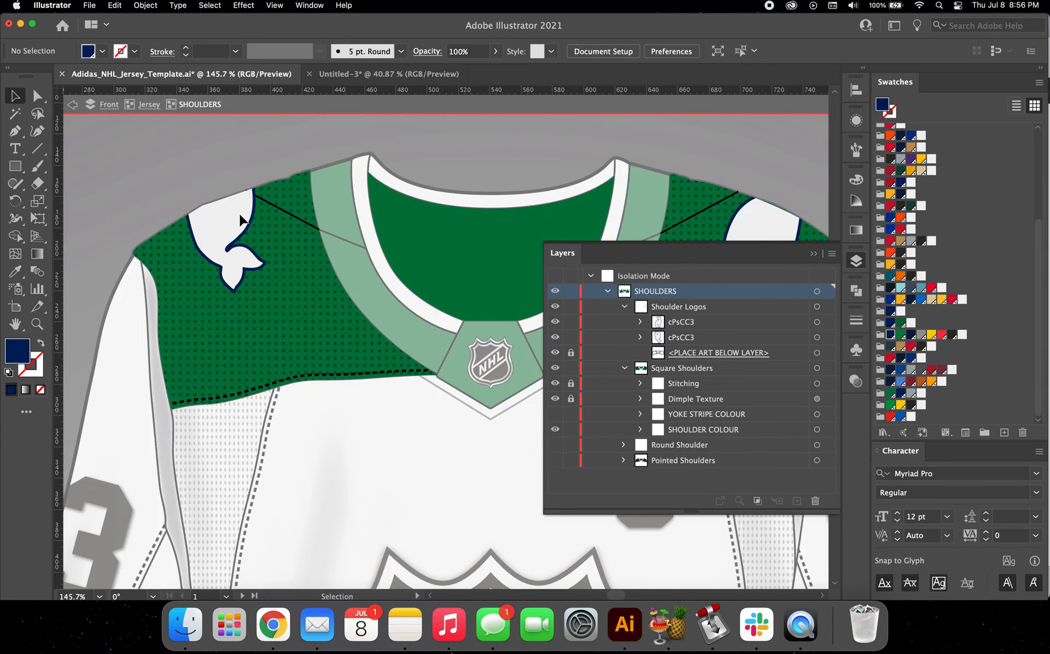
double_click(241, 221)
key(cmd+a)
scroll(534, 221, right, 5)
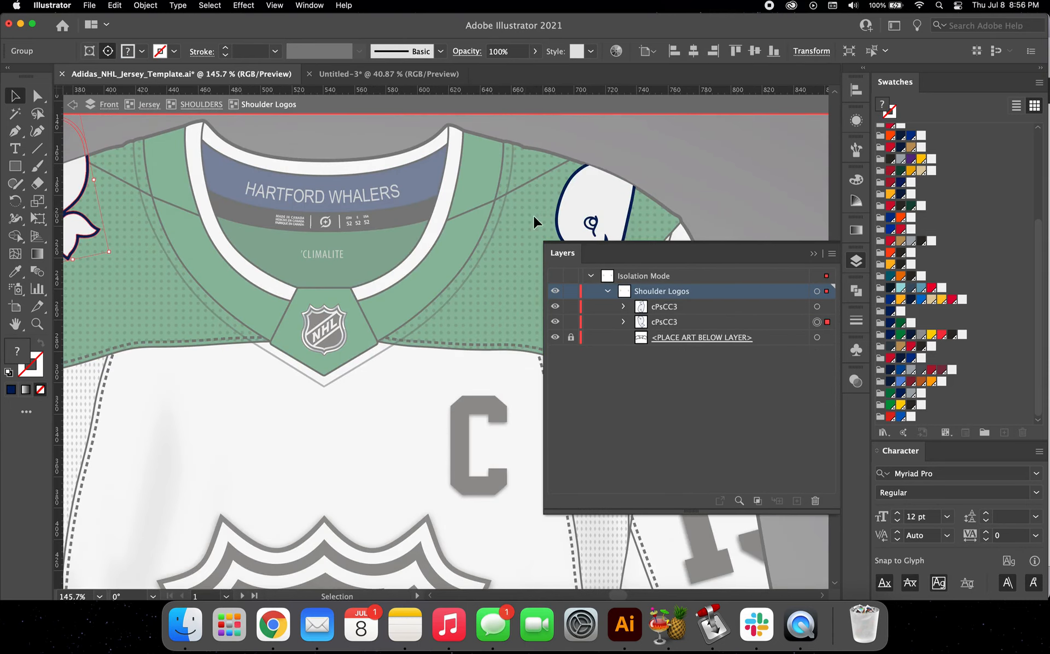
Step: Apply a Multiply drop shadow to both whale logos with 75% opacity, 0 px X offset, 1 px Y offset and 1 px blur
click(257, 5)
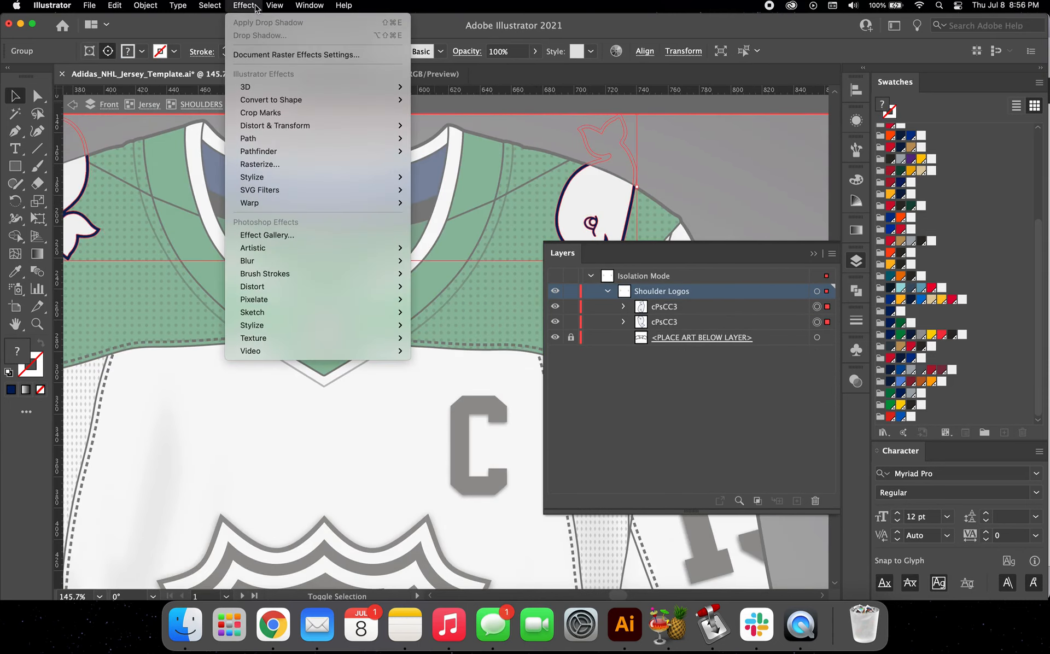
mouse_move(285, 177)
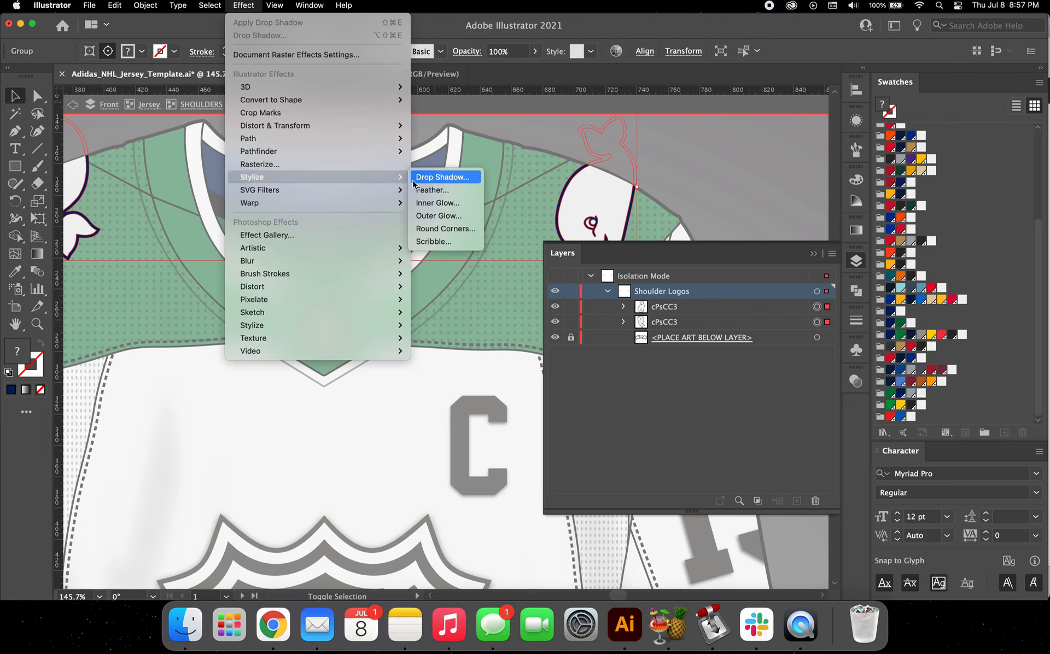
click(432, 179)
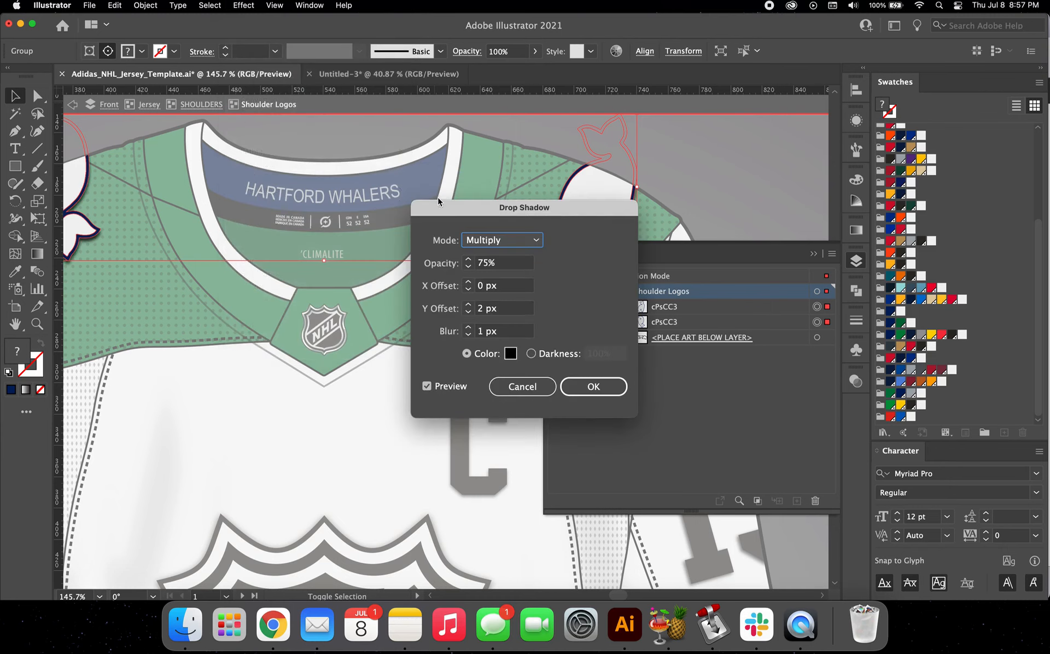
click(507, 310)
key(Down)
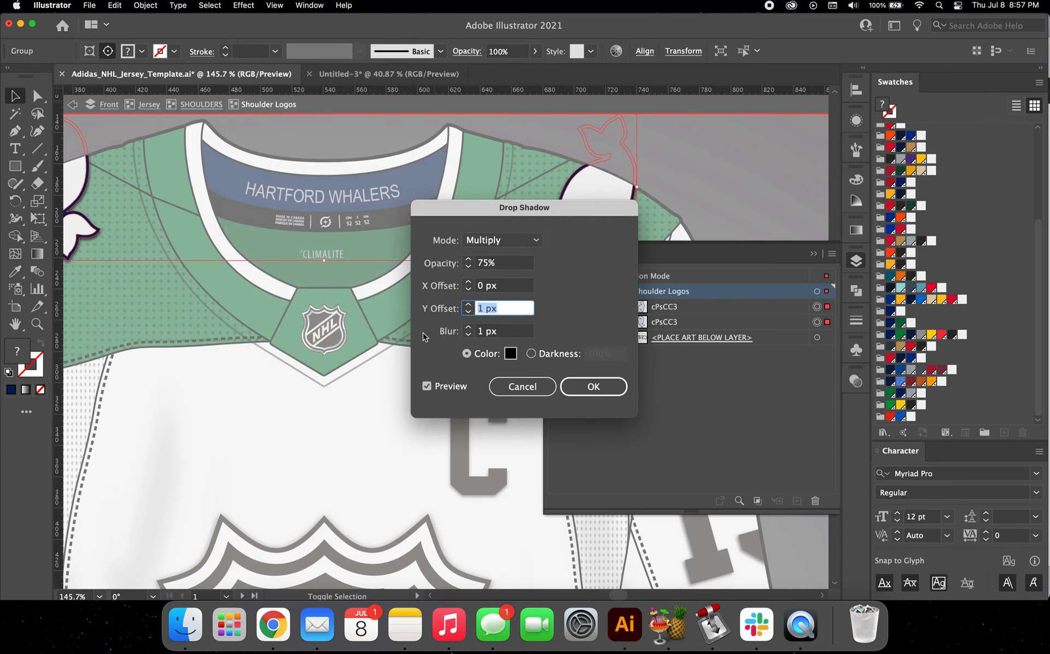
click(594, 386)
scroll(412, 321, right, 5)
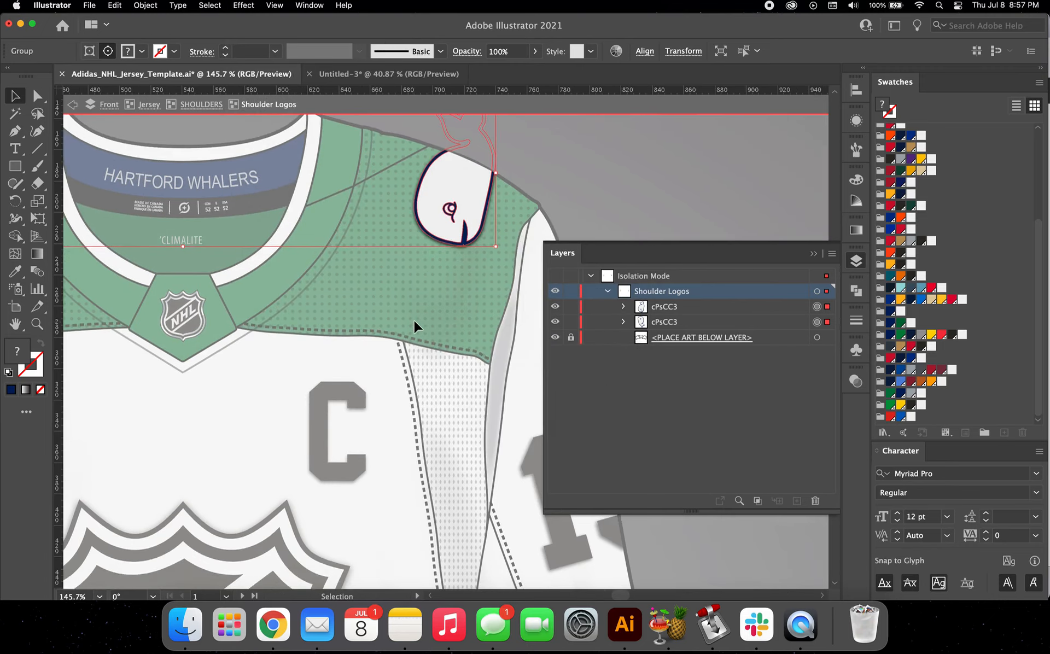
Step: Leave the Shoulder Logos group and compare the whole front jersey with the reference jersey image
scroll(415, 321, up, 5)
double_click(448, 212)
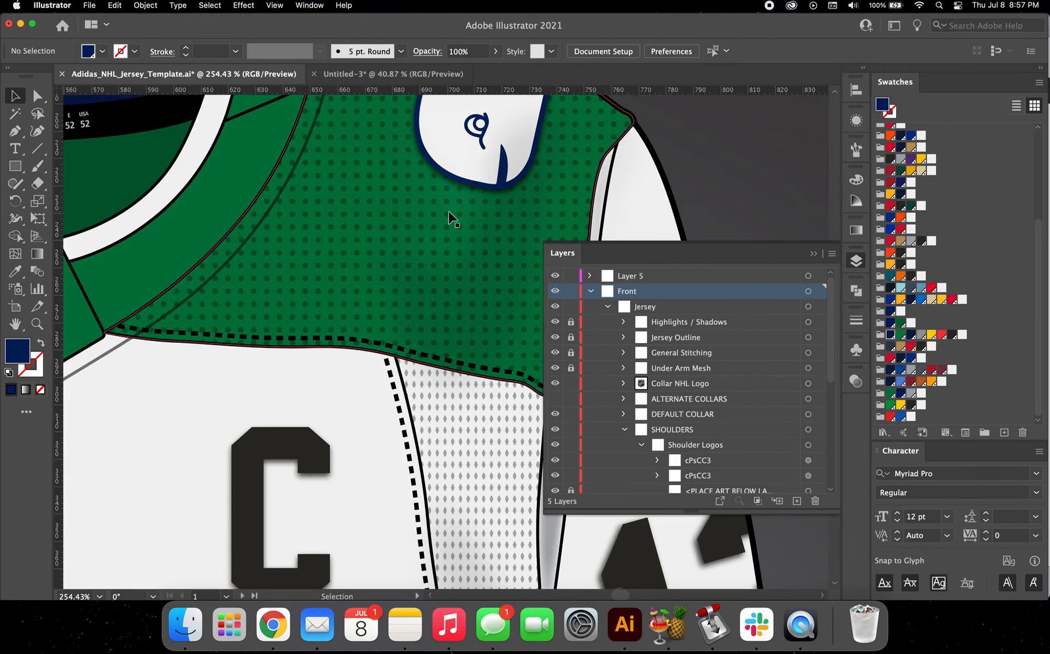
scroll(449, 211, down, 5)
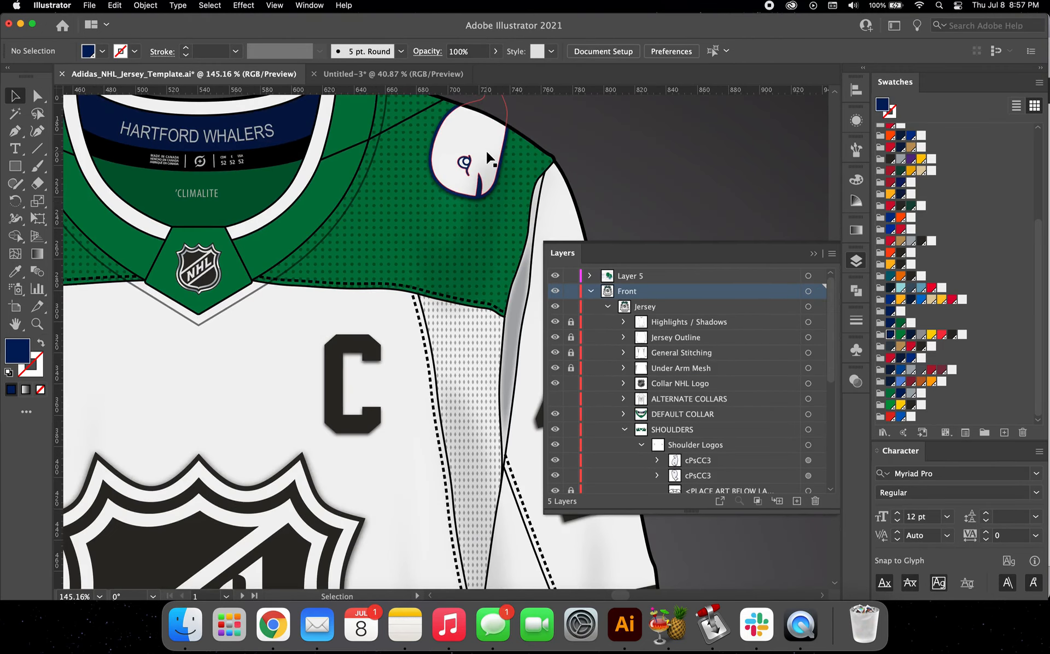
scroll(489, 159, down, 3)
scroll(488, 159, down, 3)
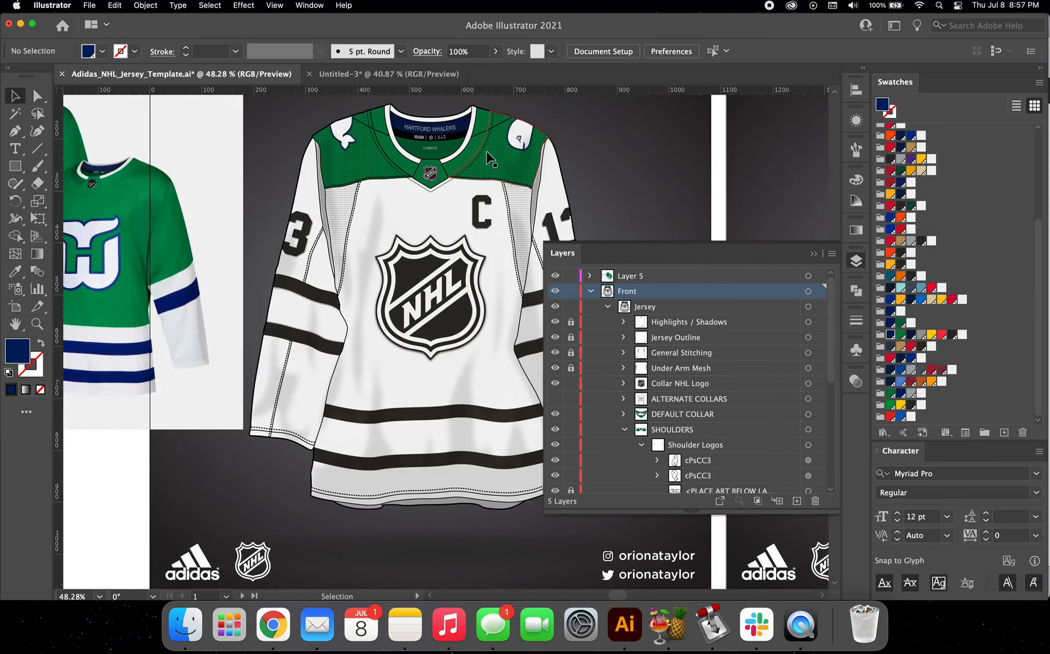
scroll(131, 208, left, 5)
scroll(131, 207, left, 1)
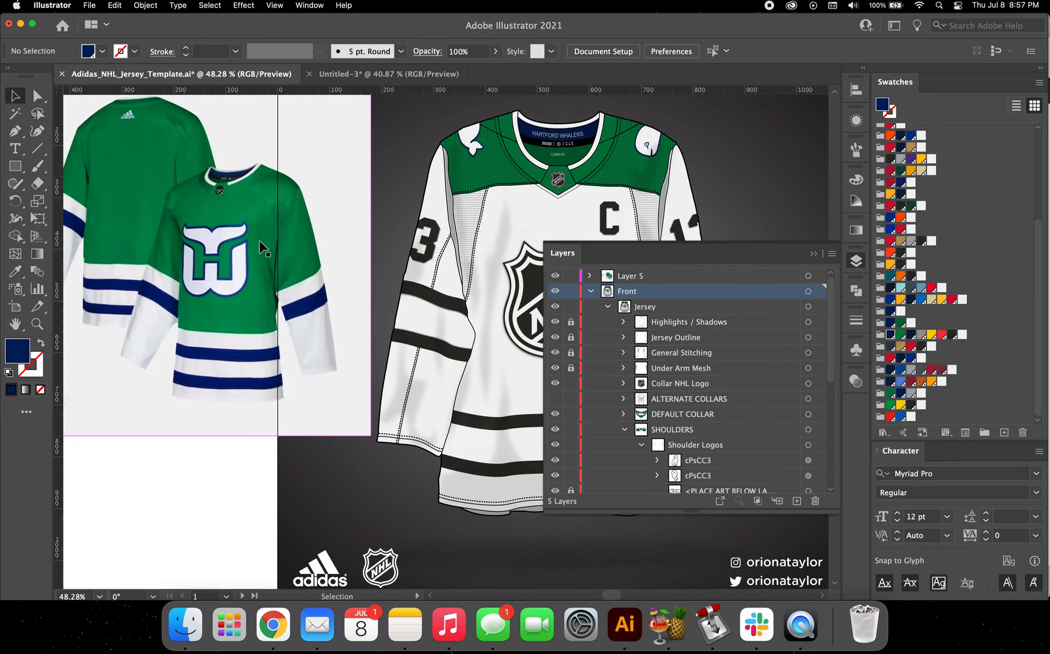
Step: Isolate the front Jersey group and fill its JERSEY COLOUR path with the green swatch from the Whalers colour group
scroll(266, 251, right, 5)
scroll(266, 252, down, 1)
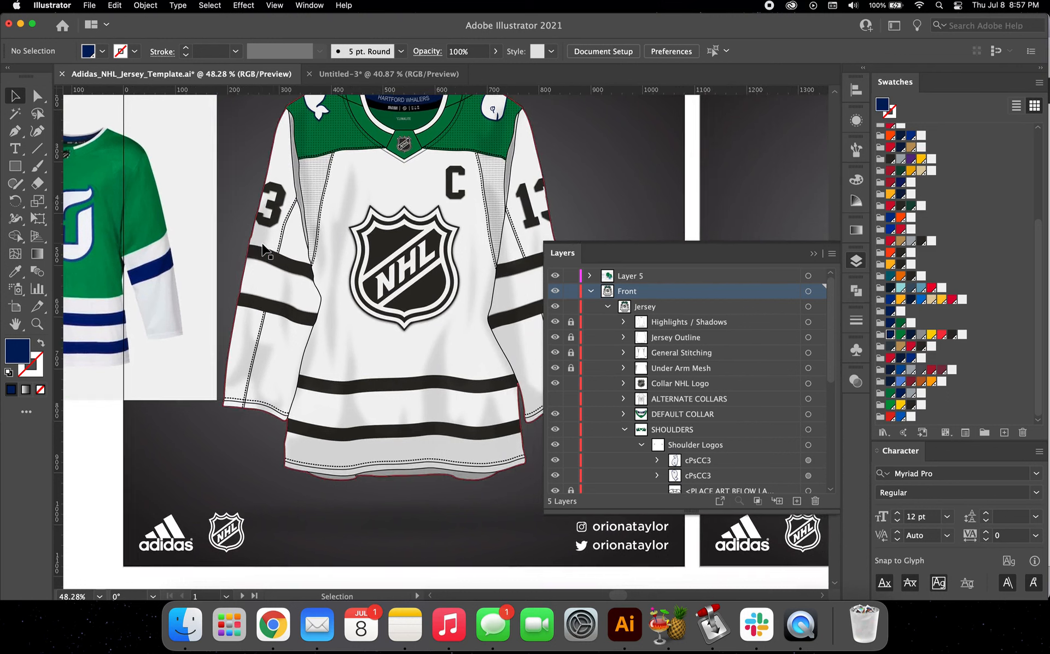
click(371, 188)
double_click(369, 180)
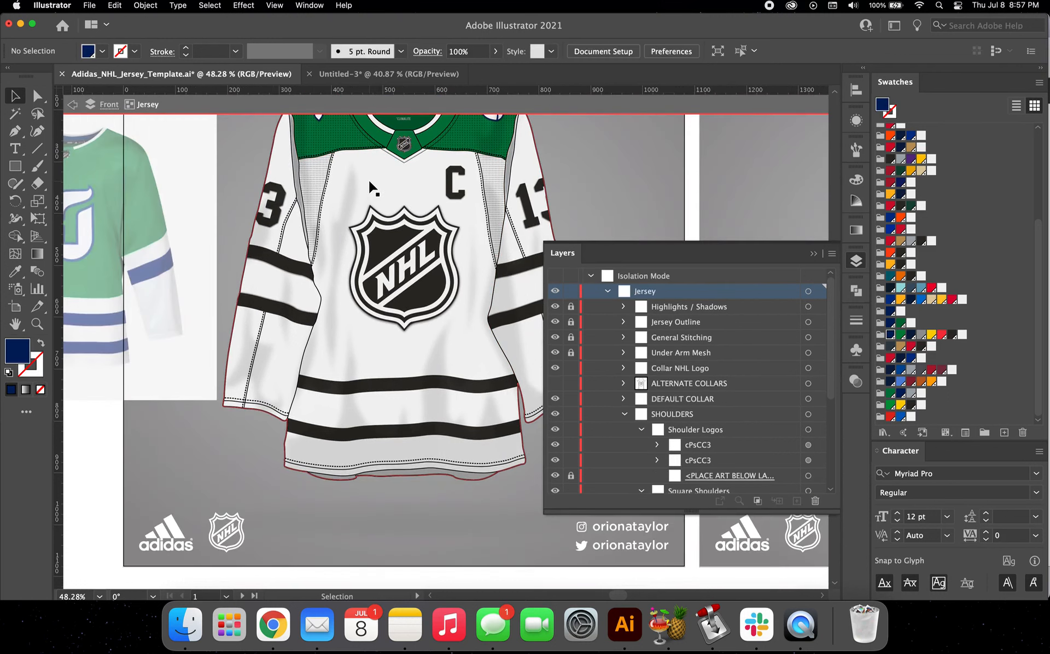
click(362, 179)
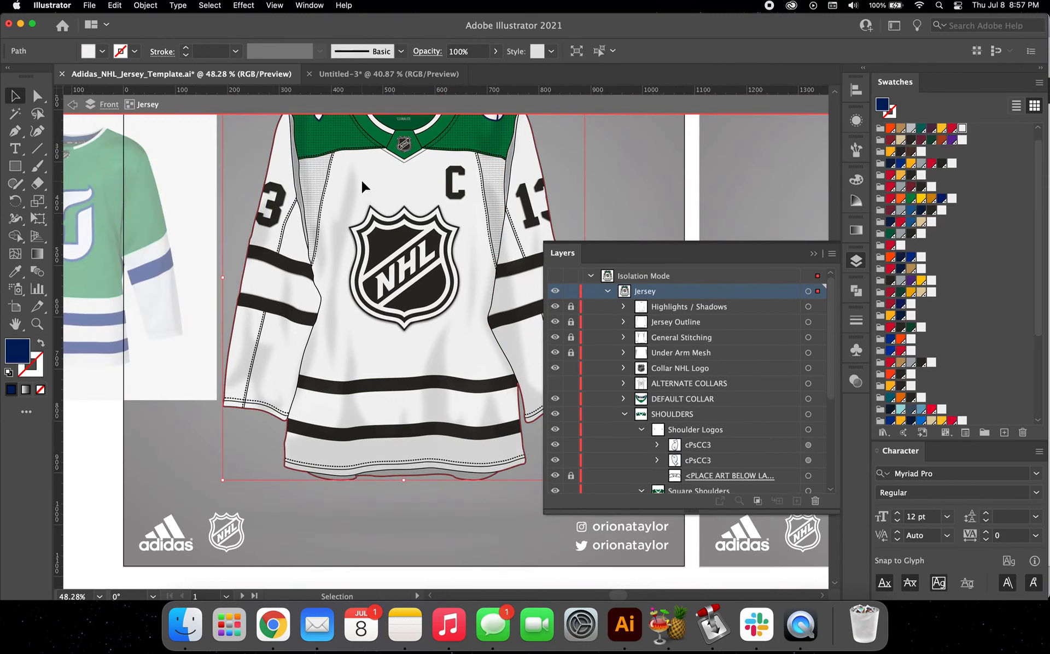
click(625, 414)
click(663, 478)
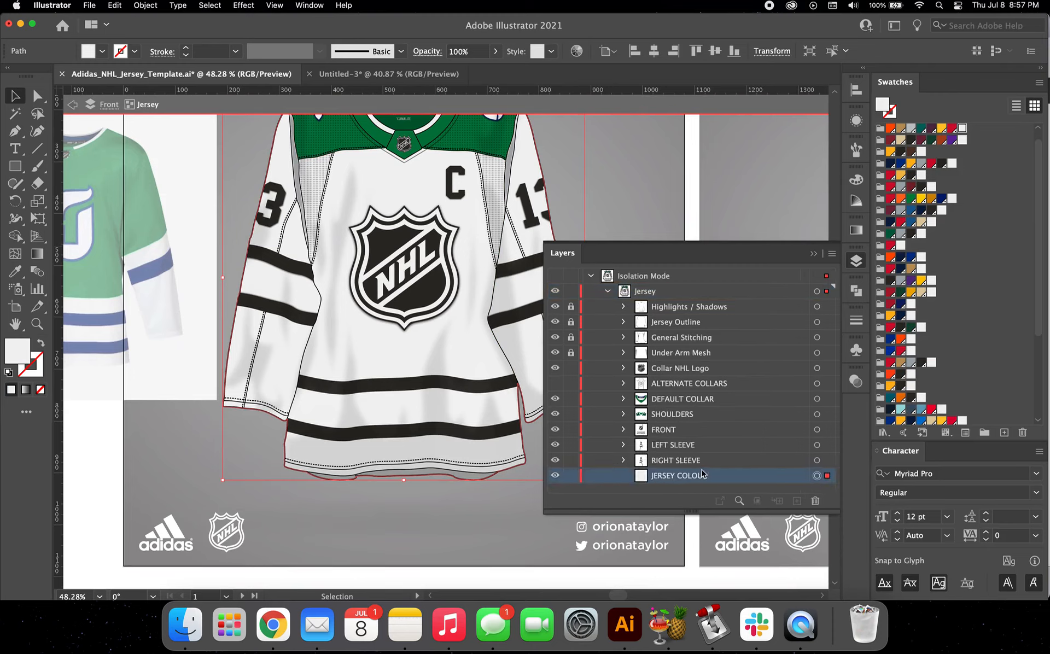
scroll(922, 382, down, 5)
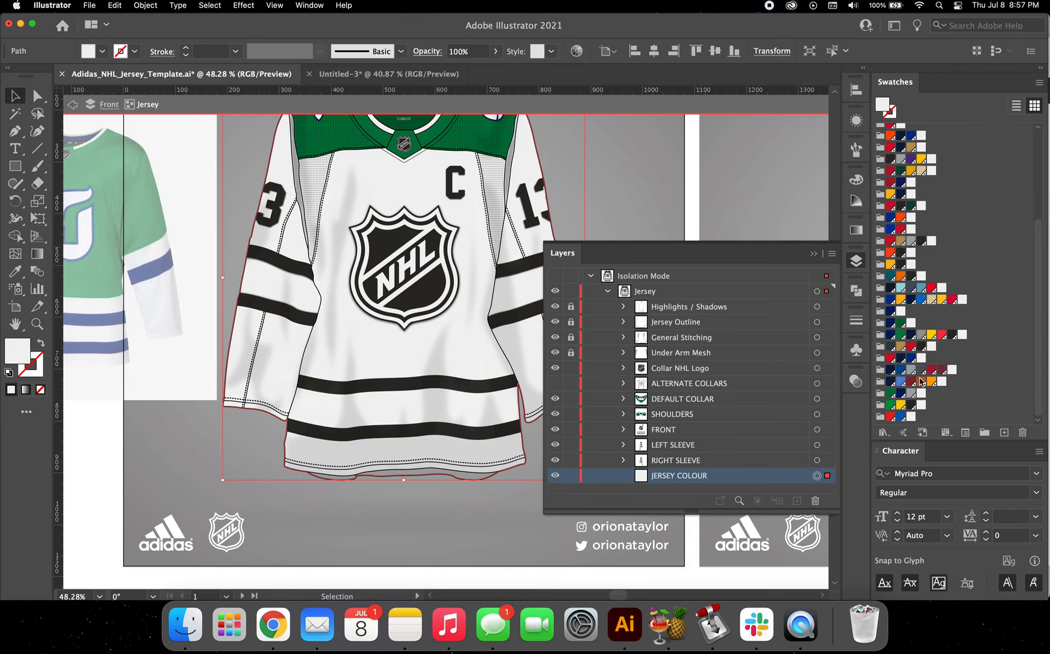
click(891, 393)
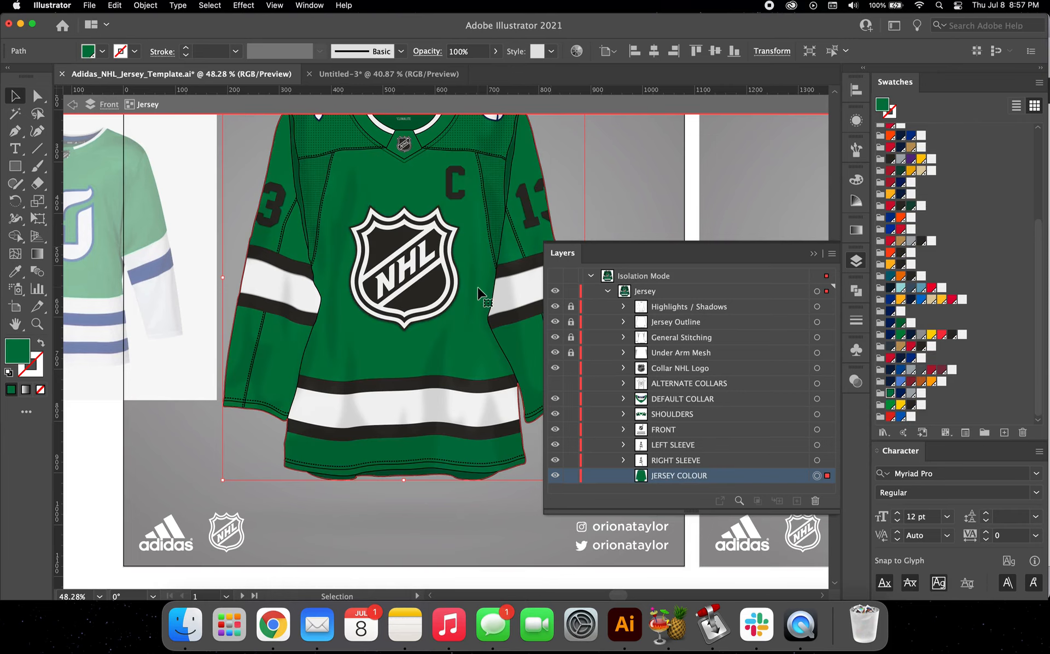
Step: Copy the complete Whalers crest artwork beside the reference image and return to the front jersey
key(super+minus)
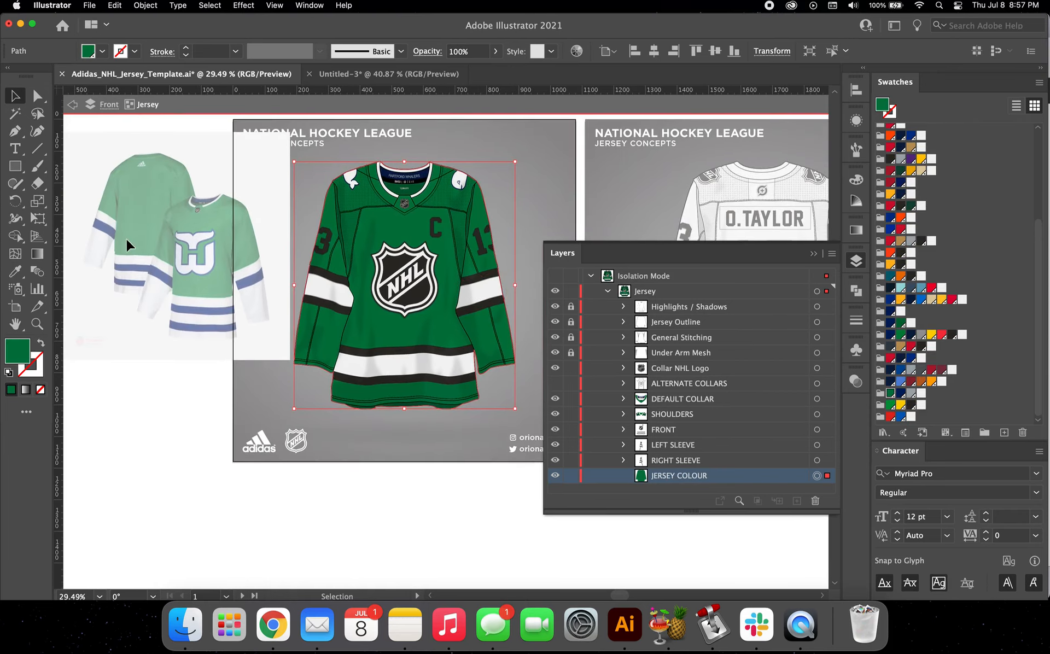
scroll(127, 239, left, 5)
scroll(307, 266, right, 1)
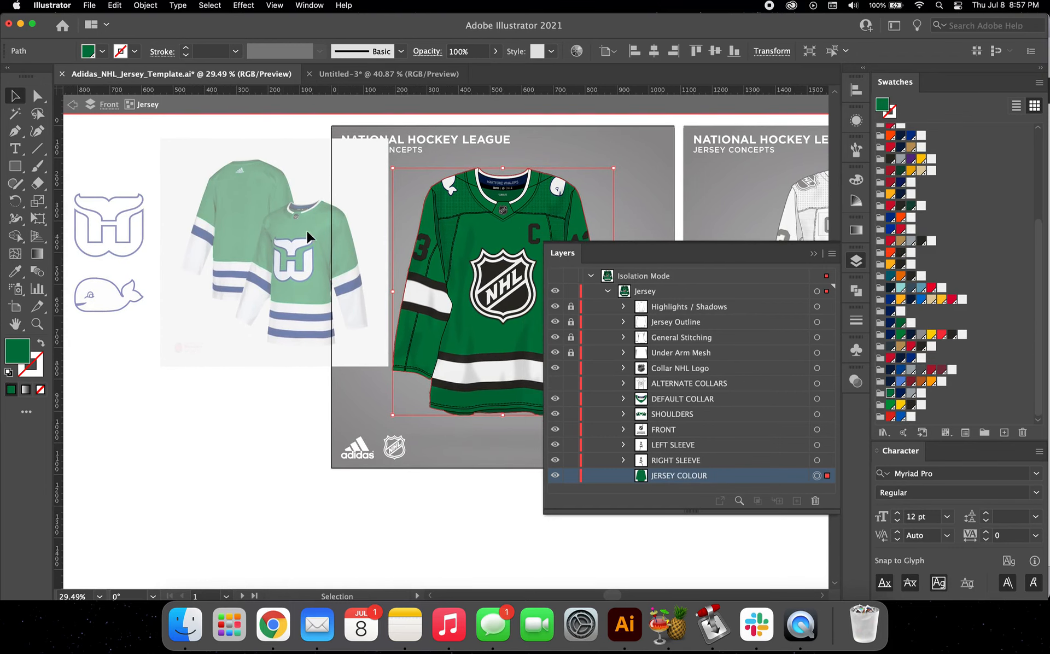
scroll(338, 280, right, 3)
scroll(252, 252, left, 4)
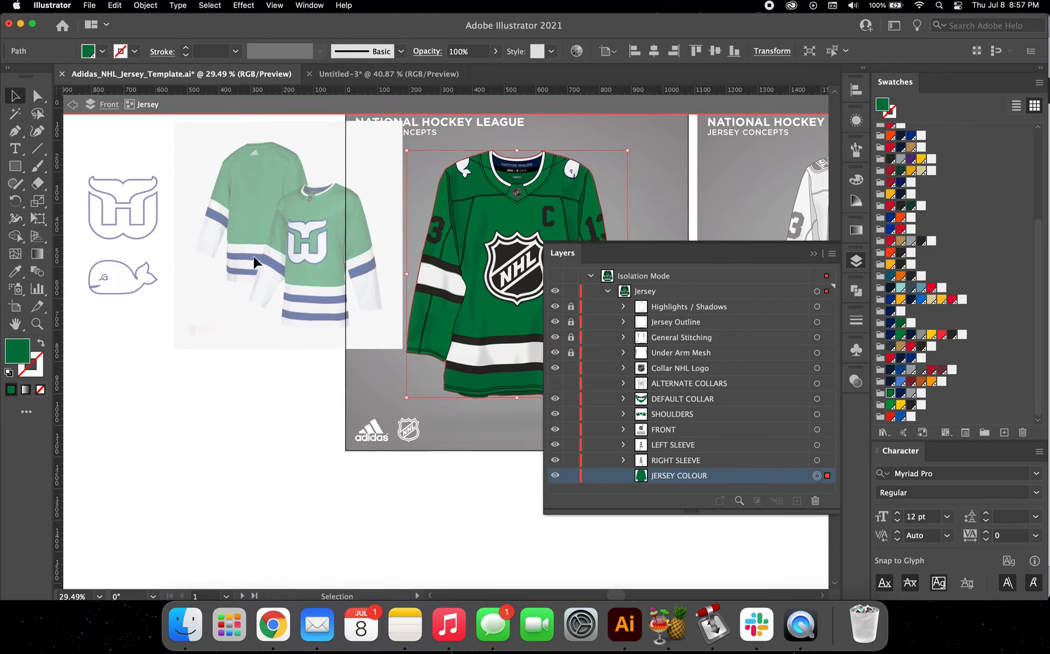
scroll(253, 257, left, 1)
double_click(150, 217)
double_click(136, 198)
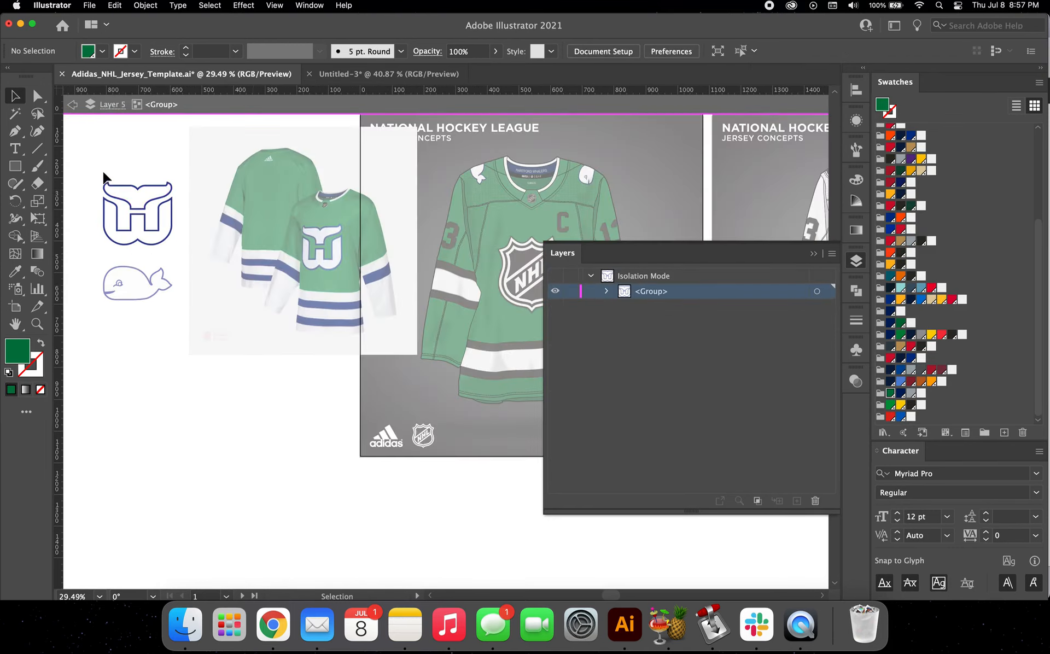
drag(103, 172, 181, 246)
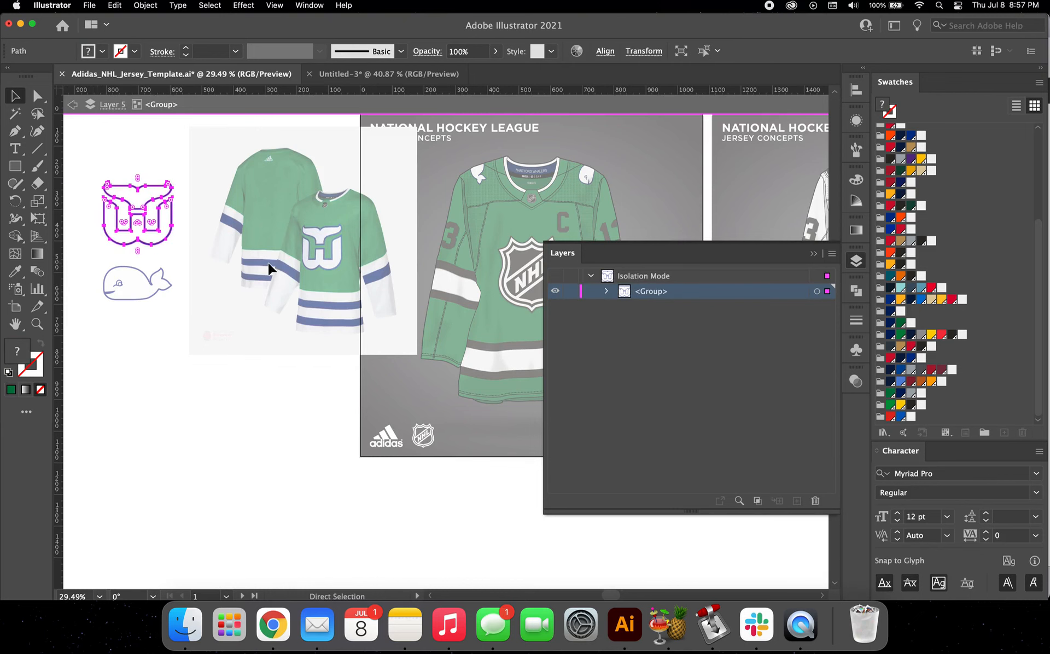
scroll(290, 263, right, 4)
double_click(432, 262)
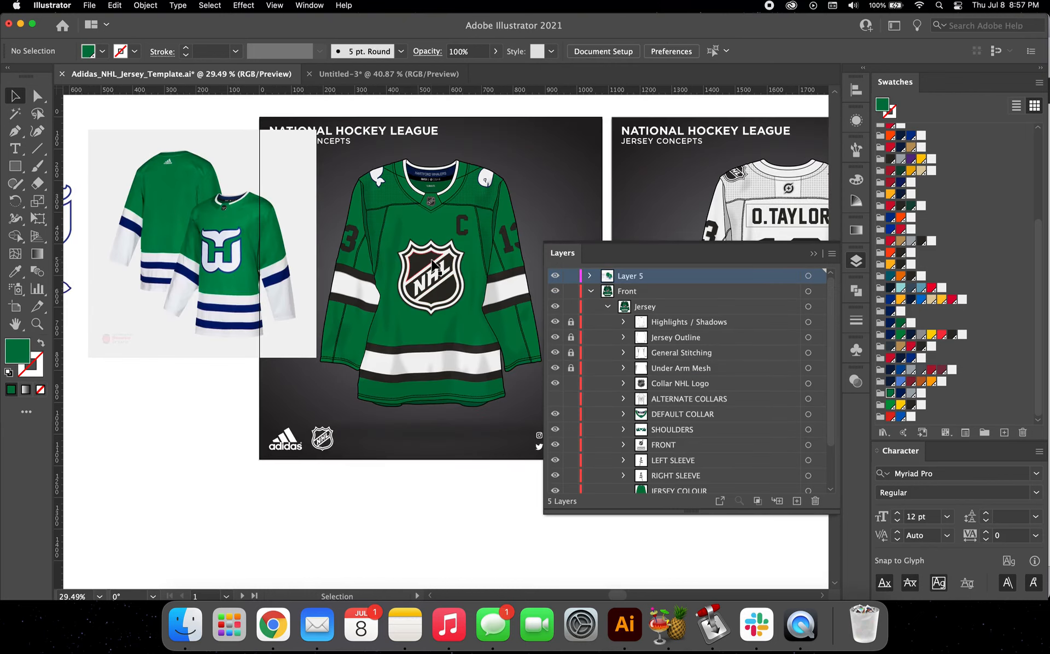
Step: Isolate the jersey's FRONT group, select the NHL crest and expand the group's layer contents
double_click(432, 262)
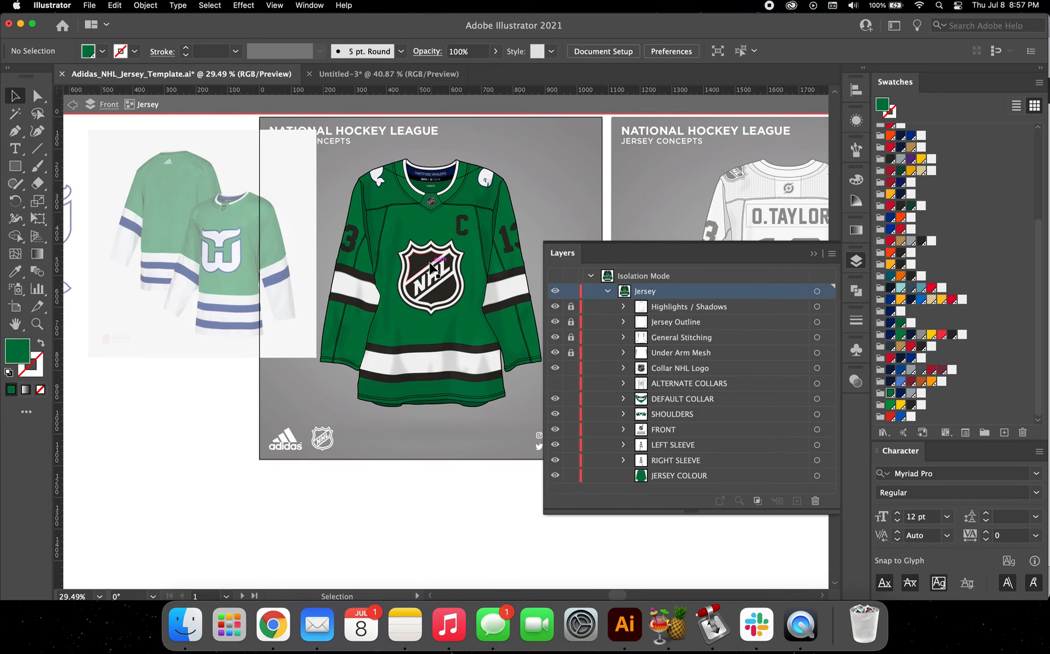
click(432, 267)
scroll(429, 262, down, 1)
scroll(429, 262, right, 1)
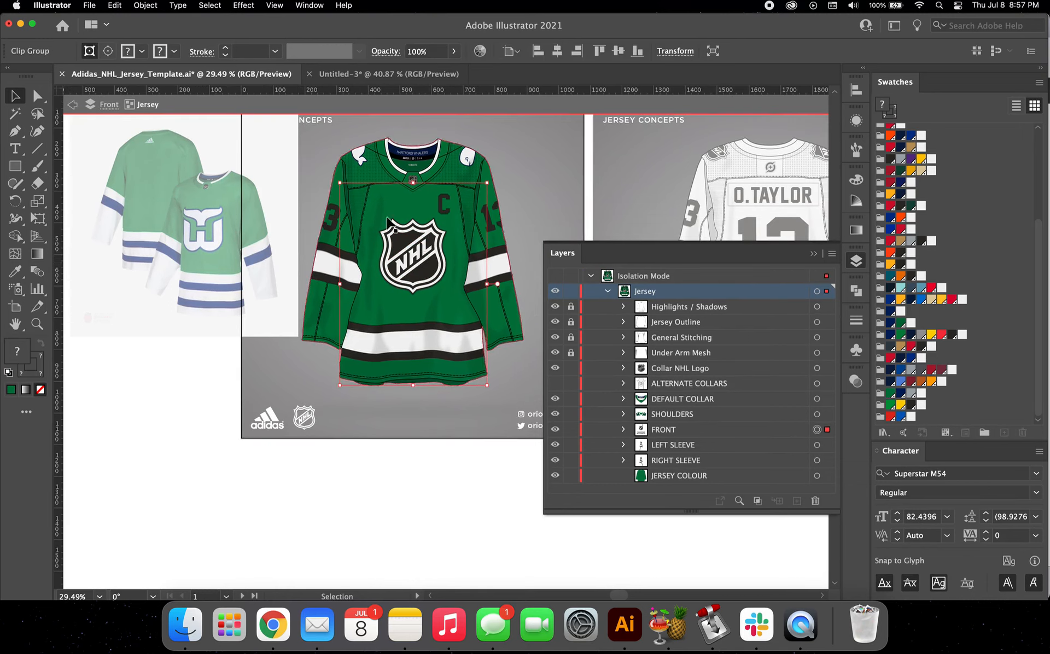
double_click(421, 254)
click(419, 255)
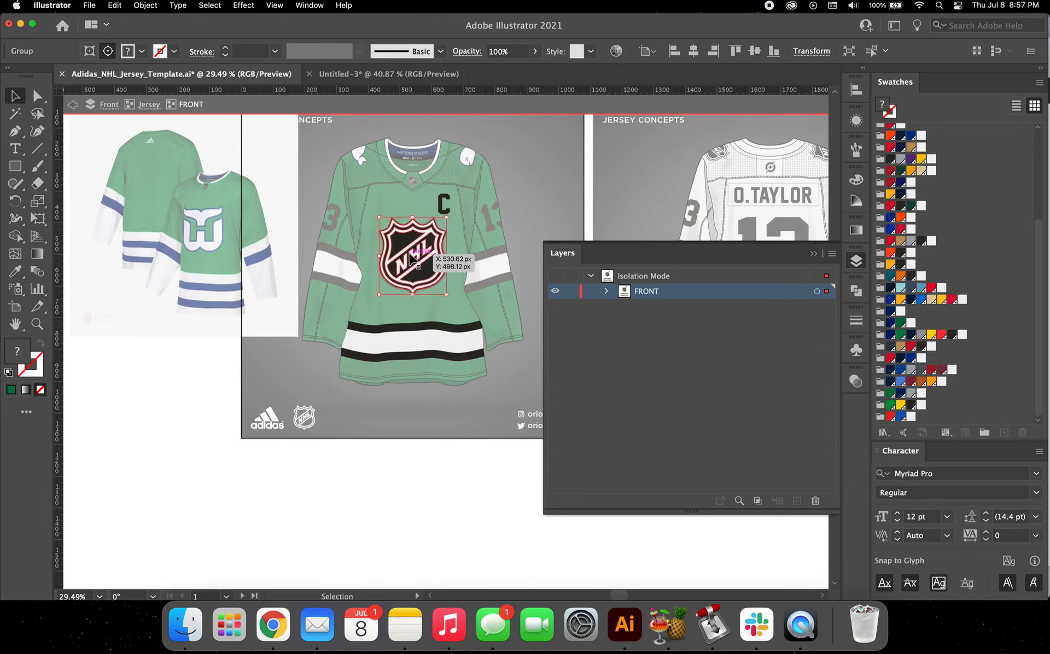
scroll(410, 256, down, 1)
scroll(411, 256, right, 1)
scroll(409, 252, left, 1)
scroll(408, 252, up, 1)
click(606, 293)
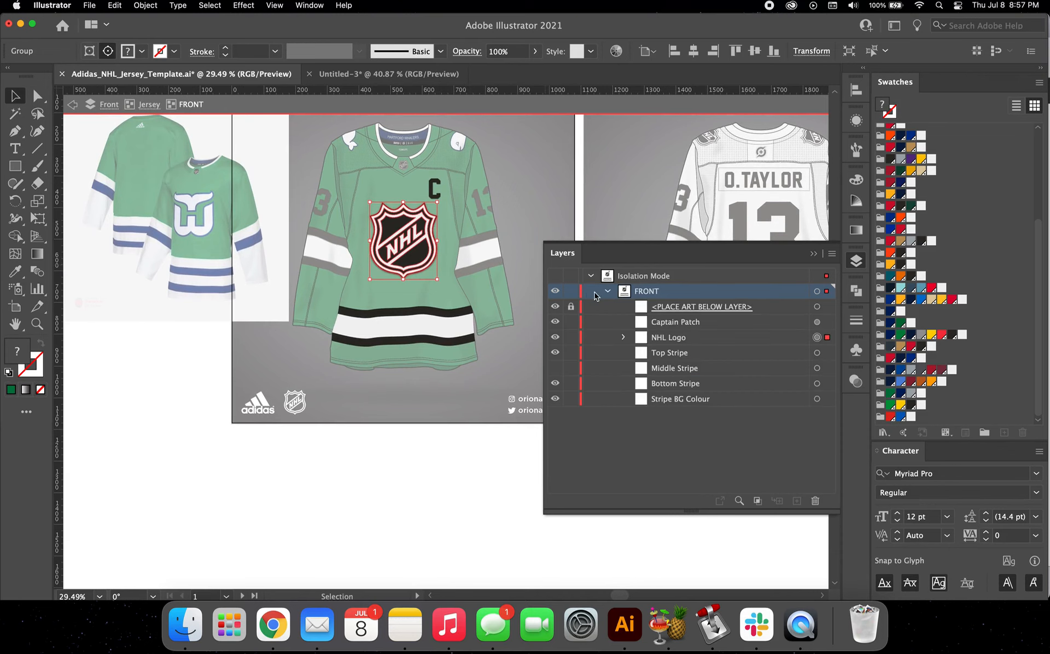
Step: Preview the jersey hem with the Middle Stripe shown and hidden
scroll(413, 276, right, 1)
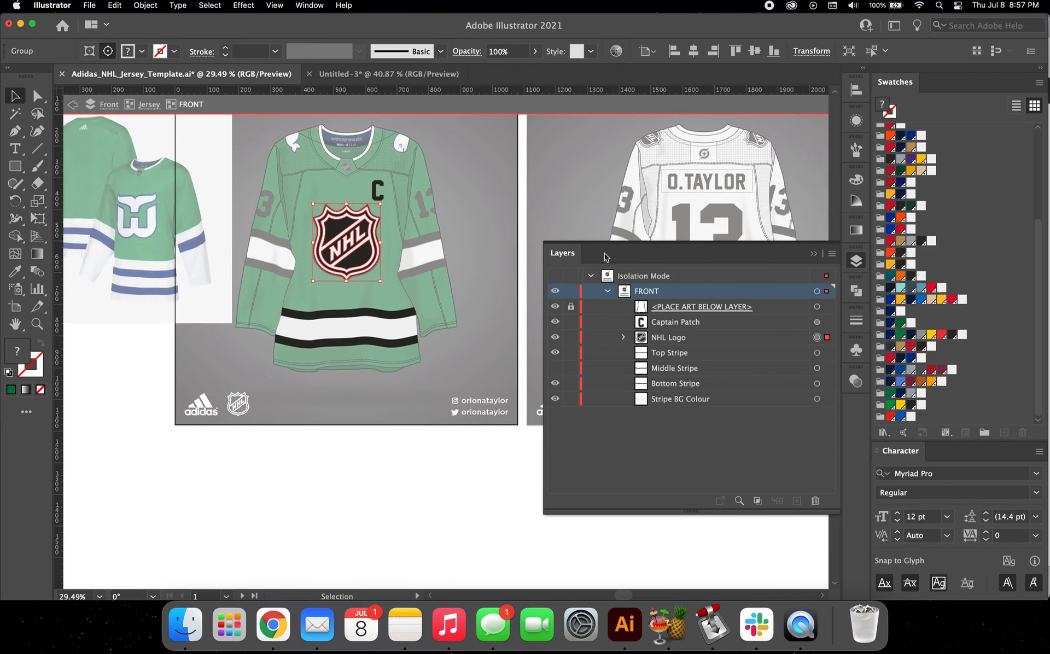
click(555, 369)
click(556, 369)
click(556, 369)
scroll(350, 347, up, 5)
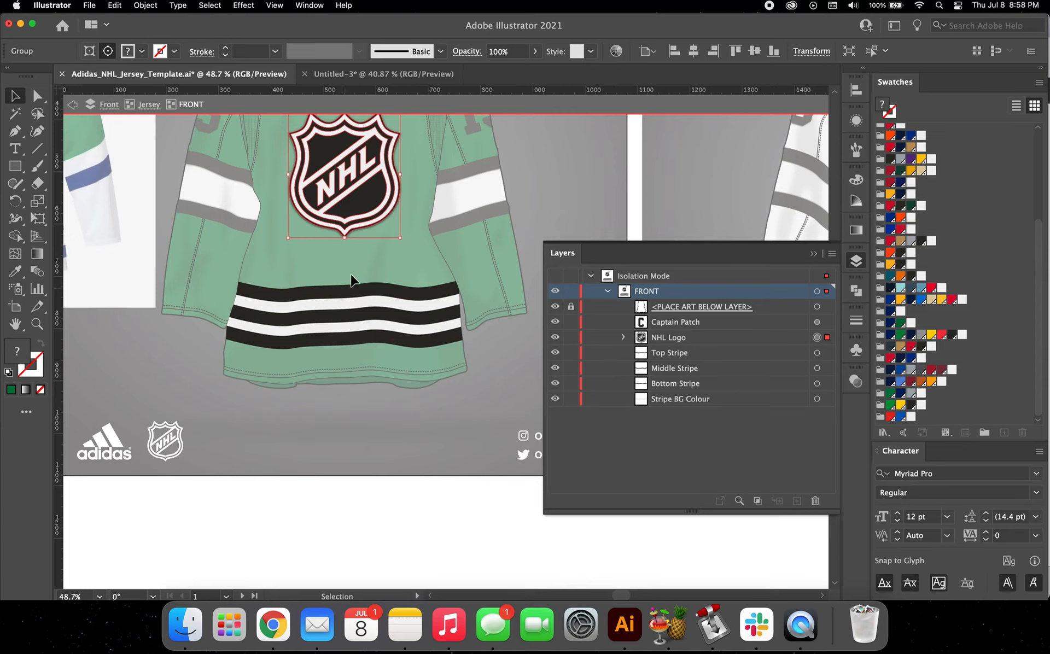
click(555, 370)
scroll(391, 303, up, 2)
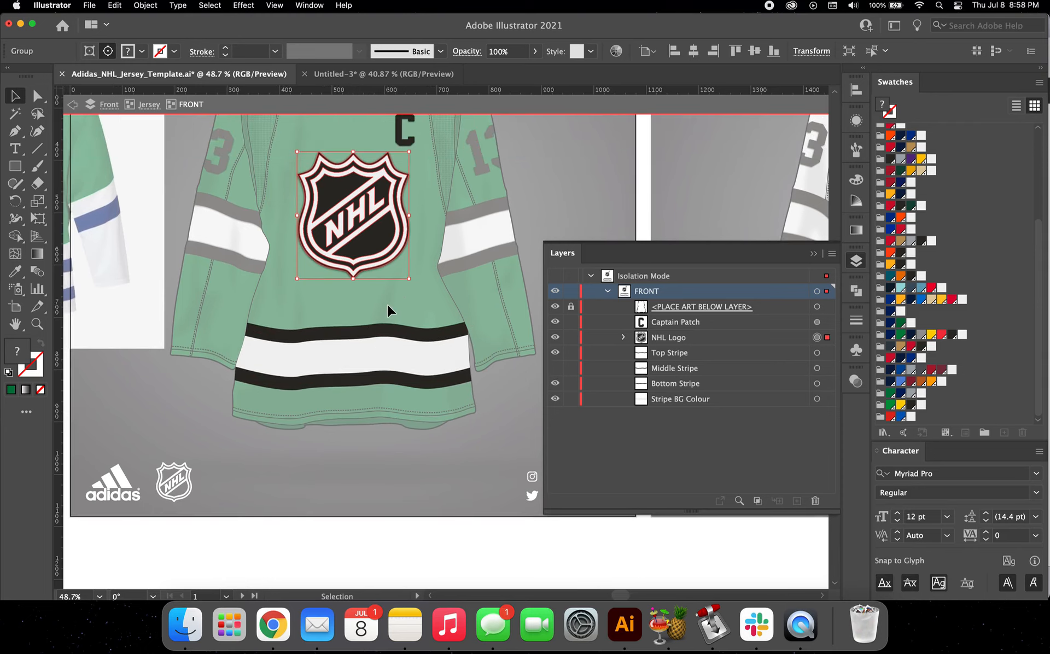
Step: Replace the NHL crest with the copied Whalers logo, centred on the chest and enlarged slightly
key(Delete)
scroll(387, 304, up, 2)
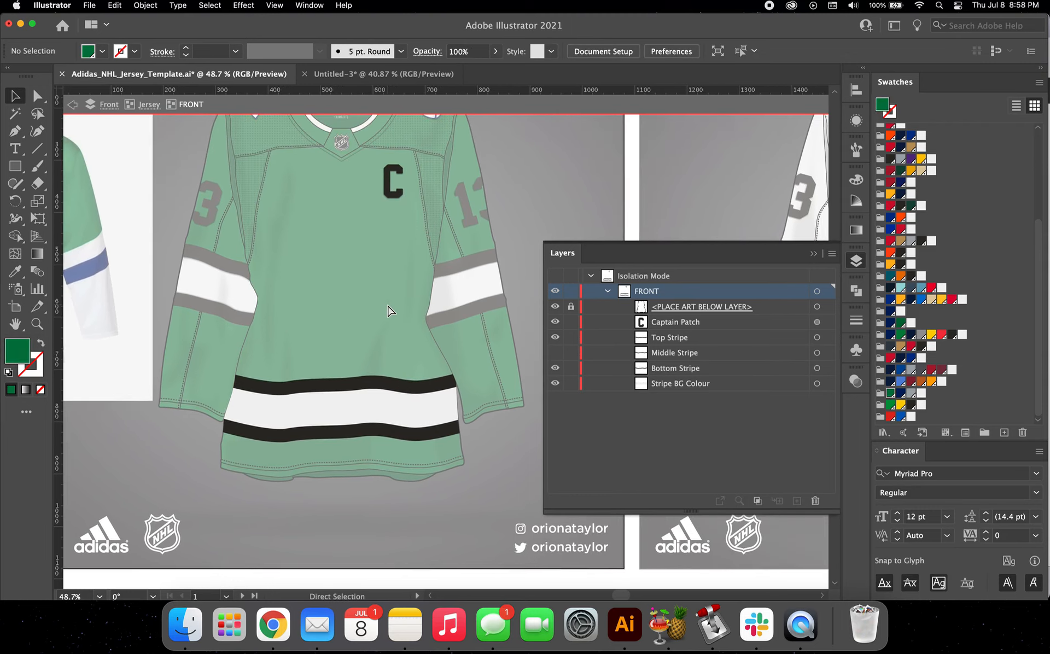
key(cmd+v)
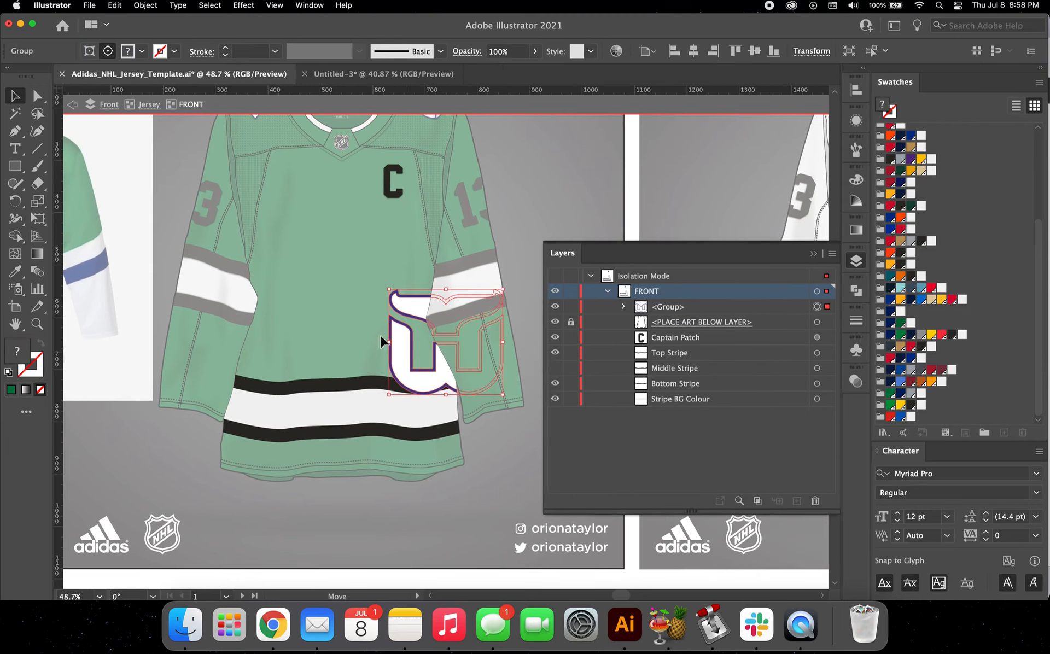
drag(381, 342, 302, 283)
scroll(349, 230, up, 5)
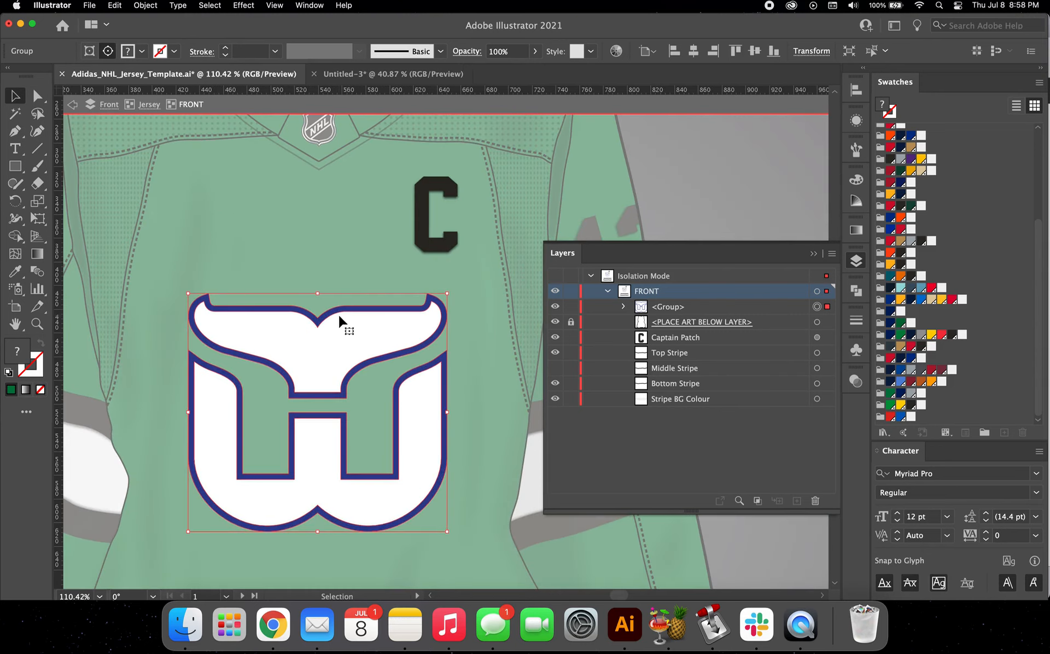
drag(339, 324, 340, 323)
scroll(340, 324, down, 3)
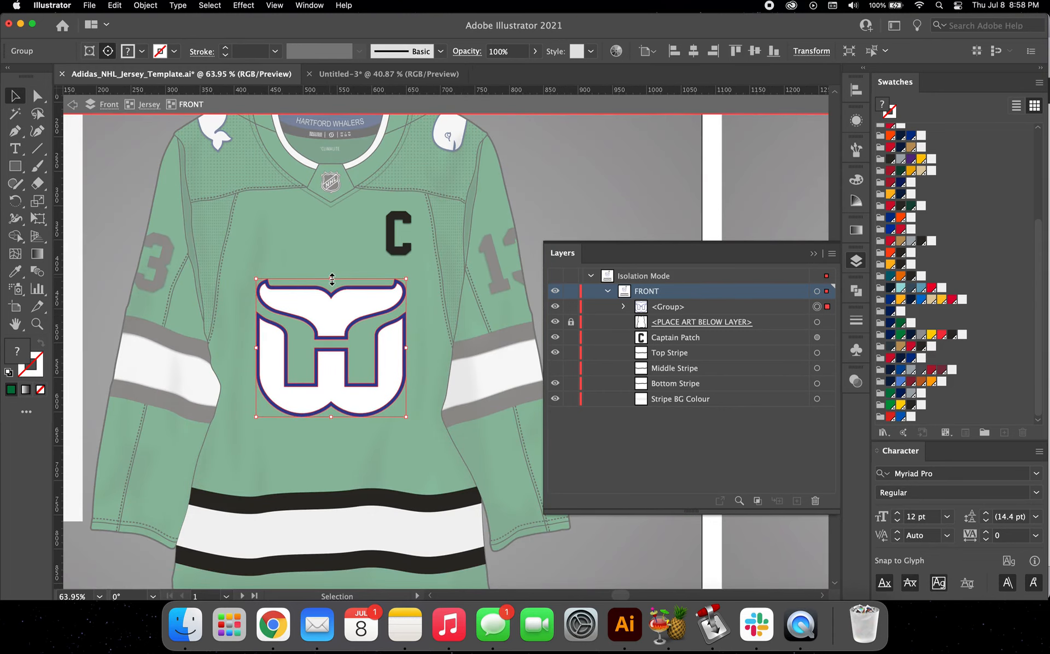
drag(332, 279, 332, 271)
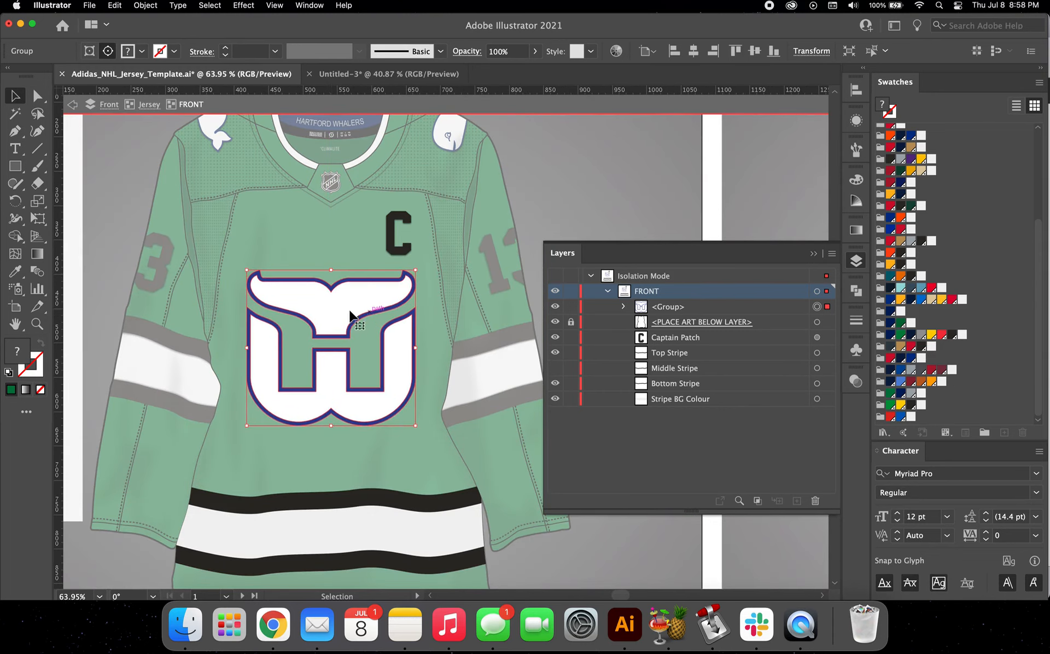
Step: Fill the white shapes of the Whalers chest logo with the off-white swatch
scroll(339, 310, up, 3)
key(a)
click(226, 180)
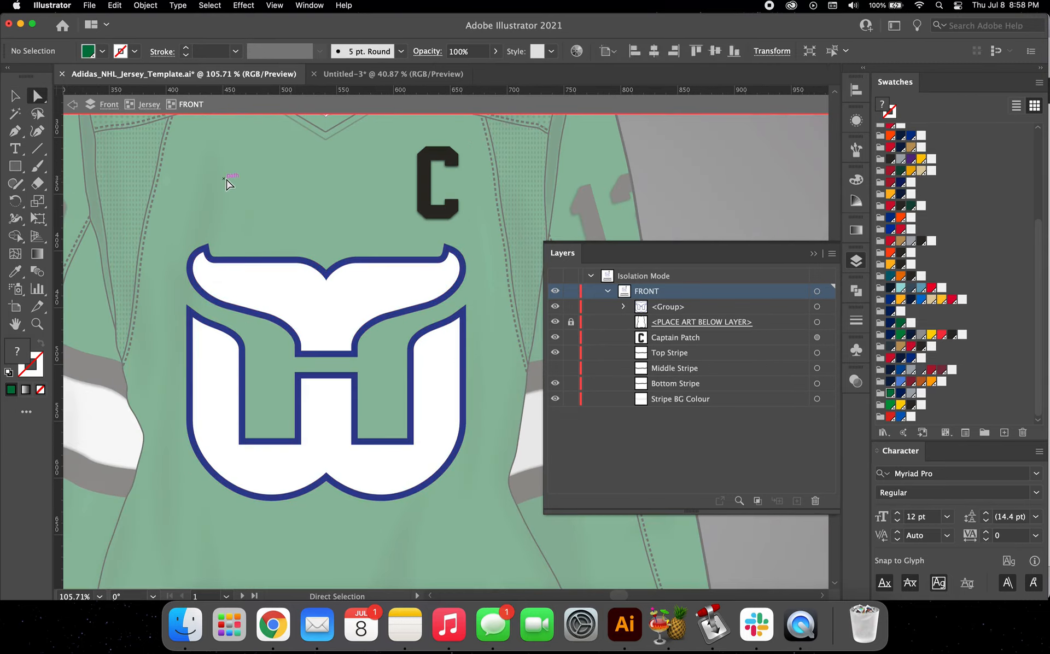
click(300, 307)
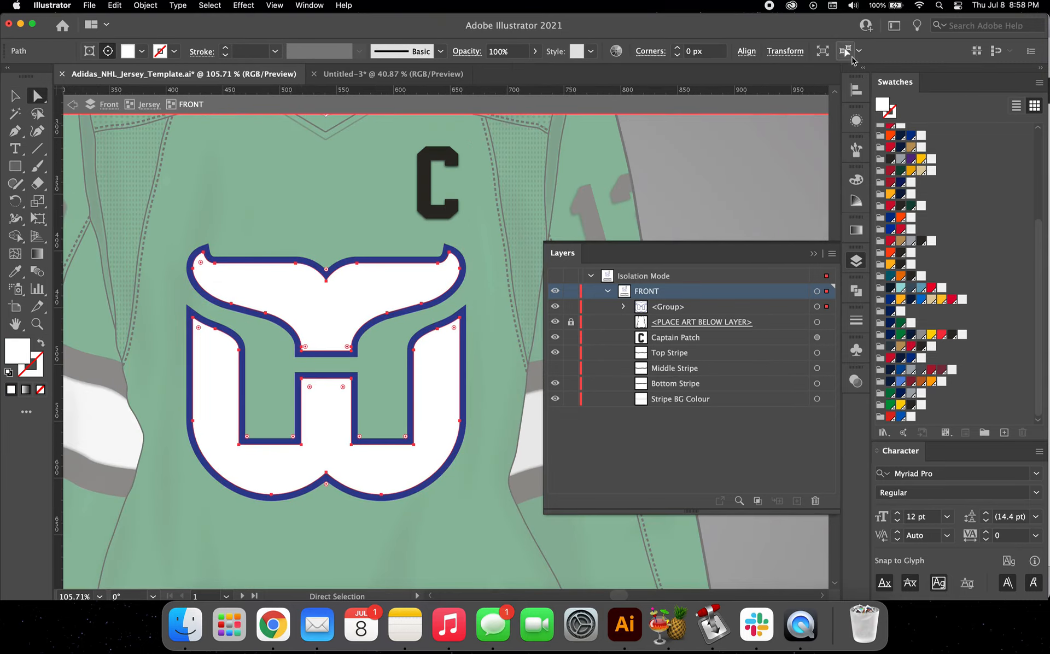
click(922, 135)
Step: Fill the blue outline of the Whalers chest logo with the dark navy swatch beside the jersey green
scroll(481, 278, up, 3)
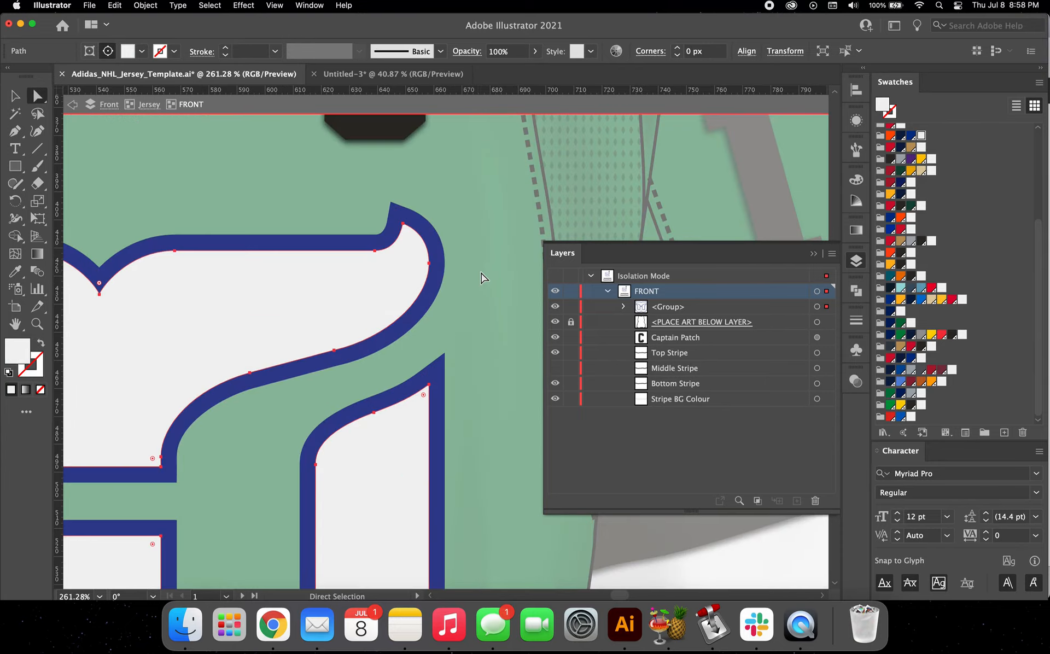
click(434, 276)
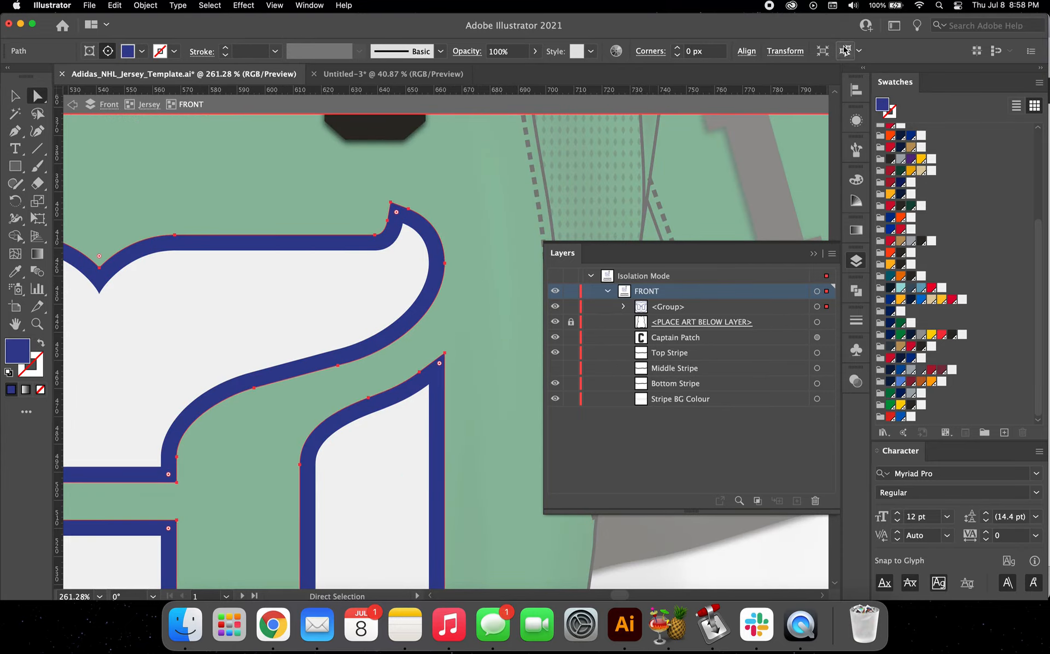
click(900, 395)
scroll(331, 348, down, 4)
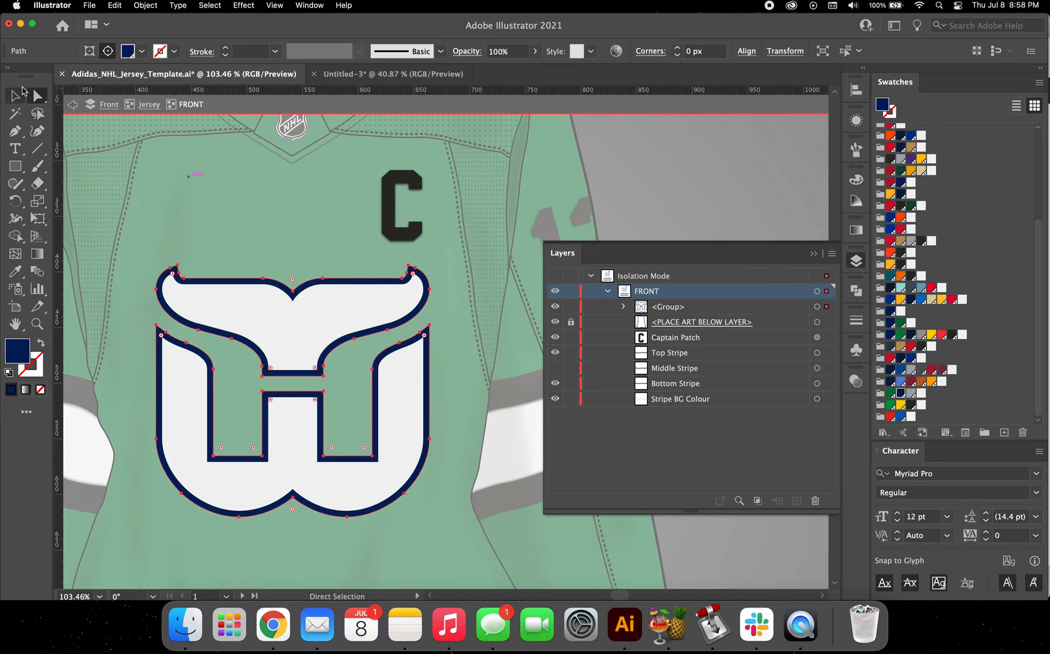
Step: Hide the Captain Patch and move the Whalers logo group below the <PLACE ART BELOW LAYER> item
click(24, 92)
click(424, 235)
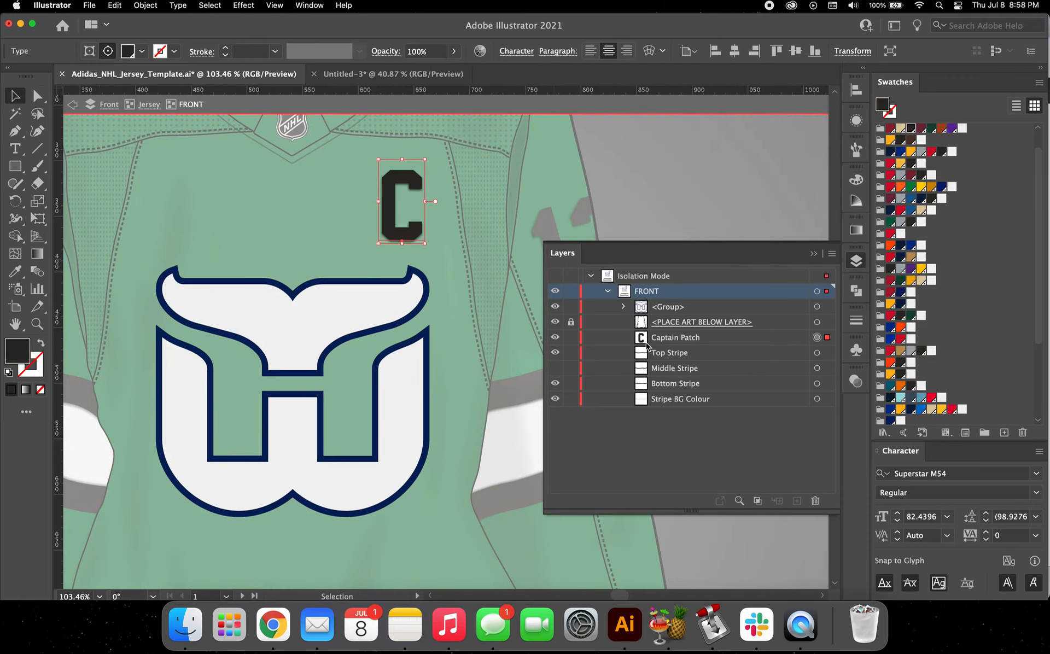
click(555, 336)
drag(678, 307, 675, 327)
scroll(403, 284, down, 5)
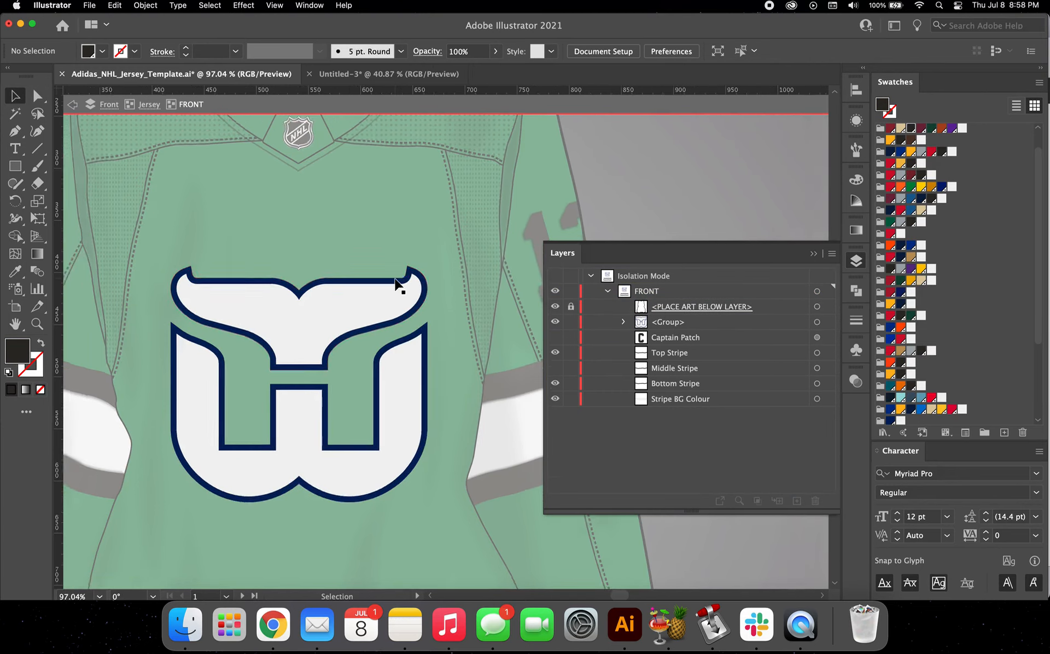
Step: Apply a Multiply drop shadow to the Whalers chest crest with 75% opacity, X offset 0 px, Y offset 2 px and blur 1 px
click(375, 328)
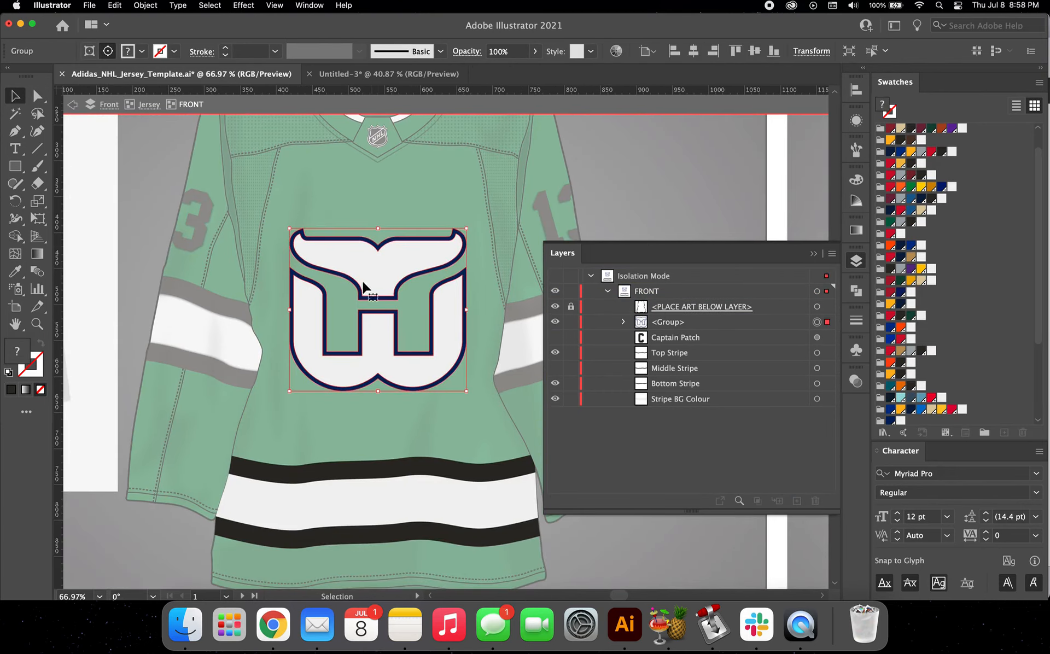
click(253, 5)
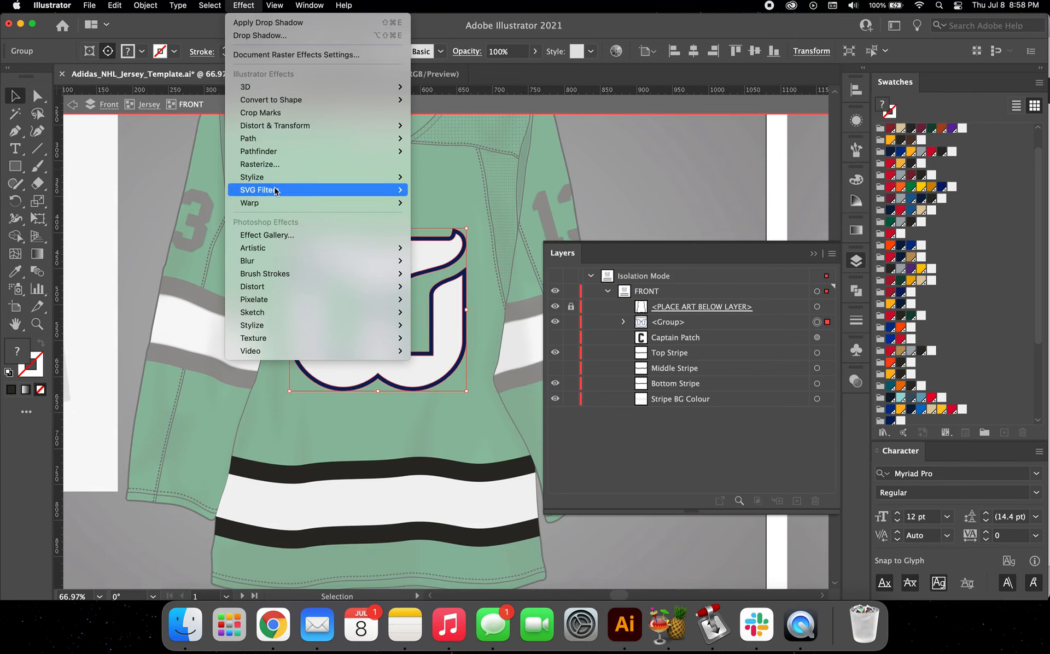
click(279, 36)
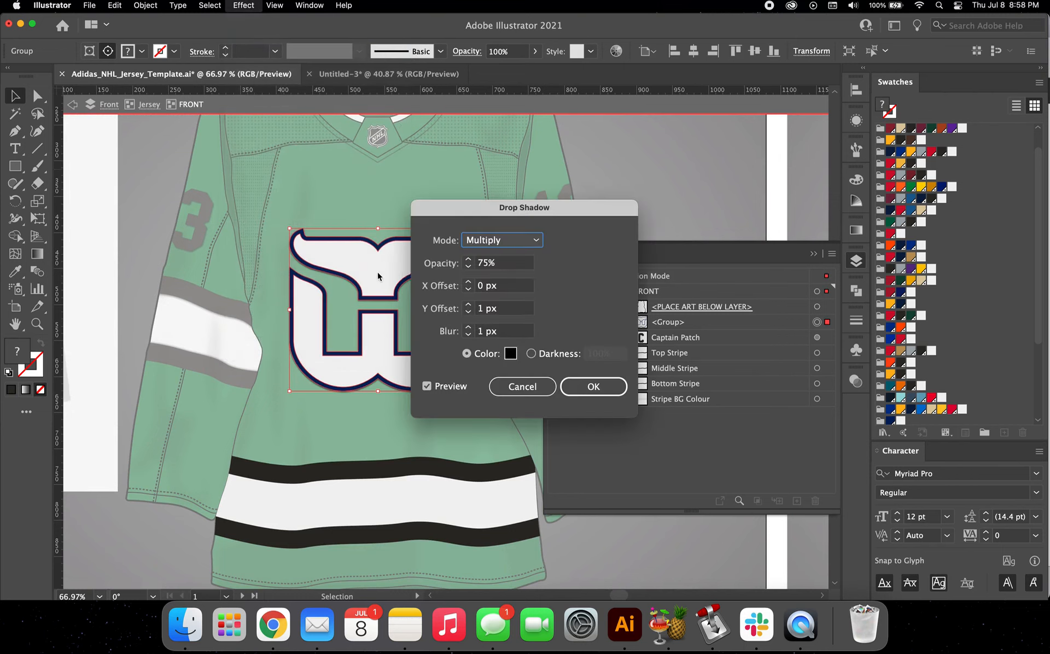
double_click(510, 307)
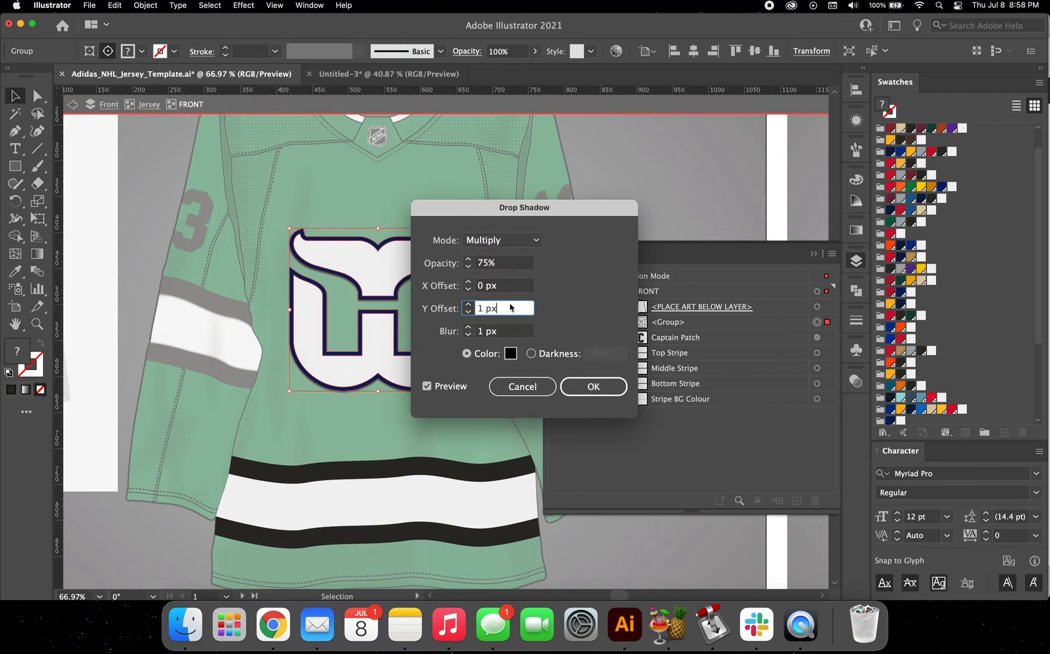
click(591, 387)
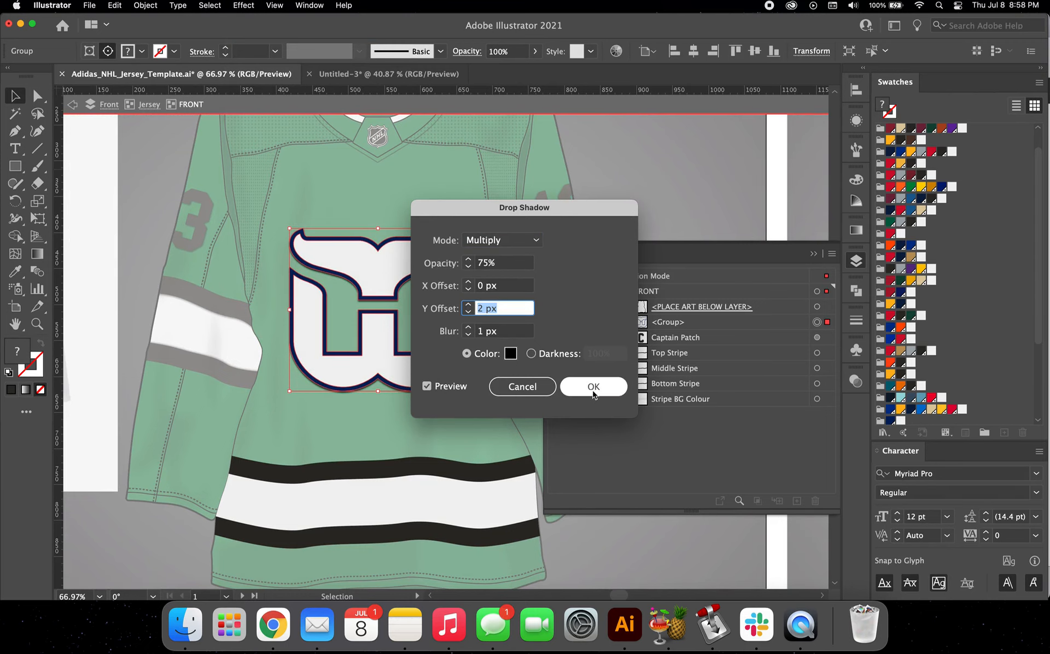
scroll(294, 349, right, 3)
scroll(294, 350, down, 1)
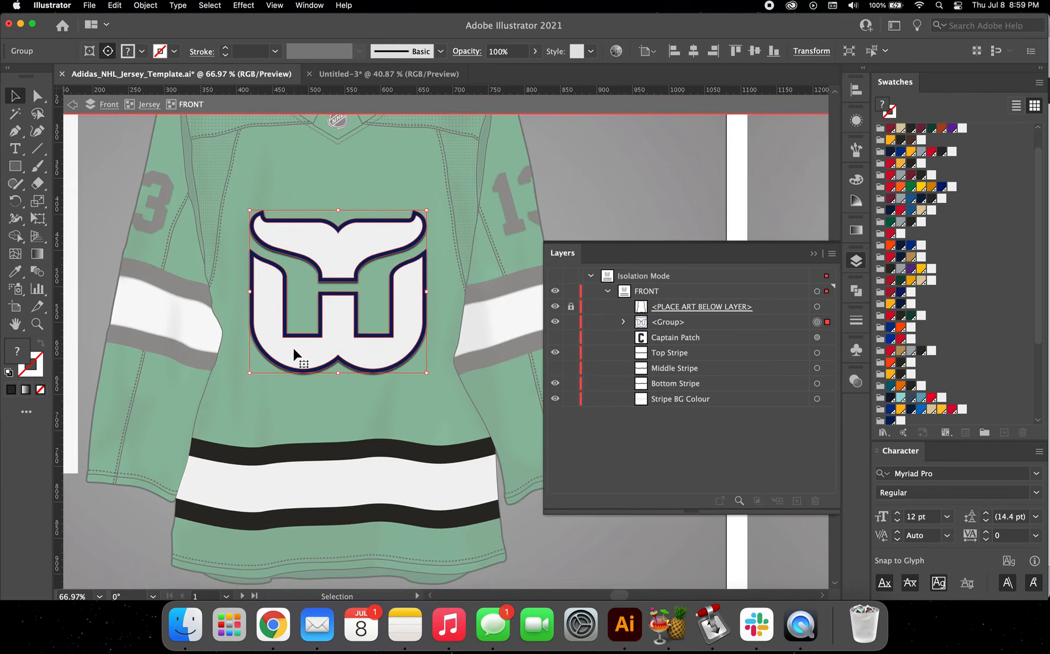
click(326, 409)
Step: Nudge the Whalers crest group slightly higher on the jersey's chest
scroll(326, 409, down, 5)
scroll(326, 409, left, 2)
scroll(326, 409, down, 1)
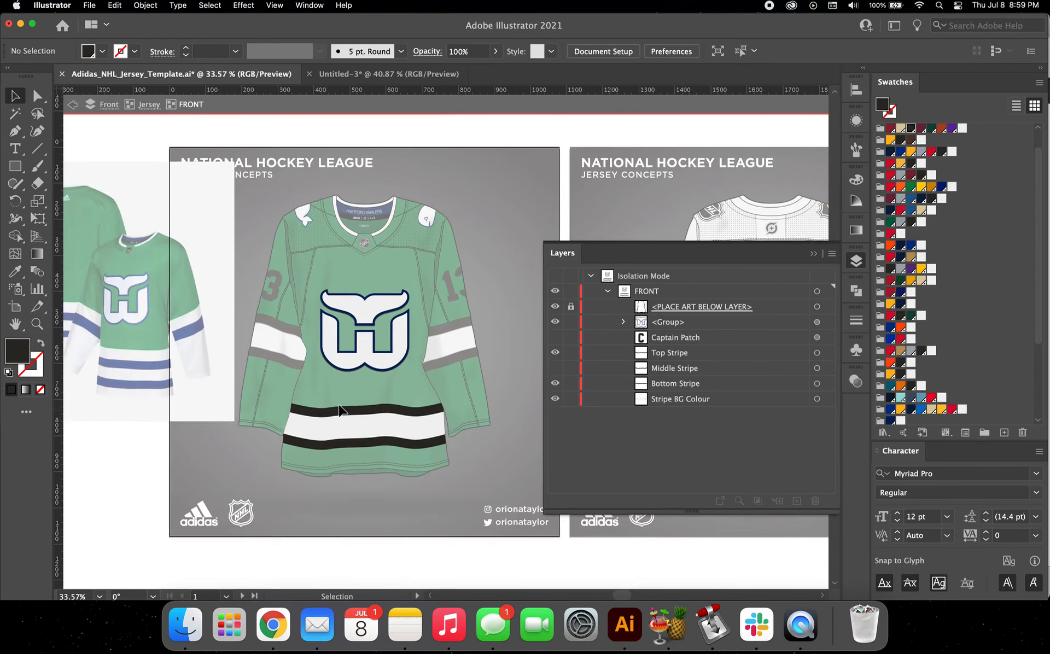
click(350, 322)
scroll(350, 321, left, 2)
scroll(350, 322, down, 1)
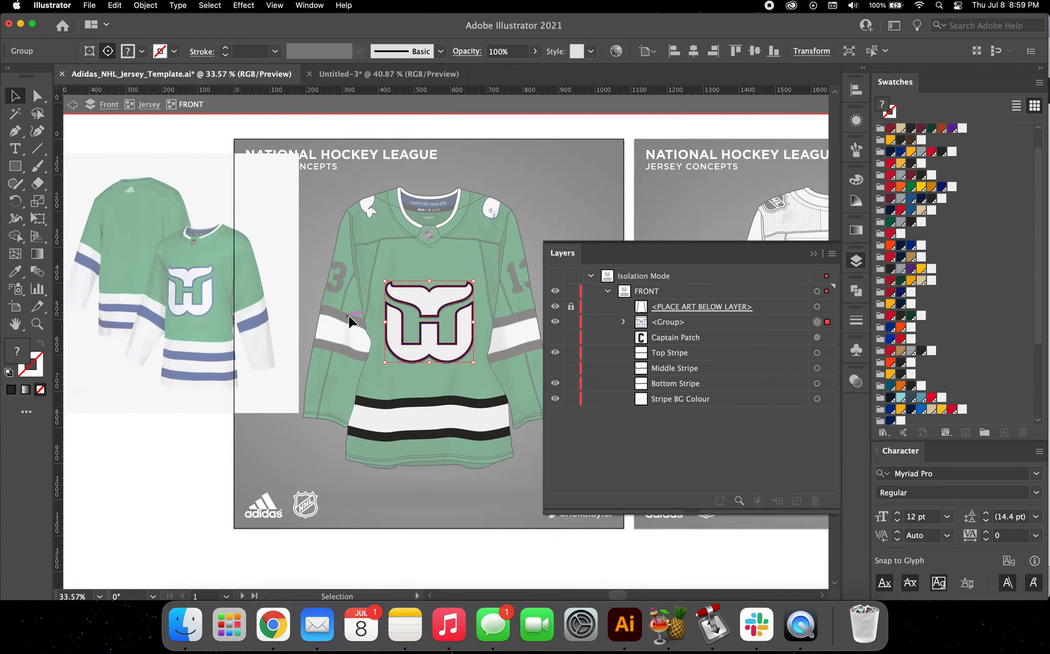
scroll(349, 315, right, 1)
scroll(349, 315, up, 1)
key(shift+Up)
key(shift+Up)
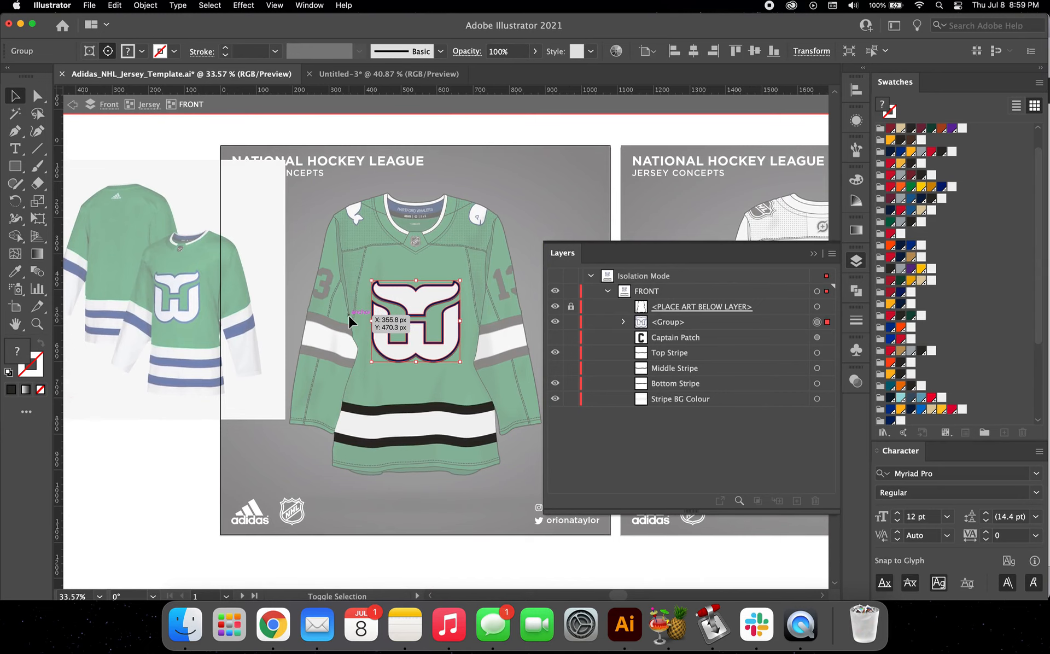
Step: Compare the hem stripes with the reference jersey and set the Top Stripe's stroke weight to 35 pt
scroll(349, 315, down, 3)
scroll(349, 315, right, 1)
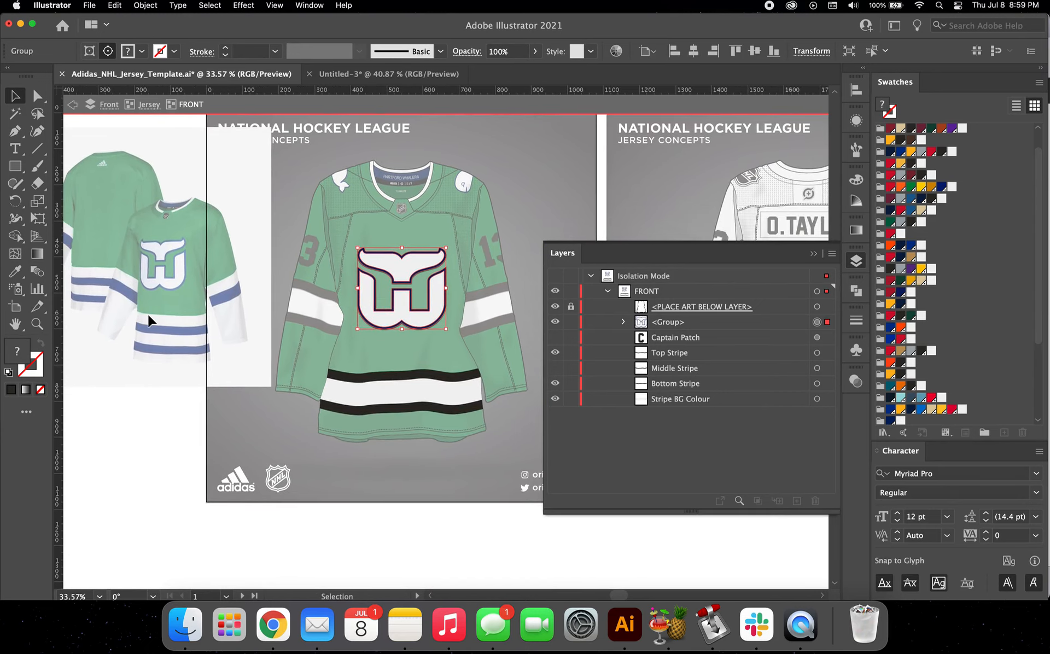
scroll(149, 319, down, 2)
scroll(149, 319, right, 1)
scroll(148, 314, up, 3)
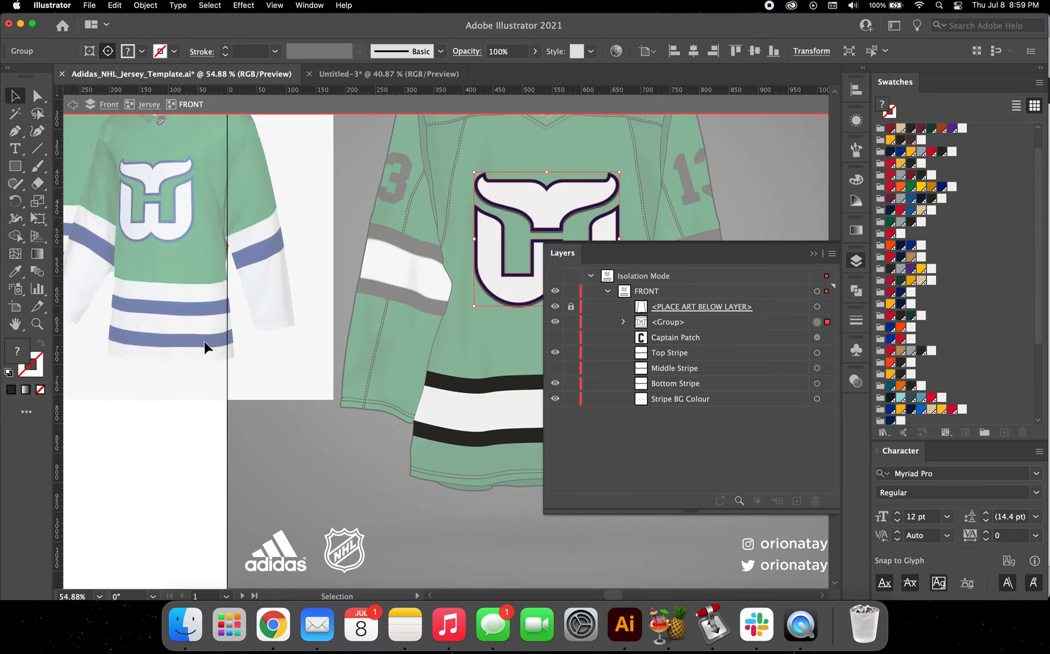
scroll(170, 360, down, 1)
scroll(171, 360, right, 5)
click(356, 353)
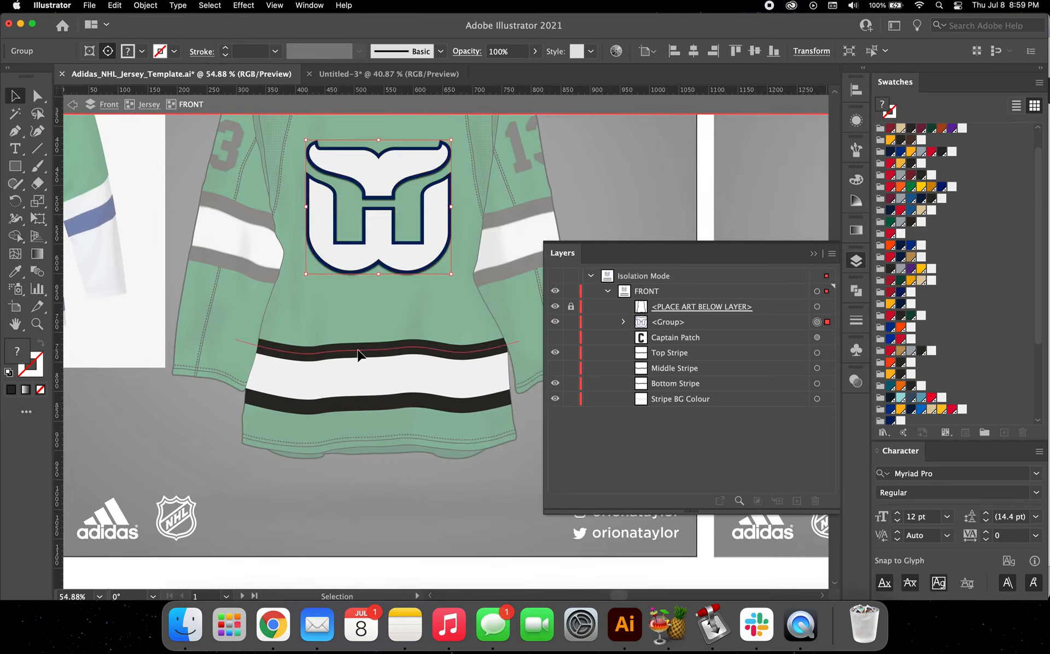
scroll(358, 355, down, 1)
scroll(359, 355, left, 1)
scroll(421, 350, down, 1)
scroll(421, 350, right, 2)
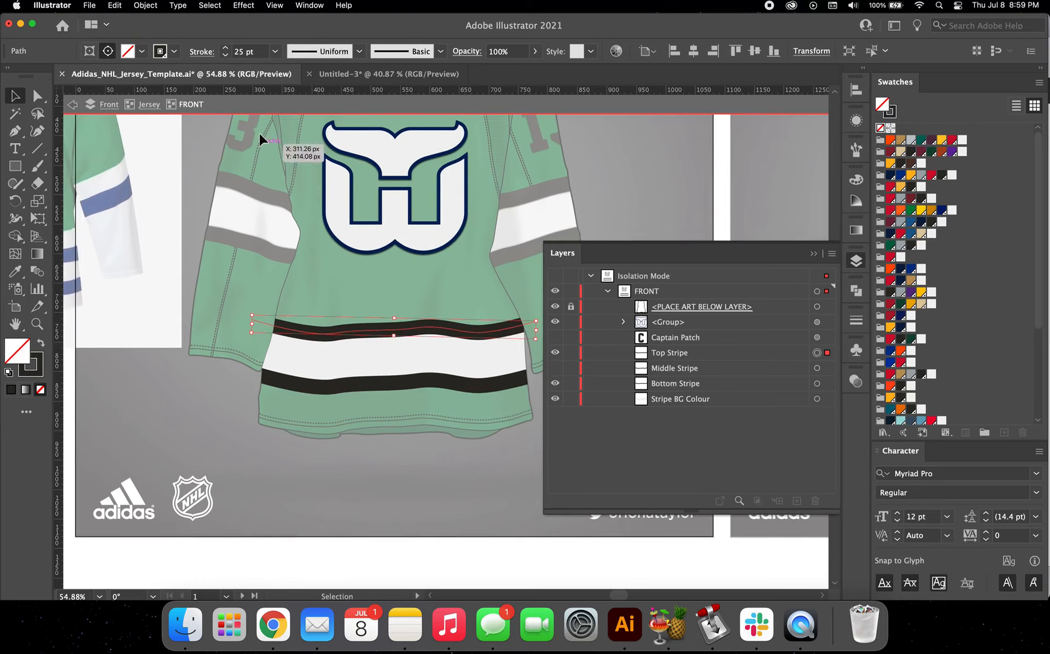
scroll(159, 339, left, 5)
scroll(159, 339, down, 1)
scroll(160, 222, right, 2)
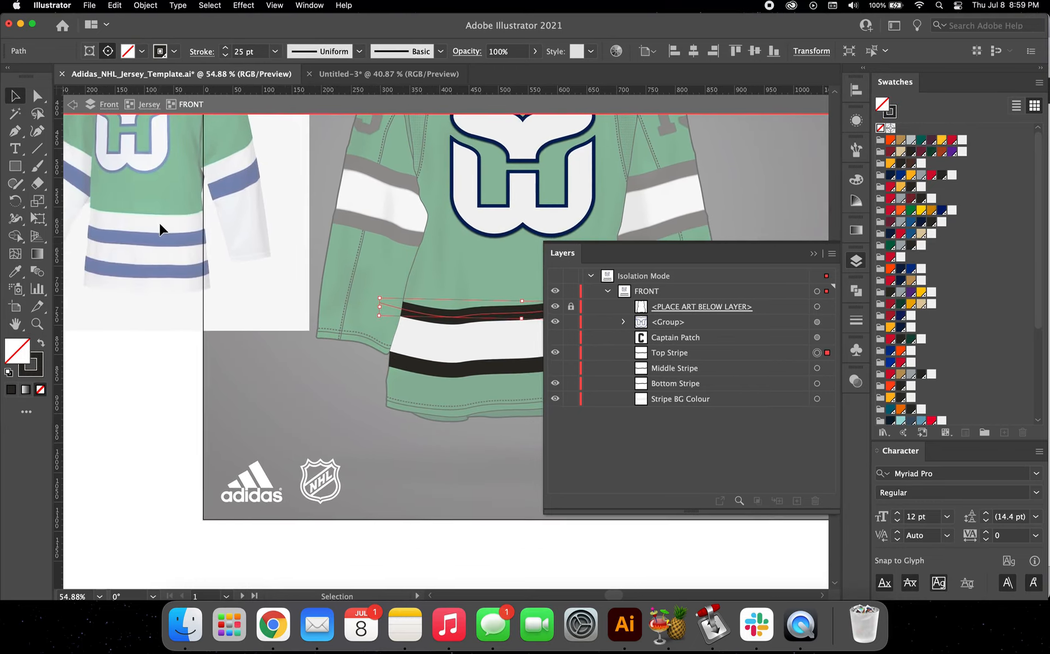
click(226, 49)
click(226, 49)
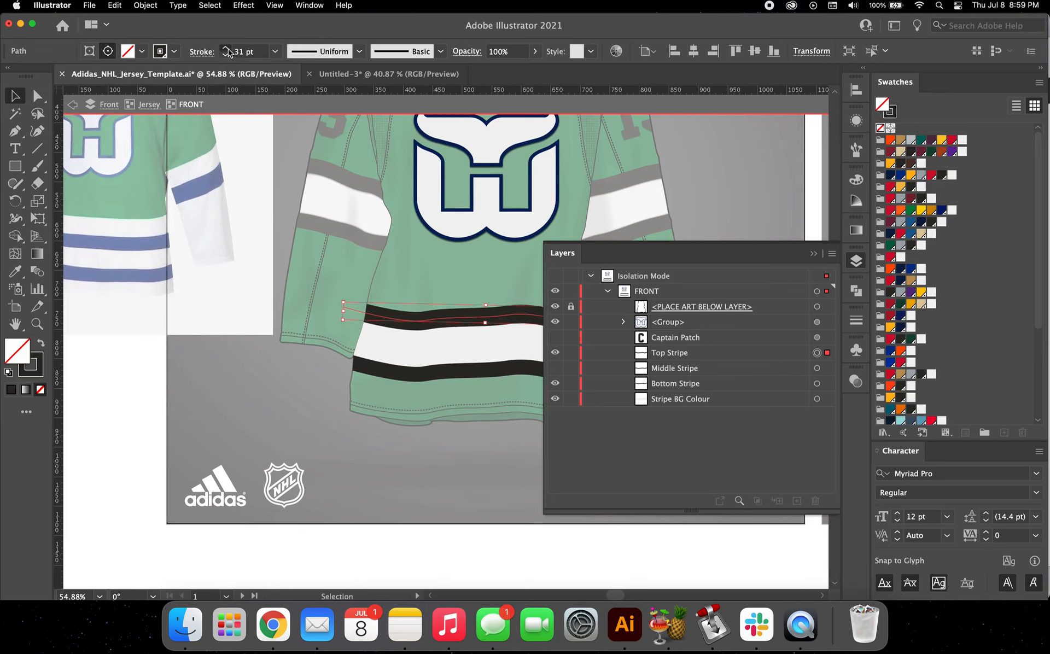
click(226, 49)
scroll(184, 271, right, 2)
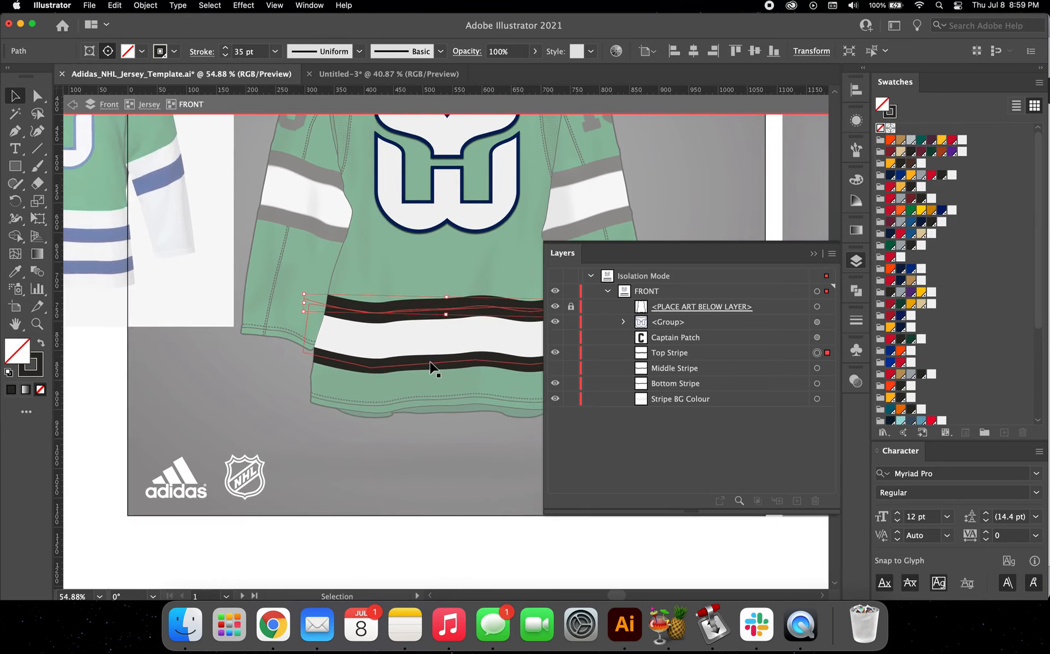
Step: Delete the Bottom Stripe and Stripe BG Colour, and recolour the Top Stripe's stroke with the off-white swatch
drag(428, 369, 406, 331)
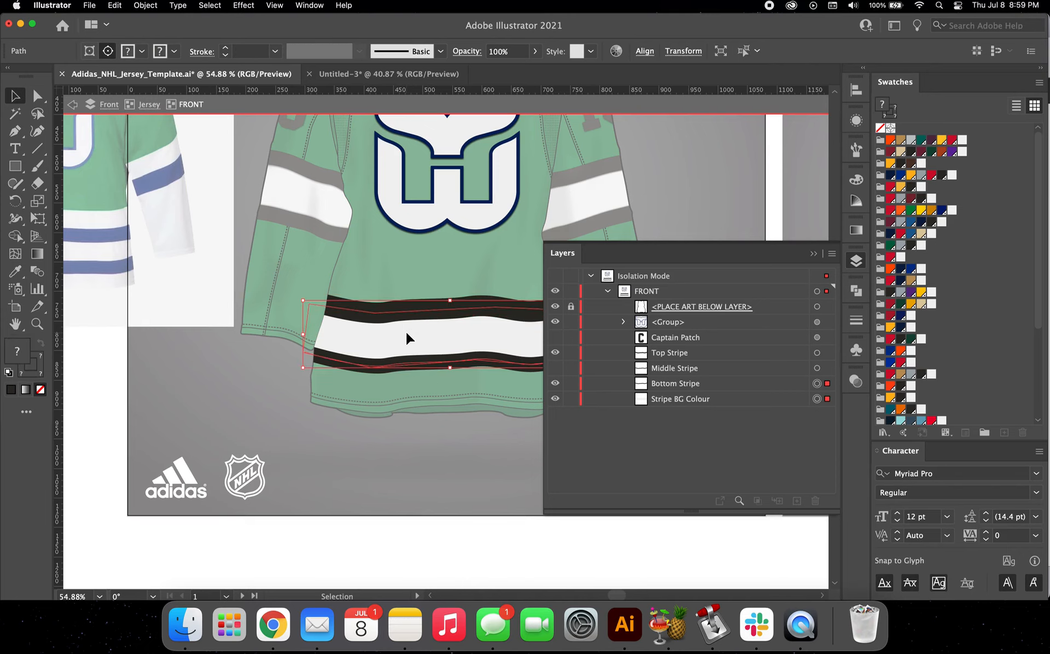
key(Delete)
click(433, 317)
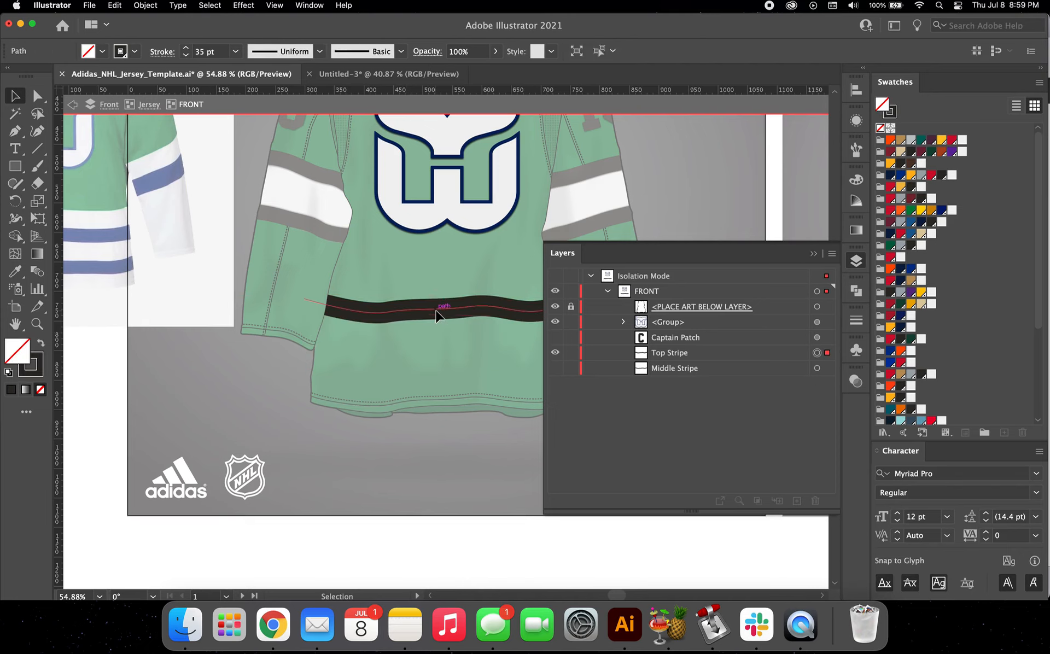
scroll(435, 309, right, 2)
scroll(436, 310, down, 1)
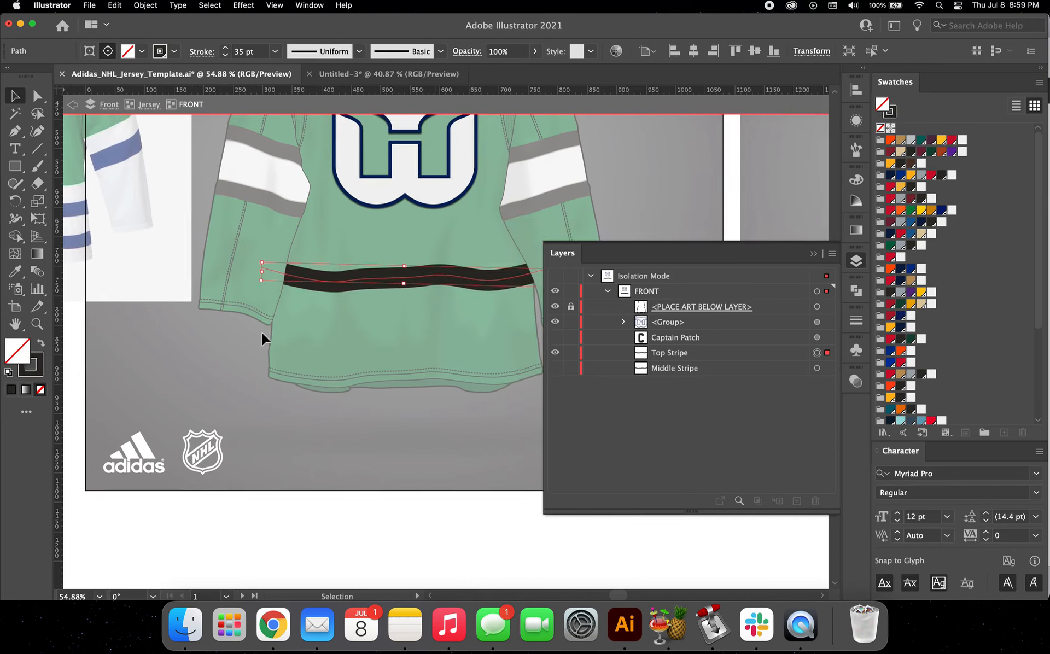
click(961, 140)
click(432, 251)
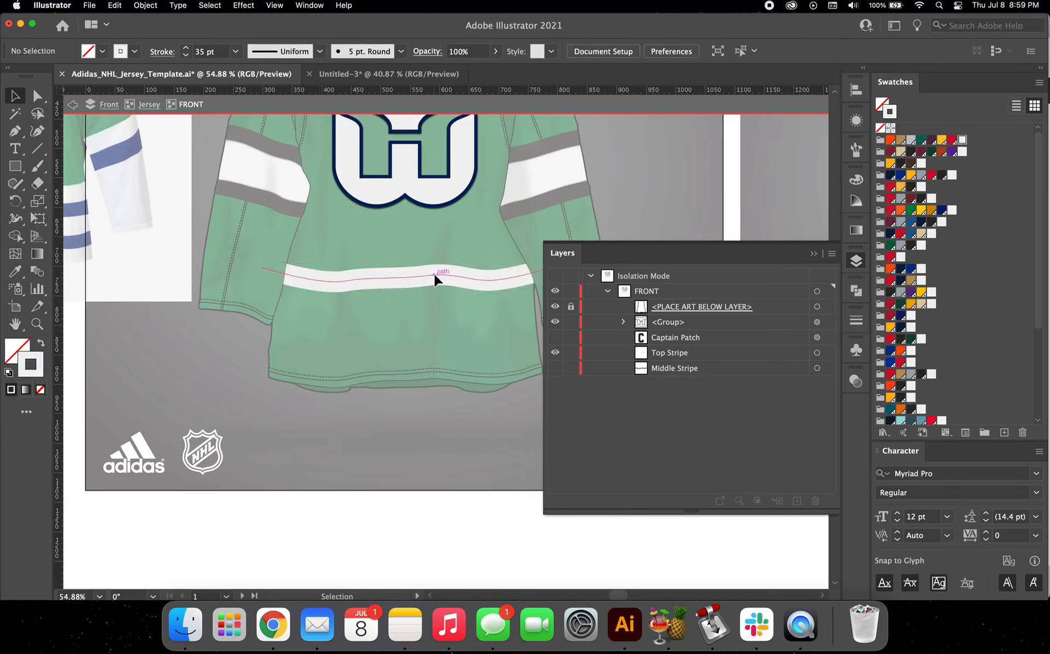
Step: Duplicate the off-white hem stripe straight down and nudge the copy up against the original's lower edge
drag(434, 274, 434, 300)
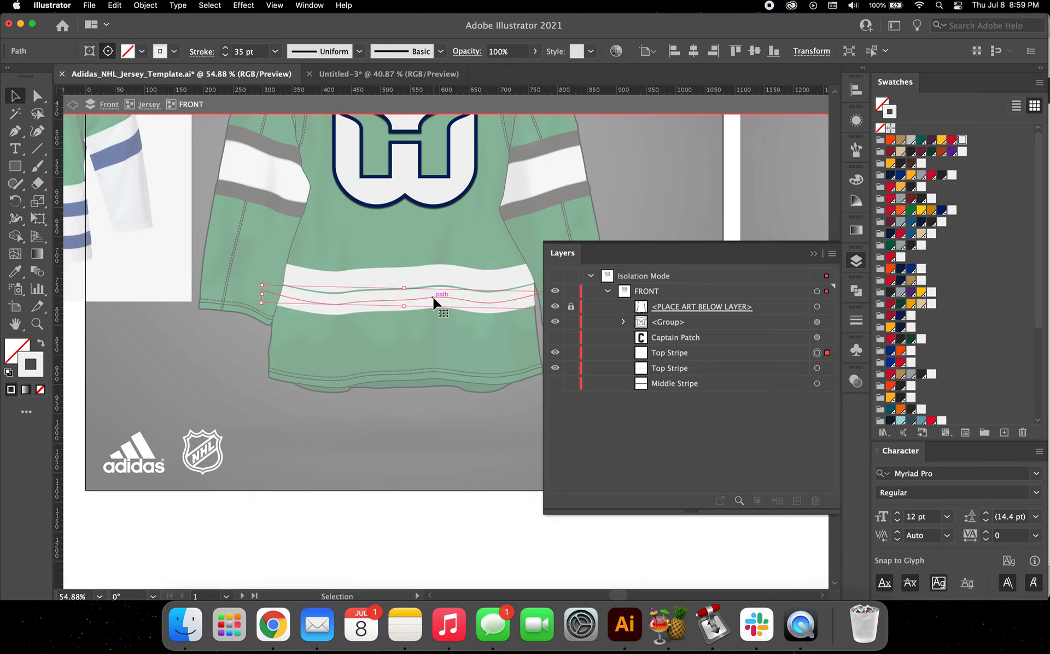
scroll(434, 299, up, 3)
key(Up)
key(Up)
key(Up)
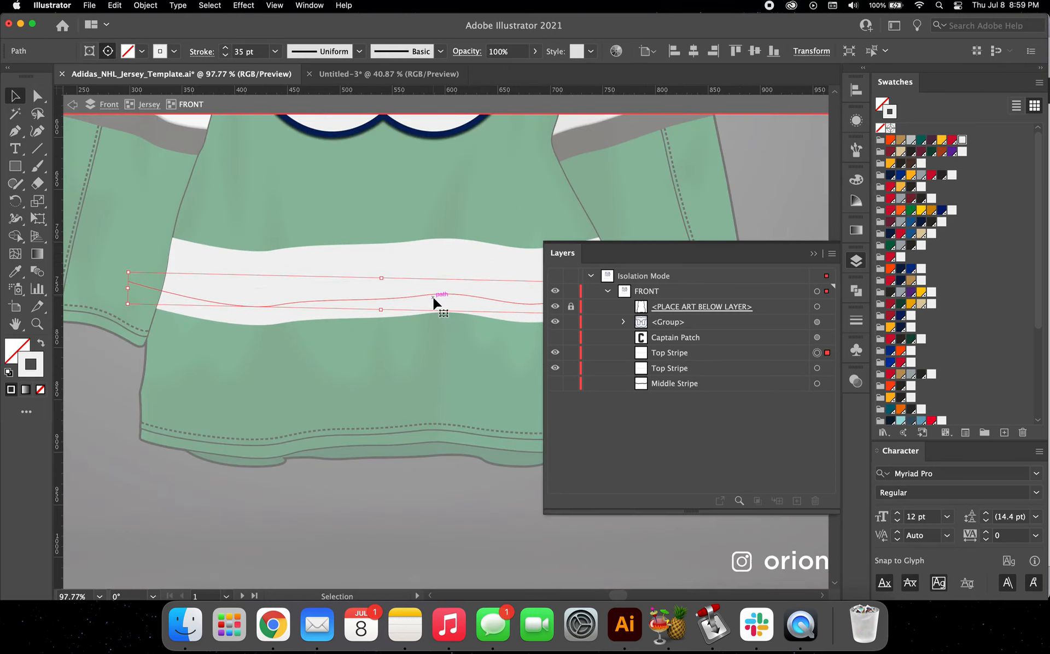
scroll(331, 280, up, 4)
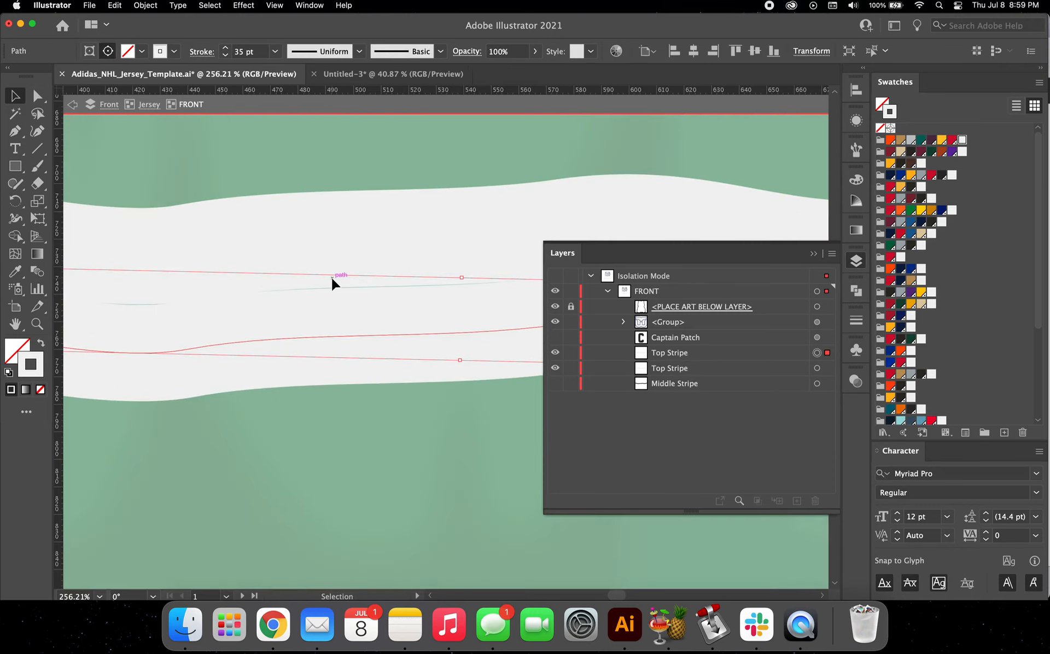
Step: Recolour the lower hem stripe's stroke with the dark navy swatch beside the jersey green
scroll(331, 280, down, 6)
scroll(331, 278, right, 1)
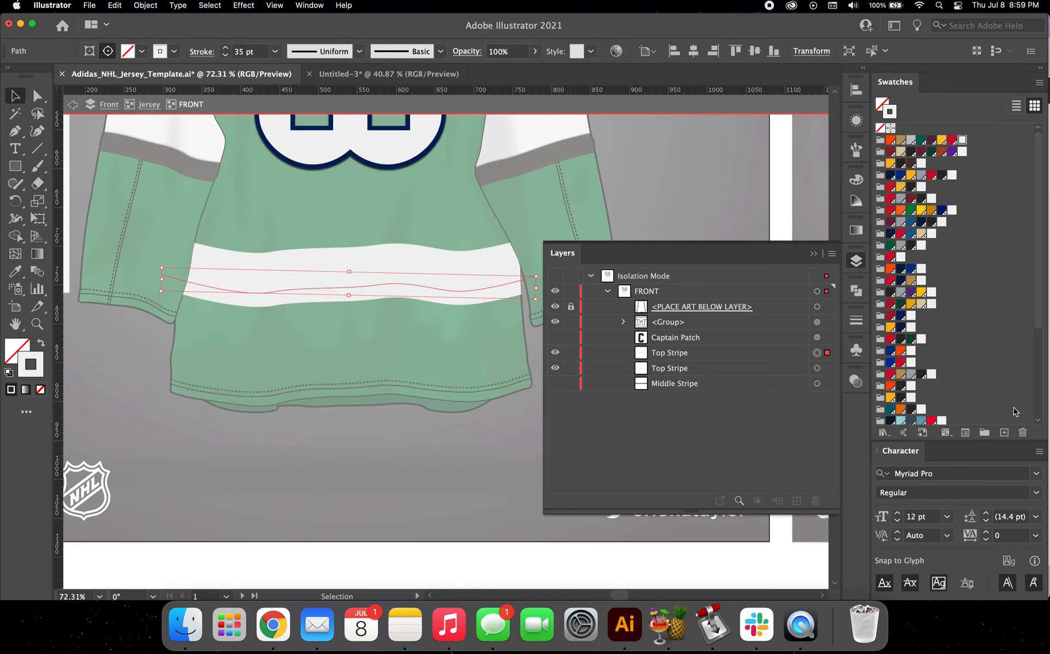
scroll(928, 378, down, 5)
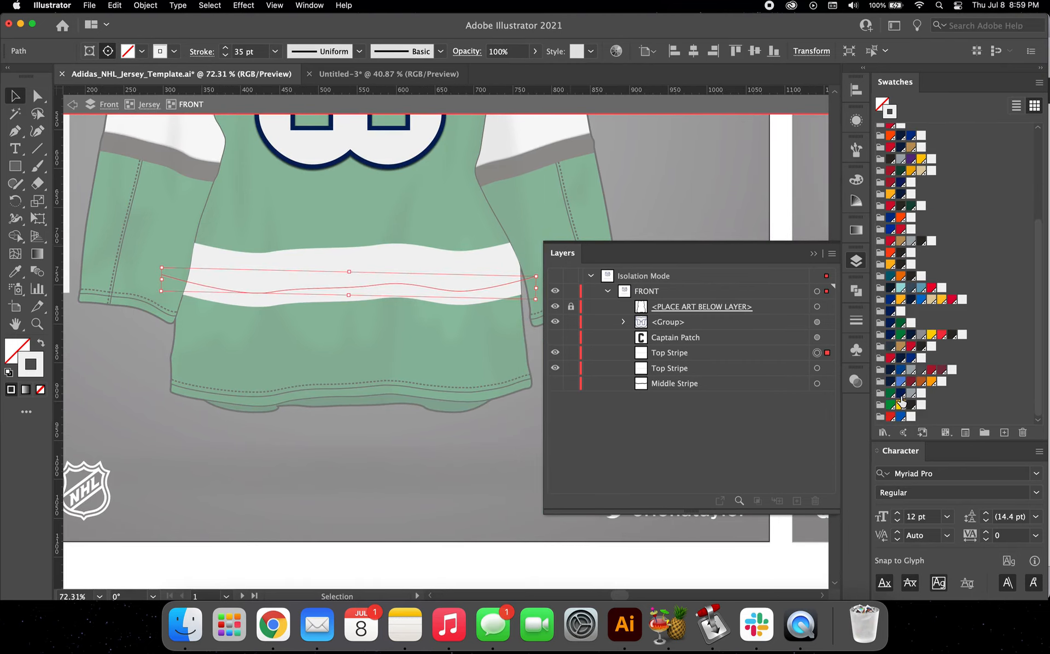
click(900, 395)
click(399, 359)
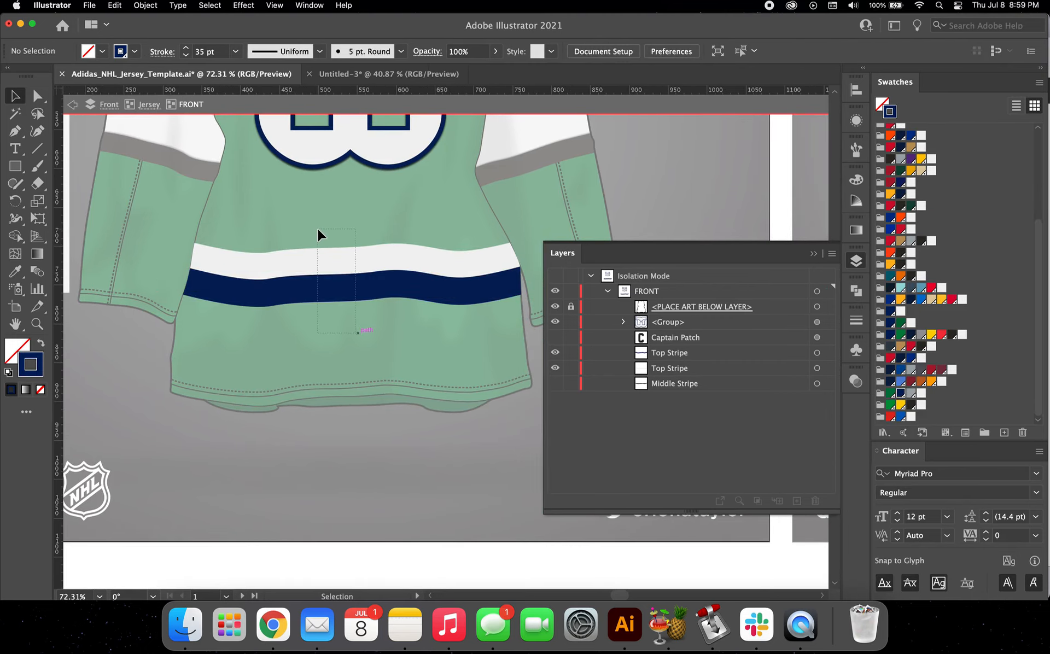
Step: Duplicate the off-white and navy hem stripe pair directly below itself to form four alternating stripes
drag(317, 228, 318, 229)
scroll(350, 268, up, 3)
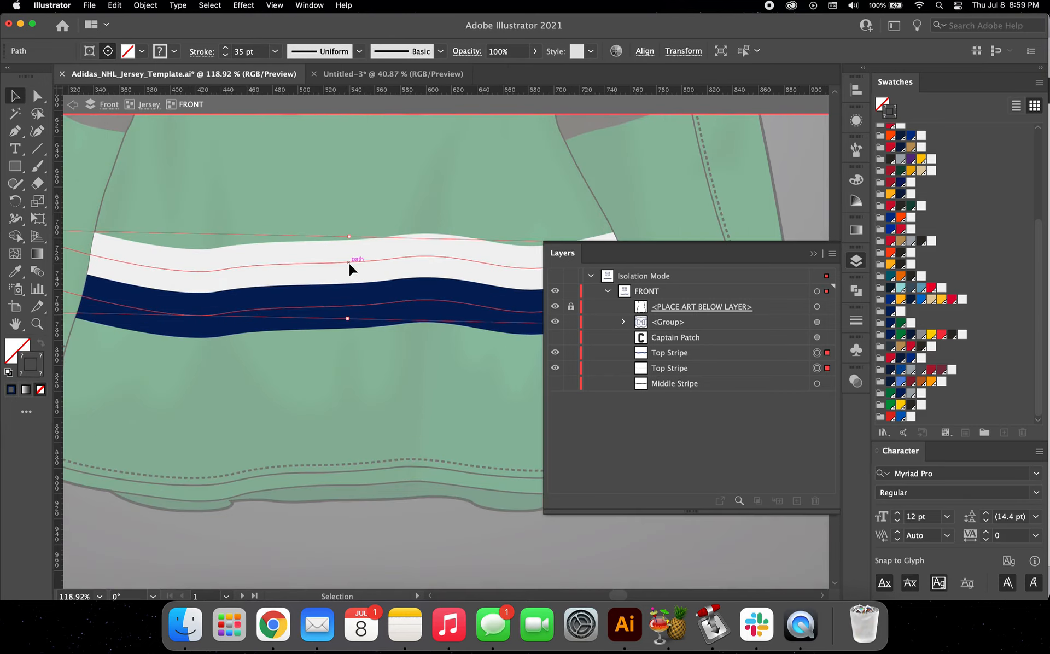
drag(349, 264, 350, 361)
scroll(351, 361, up, 3)
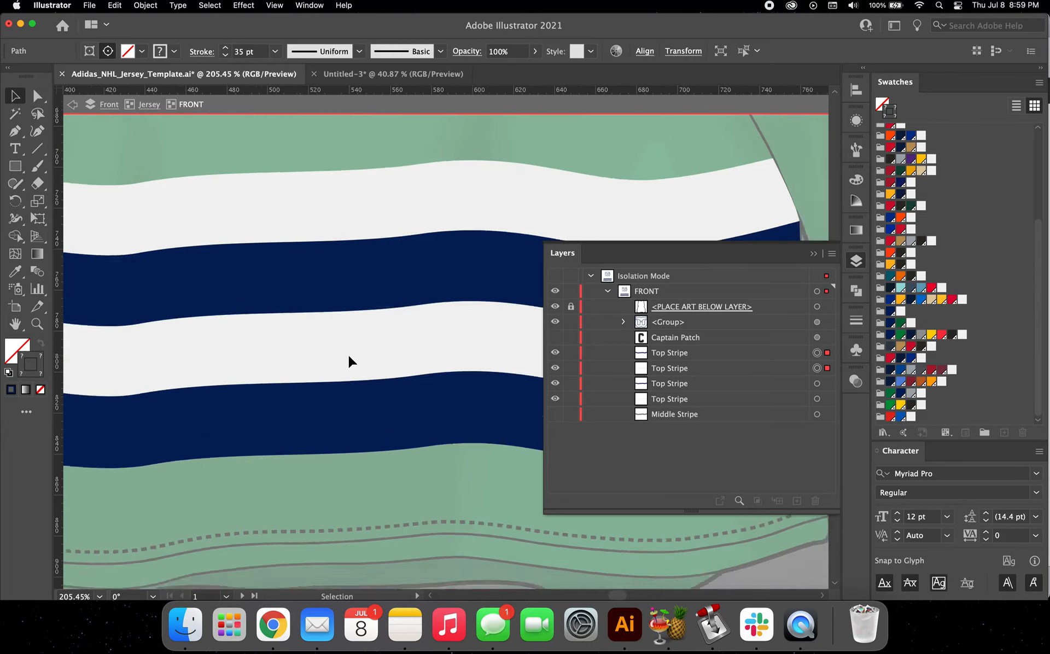
Step: Select all four hem stripes and nudge them down closer to the jersey's bottom edge
scroll(350, 361, down, 5)
drag(356, 223, 381, 346)
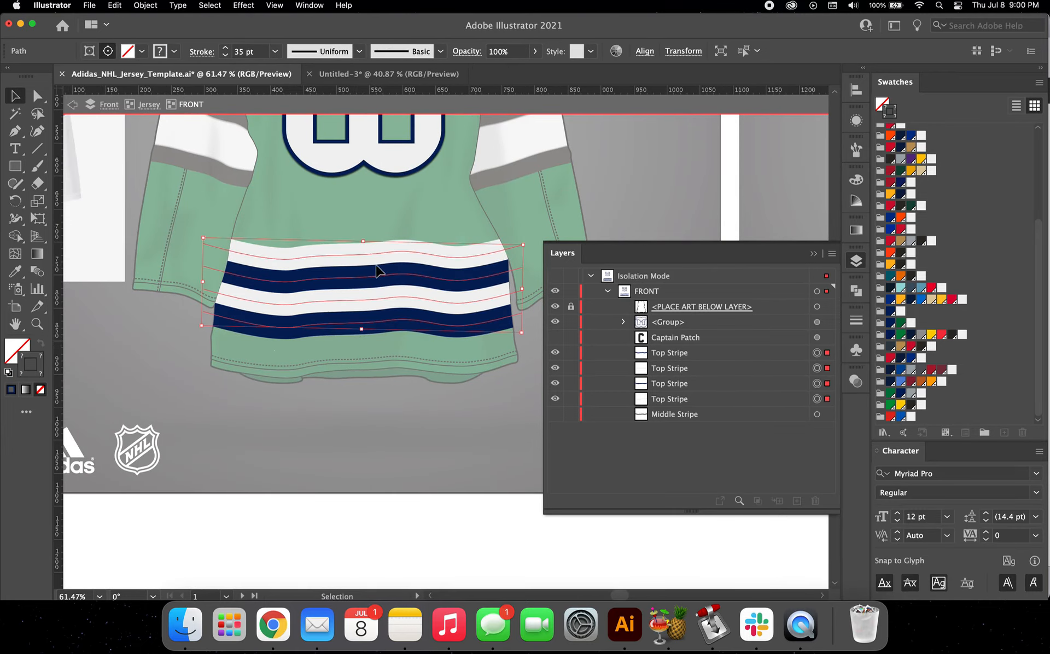
key(shift+Down)
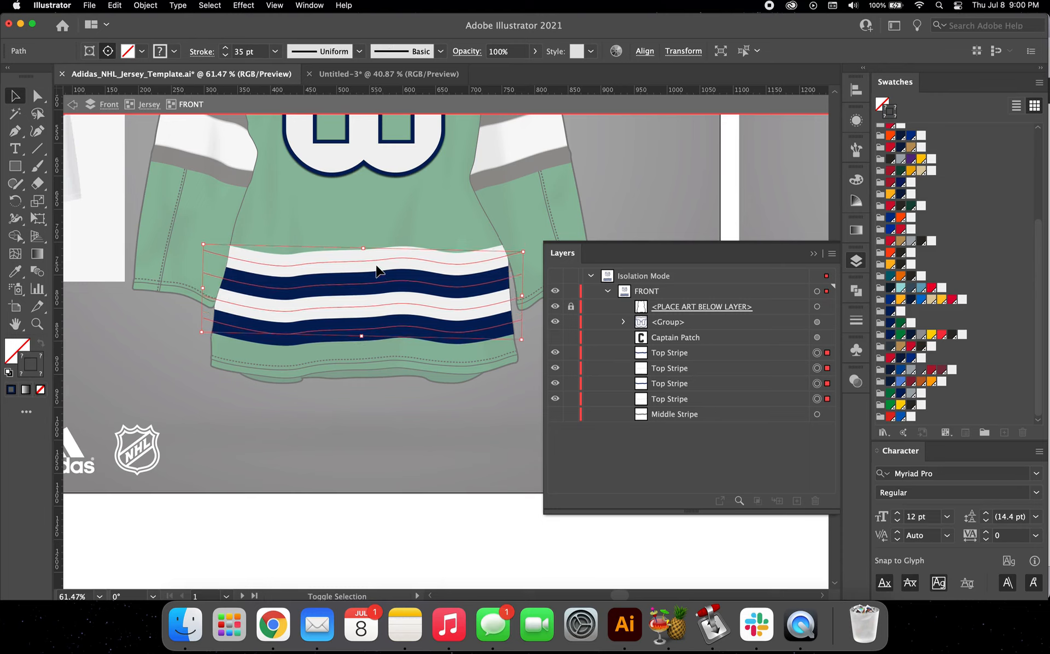
key(shift+Down)
key(Up)
key(Up)
key(Up)
click(328, 390)
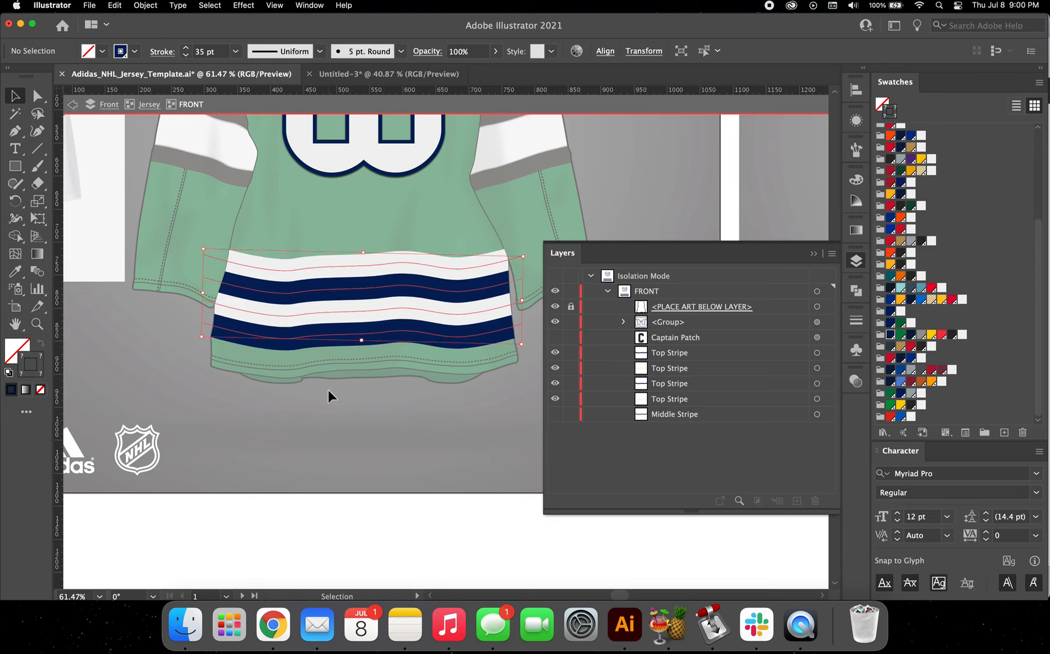
Step: Draw a rectangle across the jersey hem, place it behind all stripes and give it an off-white fill with no stroke
click(16, 169)
mouse_move(195, 329)
mouse_down()
mouse_move(352, 352)
mouse_move(517, 399)
mouse_move(527, 390)
mouse_up()
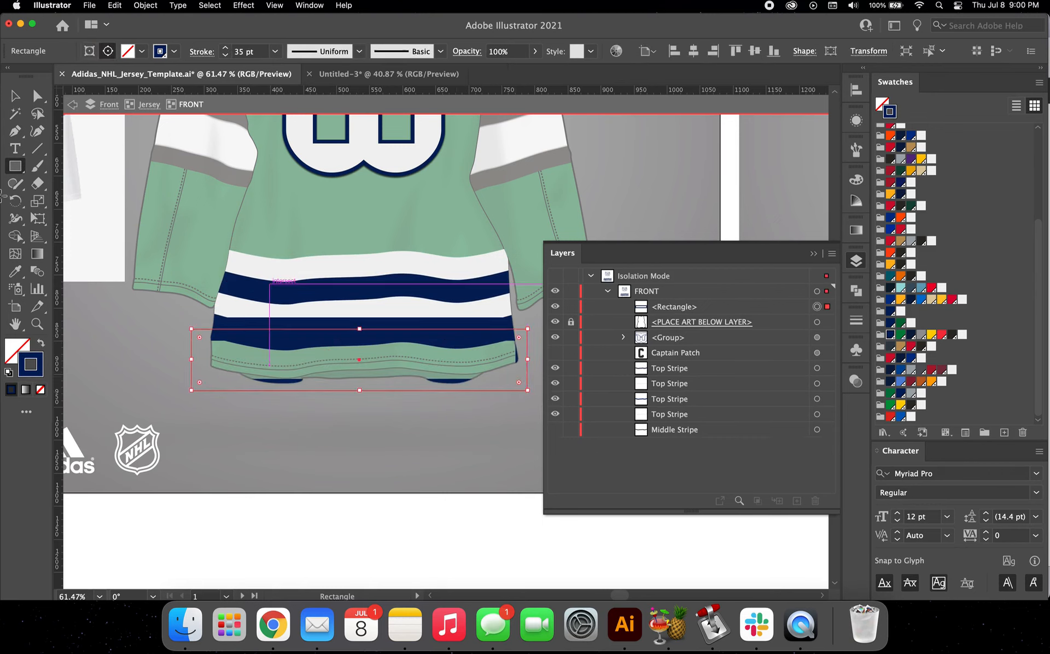
click(41, 343)
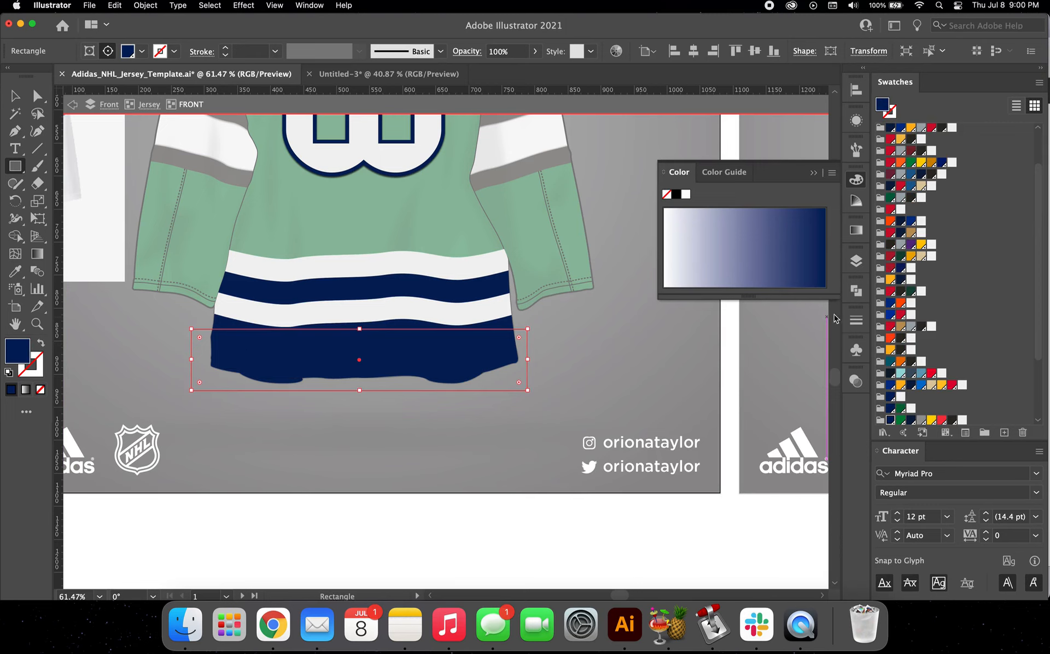
click(856, 261)
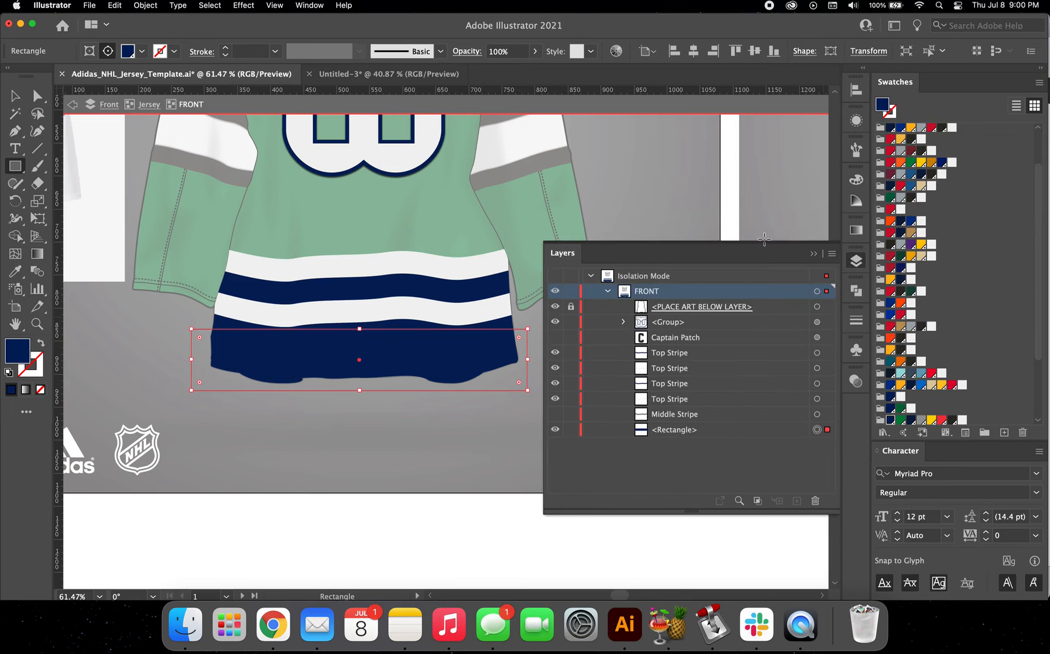
click(951, 128)
scroll(296, 350, down, 3)
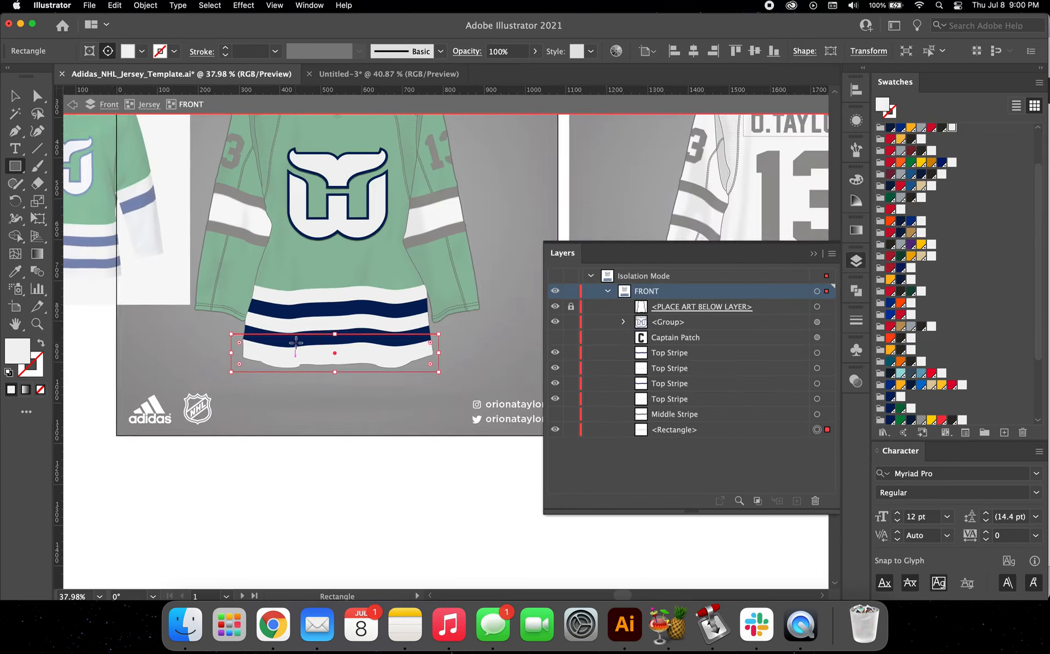
Step: Leave the FRONT group, isolate the LEFT SLEEVE group of the jersey and list its contents
key(v)
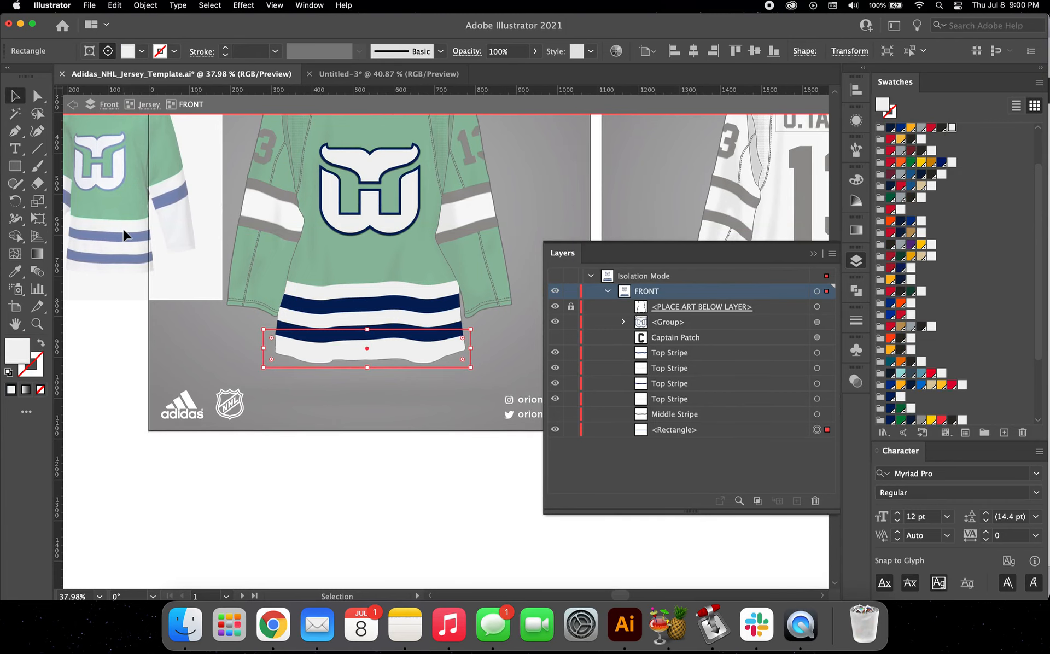
scroll(128, 227, left, 3)
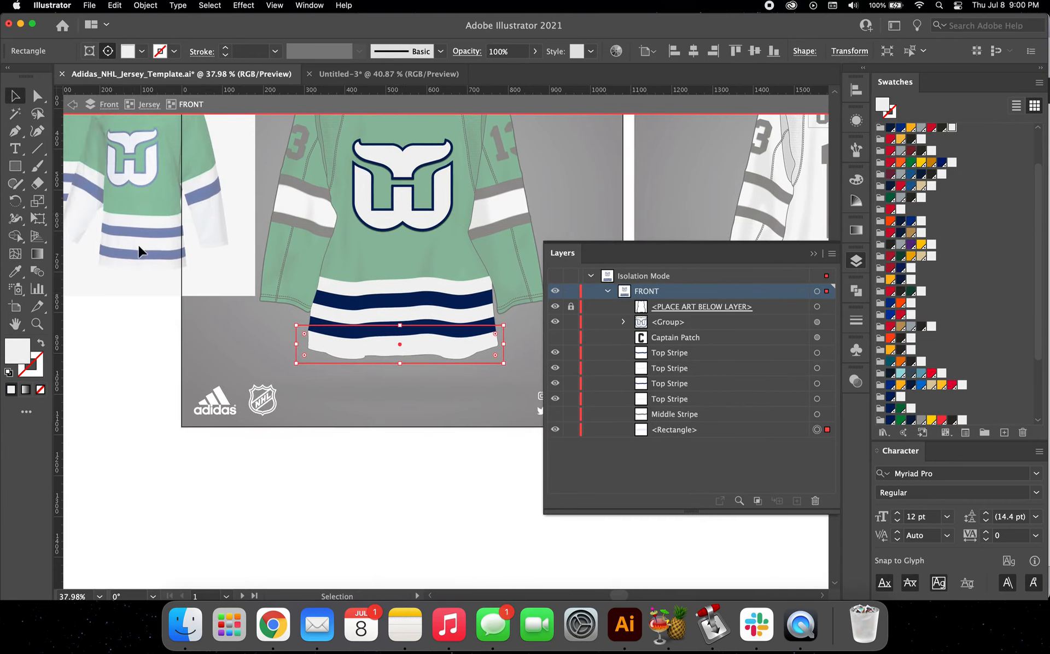
scroll(362, 317, up, 3)
scroll(362, 317, left, 2)
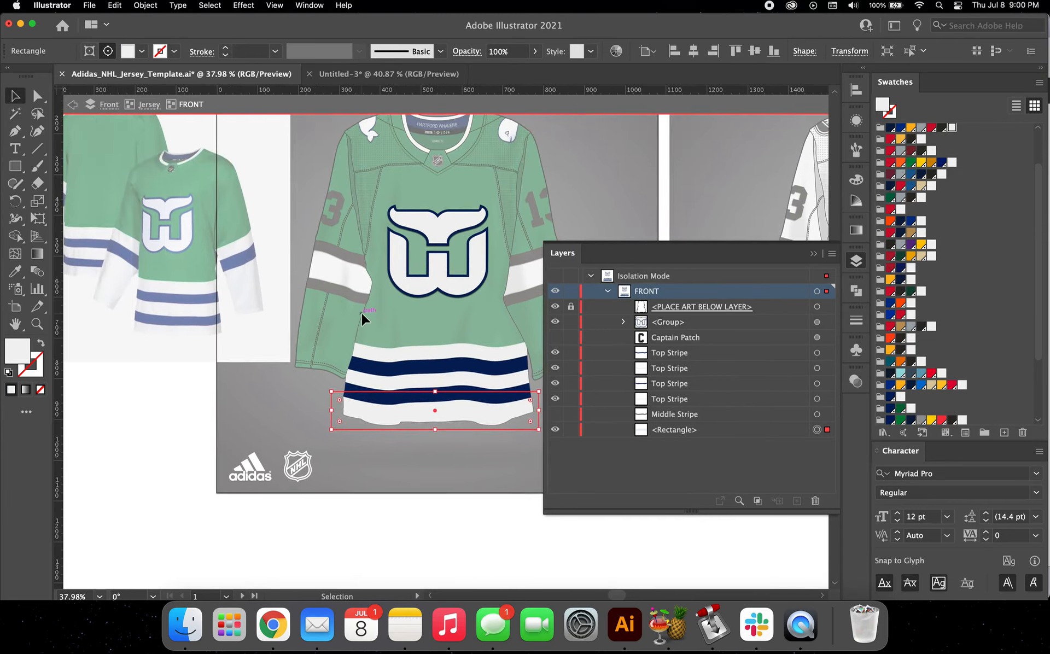
double_click(334, 216)
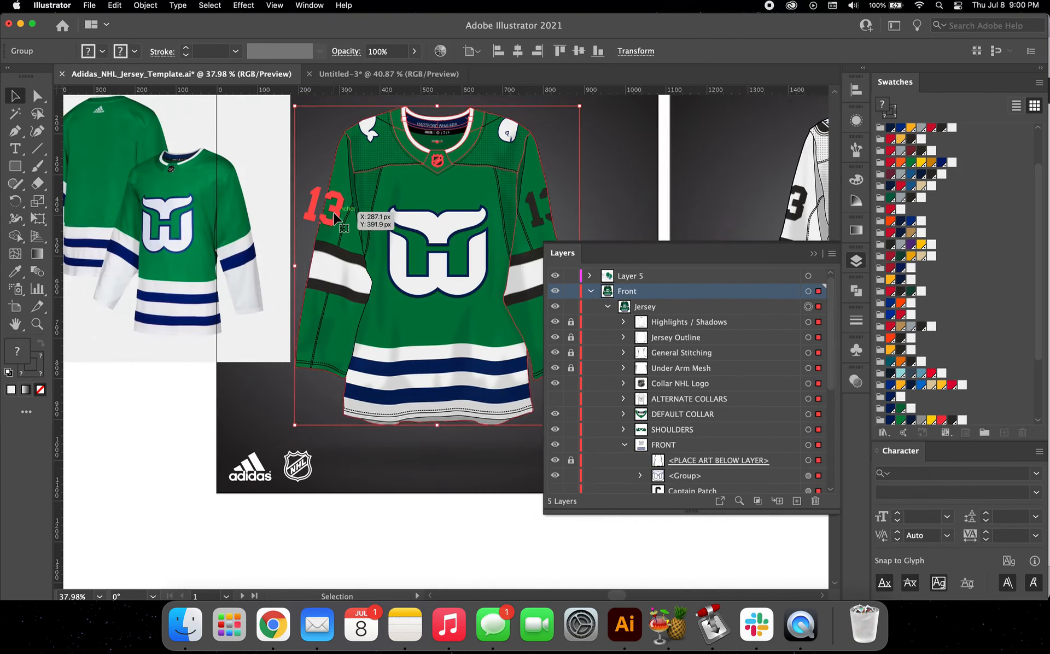
double_click(334, 215)
click(334, 216)
drag(335, 218, 334, 215)
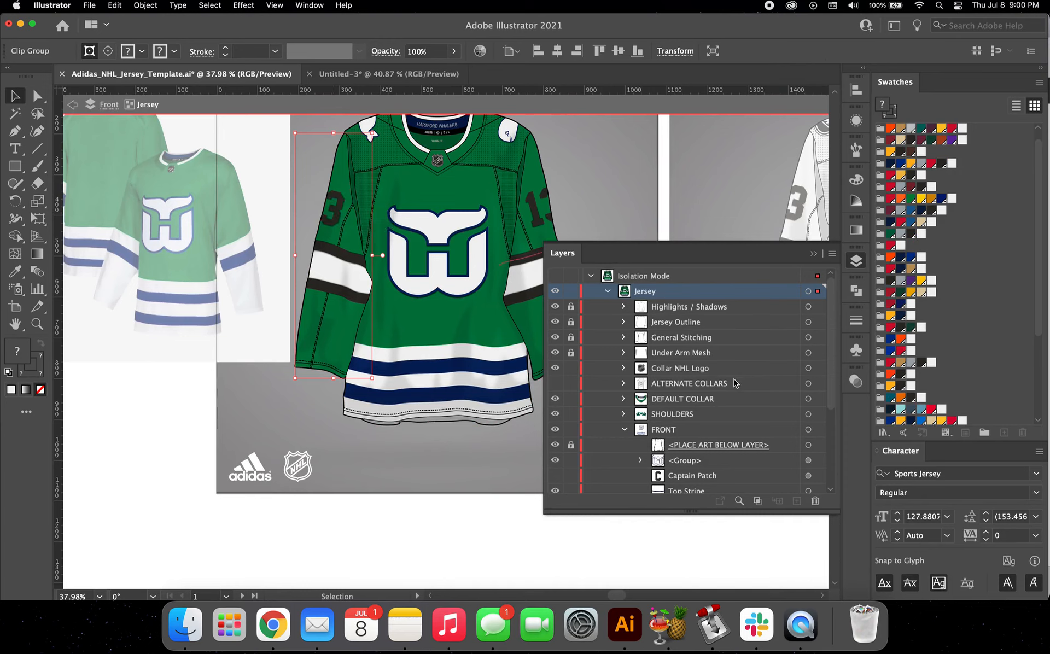
click(624, 429)
click(681, 446)
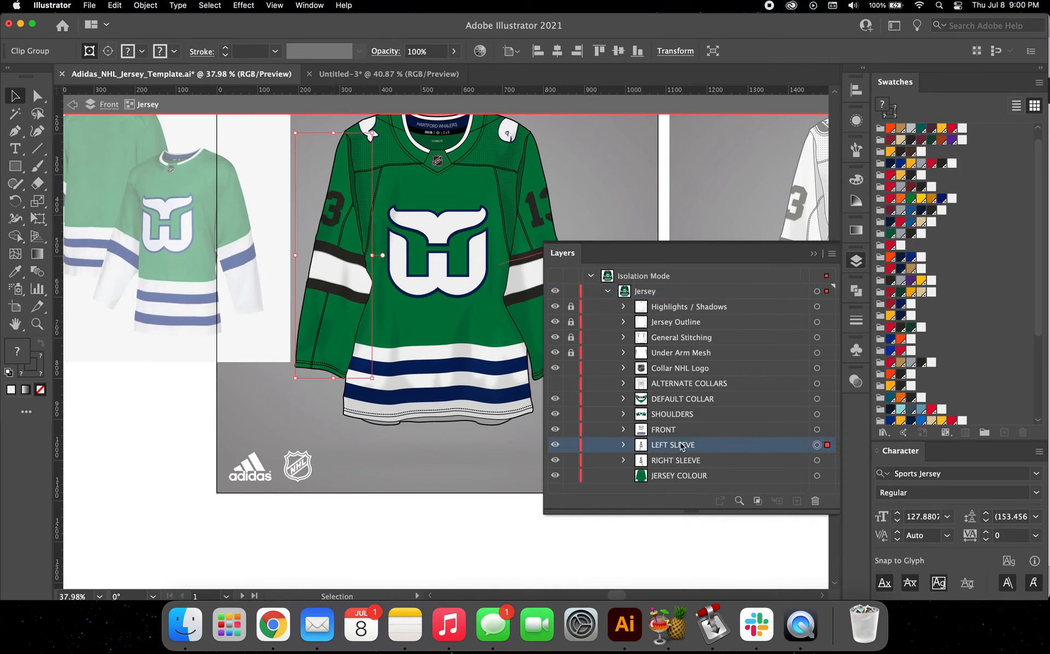
double_click(343, 219)
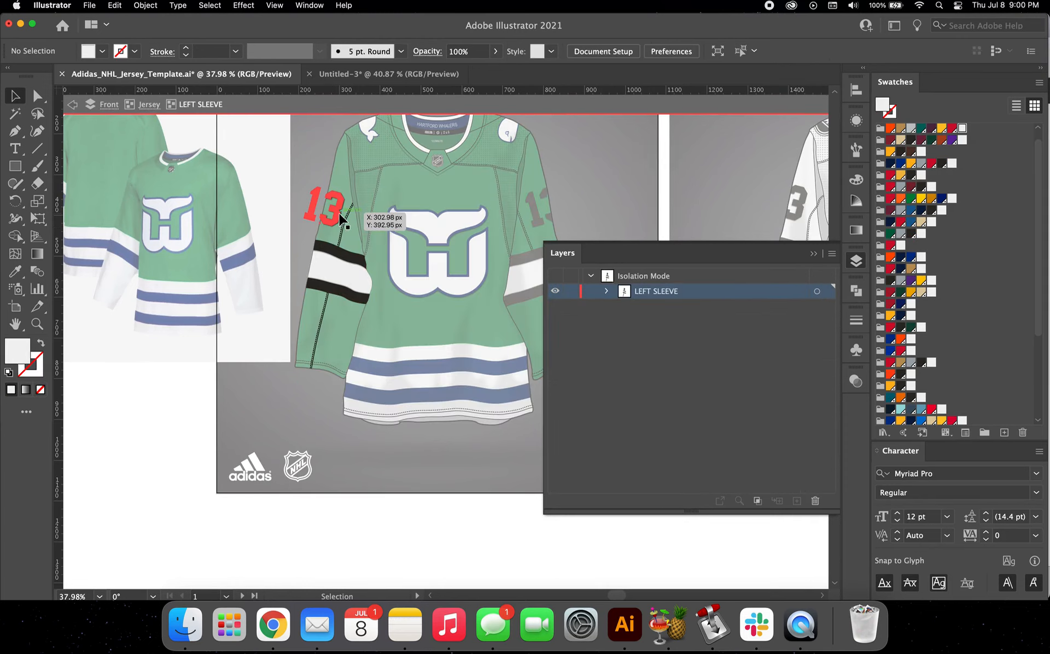
click(606, 291)
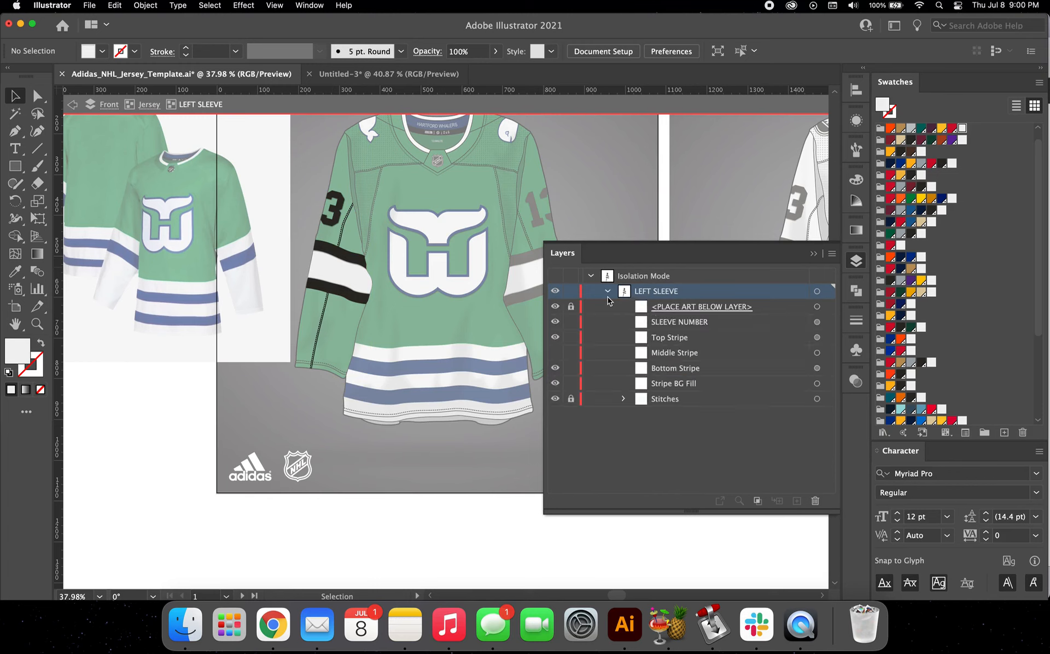
Step: Give the left sleeve number an off-white fill and a 2 pt dark navy stroke
click(338, 202)
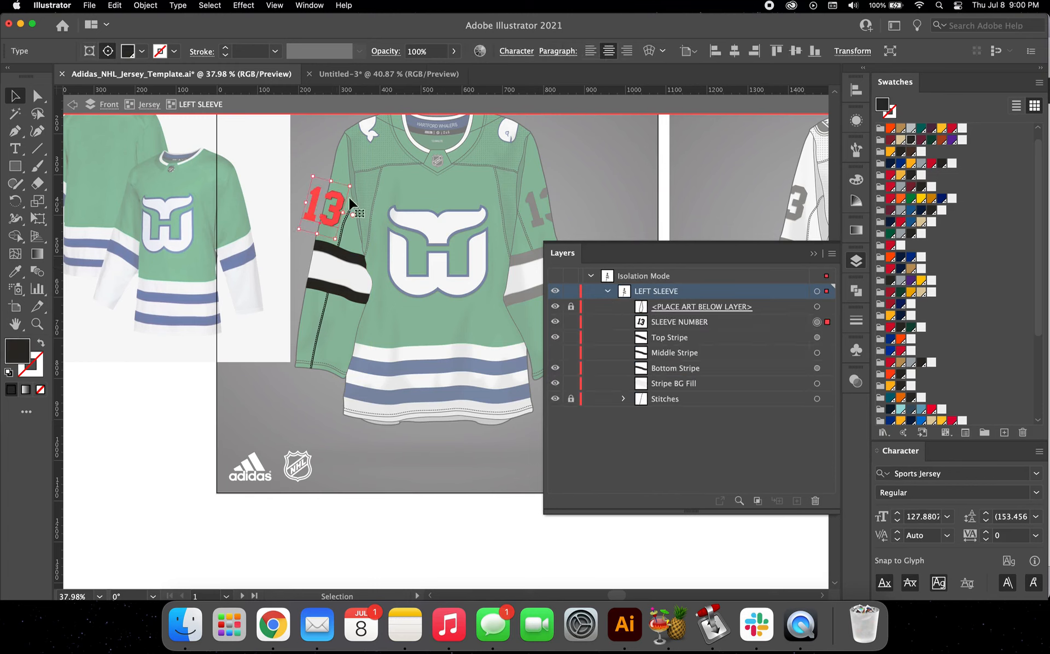
click(963, 128)
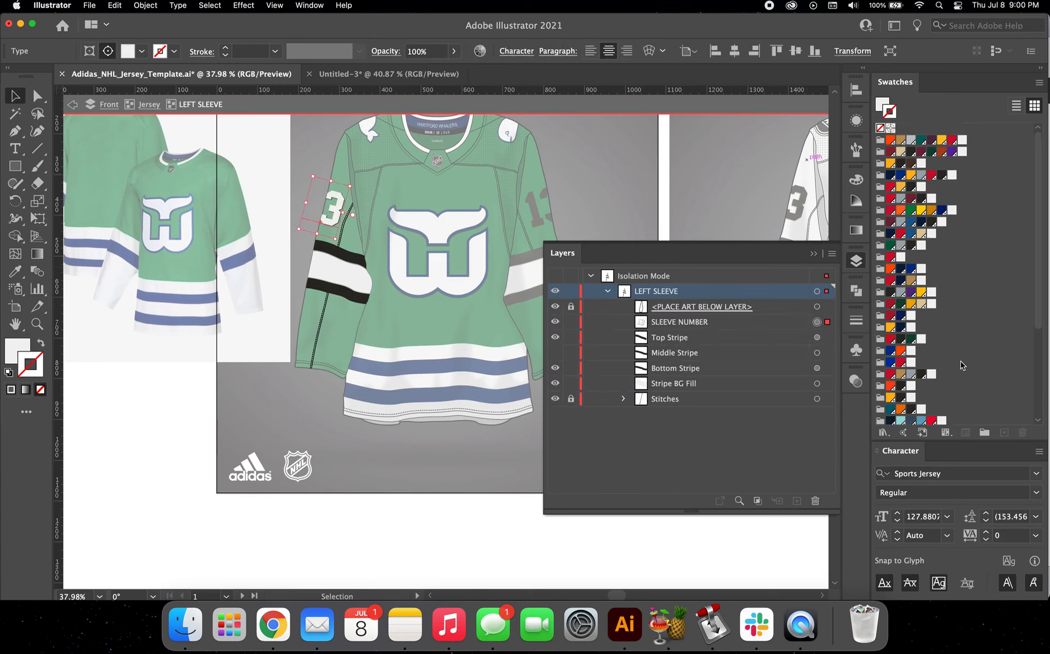
scroll(951, 366, down, 5)
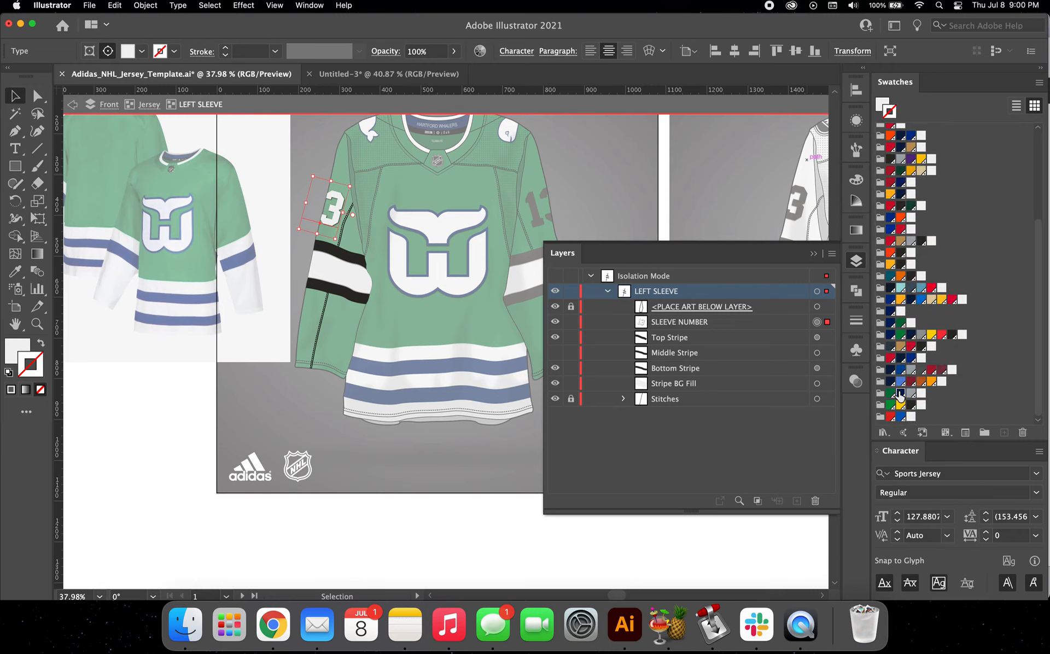
click(899, 394)
click(225, 48)
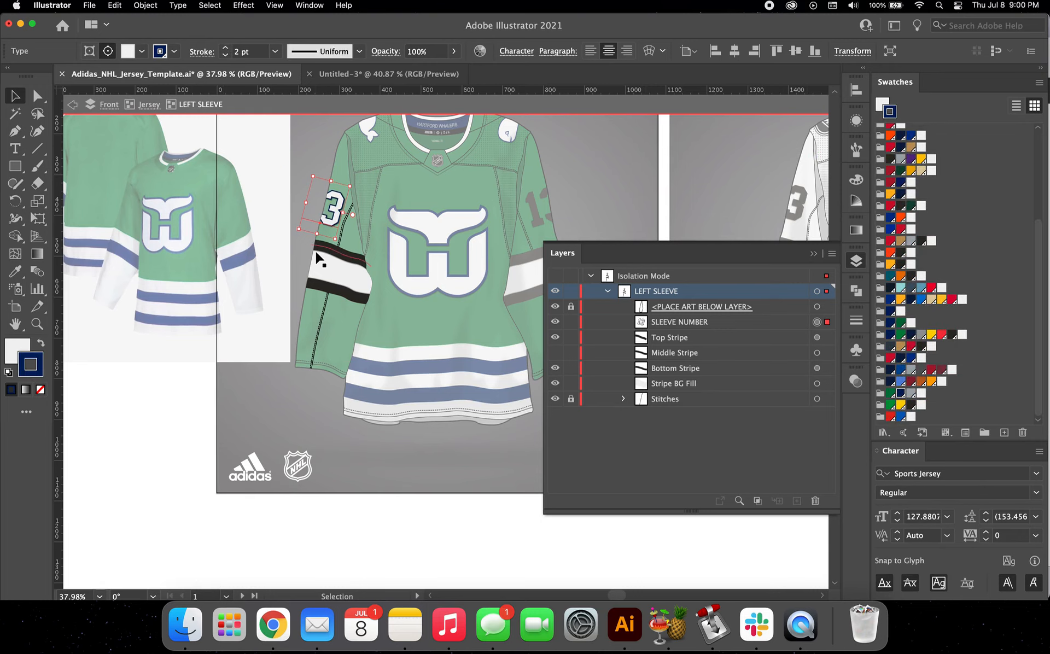
Step: Delete the top stripe, bottom stripe and stripe background fill from the left sleeve
scroll(316, 252, up, 5)
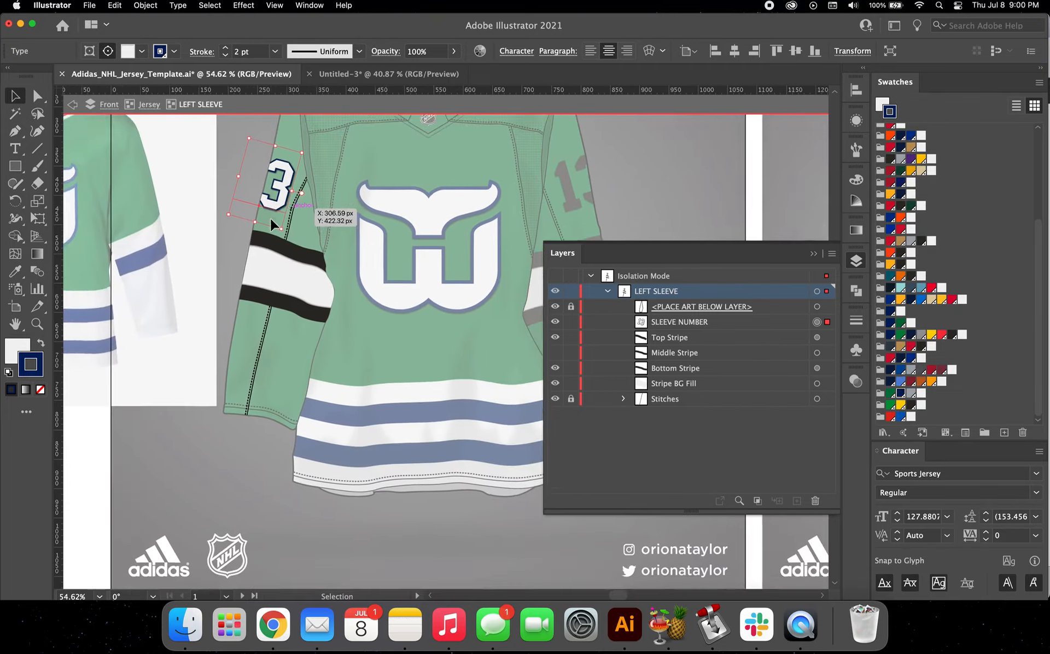
scroll(271, 217, left, 5)
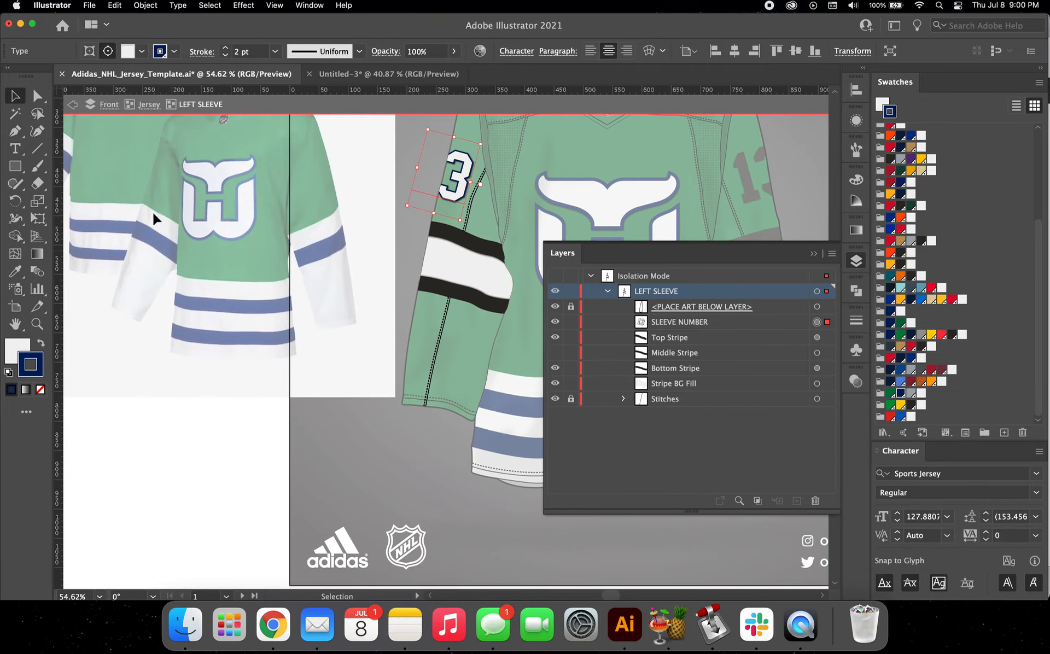
scroll(156, 232, right, 3)
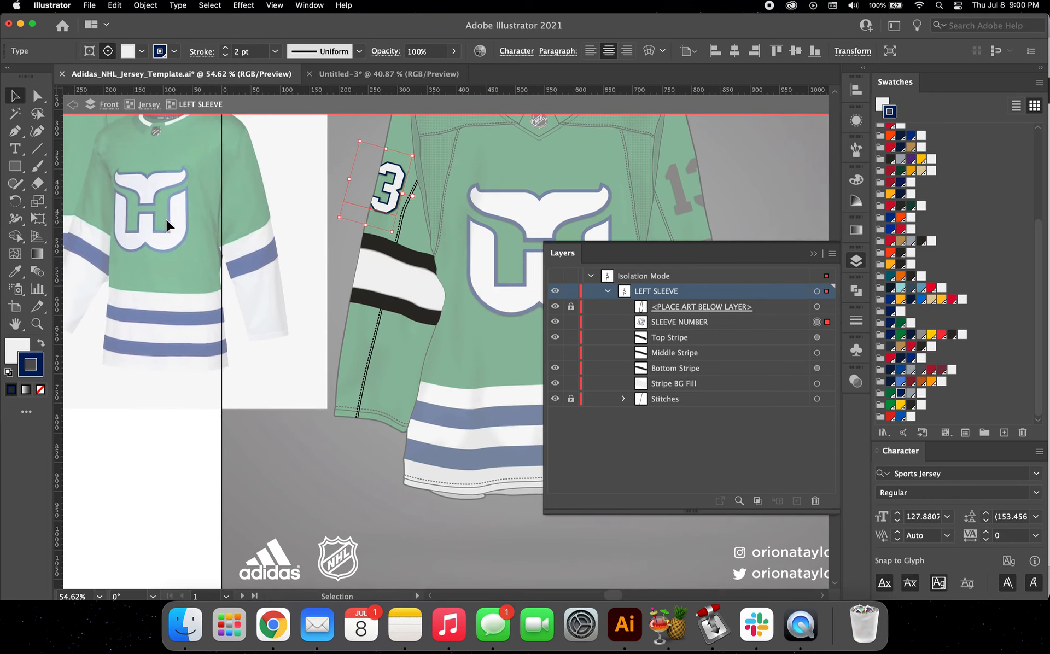
click(411, 252)
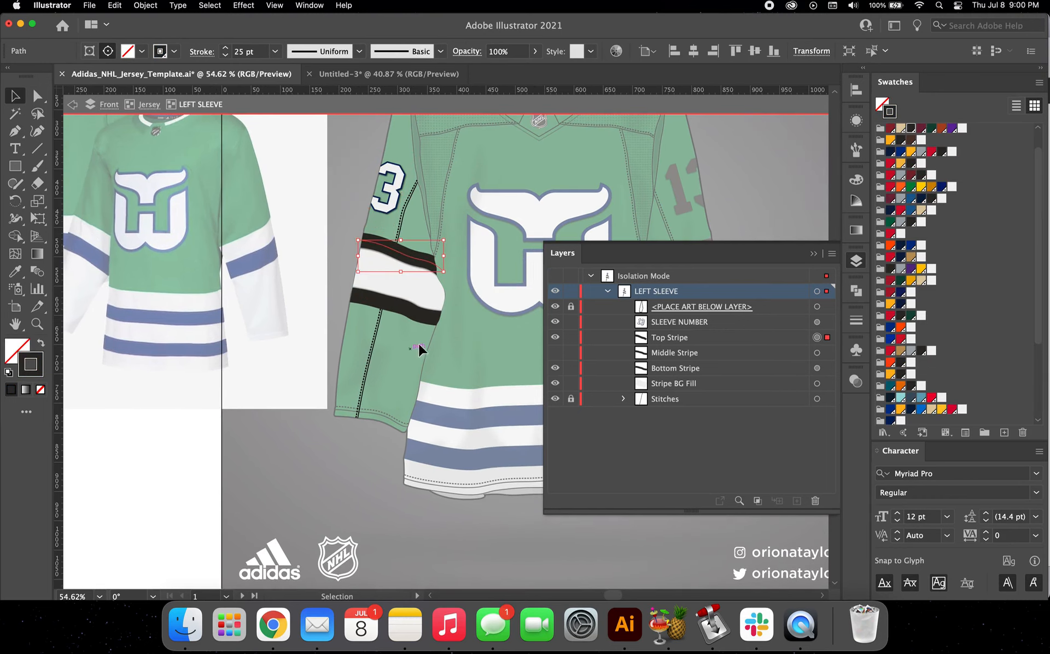
drag(423, 352, 412, 243)
key(Delete)
Step: Draw a slightly curved diagonal path across the left sleeve below the number with the Pen tool
click(16, 131)
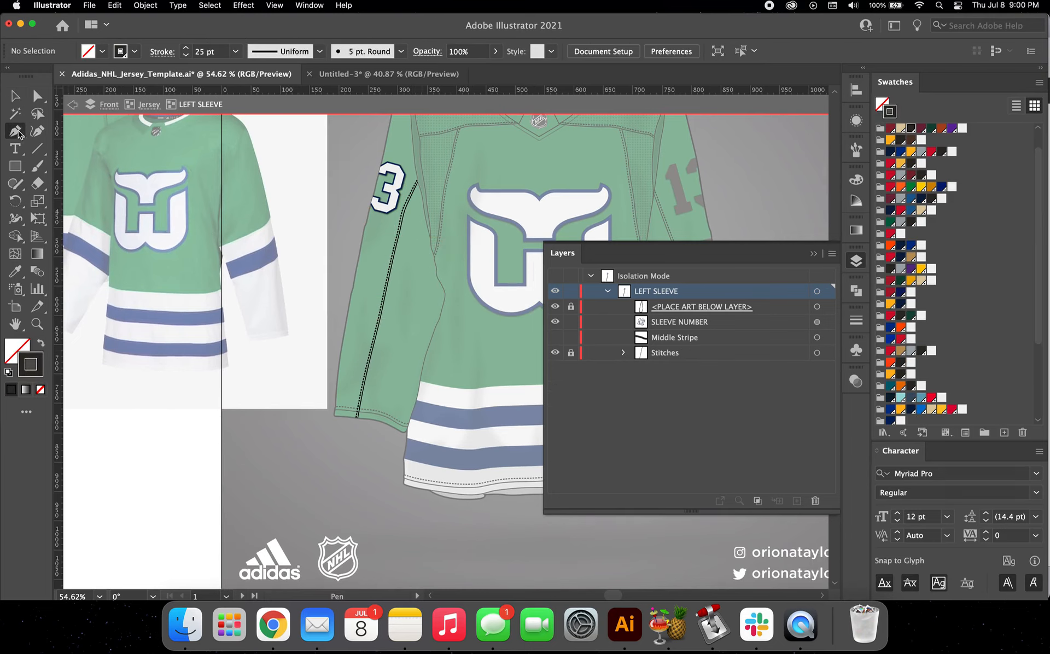
scroll(358, 241, right, 1)
click(316, 226)
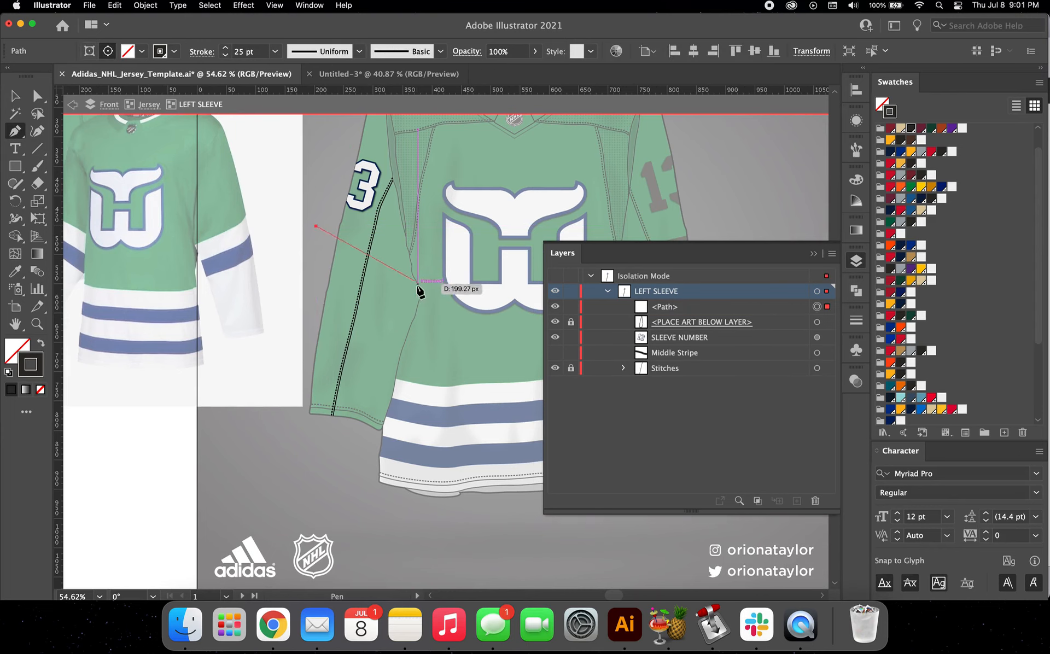
mouse_move(433, 319)
mouse_down()
mouse_move(471, 372)
mouse_move(490, 377)
mouse_up()
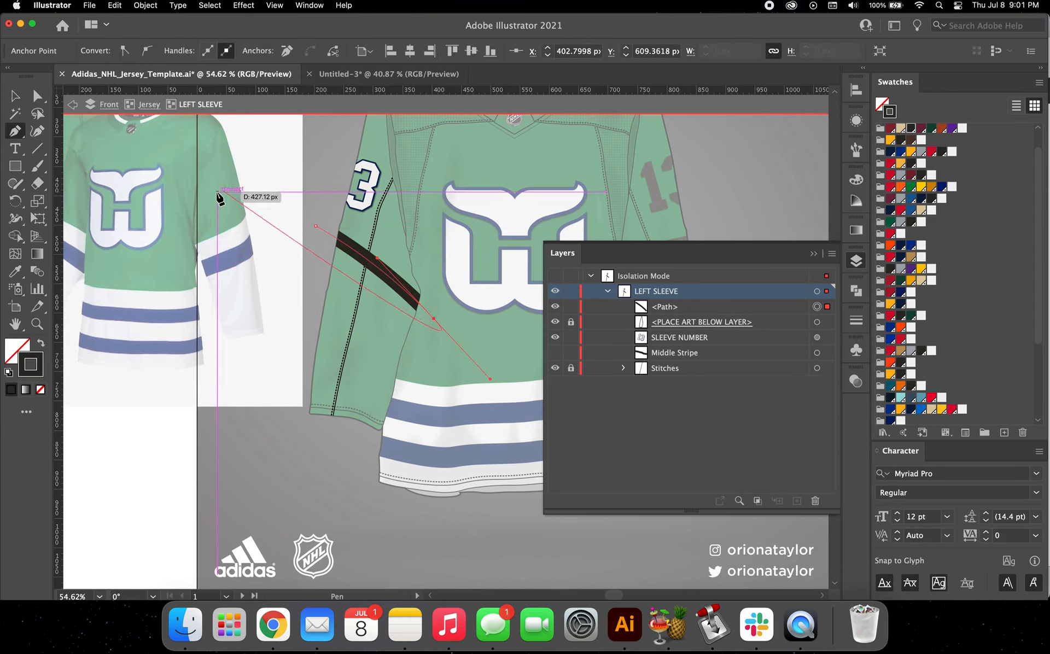
click(14, 96)
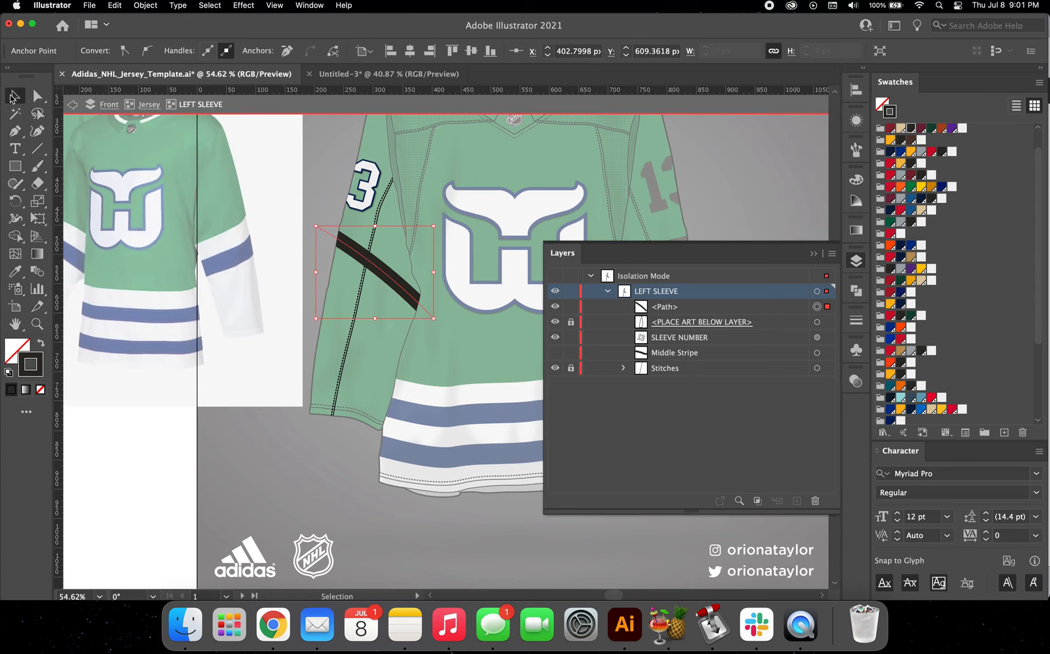
Step: Set the diagonal sleeve stripe's stroke weight to 35 pt
click(385, 283)
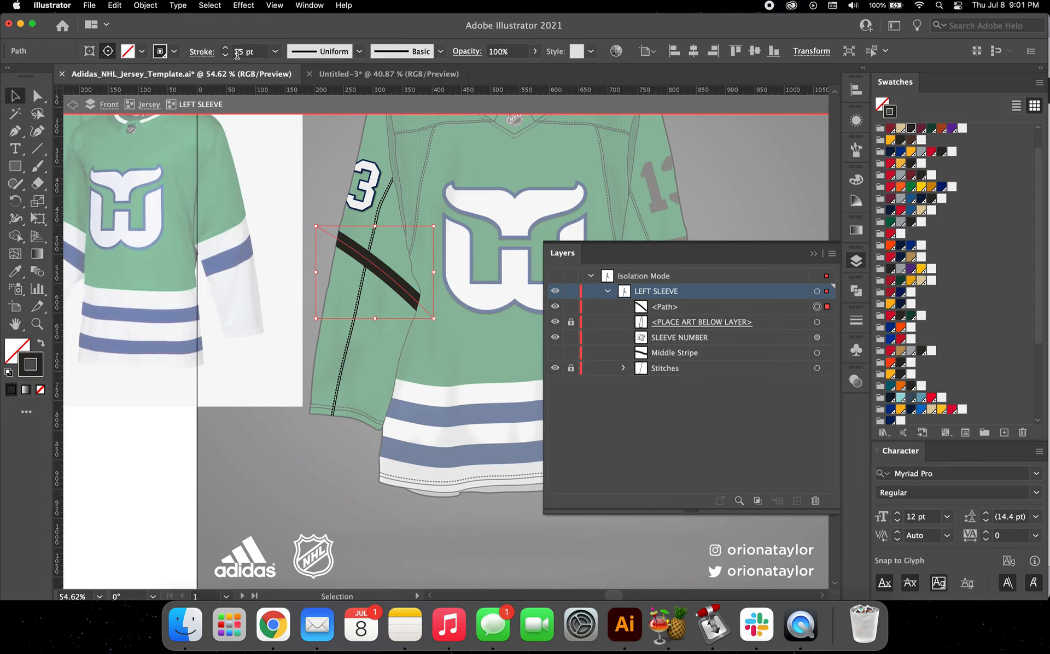
double_click(237, 53)
text(3)
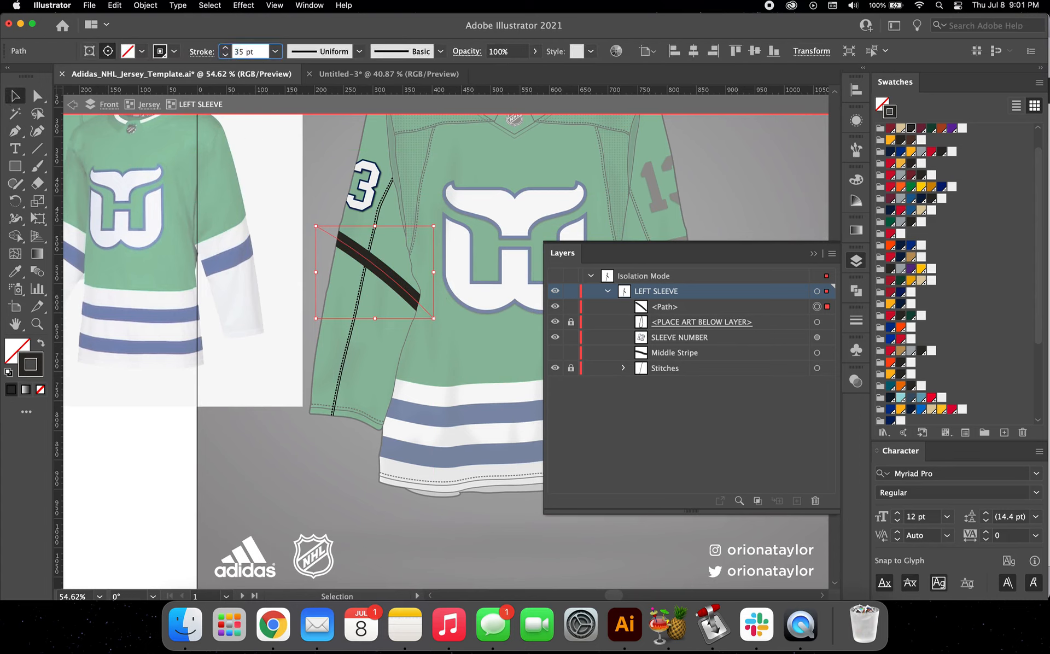
key(Return)
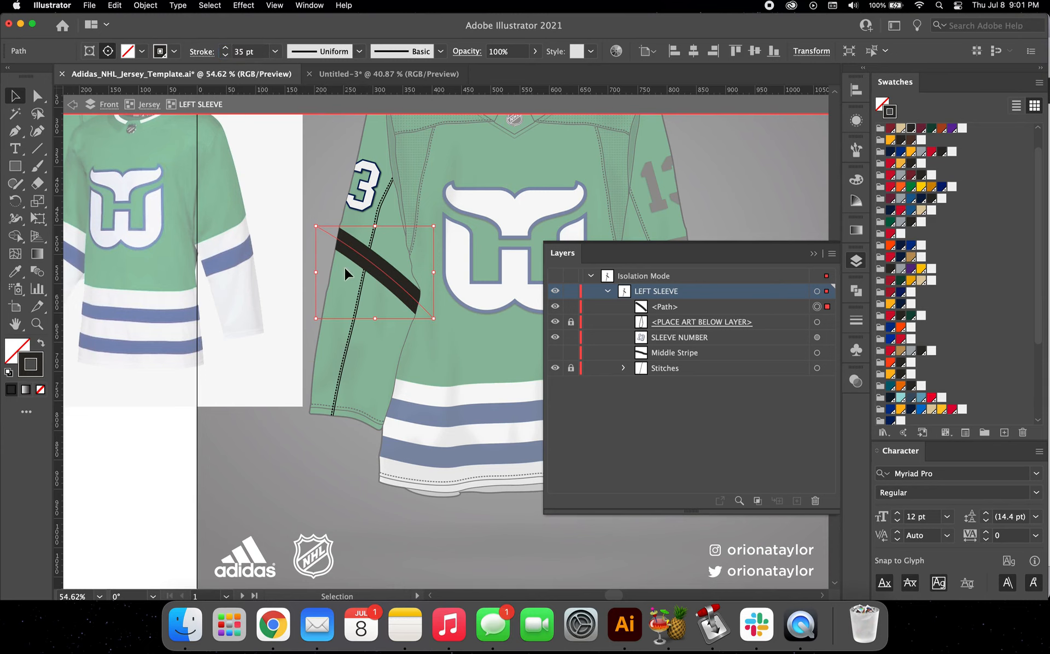
click(451, 315)
Step: Rotate the diagonal sleeve stripe slightly counterclockwise and recolour its stroke off-white
scroll(452, 315, left, 3)
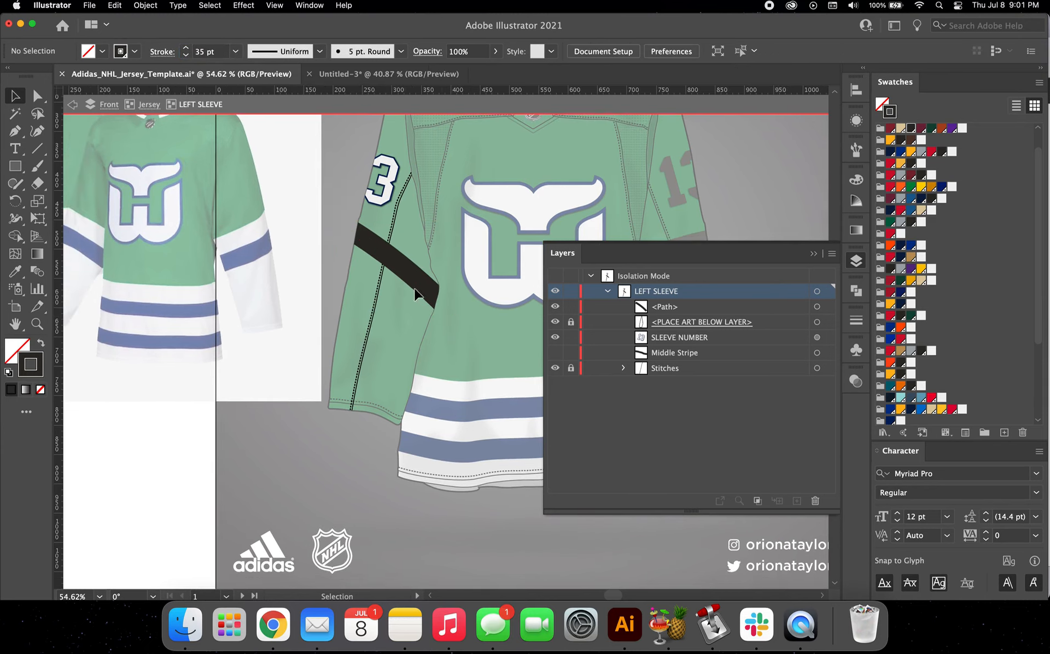
click(410, 269)
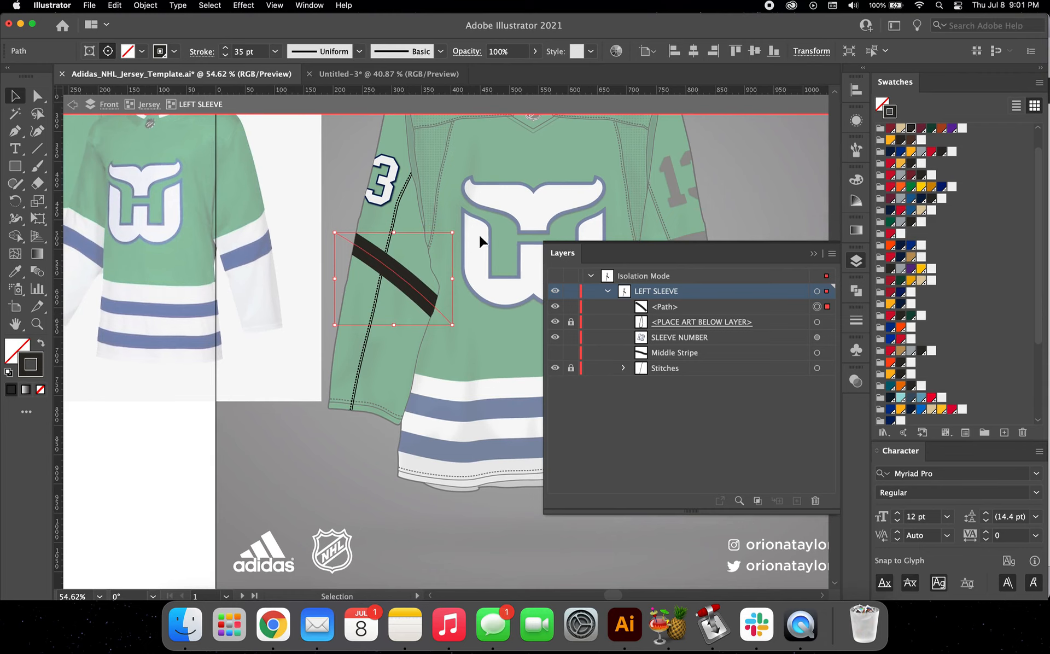
drag(458, 231, 448, 254)
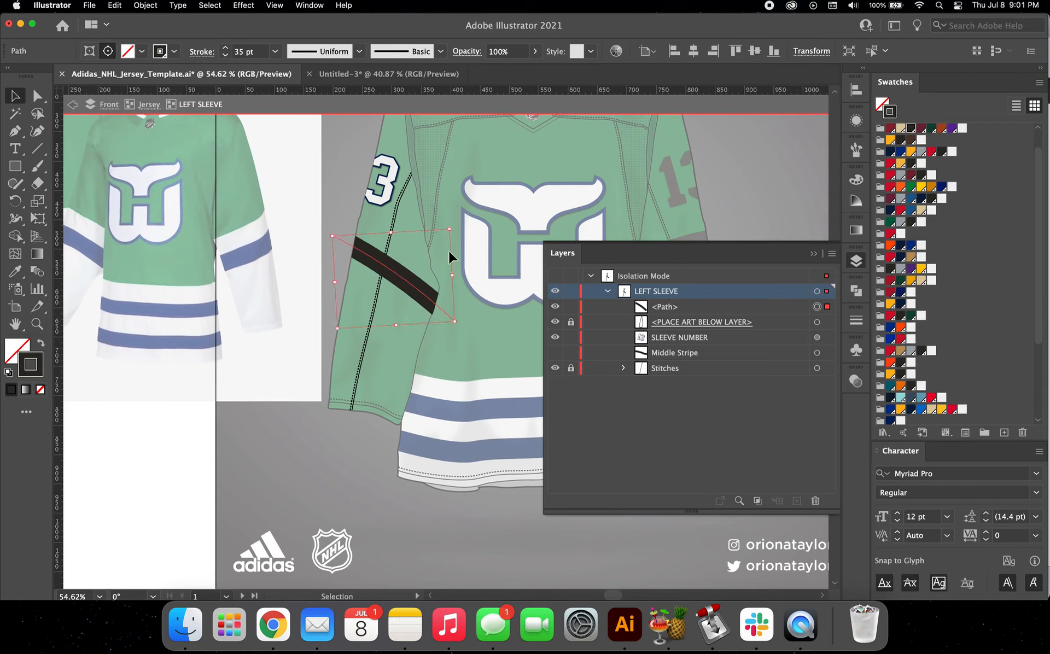
click(959, 129)
click(408, 409)
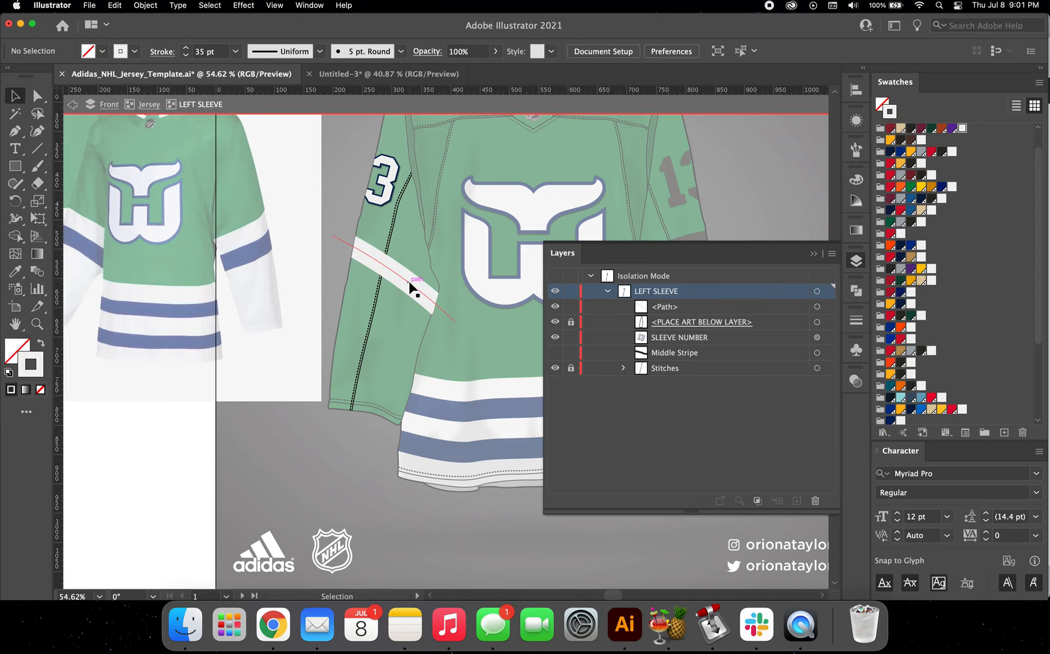
Step: Duplicate the off-white sleeve stripe below itself and nudge the copy until it sits flush against the original's lower edge
drag(409, 288, 408, 323)
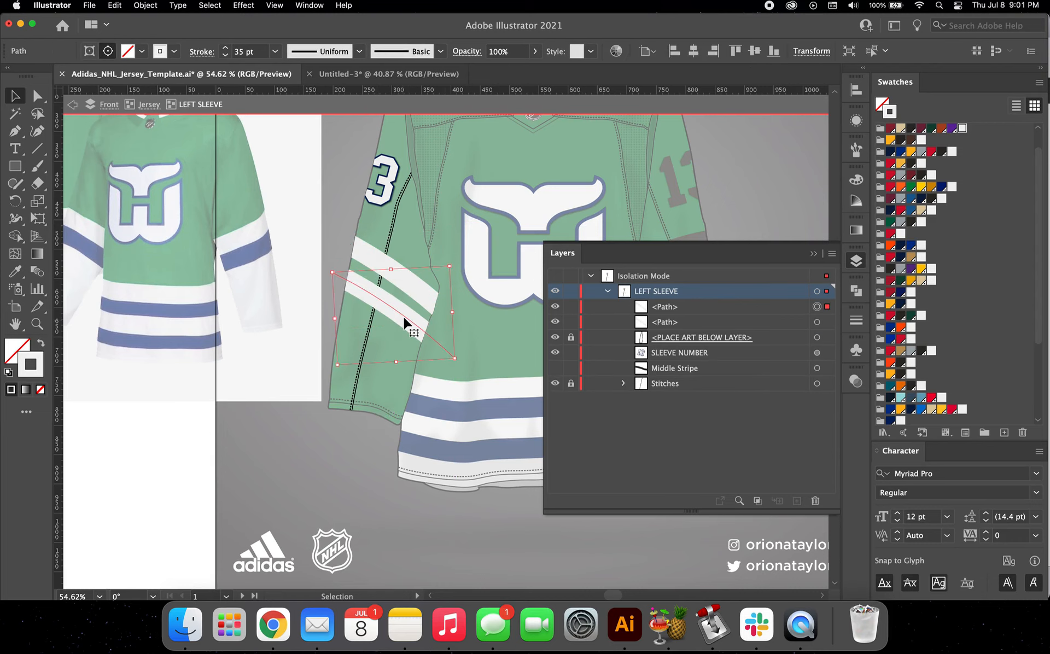
scroll(403, 316, up, 3)
key(shift+Right)
key(shift+Right)
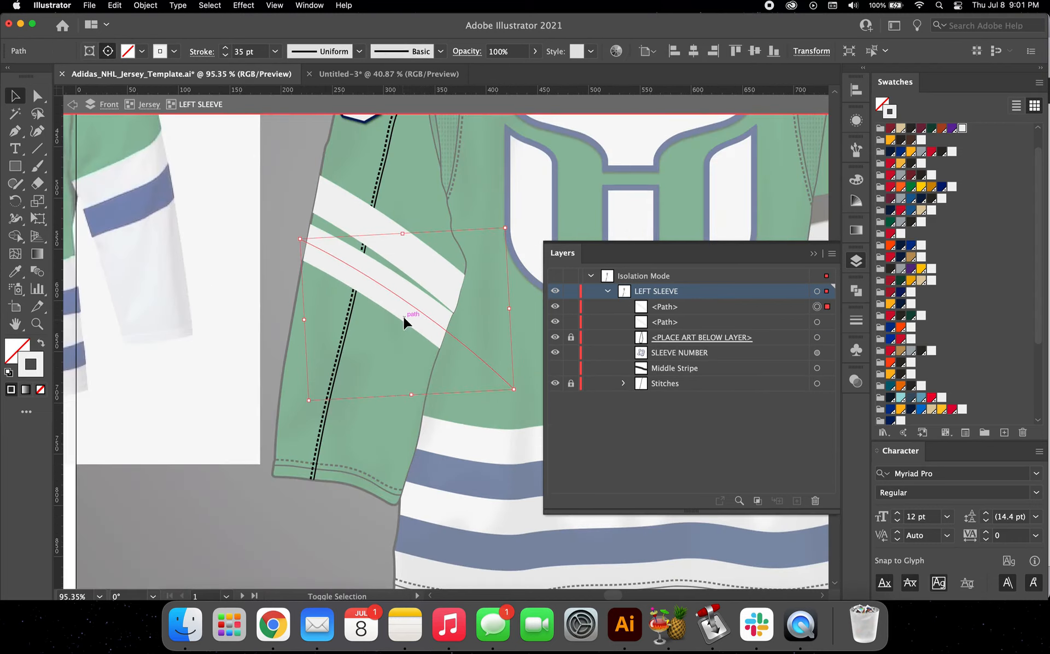
key(shift+Left)
key(shift+Left)
key(shift+Left)
key(shift+Left)
key(shift+Up)
key(shift+Up)
key(shift+Up)
key(Right)
key(Right)
key(Right)
key(Right)
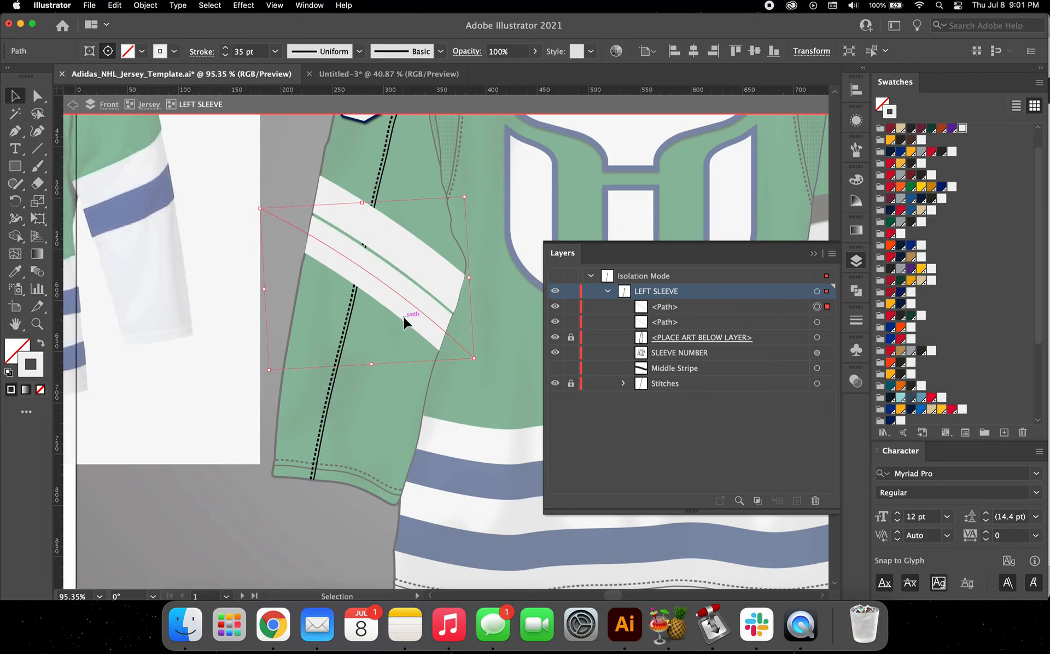
key(Up)
key(Up)
key(Up)
key(Up)
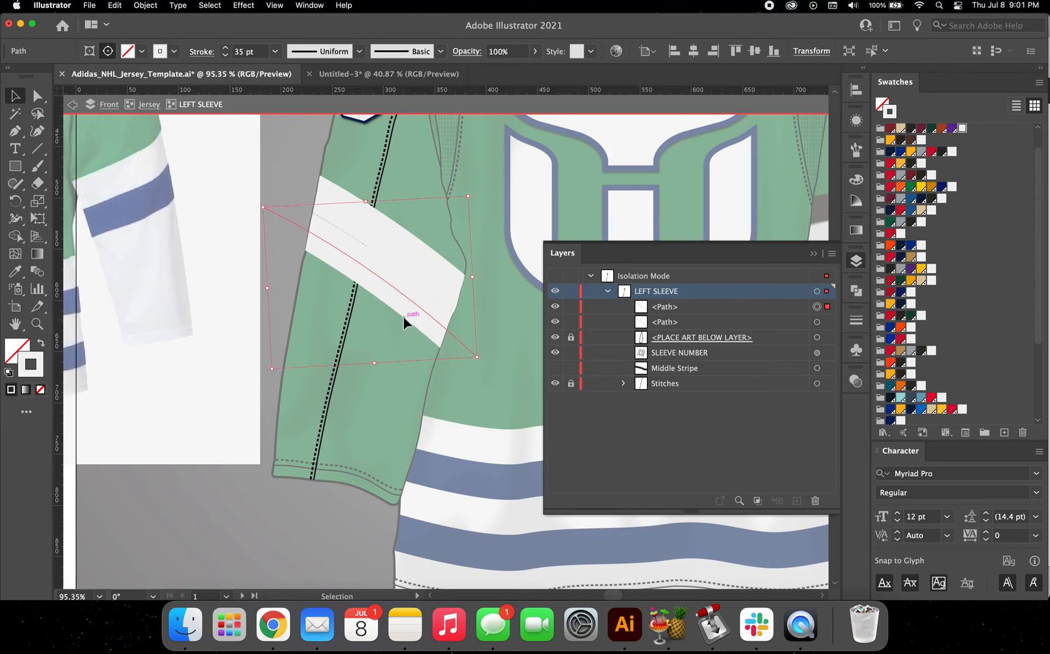
Step: Recolour the lower sleeve stripe's stroke with the dark navy swatch beside the jersey green
scroll(914, 371, down, 5)
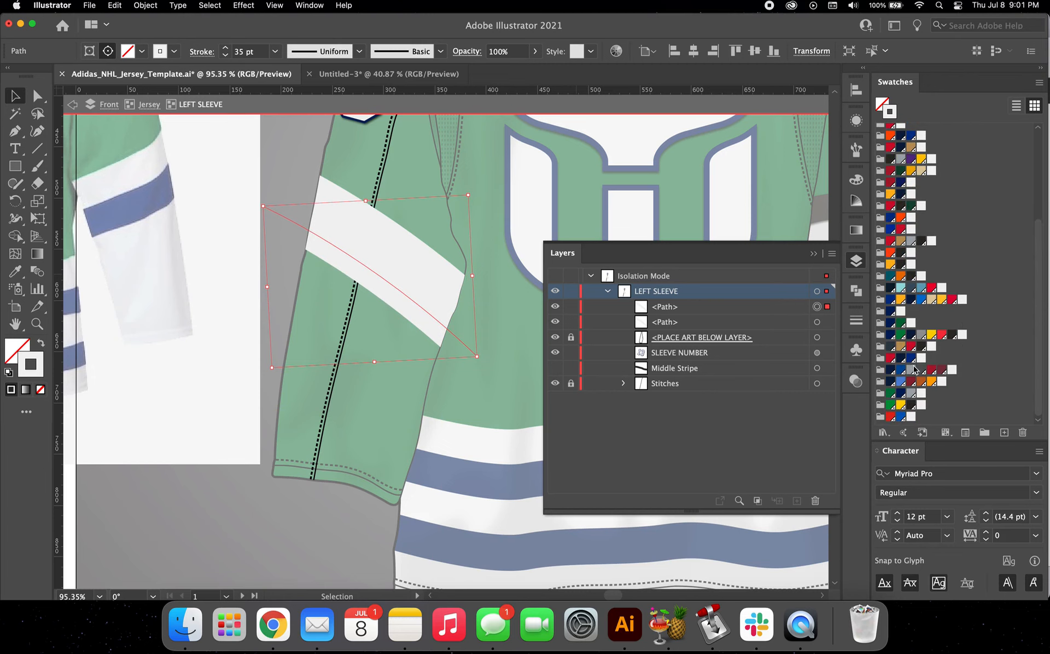
click(900, 398)
click(382, 398)
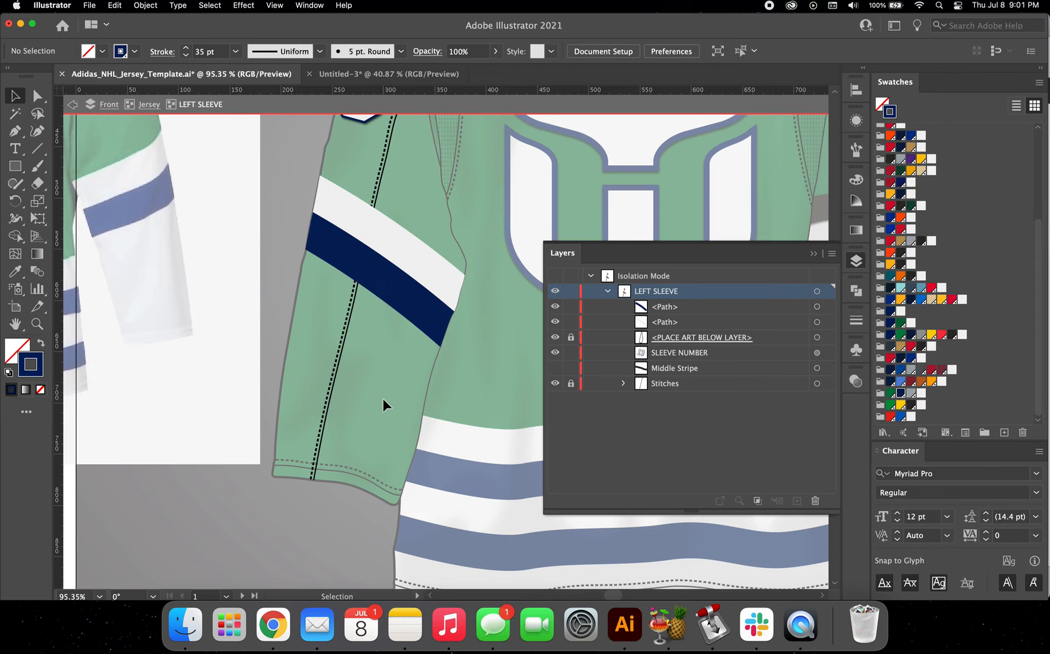
Step: Draw a closed four-sided path with the Pen tool covering the left sleeve from the navy stripe down past the cuff
key(super+0)
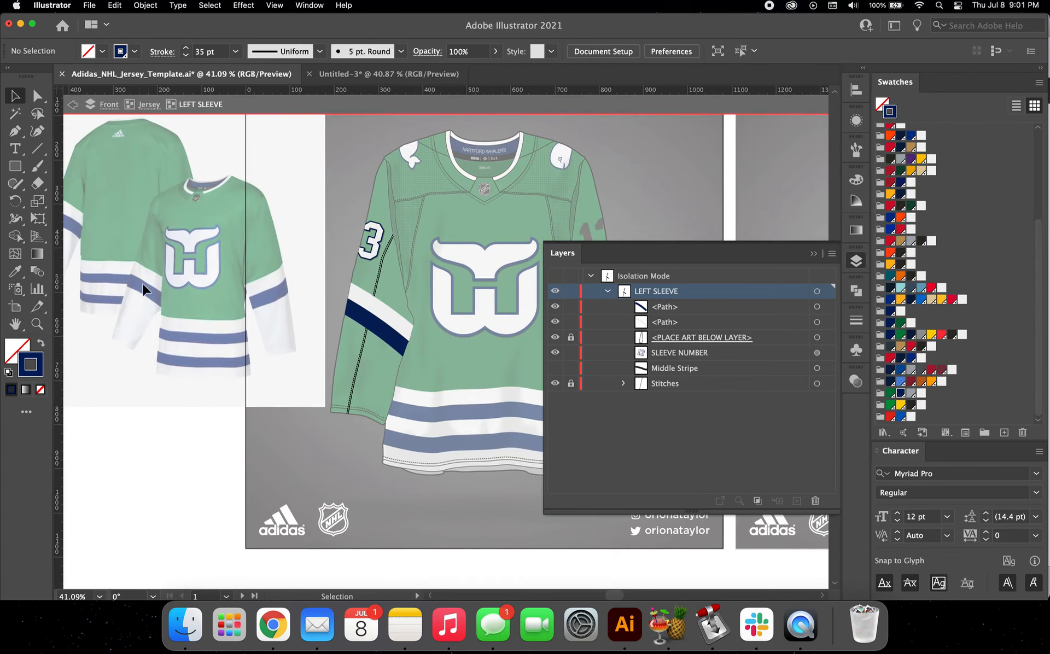
click(20, 134)
scroll(353, 340, up, 3)
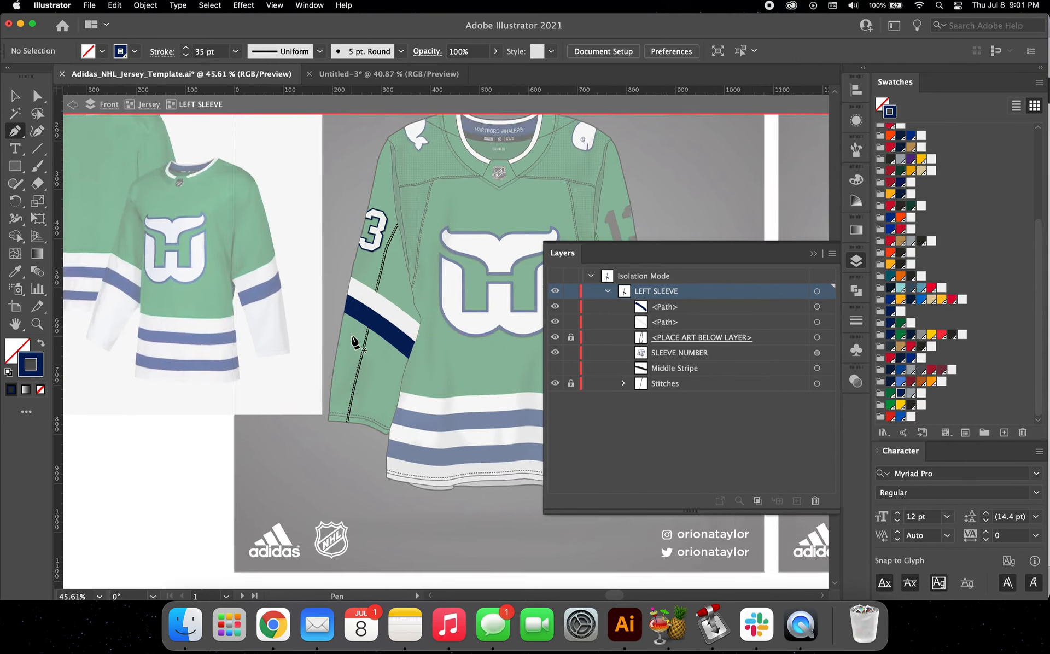
click(324, 264)
click(448, 359)
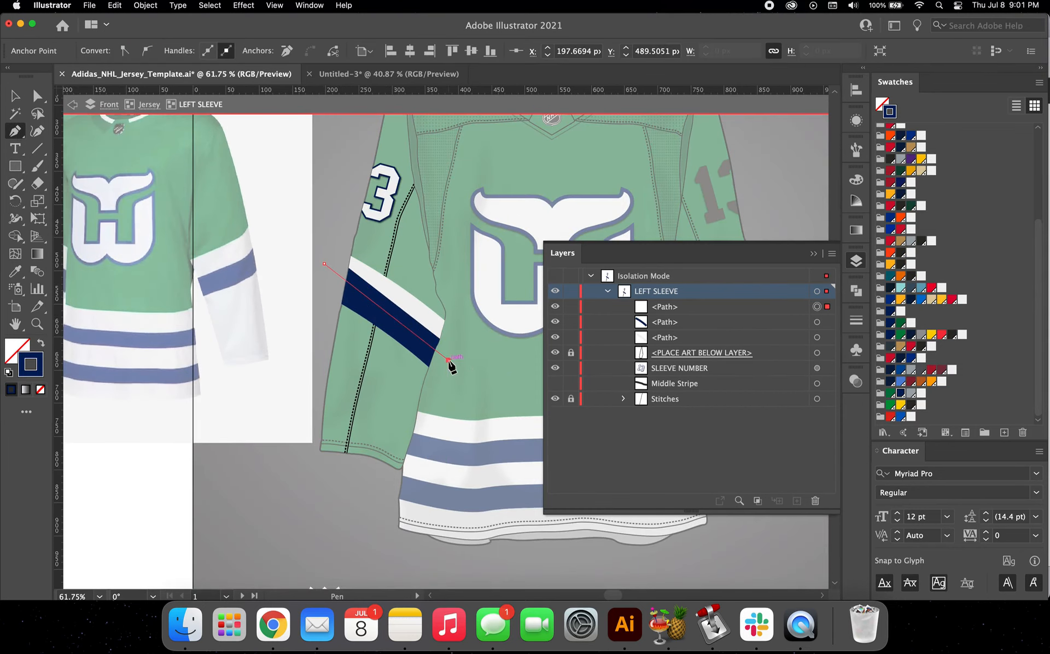
click(419, 500)
click(294, 471)
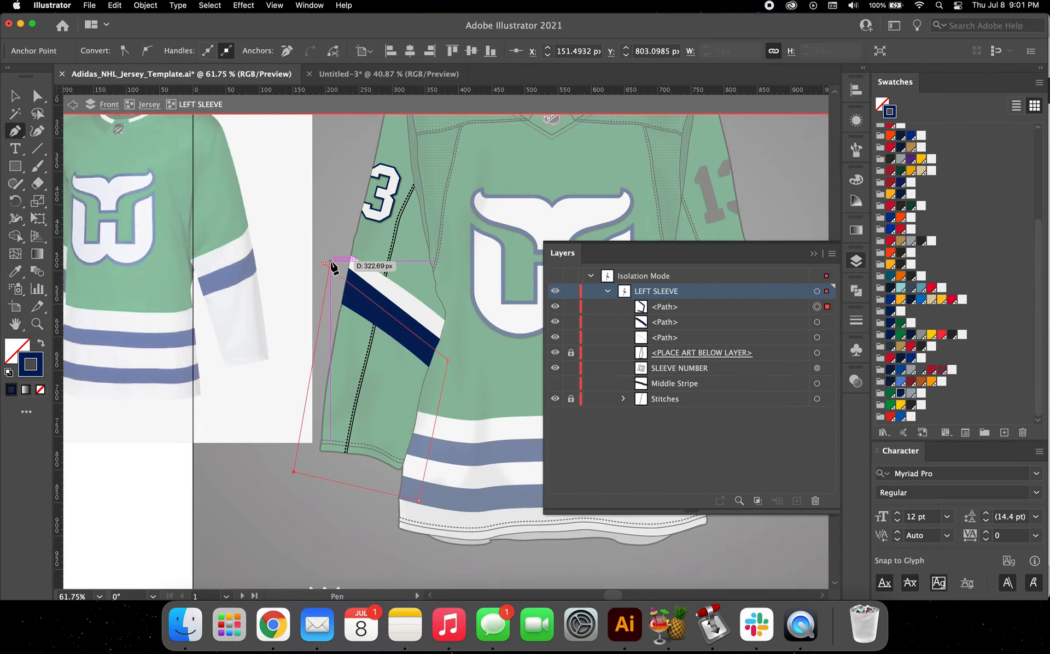
click(324, 264)
Step: Fill the lower left sleeve shape off-white (F2F2F2) without a stroke and place it behind the stitches
click(15, 97)
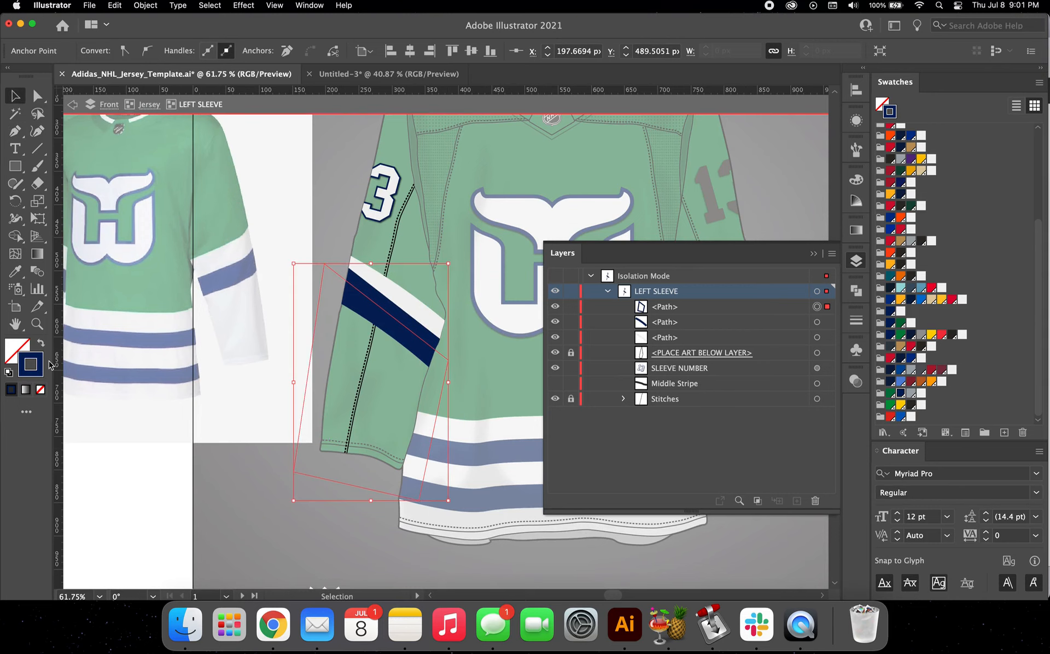
click(40, 346)
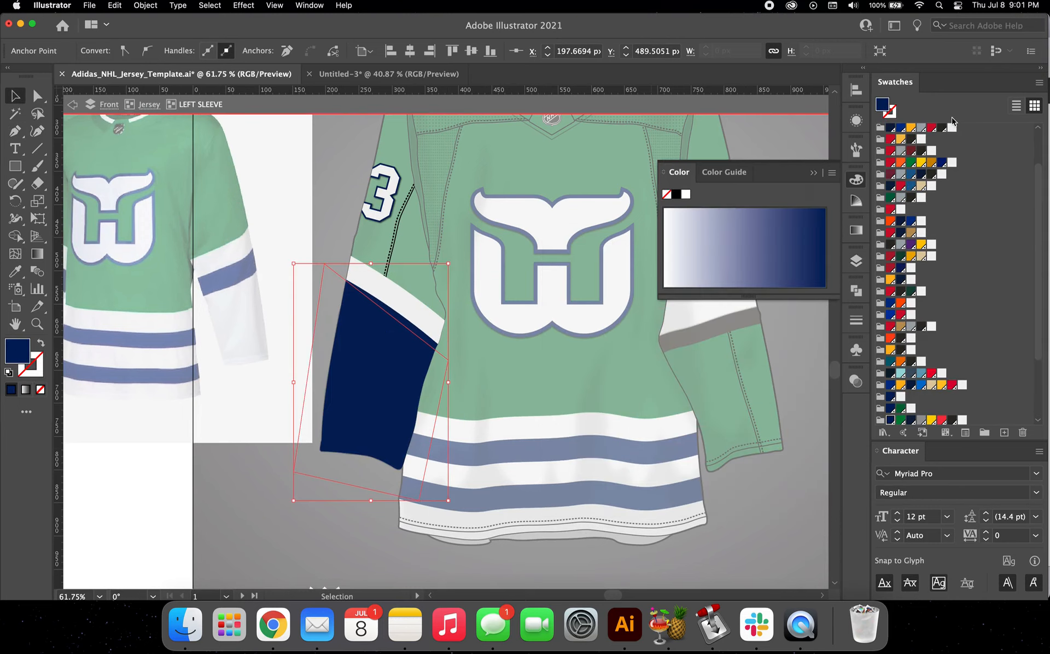
click(952, 127)
key(super+bracketleft)
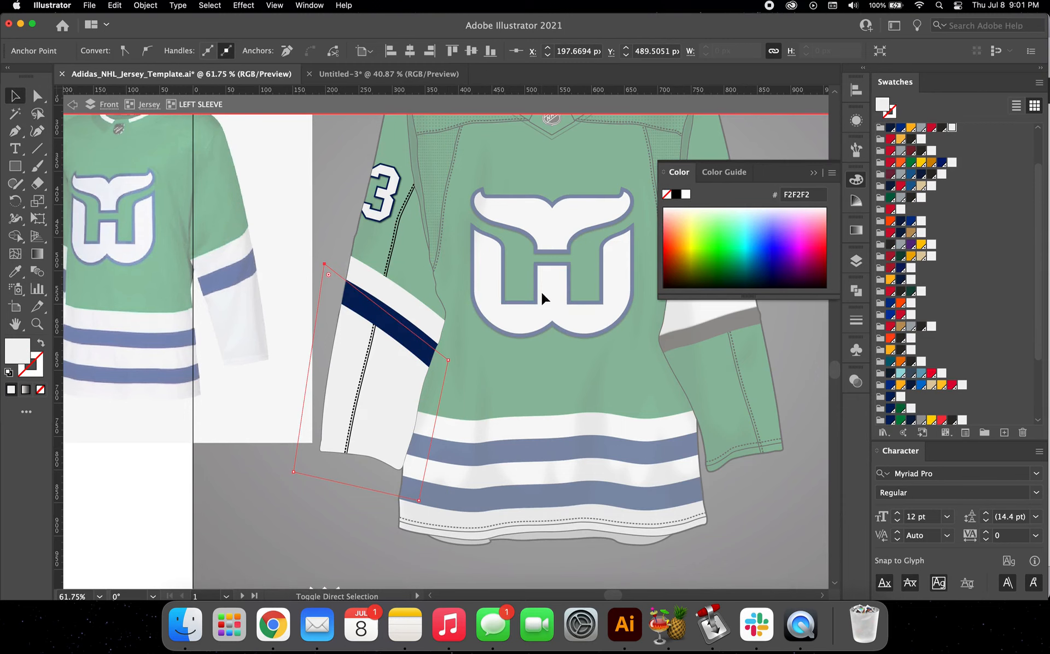
click(856, 261)
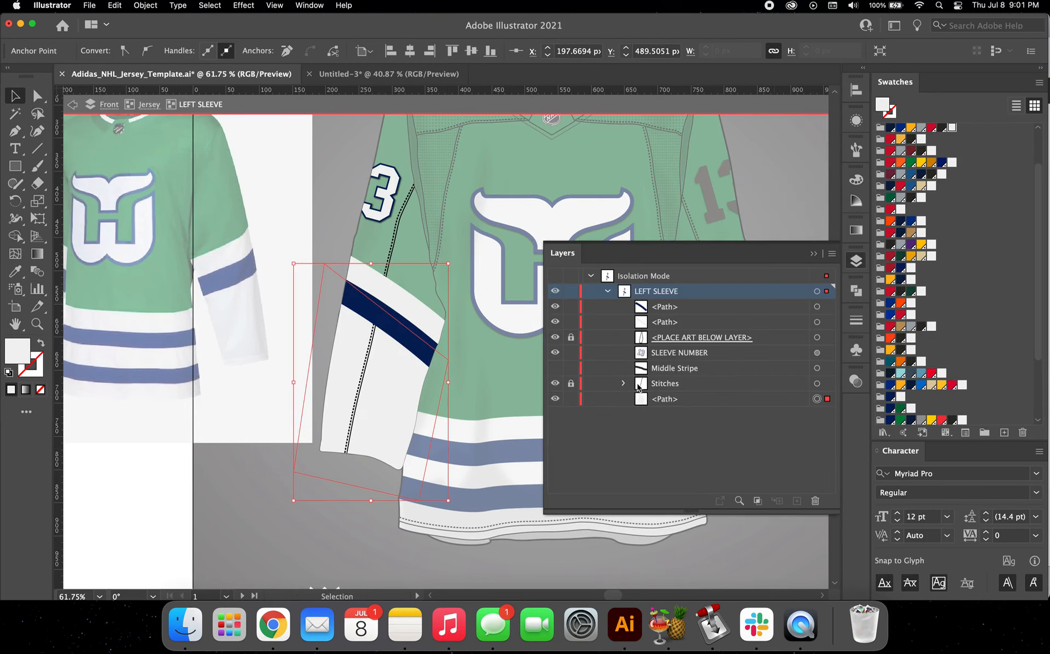
click(556, 383)
click(556, 383)
scroll(268, 319, down, 3)
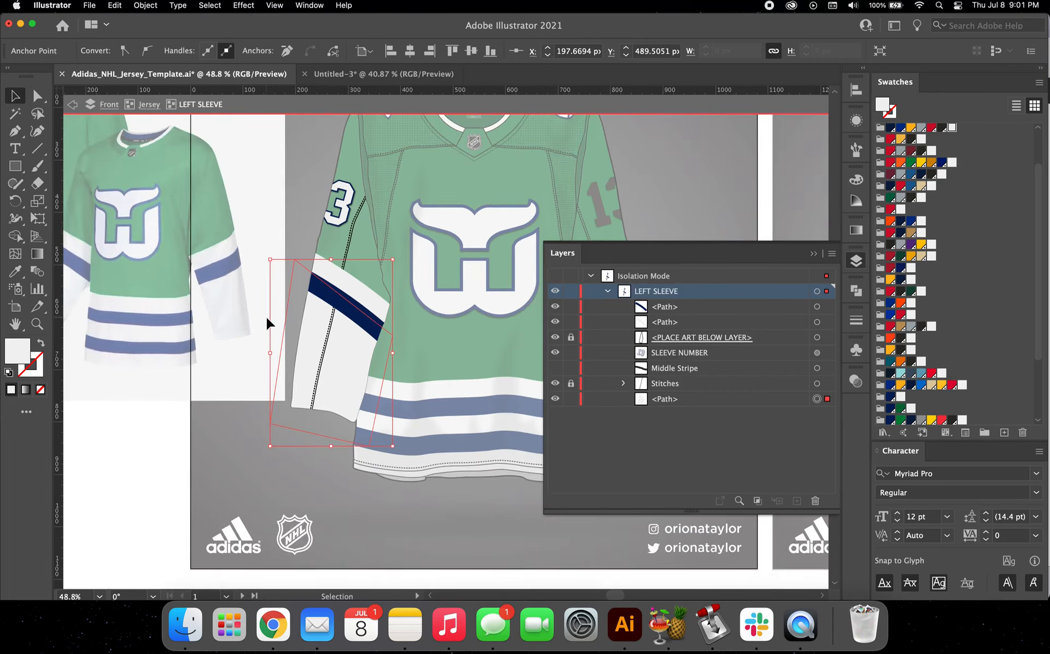
scroll(267, 323, down, 3)
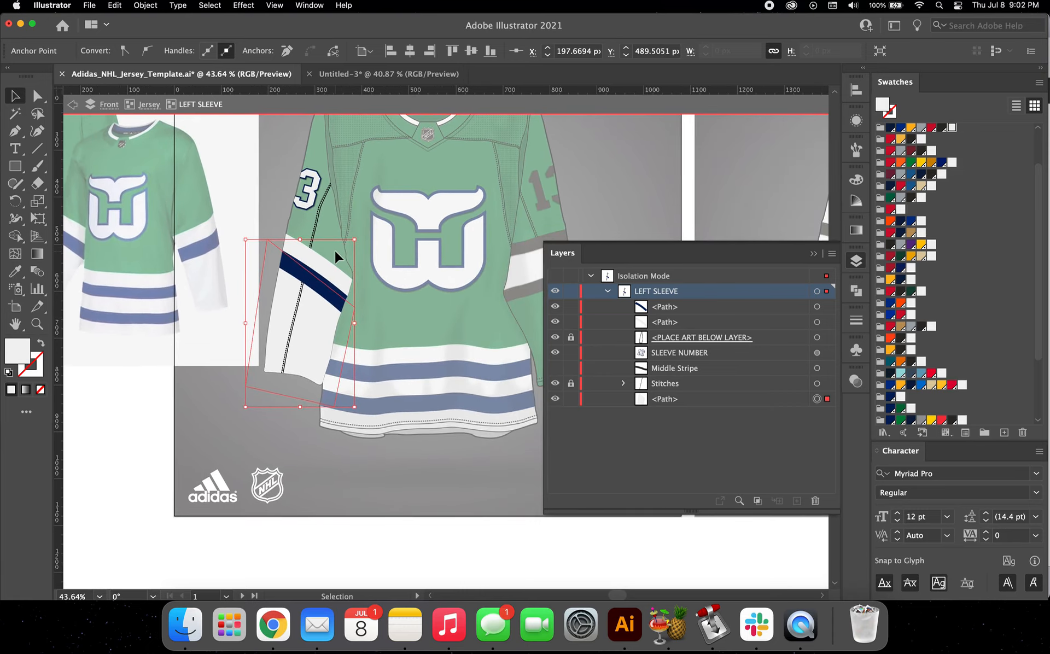
Step: Select and copy the off-white cuff shape together with both diagonal stripes of the left sleeve
shift+click(304, 306)
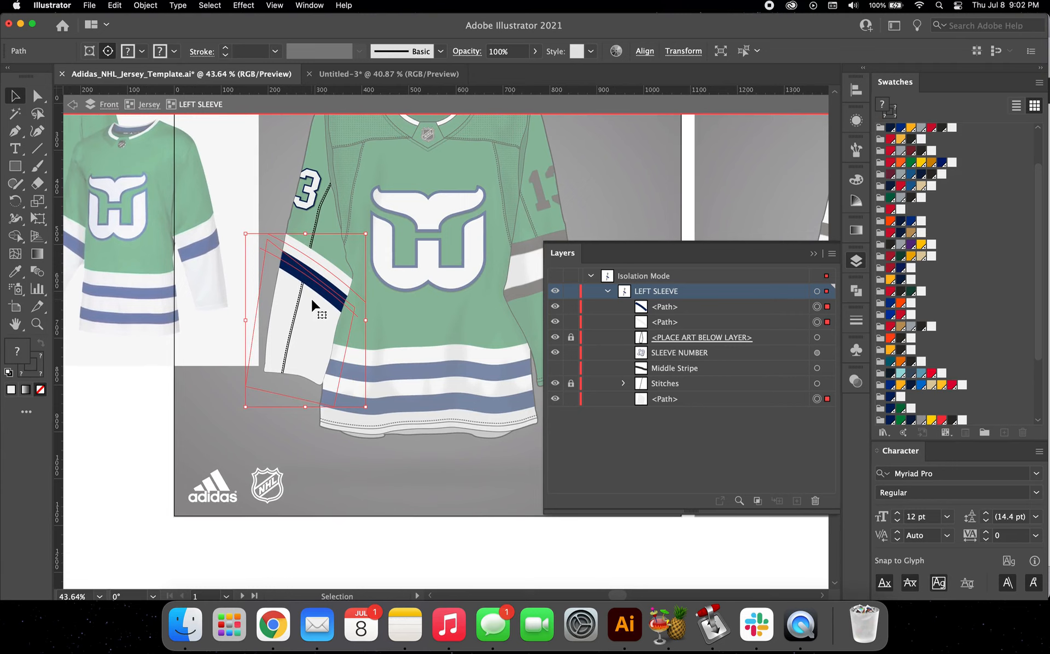
key(a)
key(v)
scroll(313, 301, right, 5)
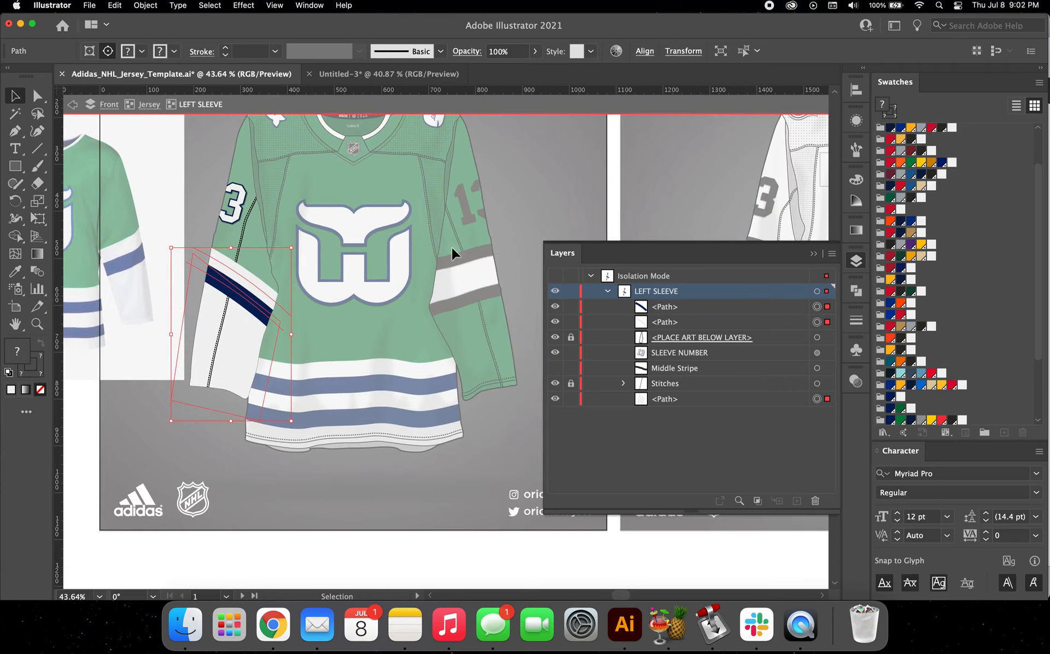
Step: Isolate the RIGHT SLEEVE group and delete its existing black and white stripes
click(147, 105)
click(464, 219)
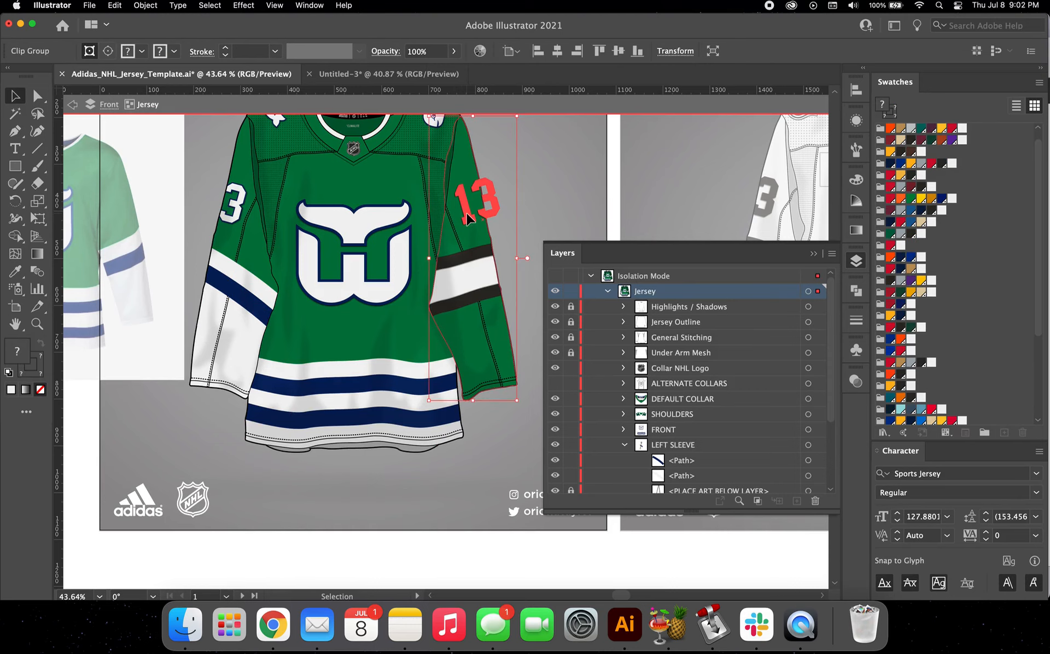
double_click(468, 219)
click(466, 212)
scroll(466, 212, down, 1)
scroll(465, 213, right, 1)
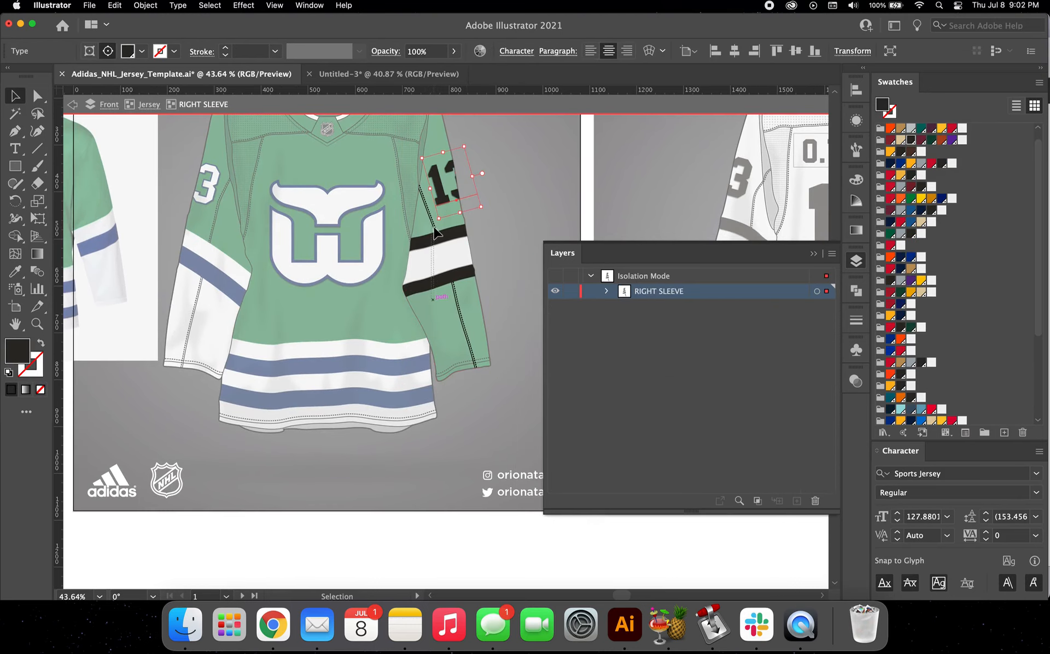
click(441, 247)
key(Delete)
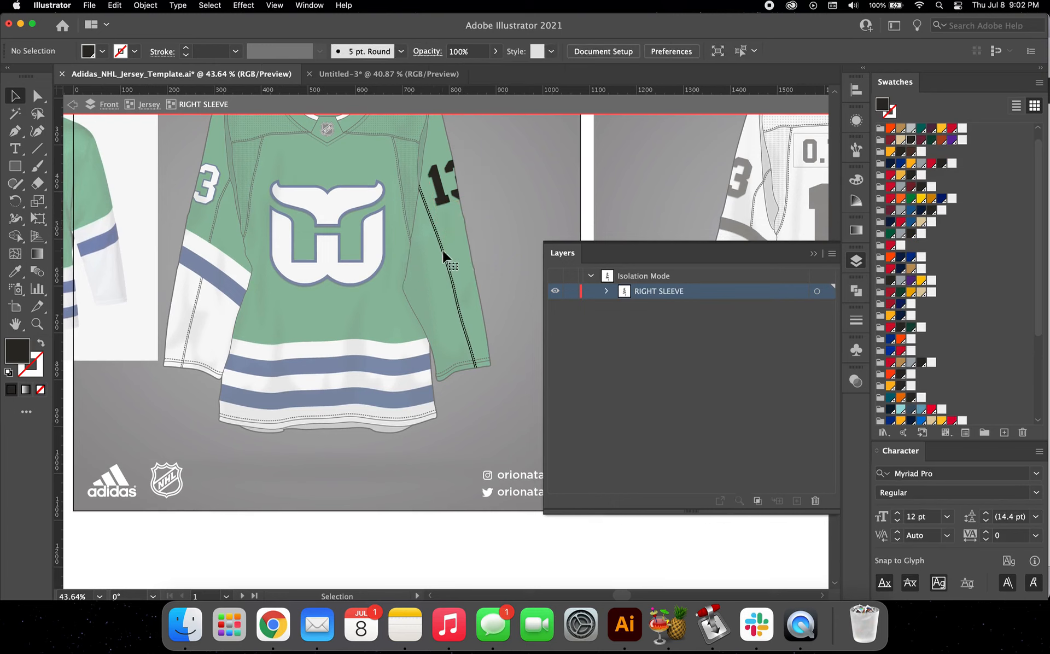
click(606, 292)
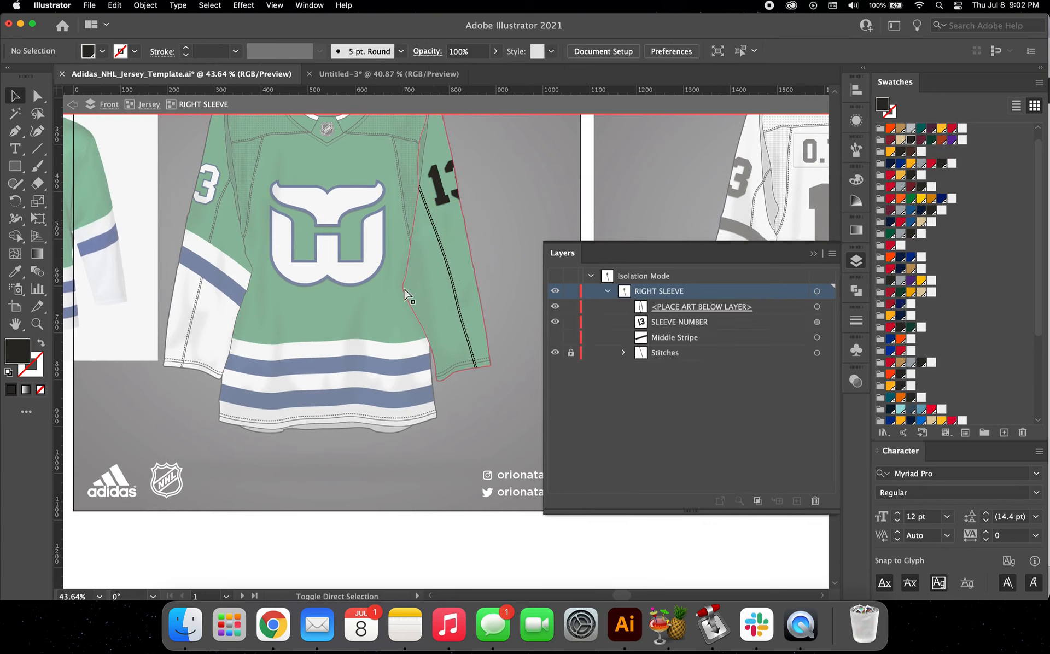
Step: Paste the copied stripes and cuff shape in place into the RIGHT SLEEVE group and reflect them about the vertical axis
key(cmd+z)
click(146, 5)
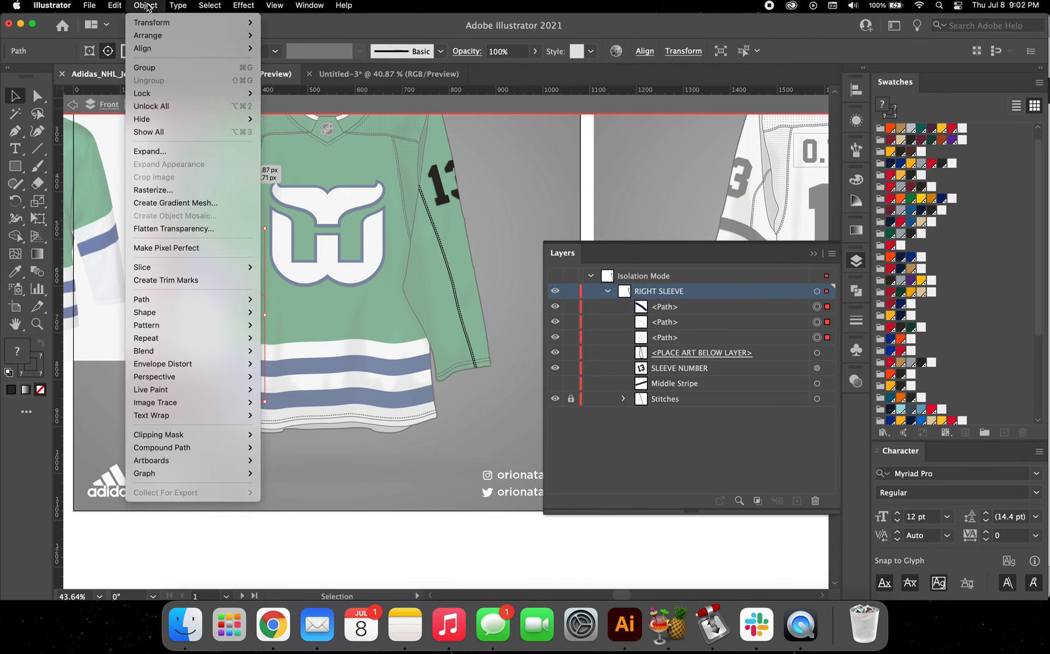
mouse_move(164, 22)
click(281, 67)
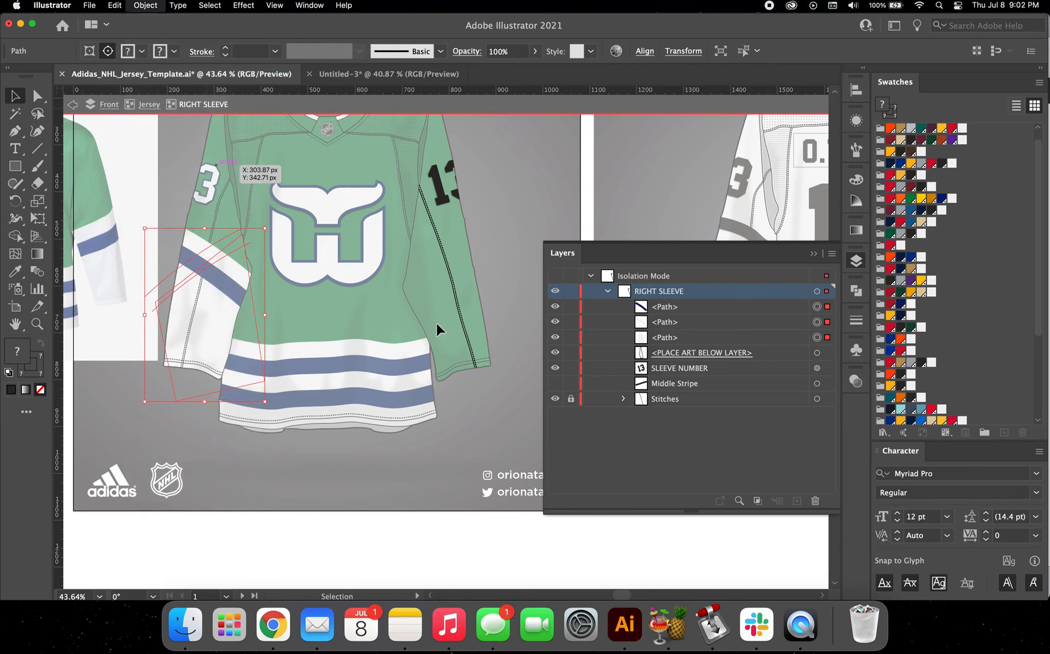
click(584, 406)
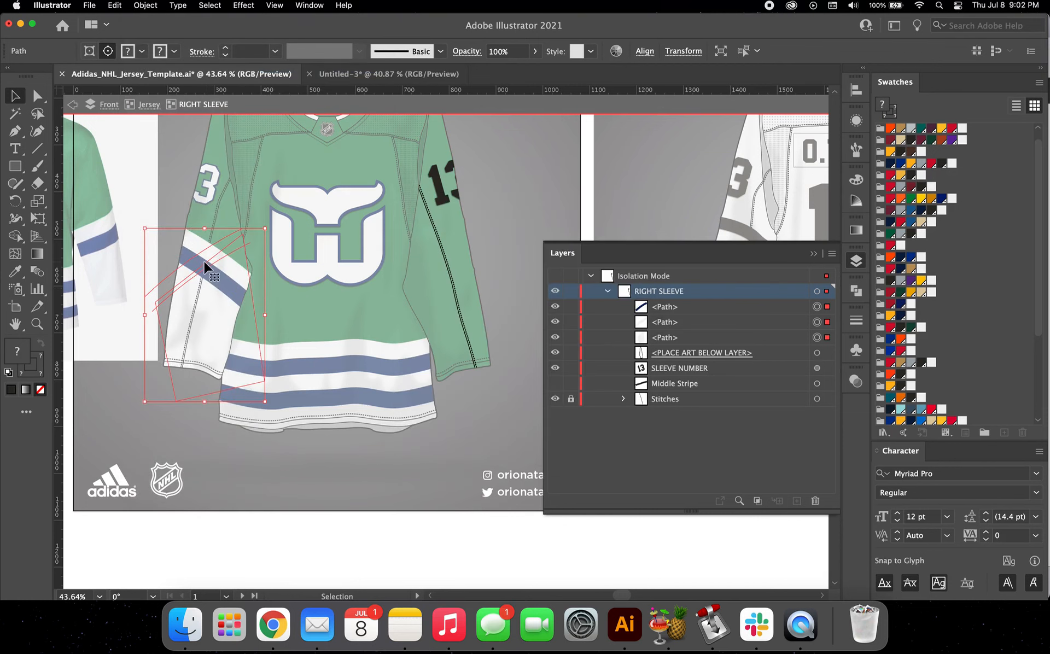
Step: Move the mirrored stripes and cuff shape onto the right sleeve and send the off-white cuff shape behind the stitches
drag(208, 269, 442, 265)
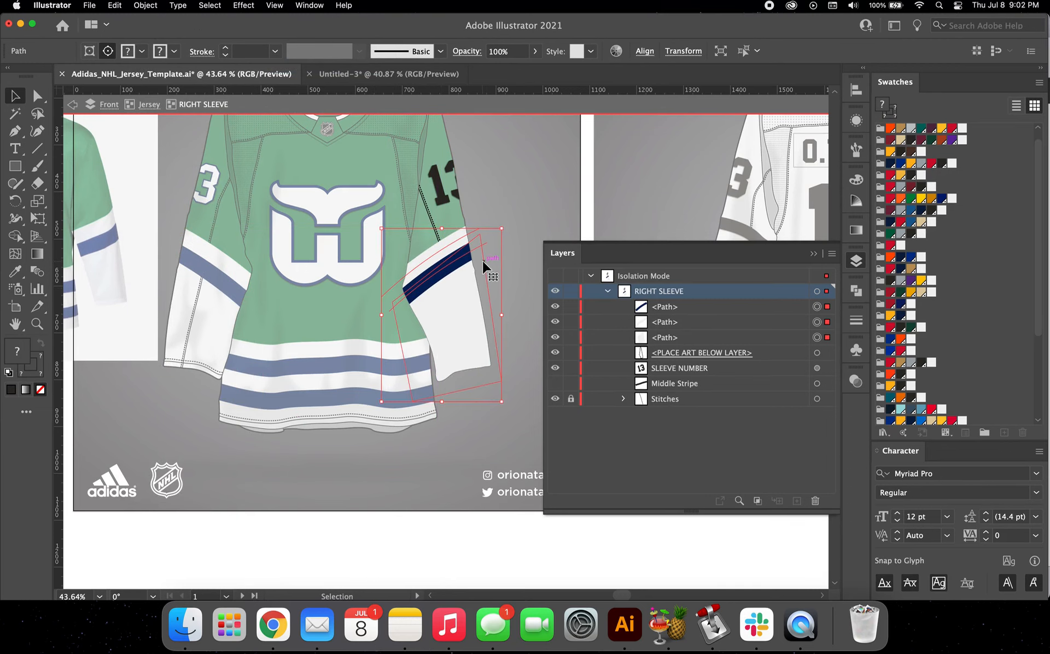
scroll(482, 261, up, 2)
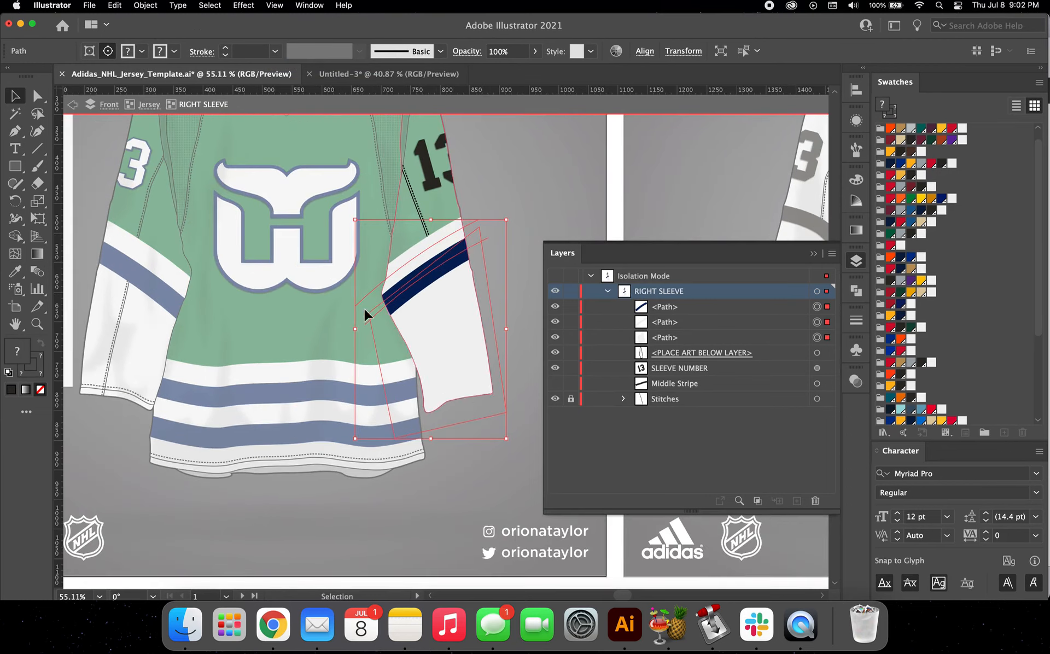
click(465, 186)
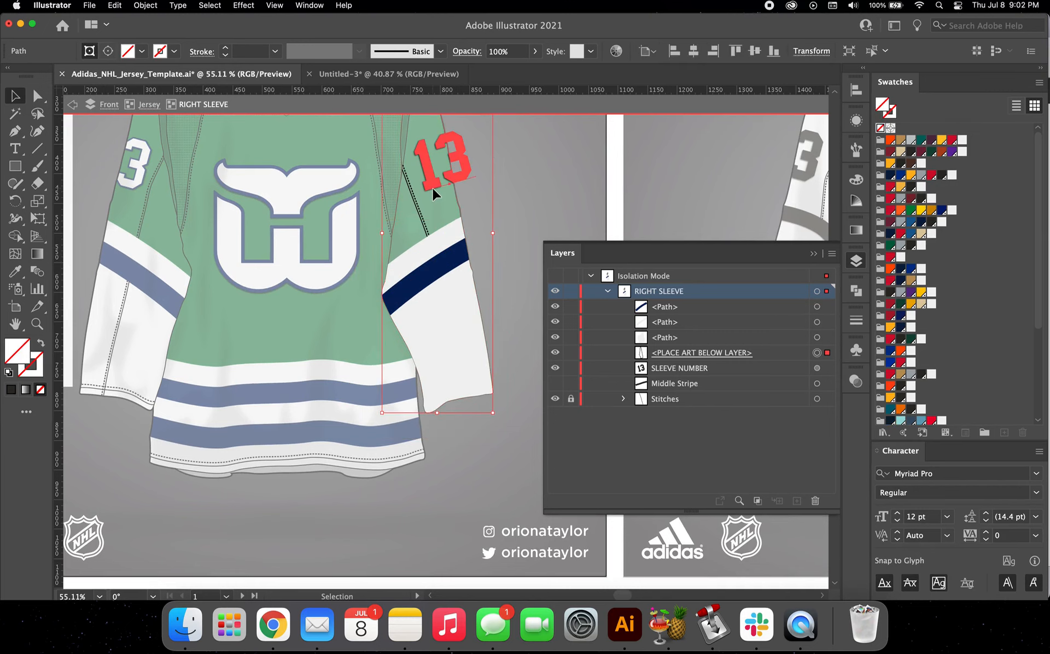
click(514, 207)
click(458, 327)
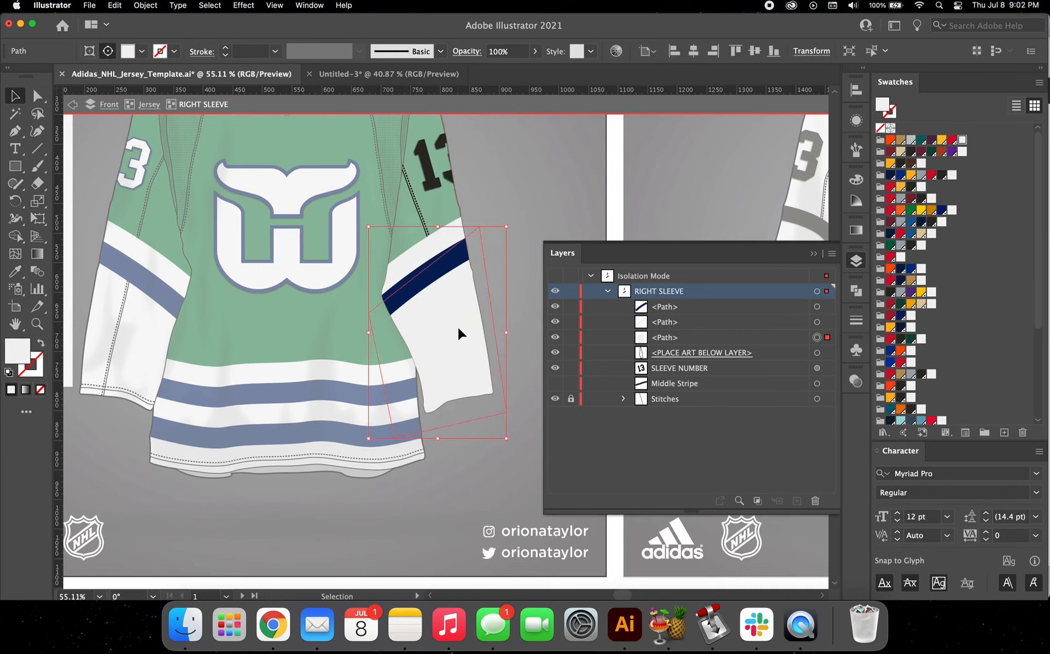
key(super+shift+bracketleft)
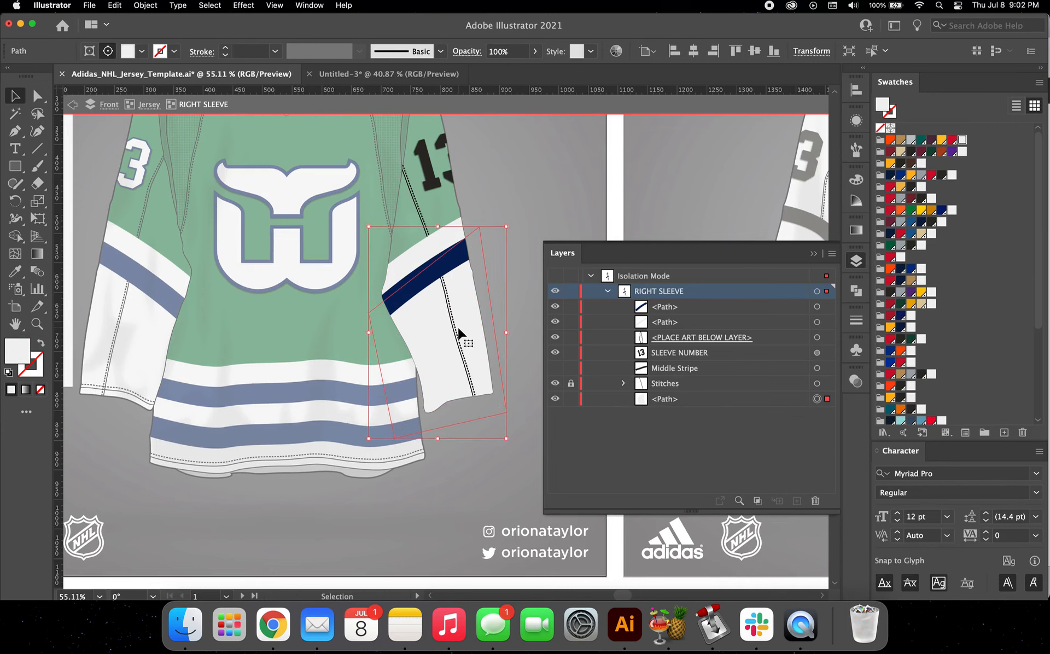
Step: Match the right sleeve number to the left one by sampling its off-white fill and 2 pt navy stroke
click(436, 186)
key(i)
click(295, 236)
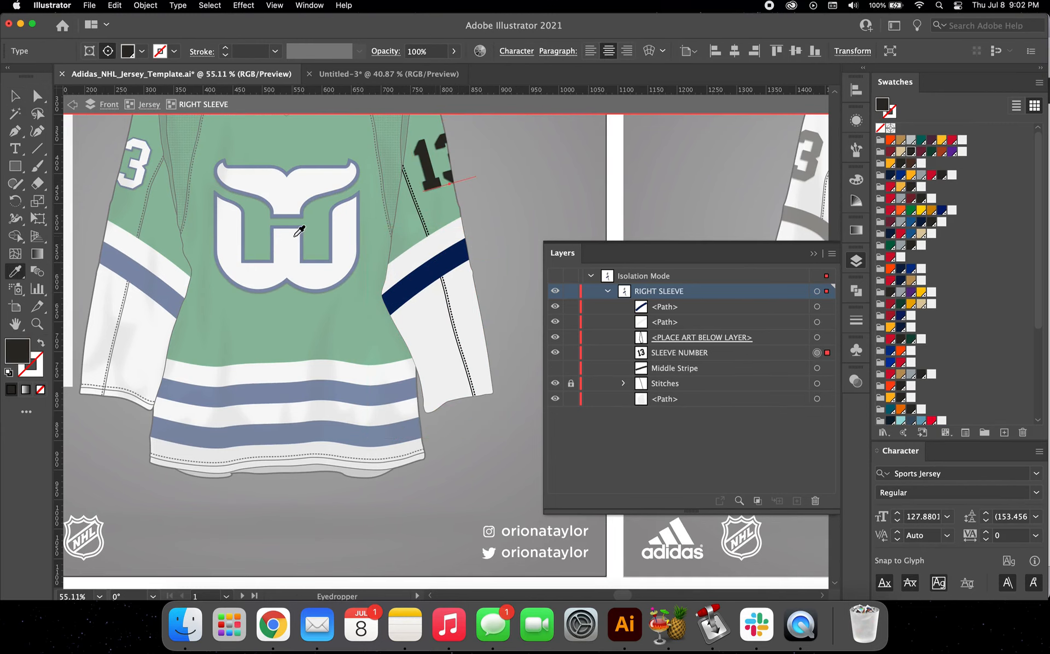
scroll(161, 145, up, 5)
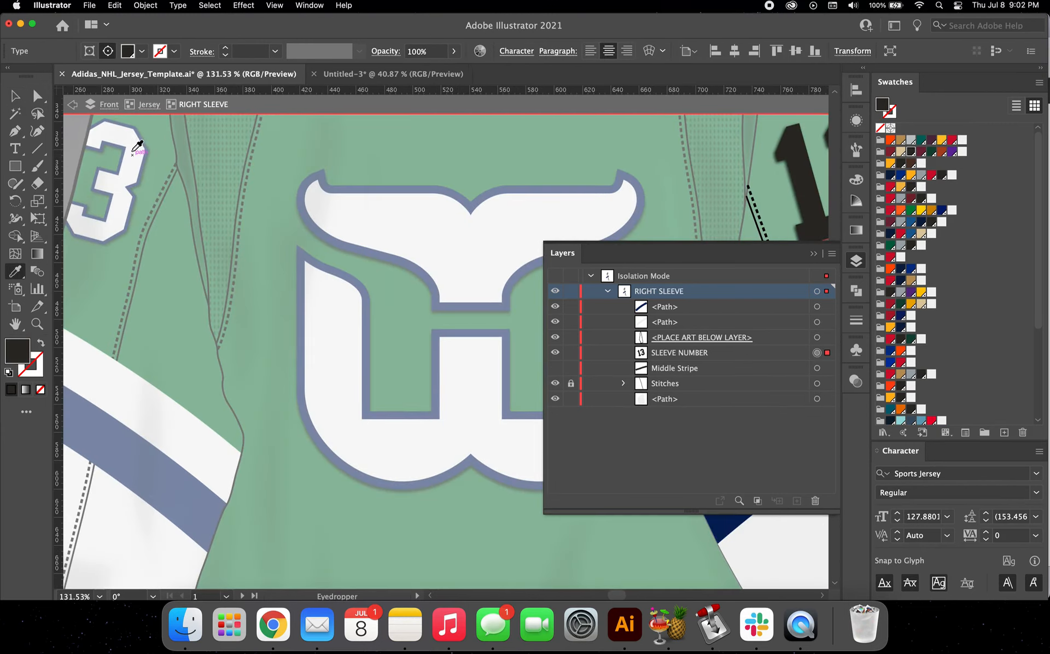
click(98, 133)
scroll(98, 133, down, 5)
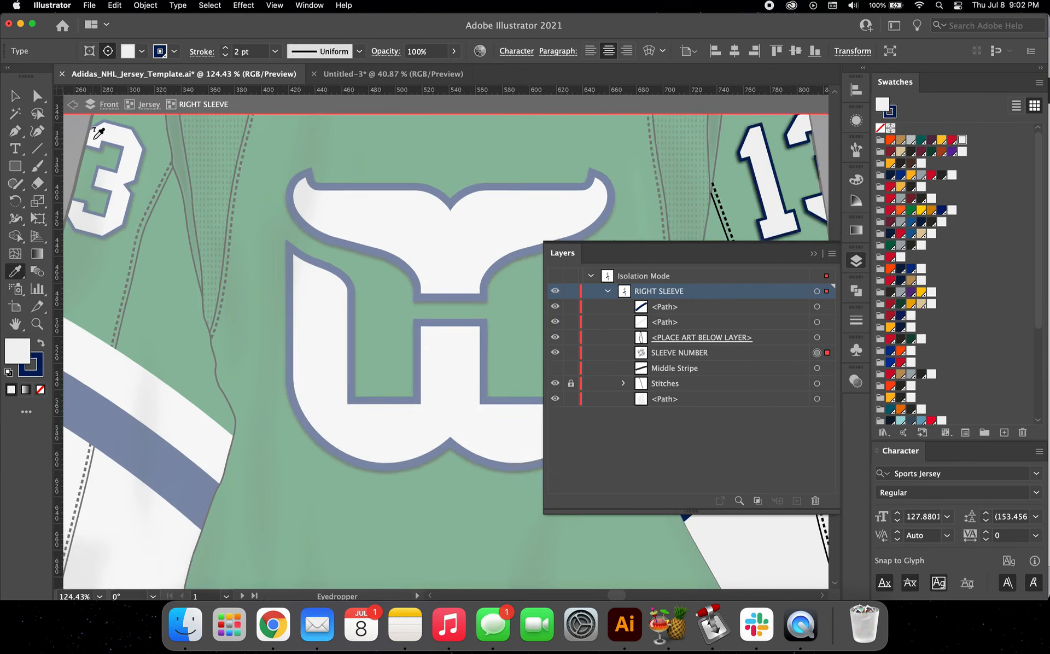
scroll(388, 216, up, 3)
scroll(347, 206, left, 3)
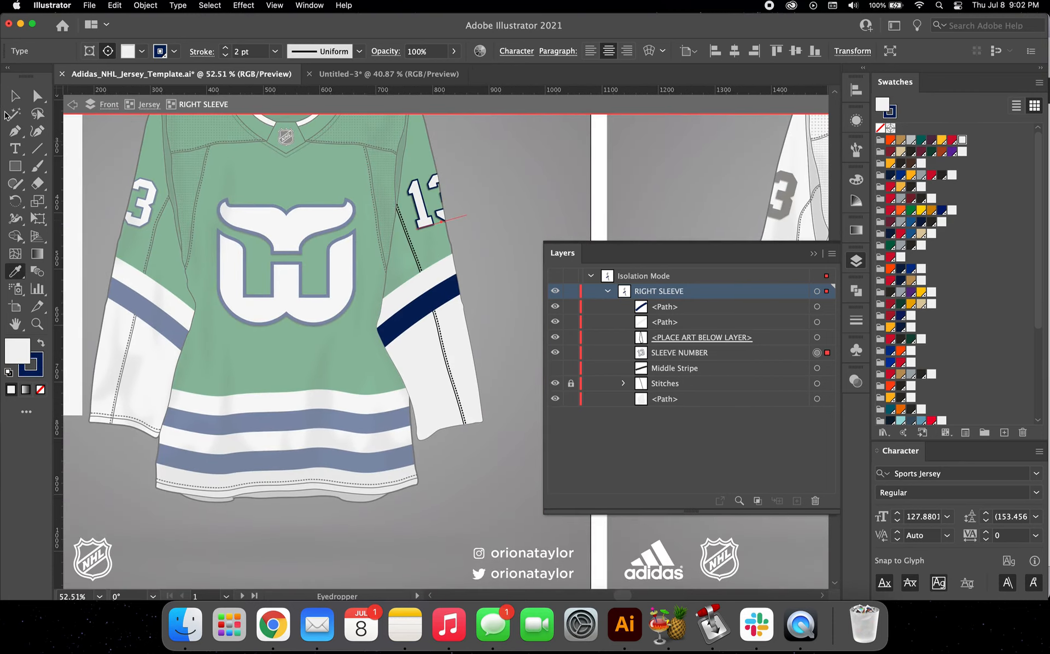
Step: Exit the right sleeve isolation and isolate the whole Jersey group of the front design
click(15, 96)
scroll(280, 239, down, 3)
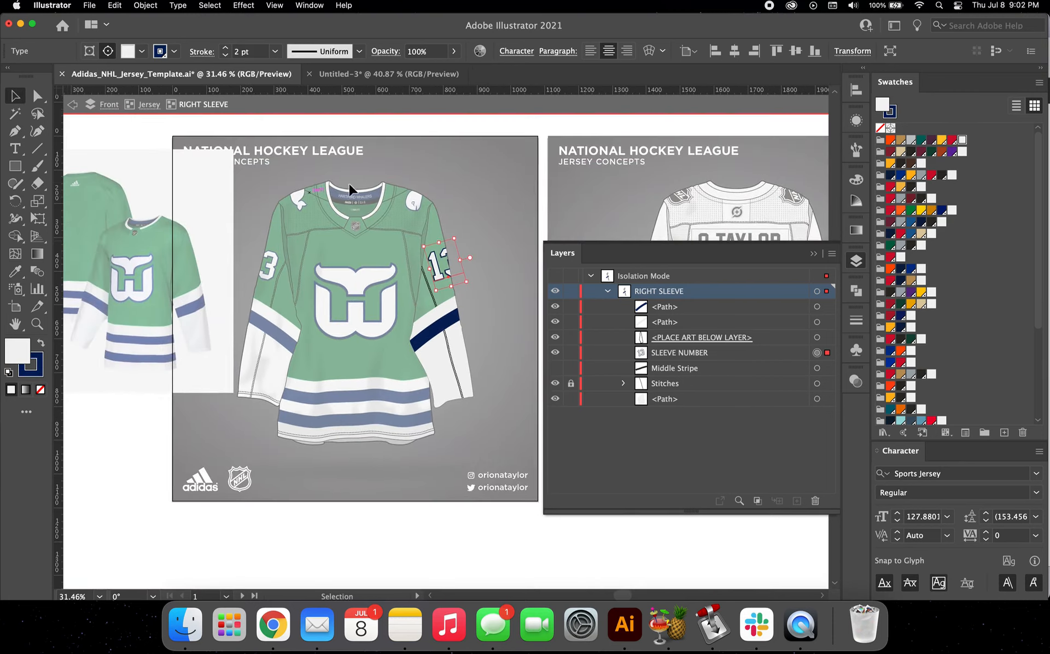
double_click(437, 178)
scroll(449, 245, left, 3)
scroll(450, 245, down, 1)
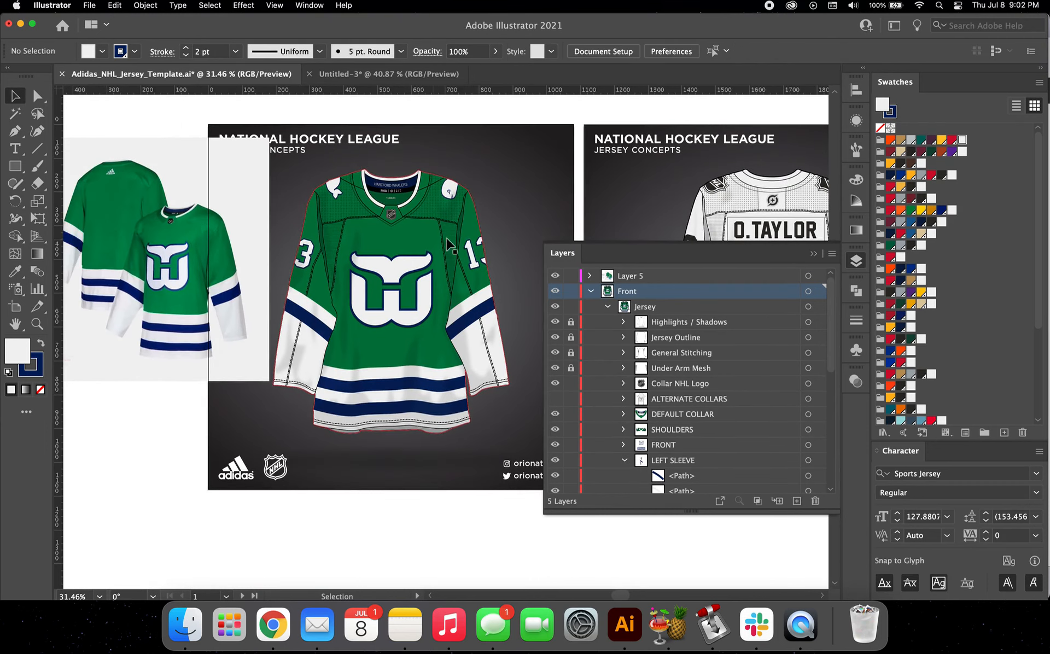
double_click(393, 279)
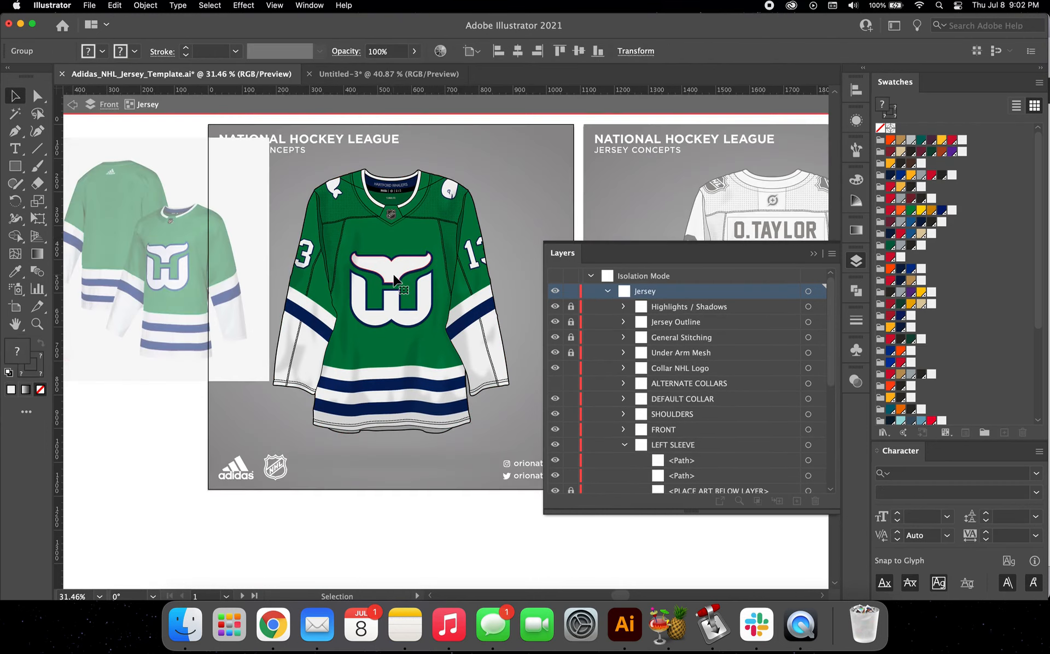
scroll(402, 246, up, 2)
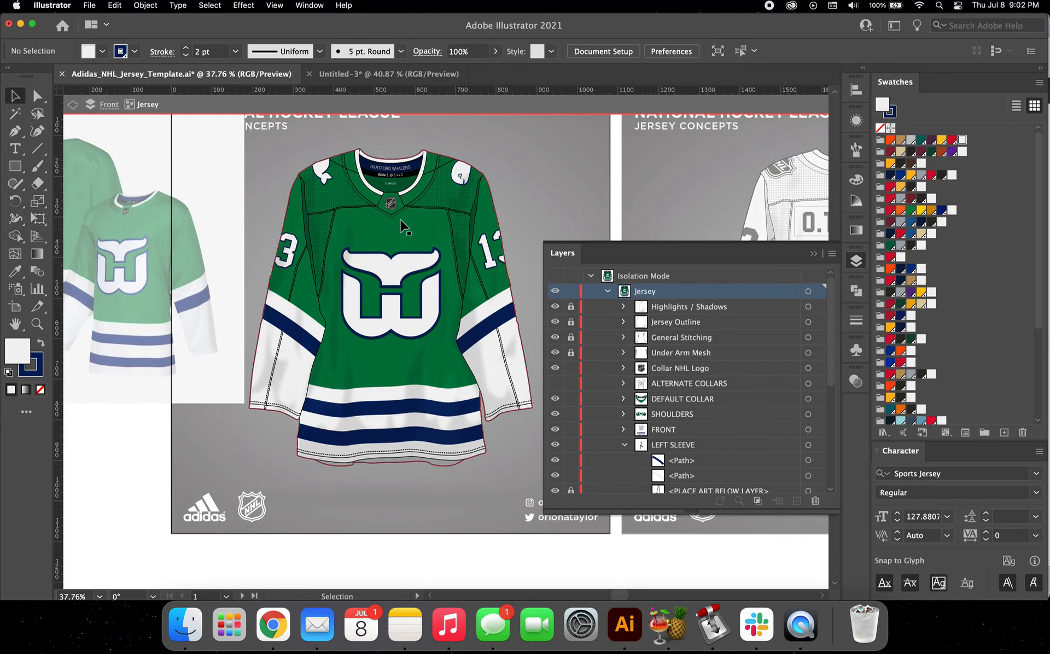
scroll(405, 216, up, 5)
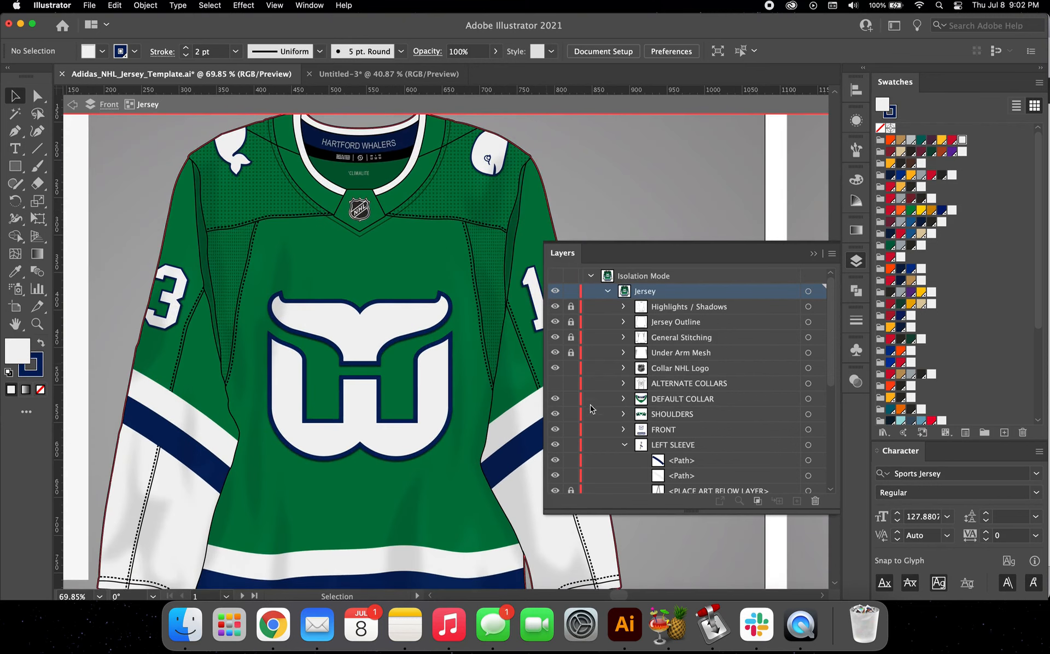
Step: Collapse both sleeve groups in the layer list, then show and expand the ALTERNATE COLLARS group
click(622, 445)
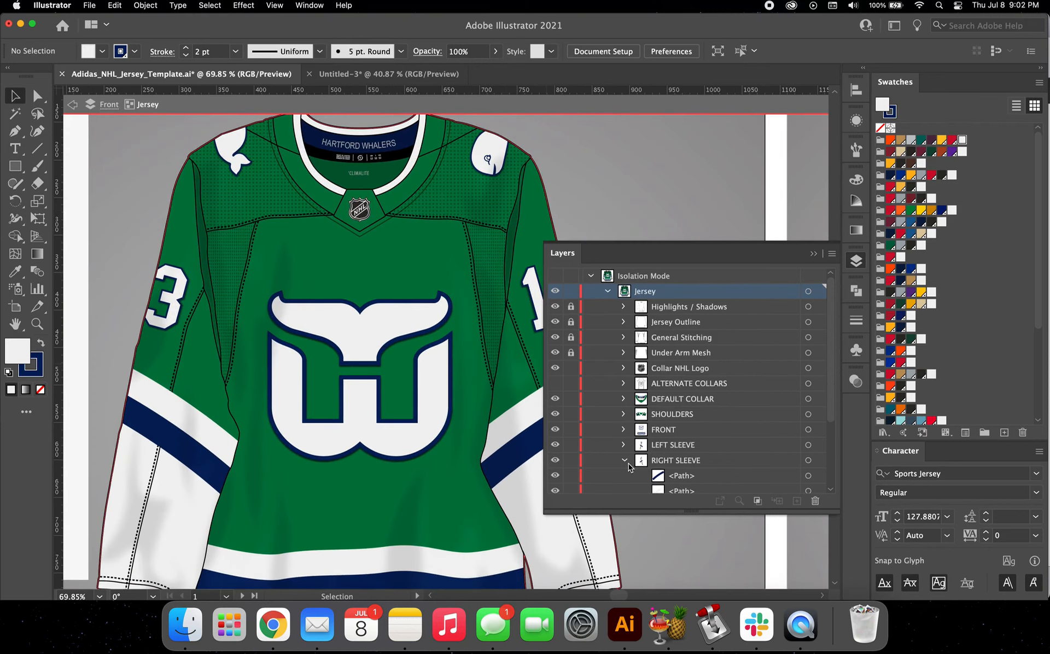
click(624, 460)
click(673, 388)
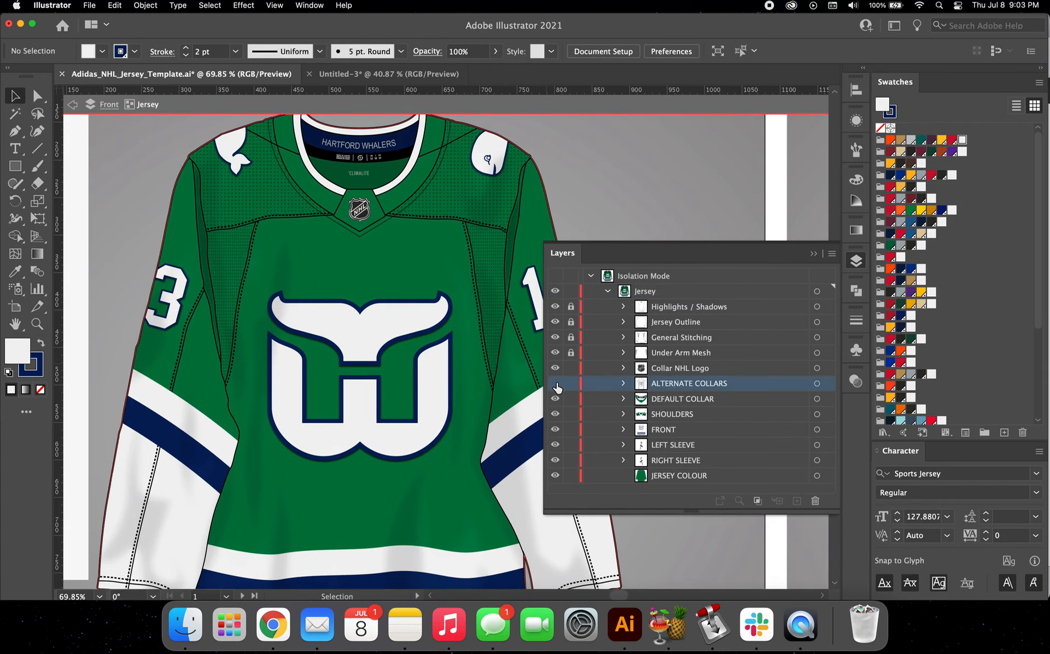
scroll(386, 234, up, 5)
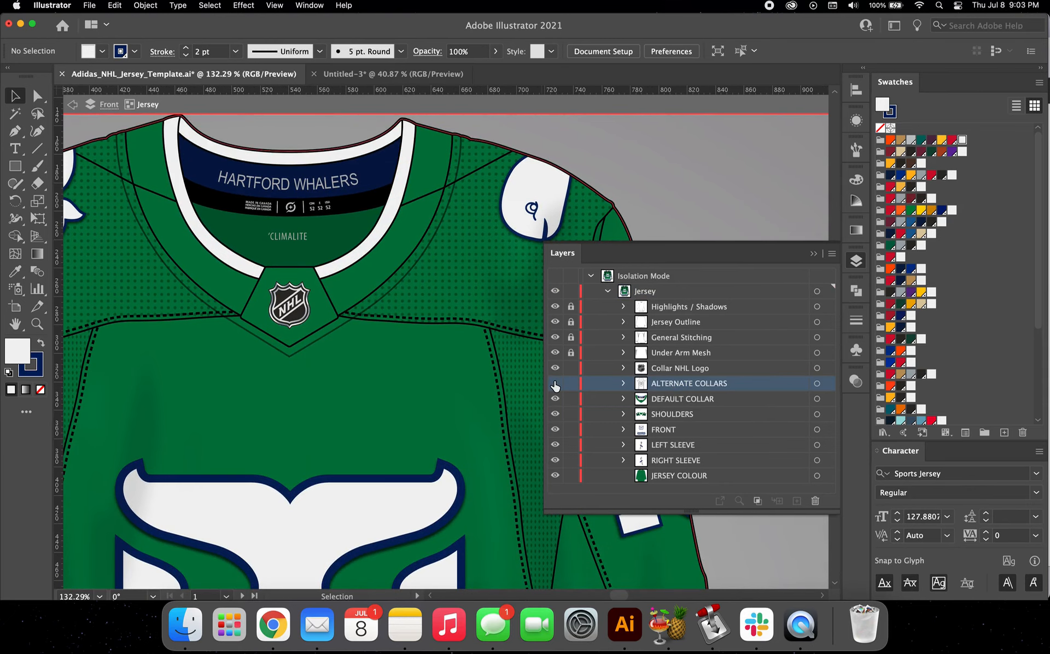
click(555, 384)
click(623, 384)
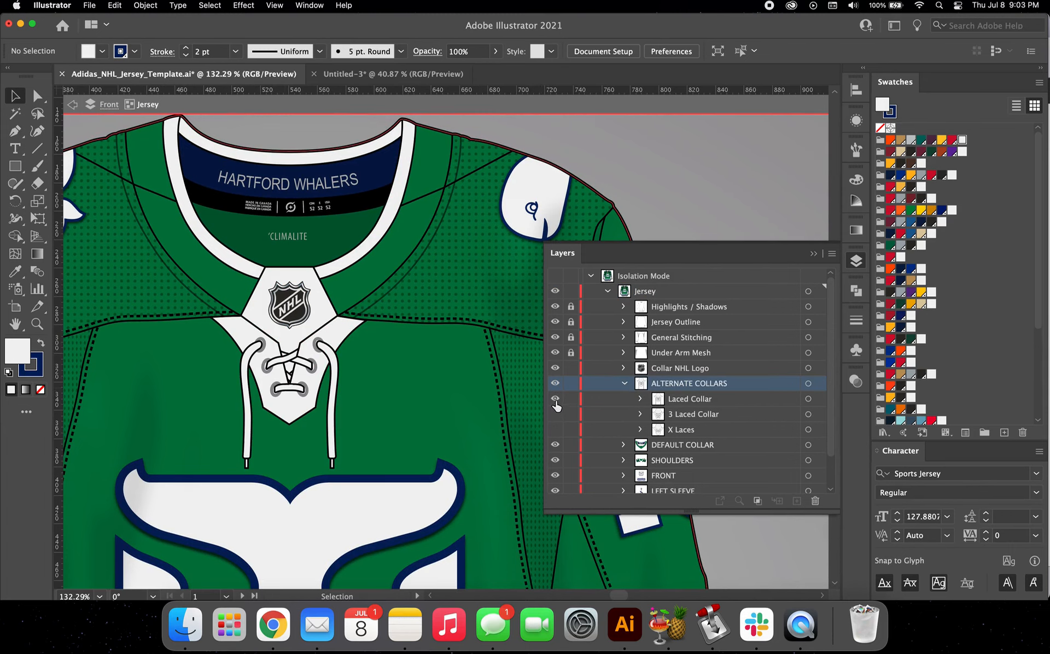
Step: Compare the 3 Laced Collar and X Laces options on the front jersey and return to the Laced Collar
click(555, 399)
click(556, 415)
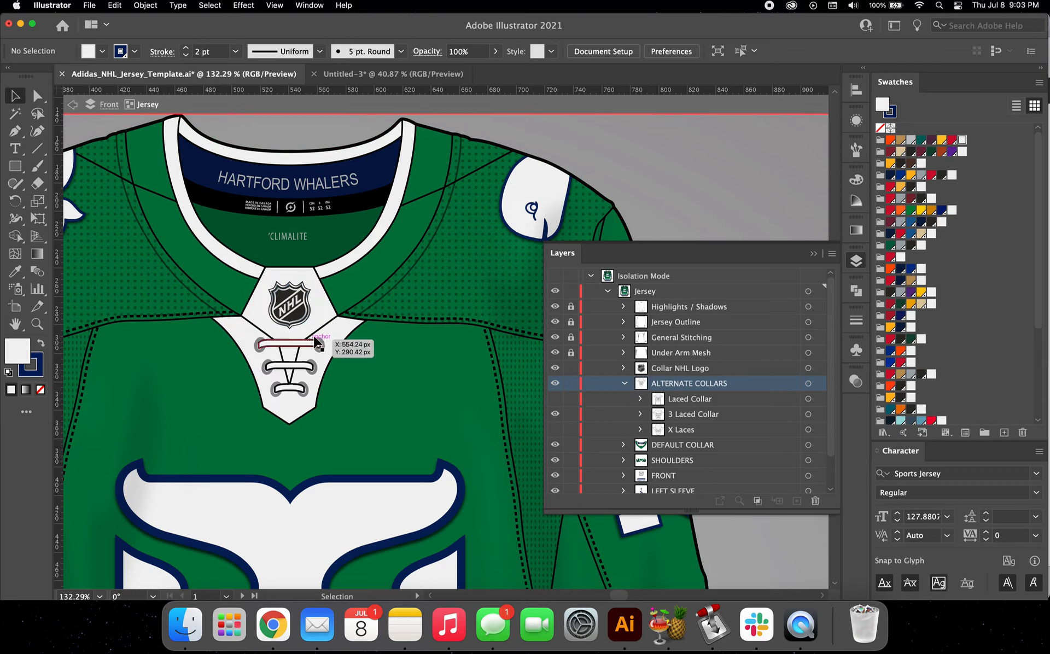
click(555, 415)
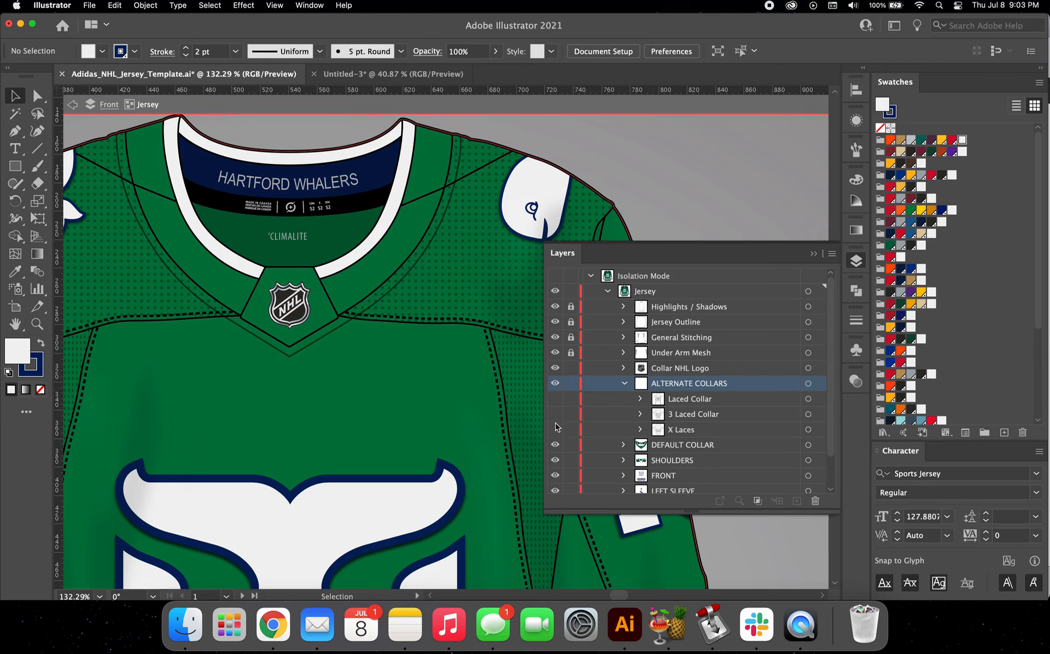
click(555, 429)
scroll(345, 359, down, 2)
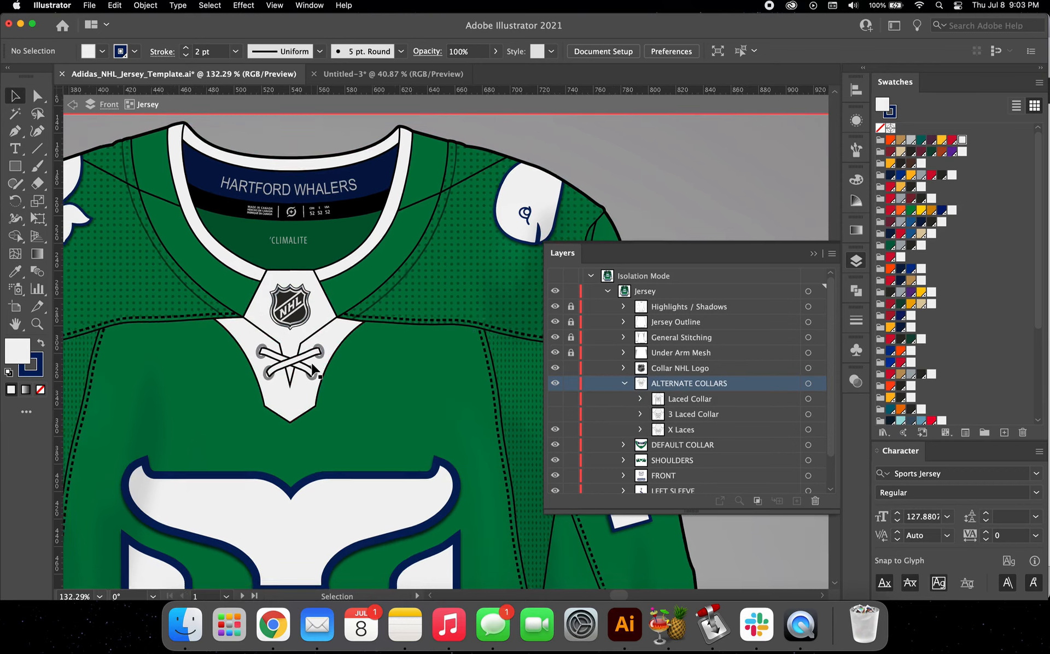
scroll(346, 358, down, 3)
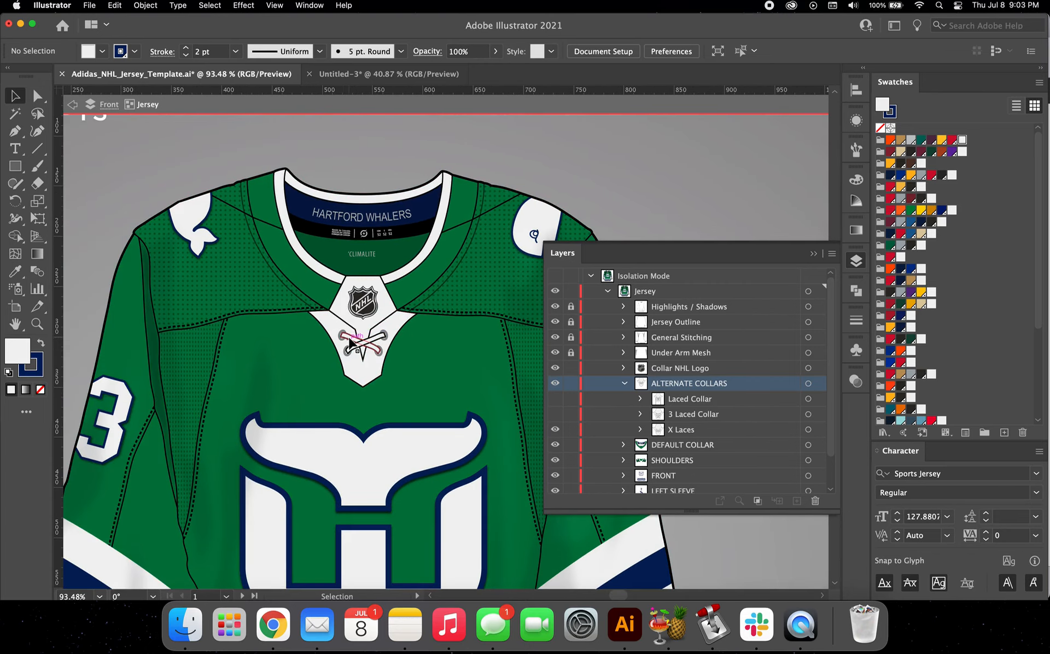
scroll(367, 339, up, 2)
scroll(367, 339, up, 2)
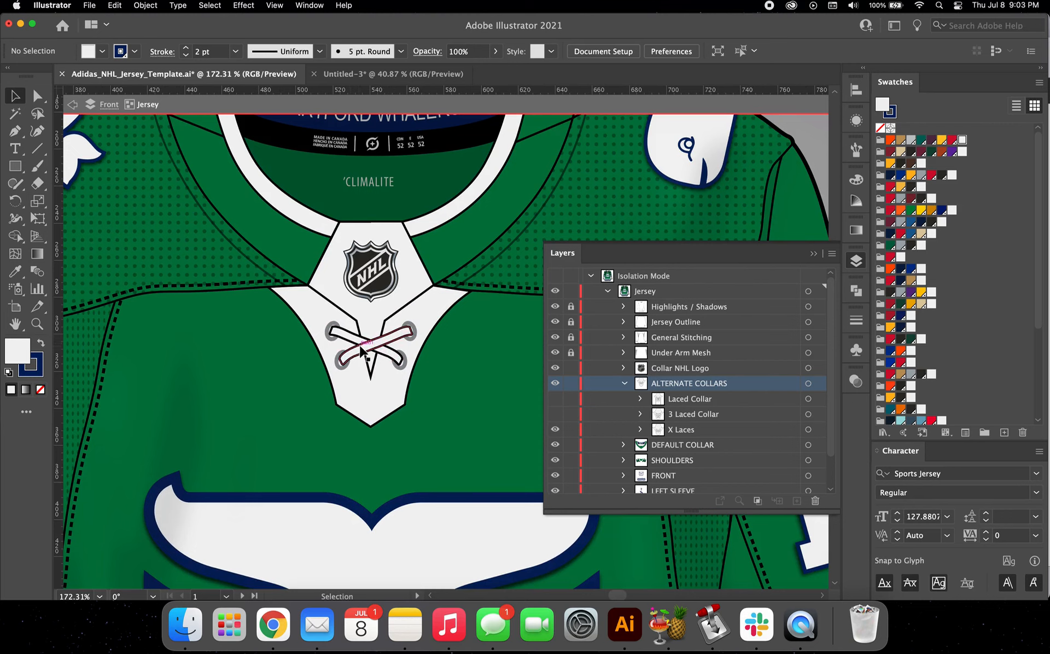
click(555, 430)
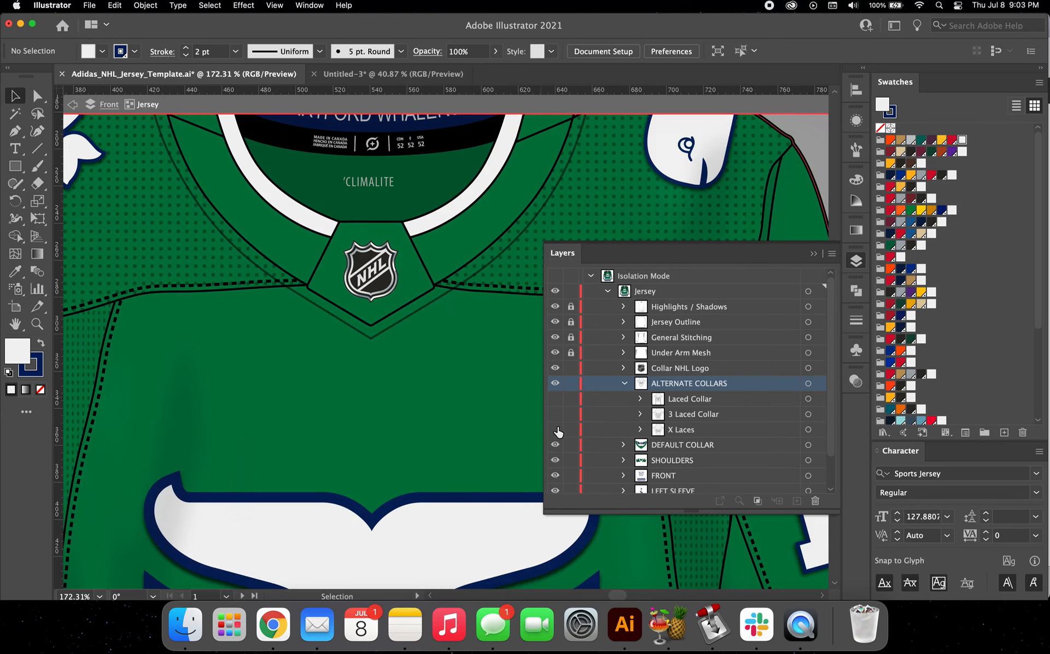
click(554, 399)
scroll(370, 321, down, 2)
scroll(371, 321, up, 2)
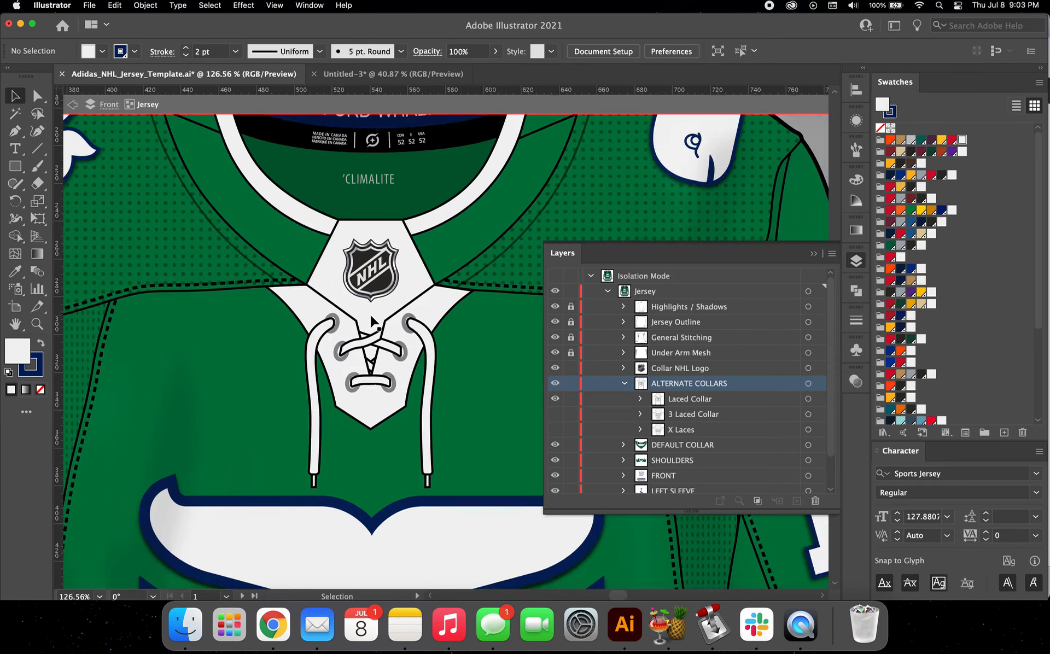
Step: Fill the Laced Collar's off-white panels with the jersey's green swatch and exit the front jersey isolation
click(37, 95)
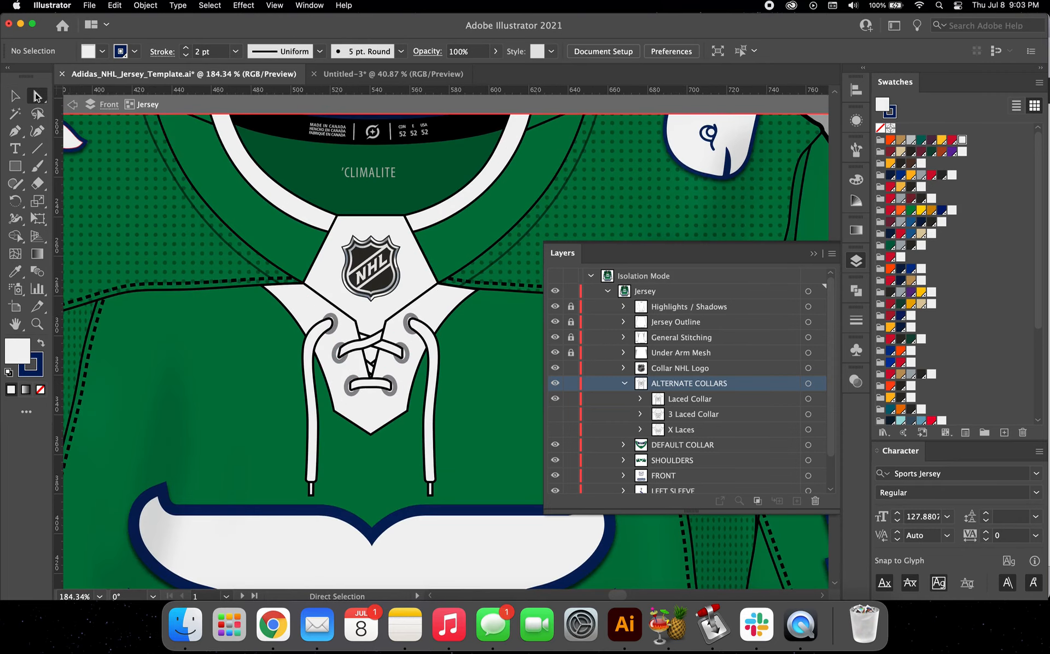
scroll(345, 295, up, 1)
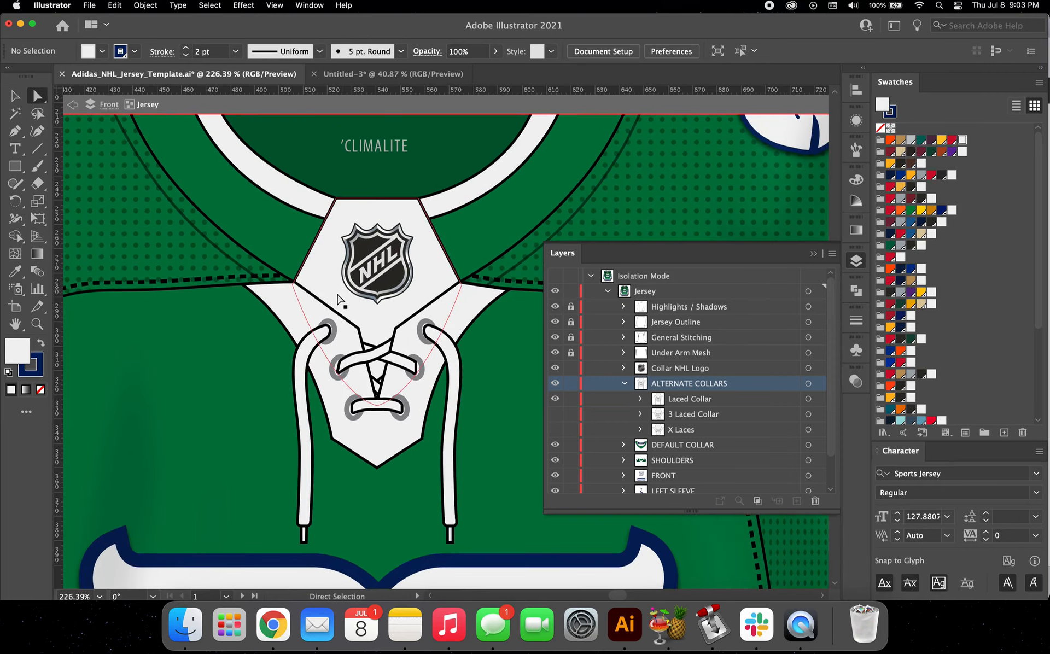
click(334, 292)
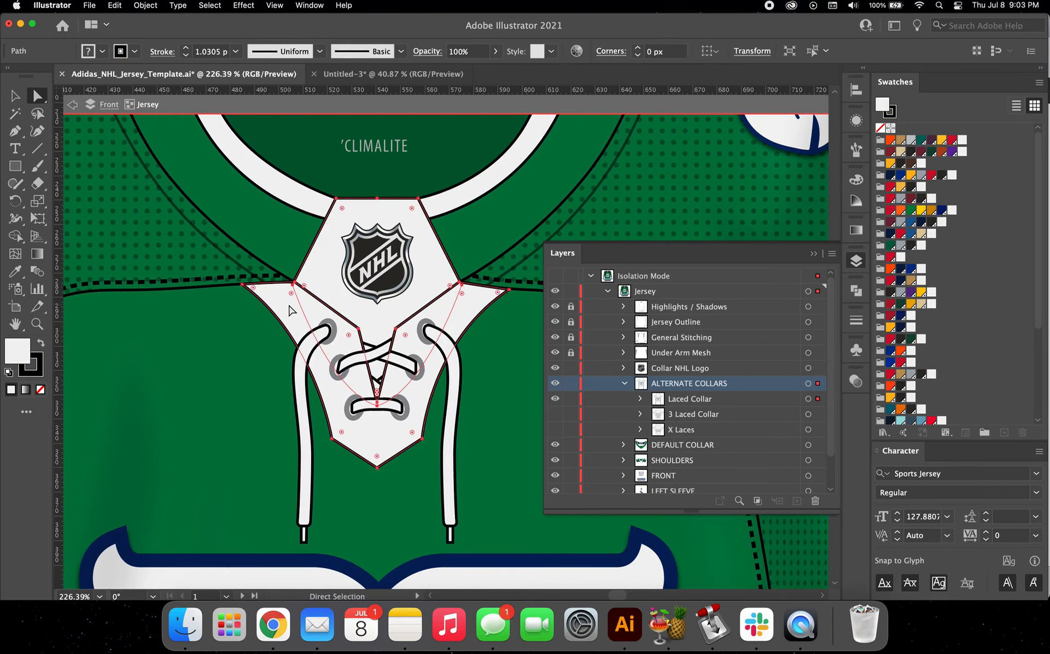
scroll(935, 301, down, 5)
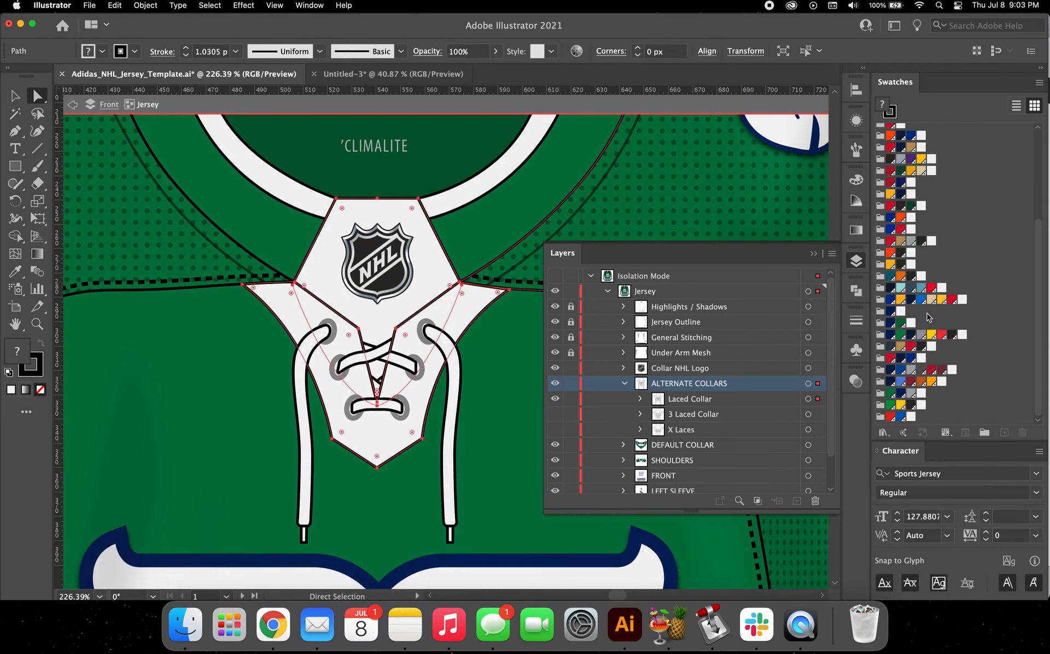
click(891, 393)
scroll(395, 325, down, 4)
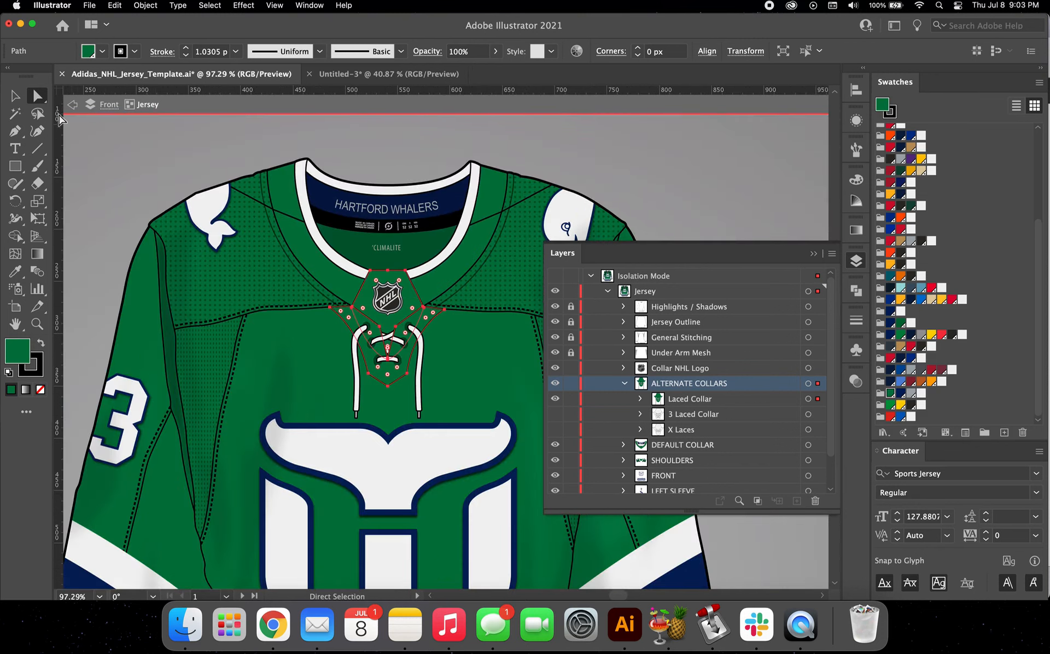
key(v)
scroll(273, 265, down, 2)
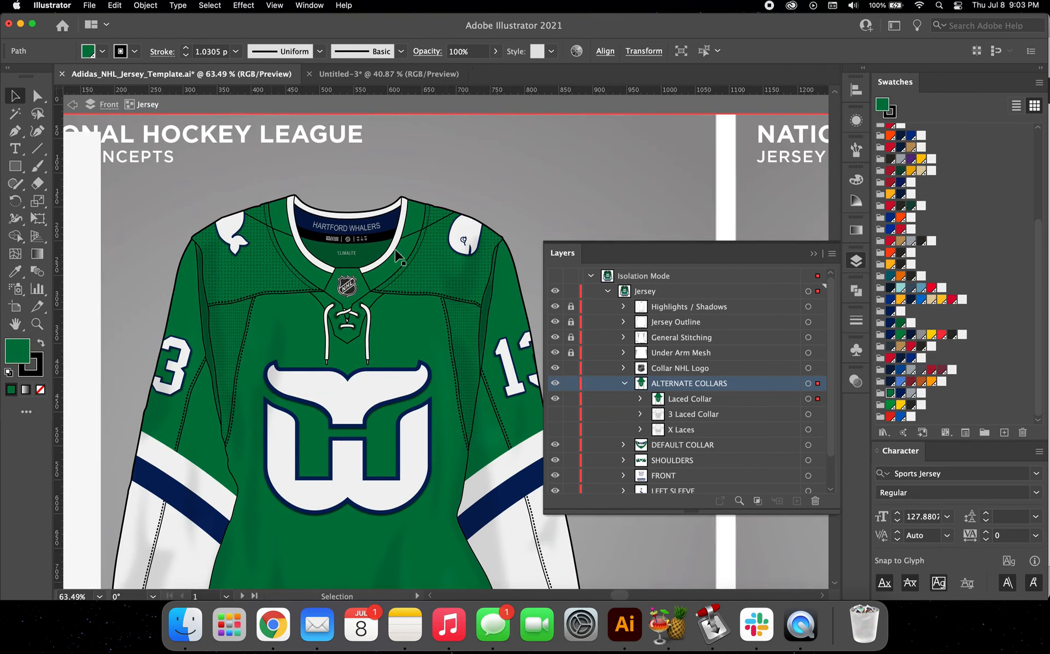
click(513, 207)
scroll(512, 207, down, 4)
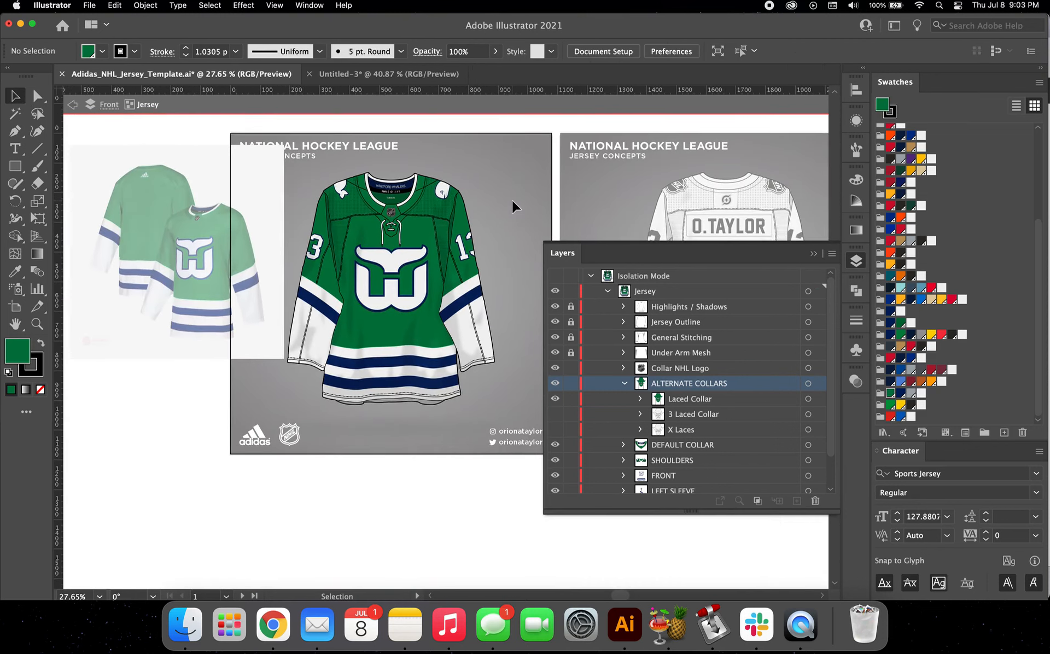
double_click(502, 203)
scroll(383, 225, down, 3)
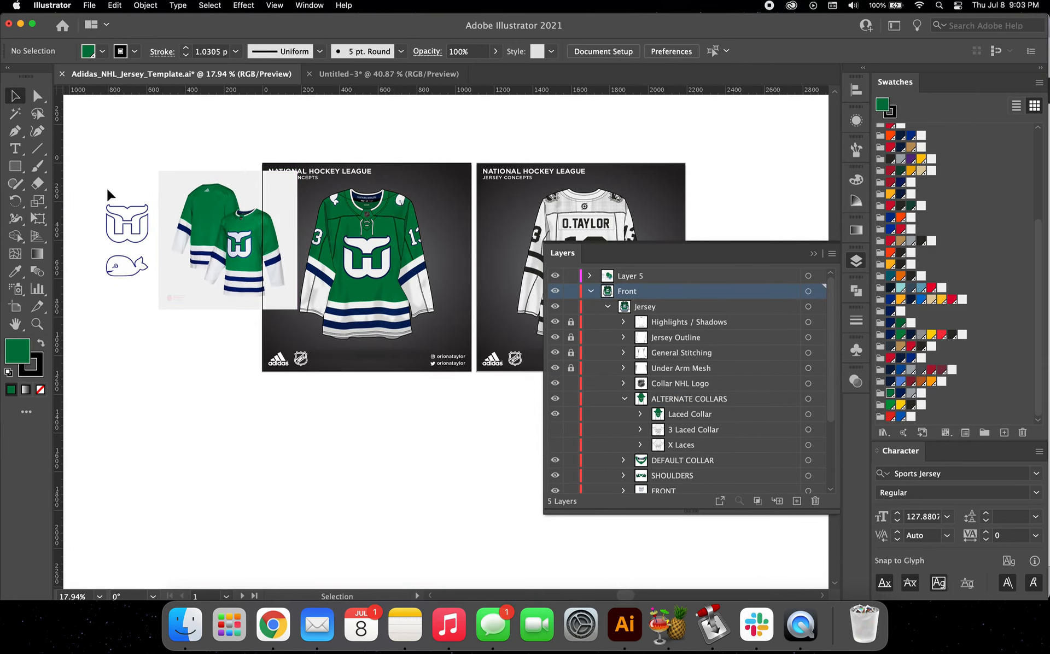
Step: Move the jersey reference image beside the back design and delete the loose logo outlines that accompany it
click(199, 288)
scroll(200, 286, down, 2)
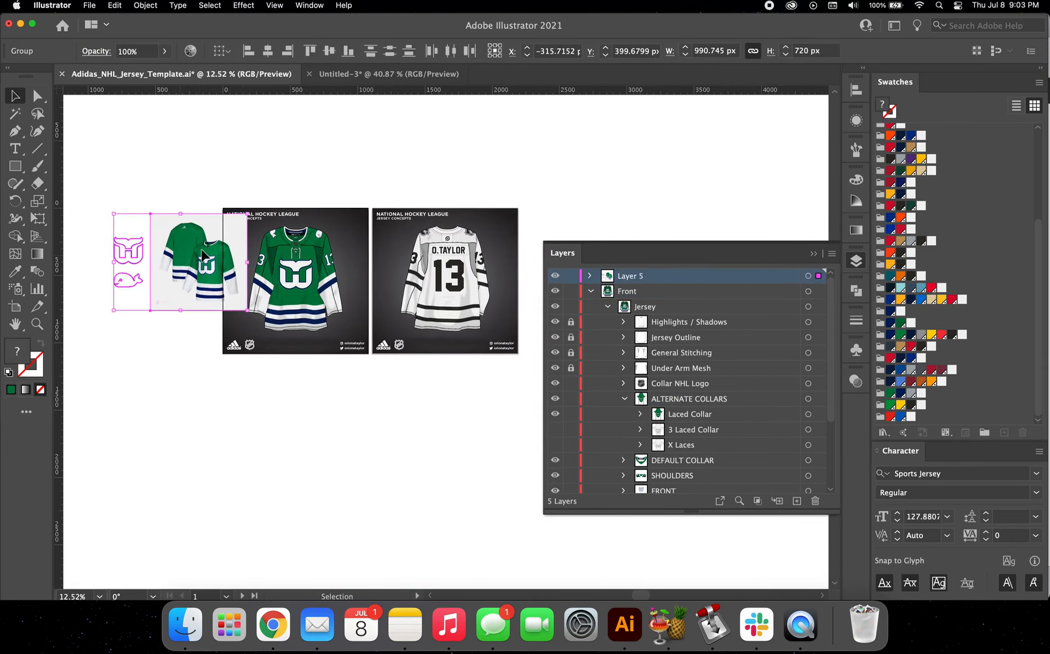
mouse_move(182, 261)
mouse_down()
mouse_move(578, 191)
mouse_move(584, 205)
mouse_move(522, 209)
mouse_move(508, 225)
mouse_up()
click(538, 224)
key(Delete)
Step: Collapse the Front layer with its Jersey group and expand the Back layer
scroll(507, 224, up, 4)
scroll(507, 225, up, 1)
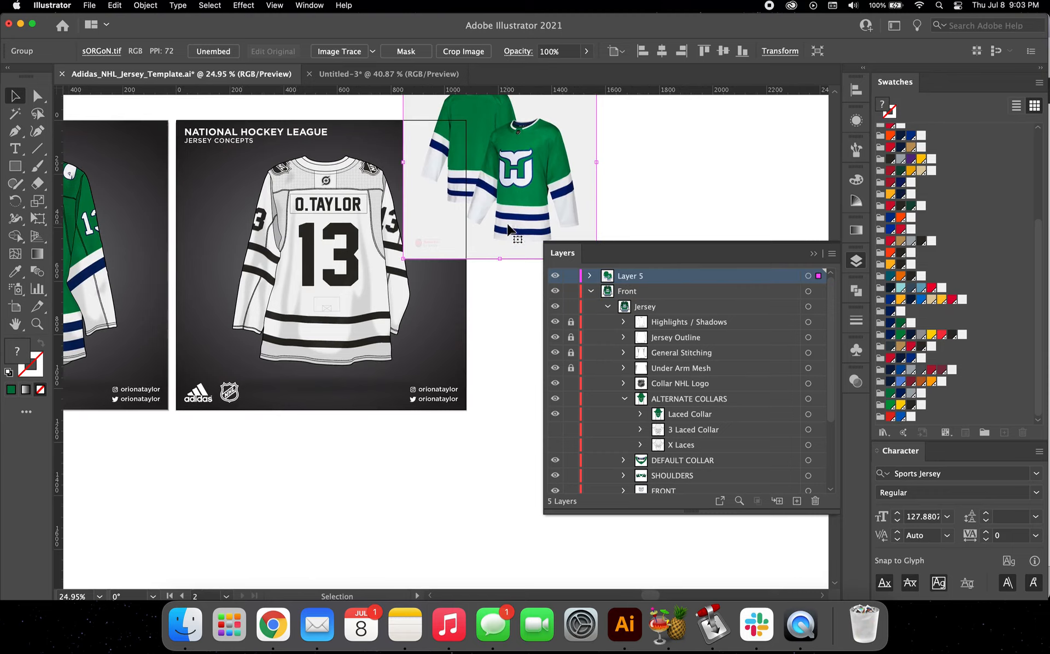
click(608, 306)
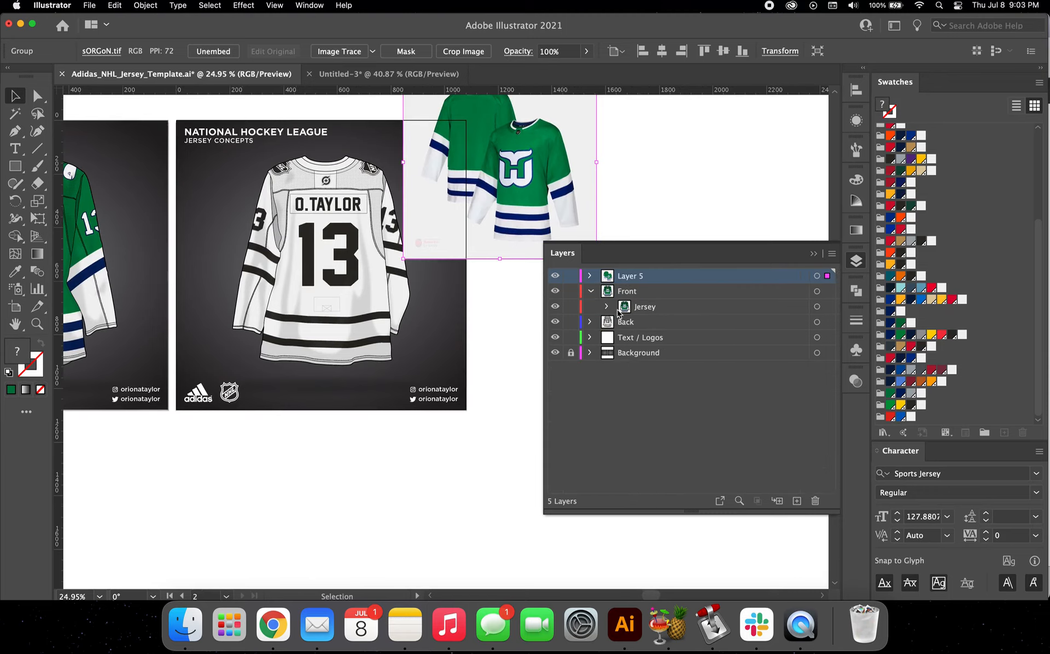
click(590, 323)
click(591, 292)
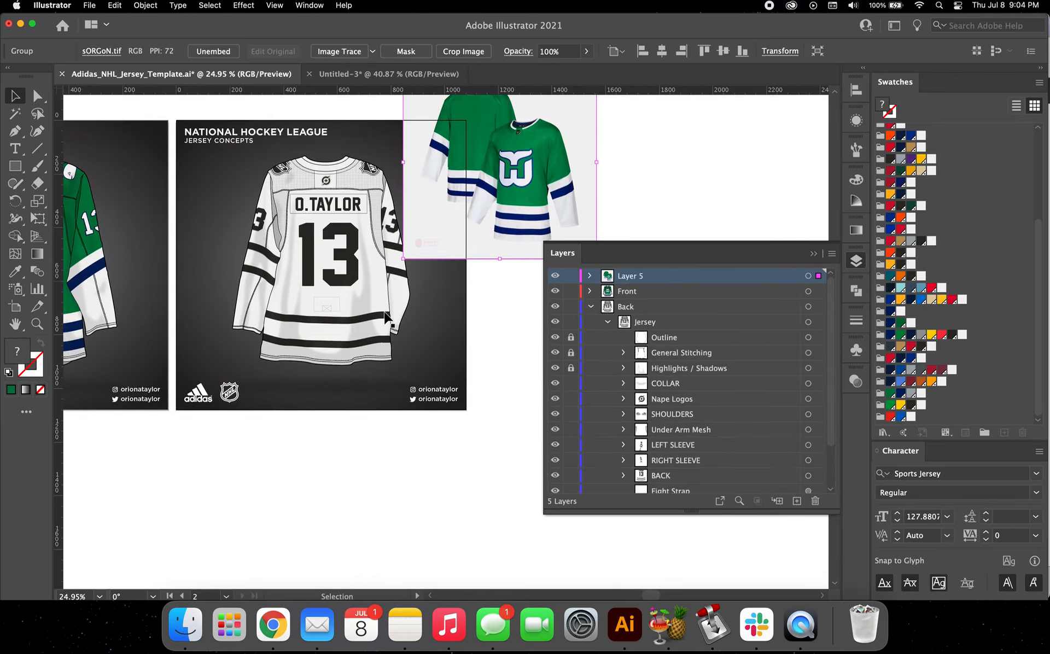
Step: Isolate the COLLAR group within the back design's Jersey group and expand its contents
scroll(386, 317, up, 2)
scroll(447, 161, up, 1)
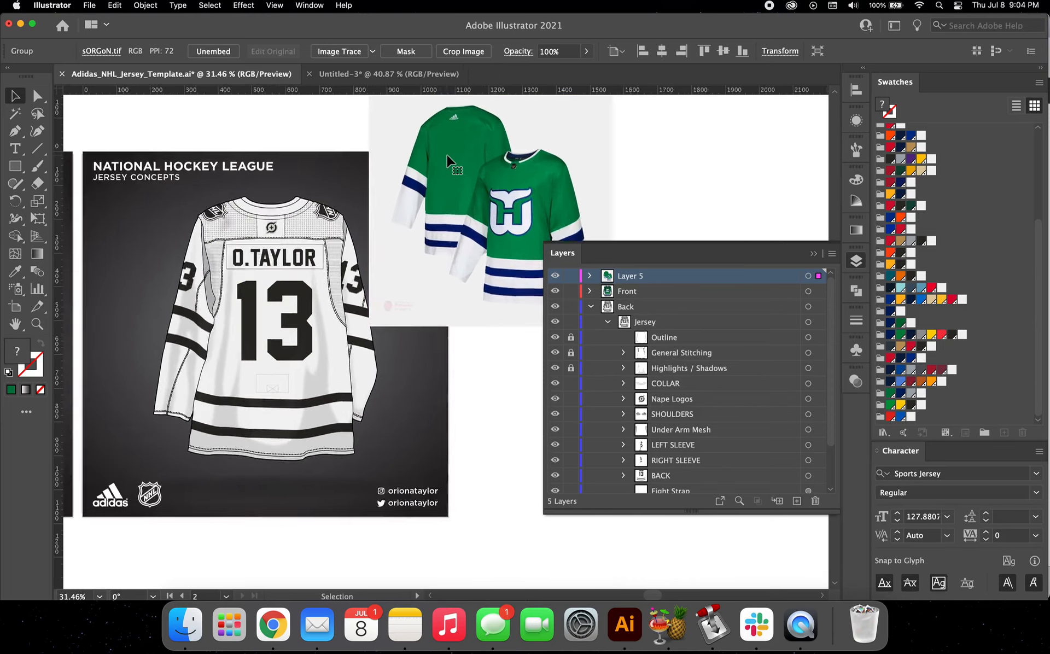
scroll(447, 161, up, 1)
scroll(140, 275, up, 1)
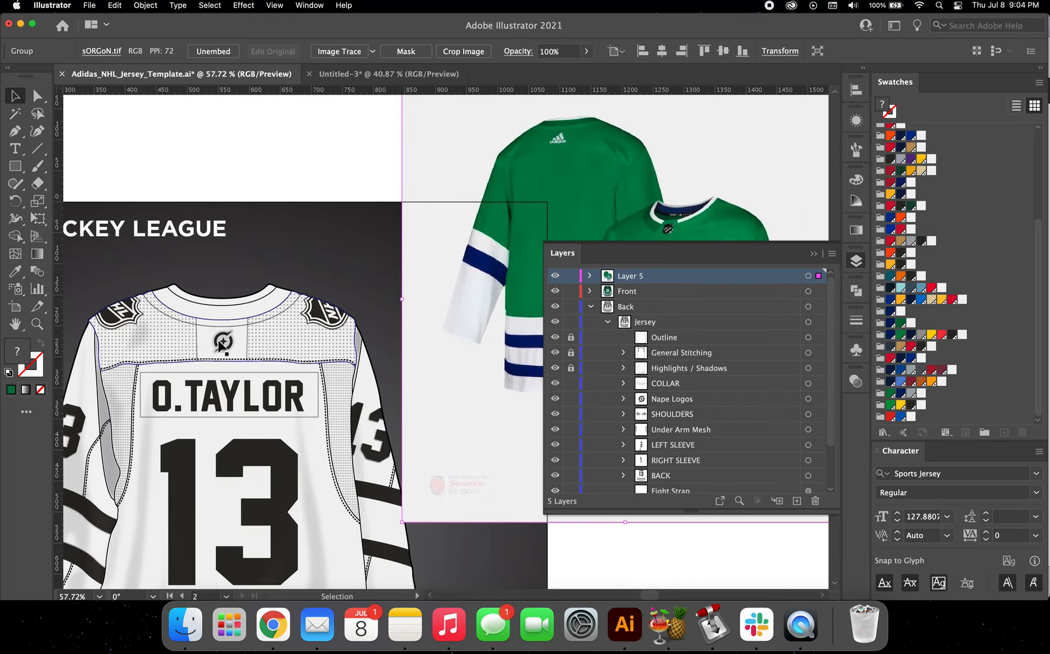
double_click(224, 316)
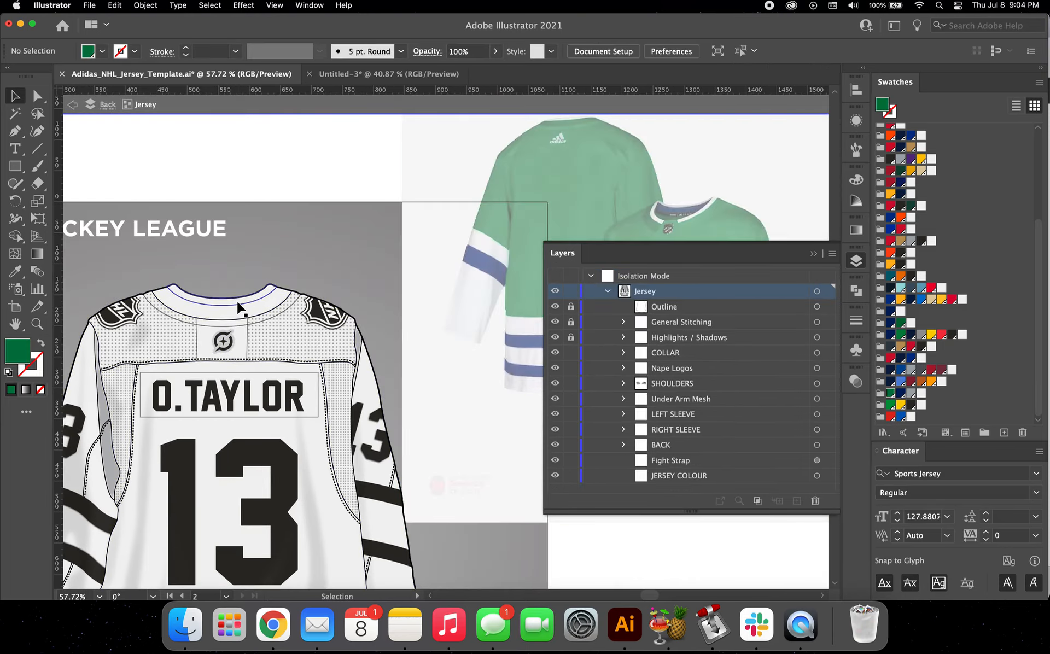
click(228, 311)
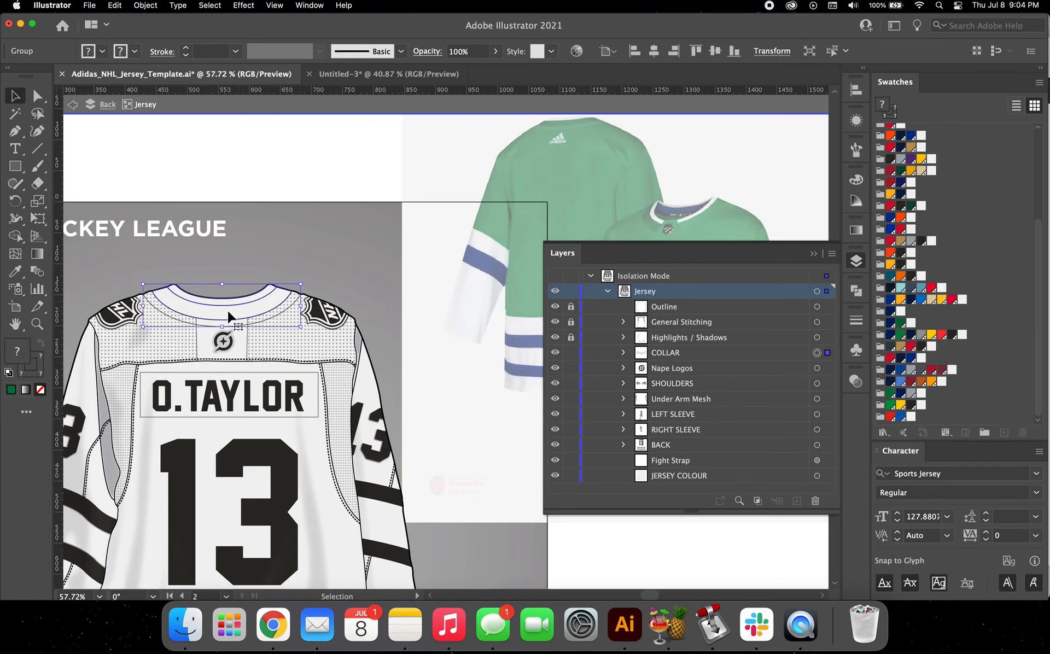
double_click(225, 315)
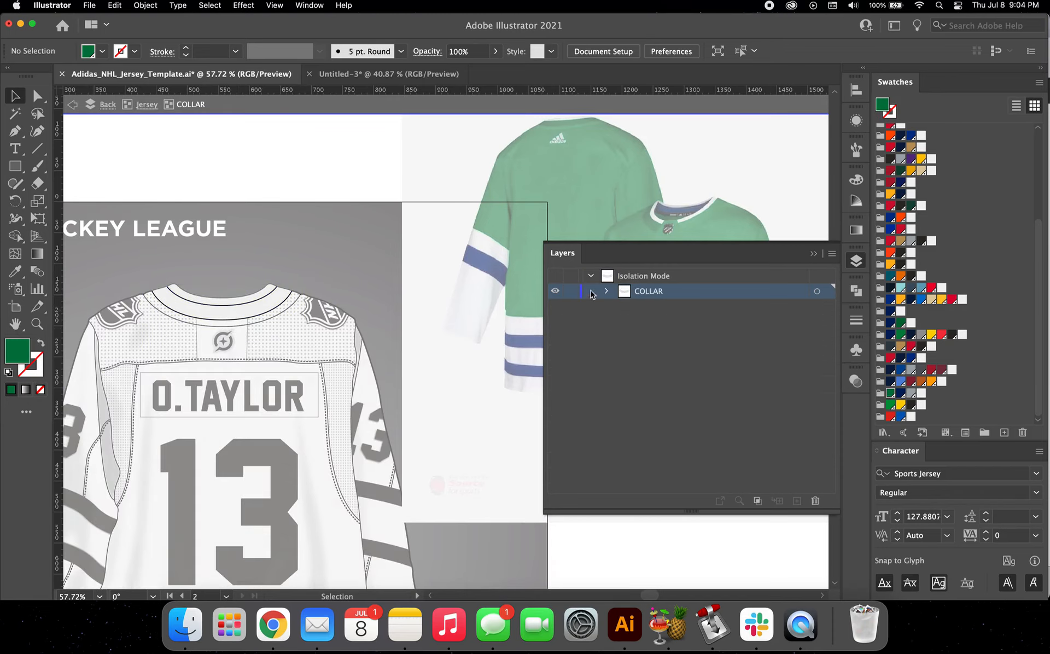
click(607, 291)
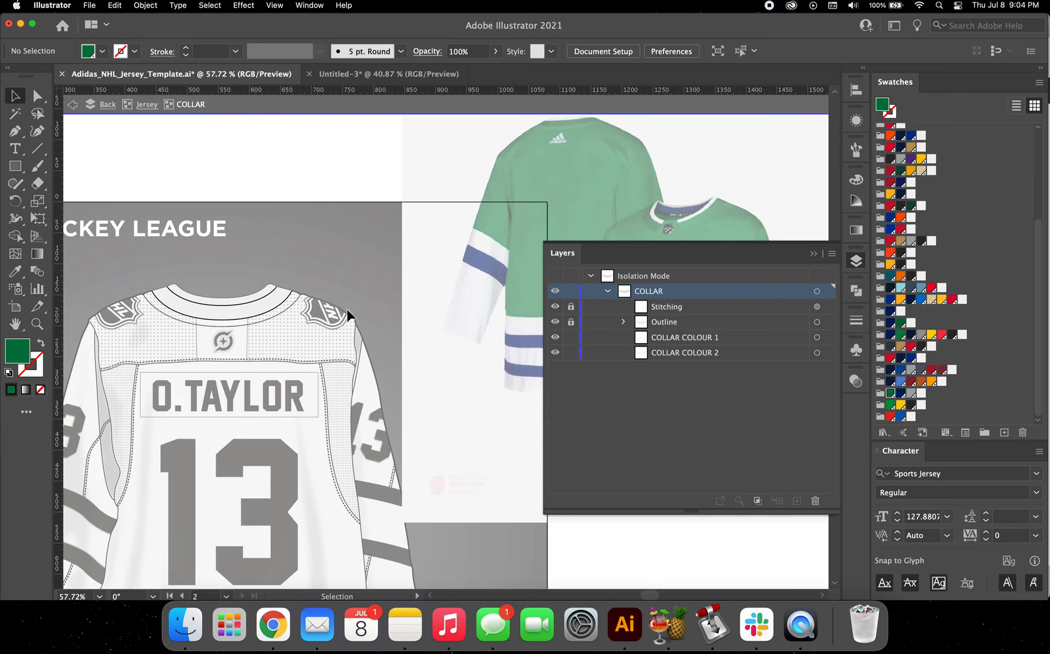
Step: Fill COLLAR COLOUR 2 on the back jersey with the same green swatch and return to the Jersey group
click(256, 304)
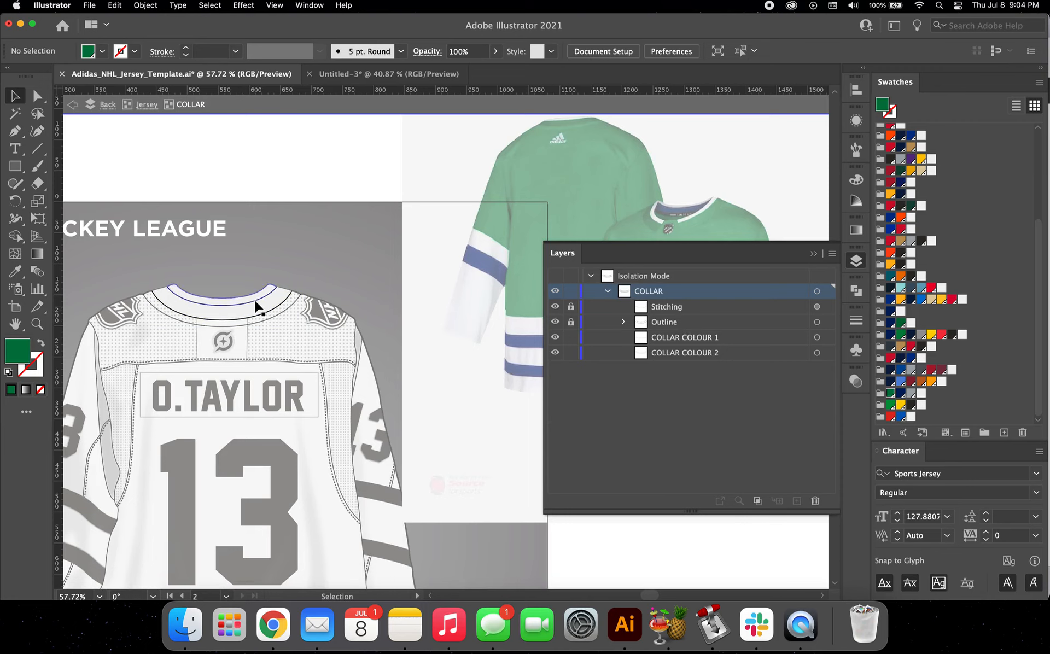
click(285, 304)
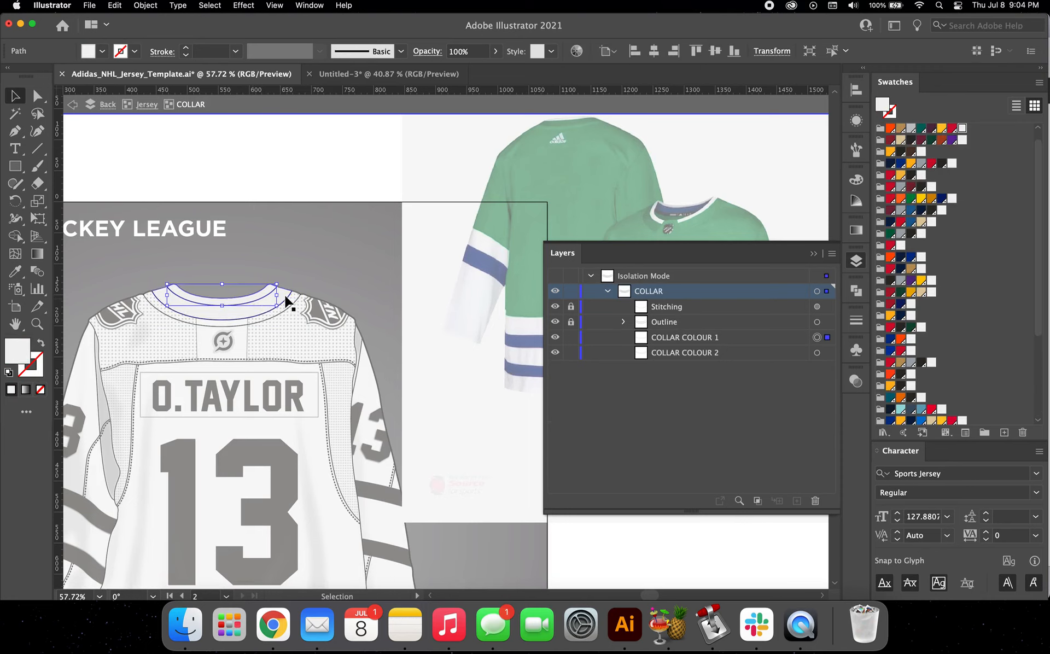
scroll(982, 304, down, 5)
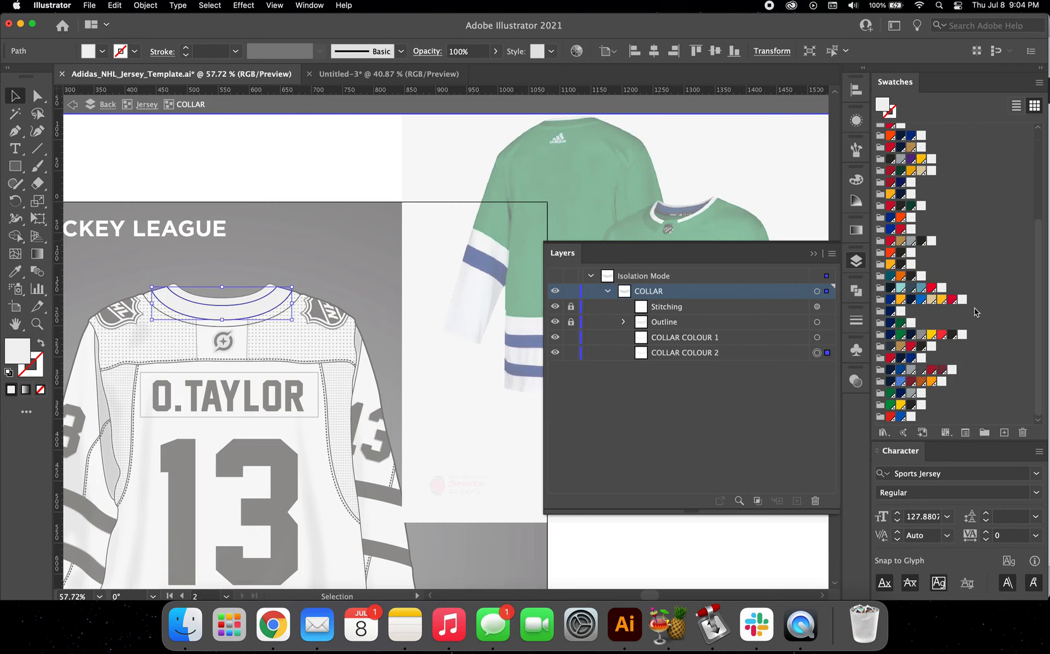
click(890, 393)
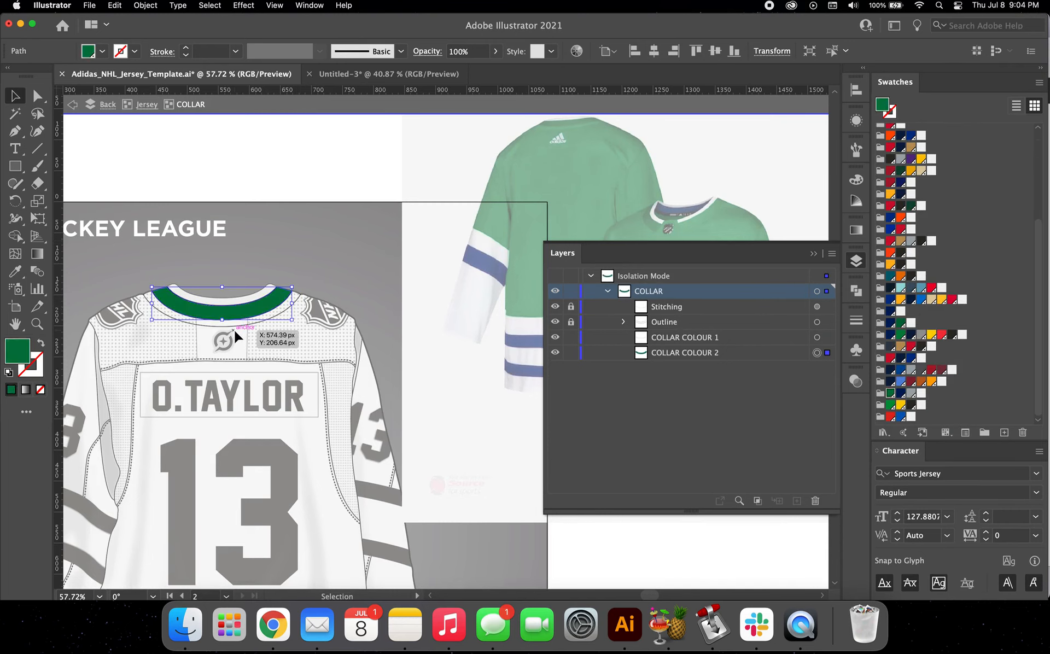
click(146, 105)
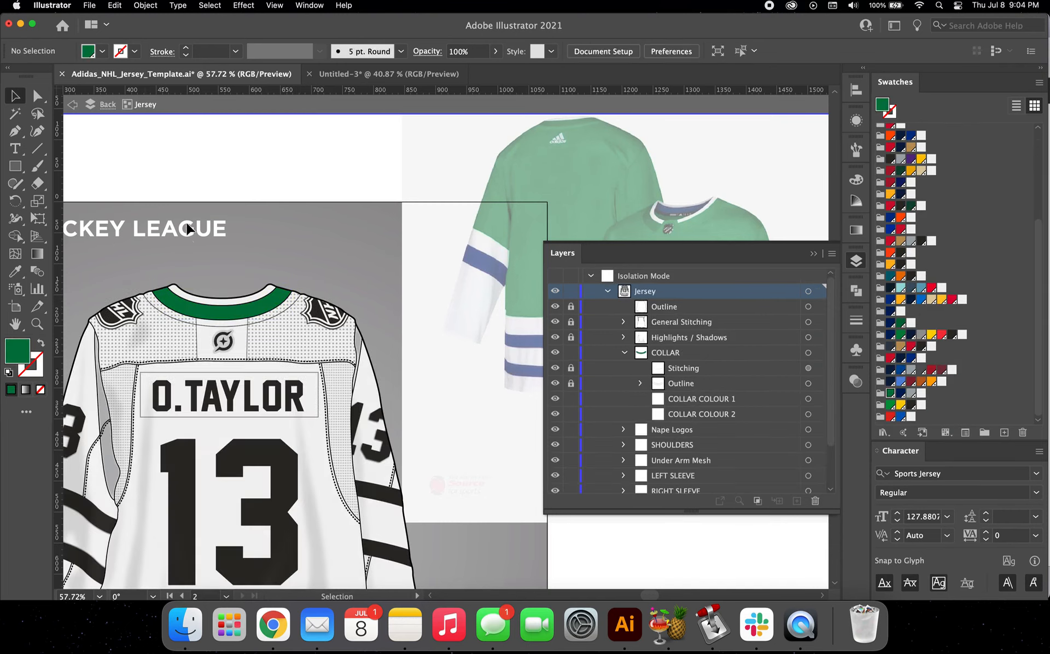
Step: Isolate the Shoulder Logos group on the front jersey and copy both whale logos
scroll(451, 208, right, 3)
scroll(452, 209, up, 1)
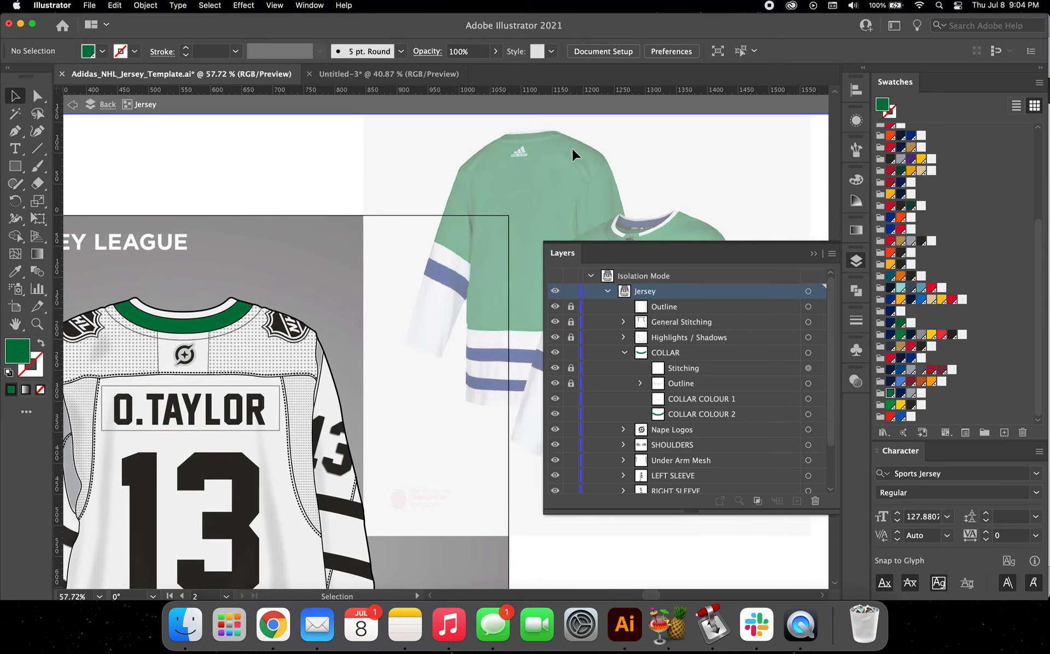
scroll(562, 156, left, 8)
scroll(562, 157, down, 2)
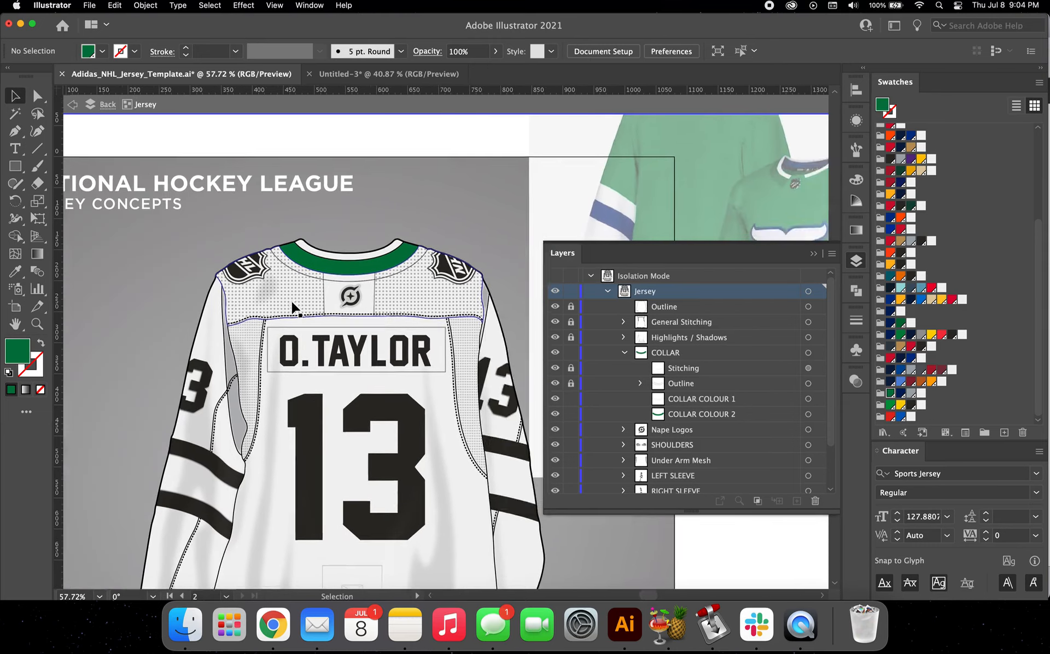
scroll(338, 309, left, 15)
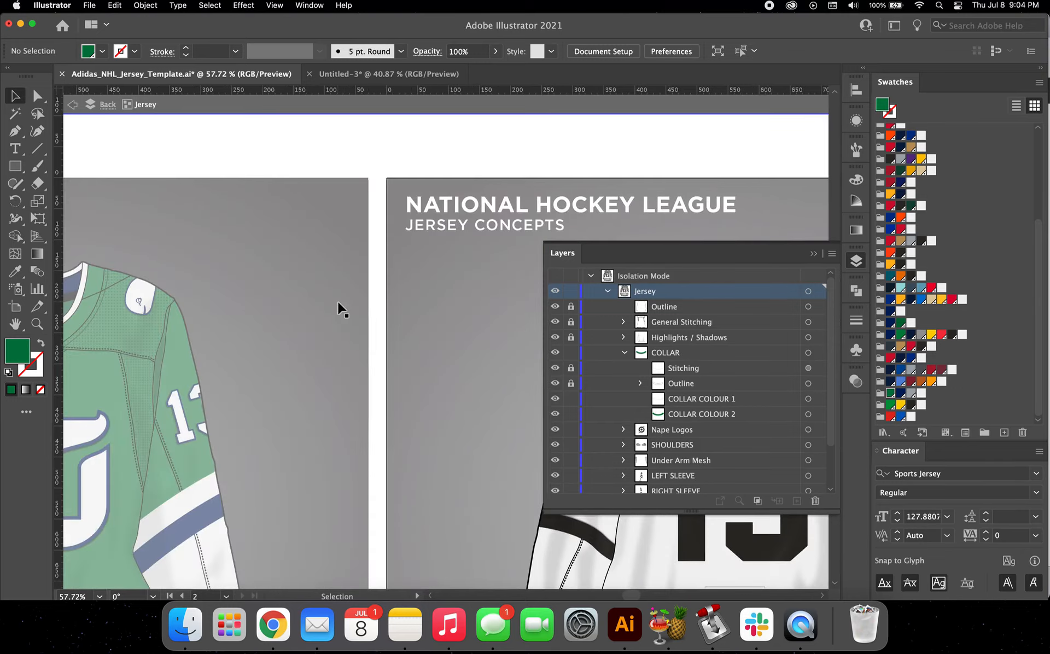
double_click(283, 295)
double_click(283, 295)
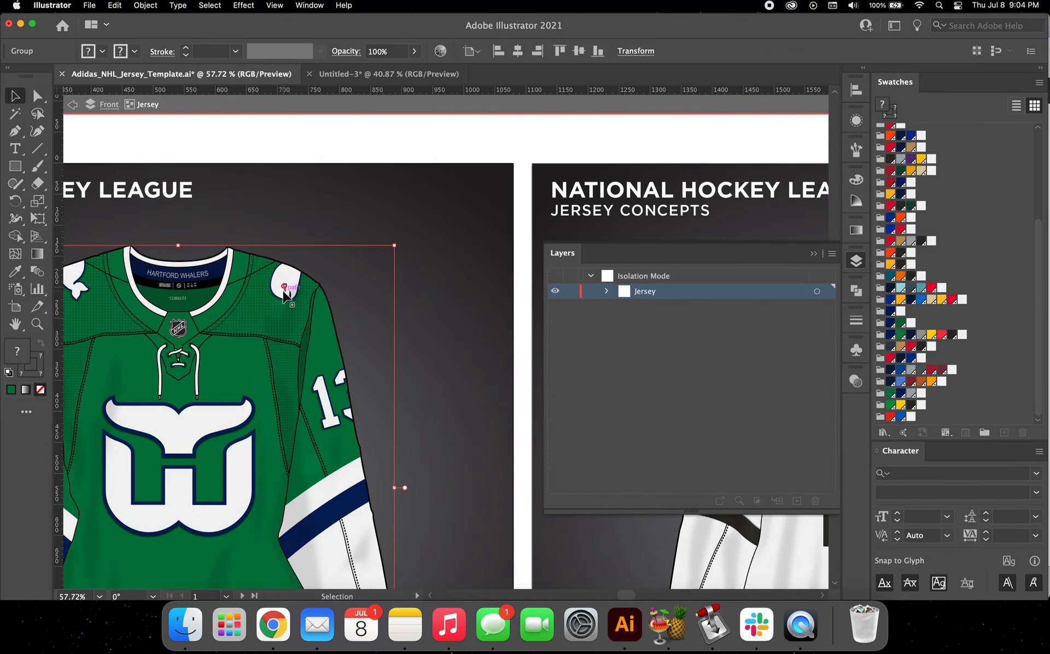
double_click(282, 295)
scroll(284, 295, left, 3)
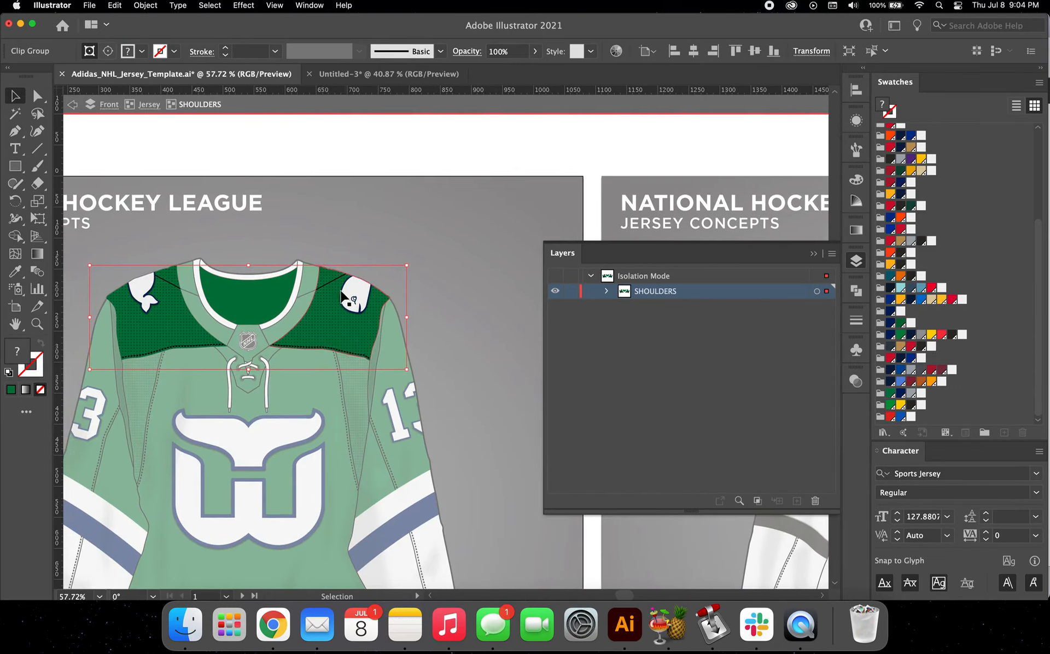
double_click(354, 295)
shift+click(145, 302)
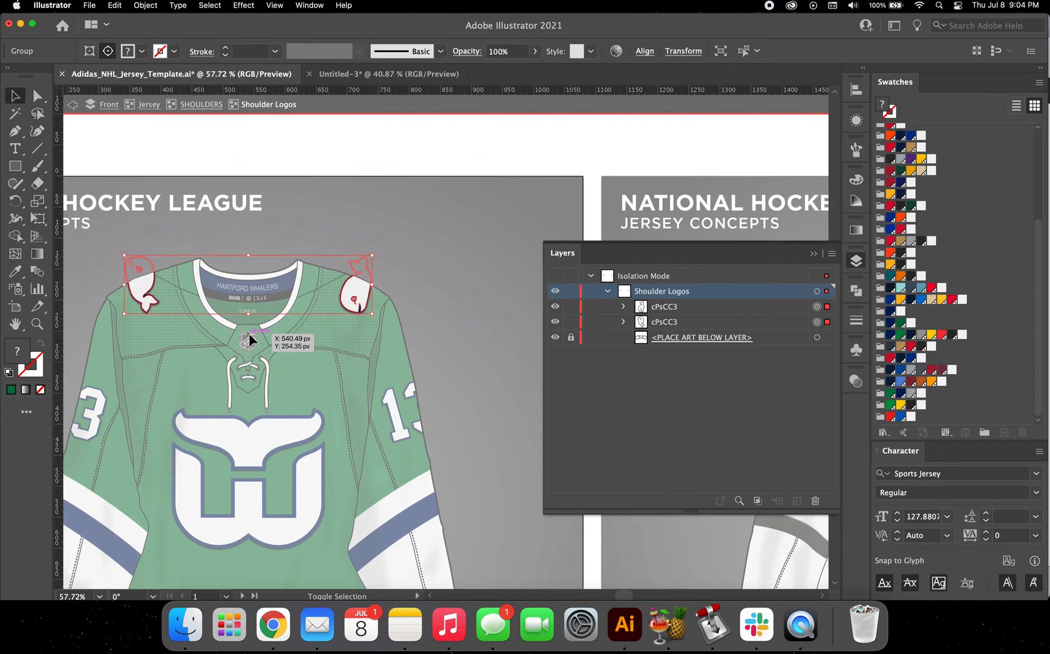
Step: Leave the front design's isolation and isolate the Shoulder Logos group within the back jersey's SHOULDERS group
scroll(252, 330, right, 15)
scroll(253, 330, right, 5)
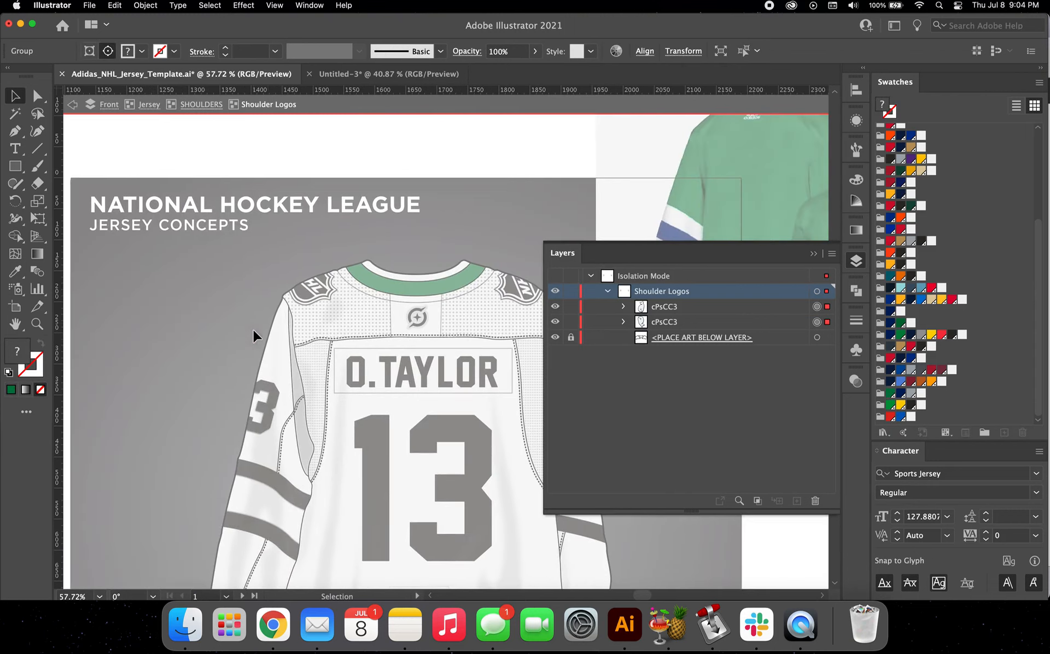
double_click(307, 293)
scroll(302, 295, right, 2)
double_click(302, 296)
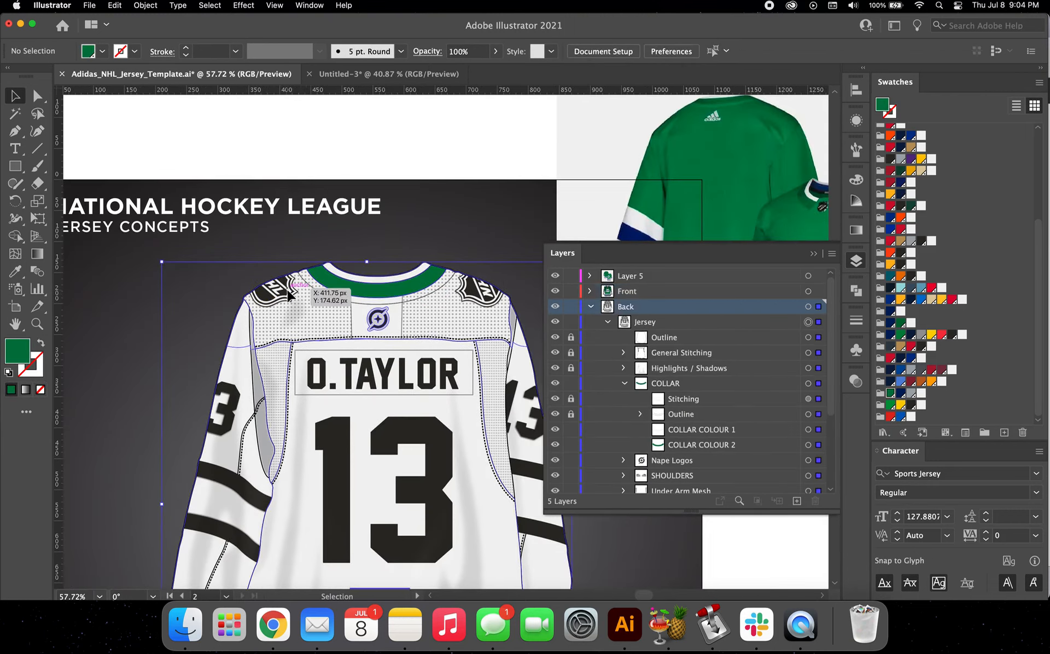
click(288, 294)
double_click(289, 294)
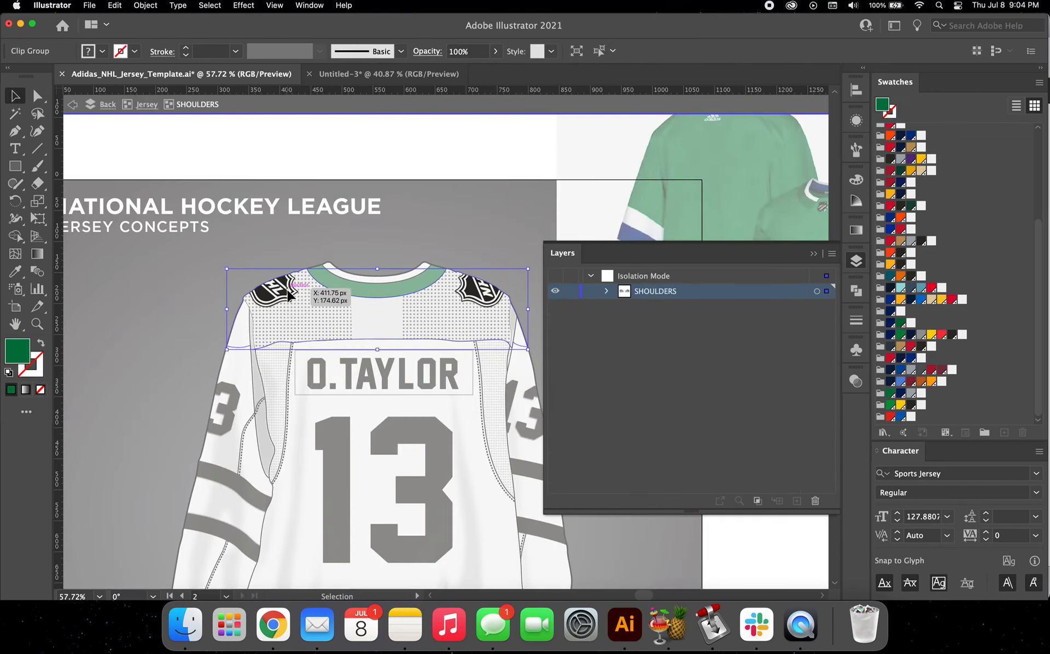
double_click(288, 293)
Step: Delete both NHL shield logos from the back jersey's shoulders
click(288, 294)
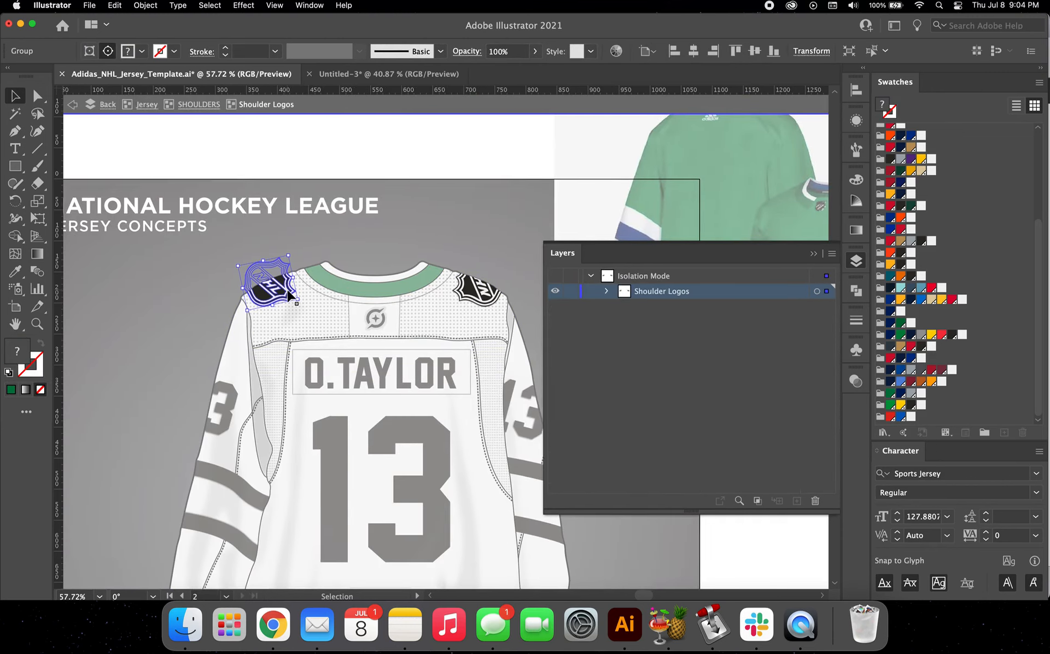
scroll(289, 294, right, 3)
scroll(288, 293, down, 1)
shift+click(407, 279)
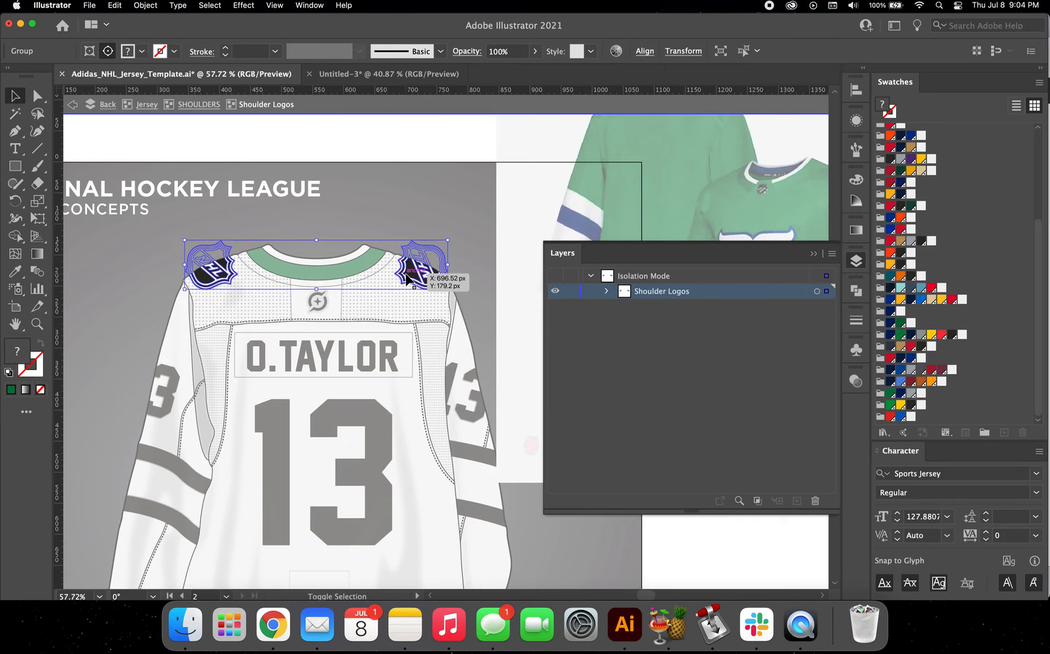
key(BackSpace)
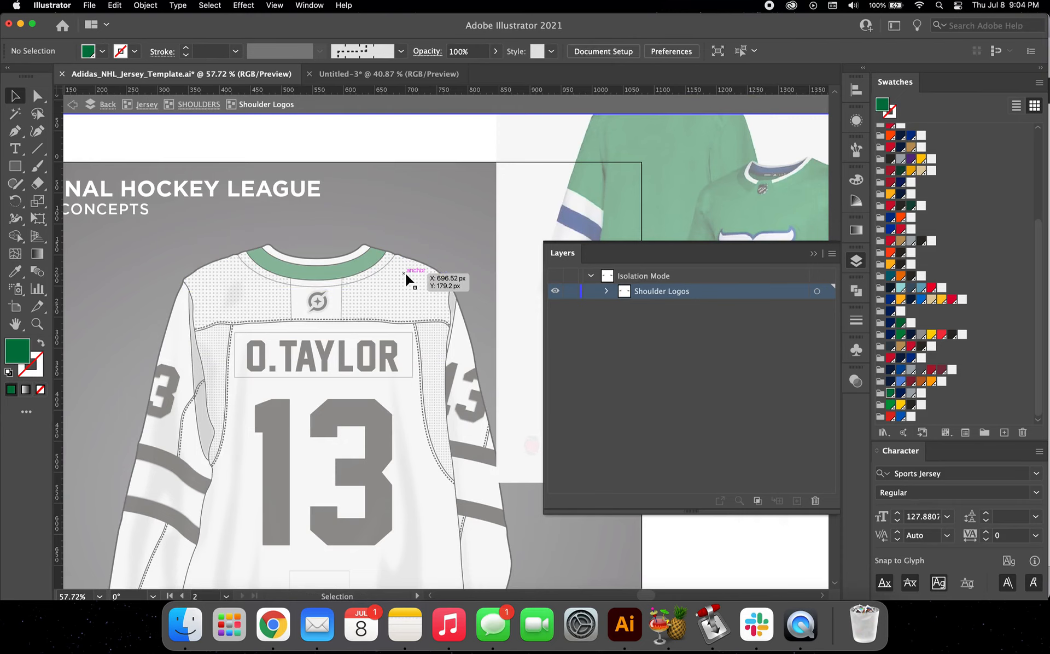
Step: Paste the whale logos in place onto the back jersey's shoulders and shift them right and up to fit
key(super+shift+v)
scroll(410, 276, up, 6)
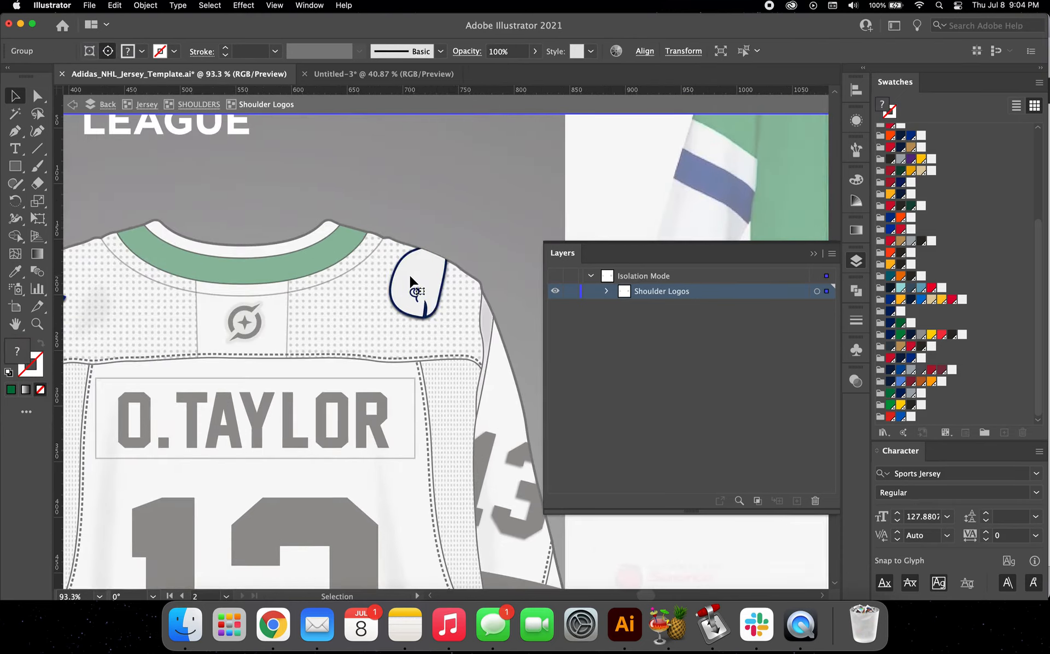
scroll(410, 276, left, 3)
key(shift+Right)
key(shift+Right)
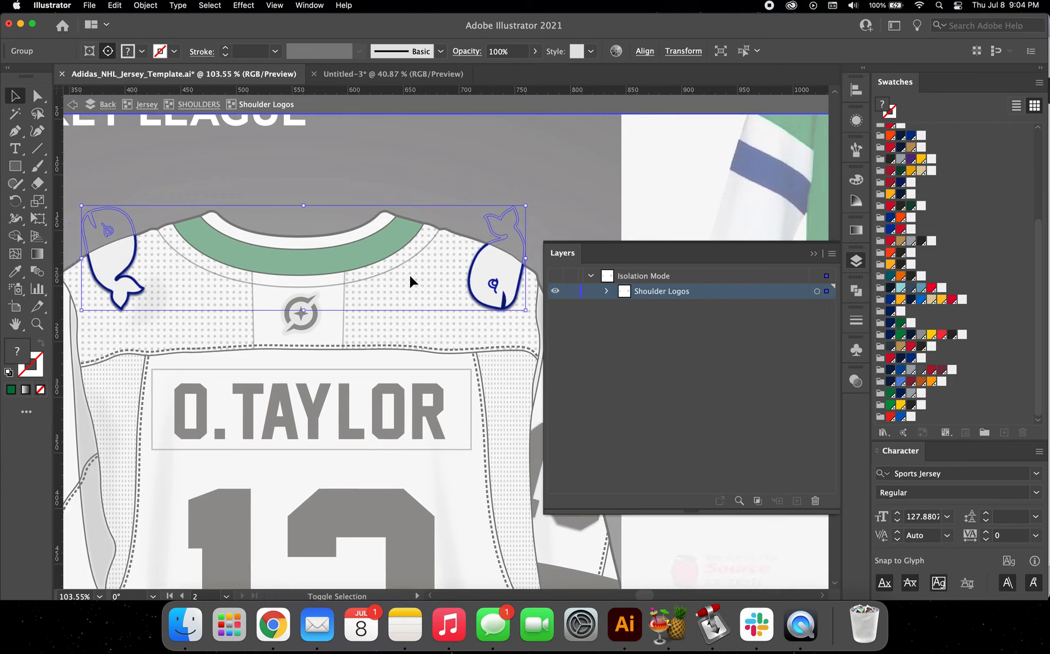
drag(503, 267, 500, 267)
key(shift+Up)
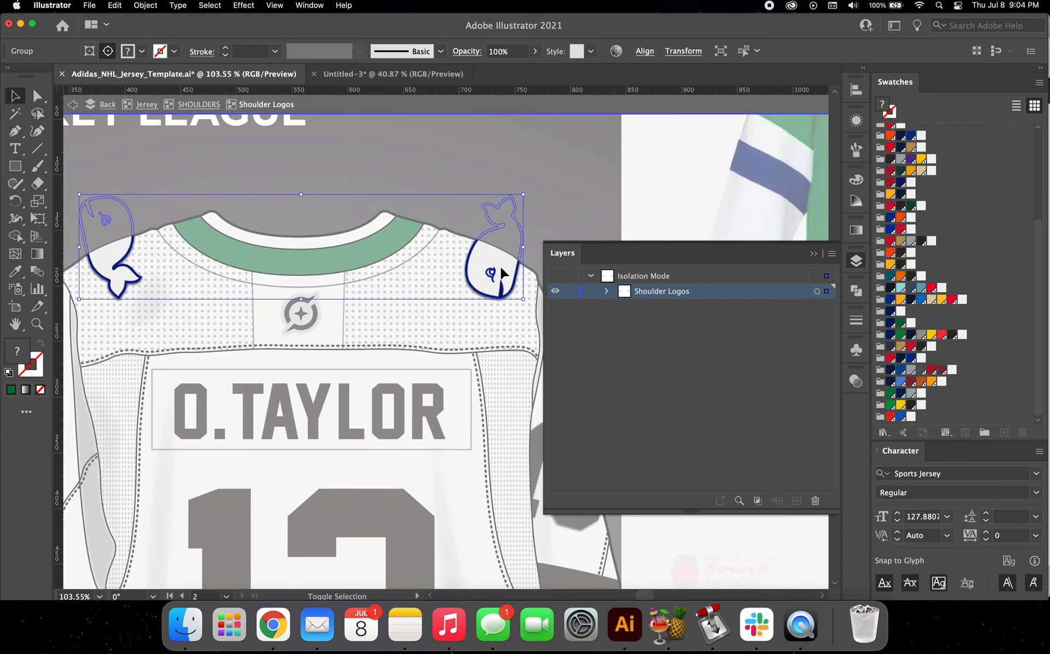
scroll(502, 271, down, 3)
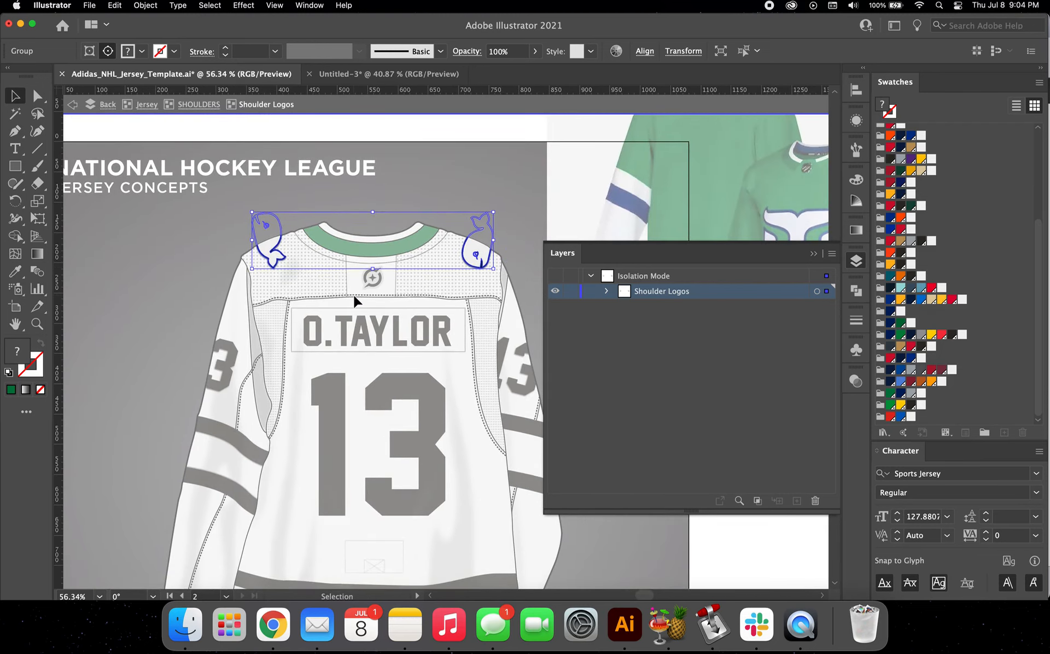
scroll(353, 296, down, 2)
scroll(354, 294, up, 3)
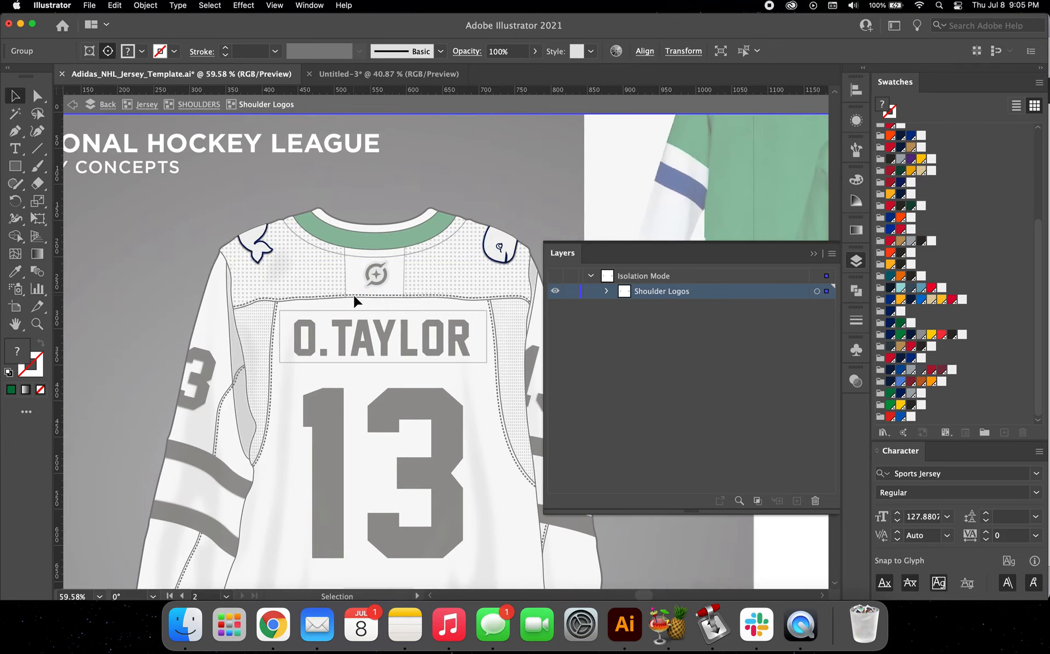
scroll(328, 295, right, 2)
scroll(328, 295, up, 1)
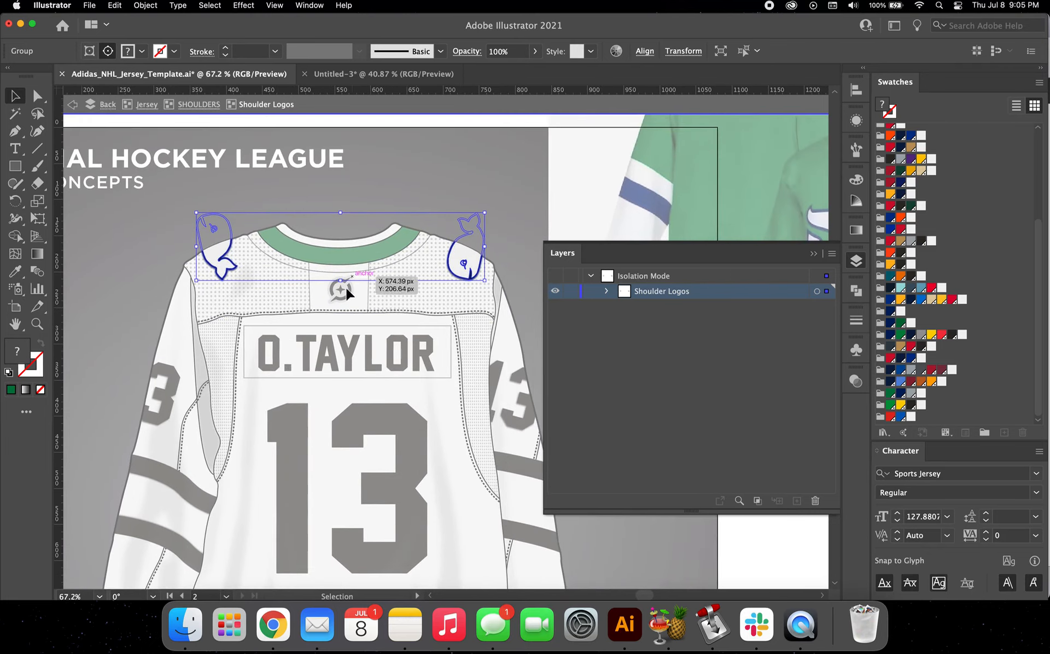
click(346, 191)
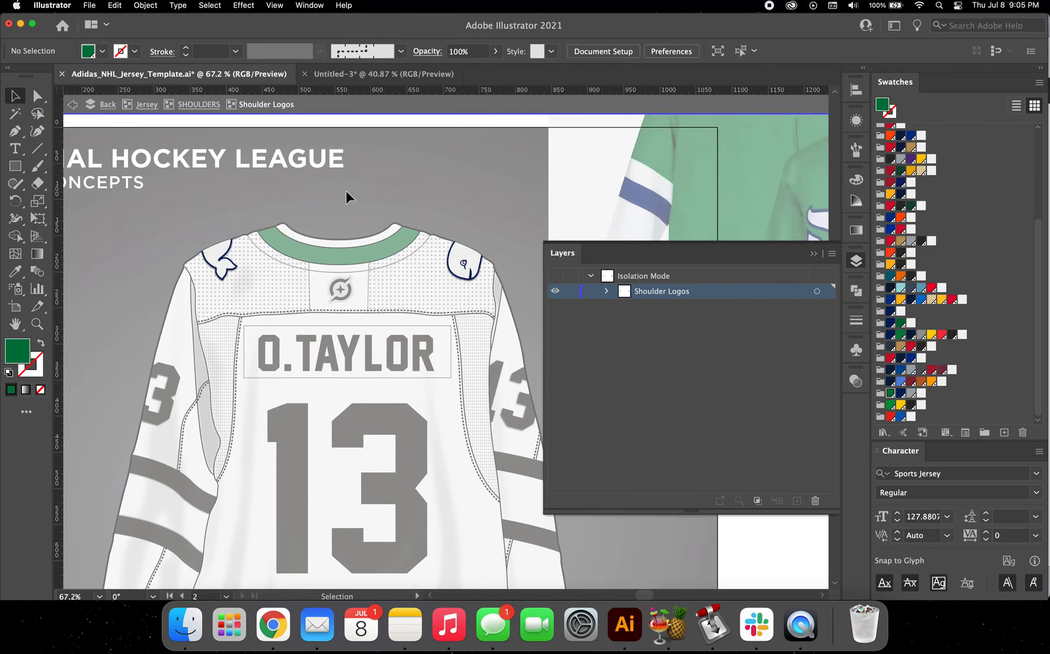
Step: Fill SHOULDER COLOUR in the back jersey's Square Shoulders group with the Whalers green swatch and return to the Jersey group
click(204, 105)
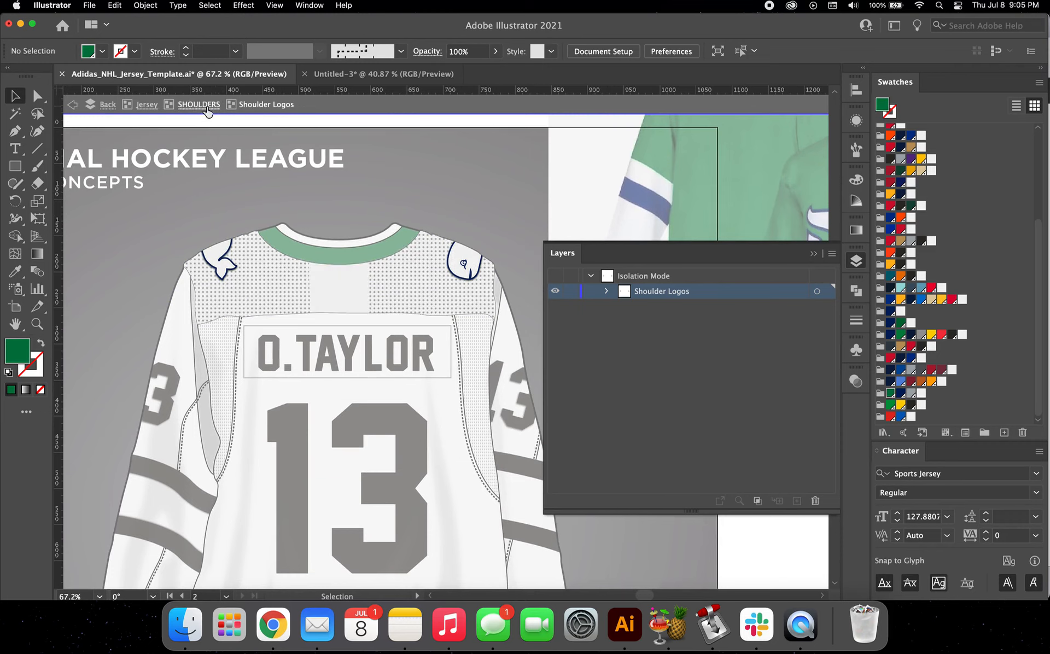
click(276, 283)
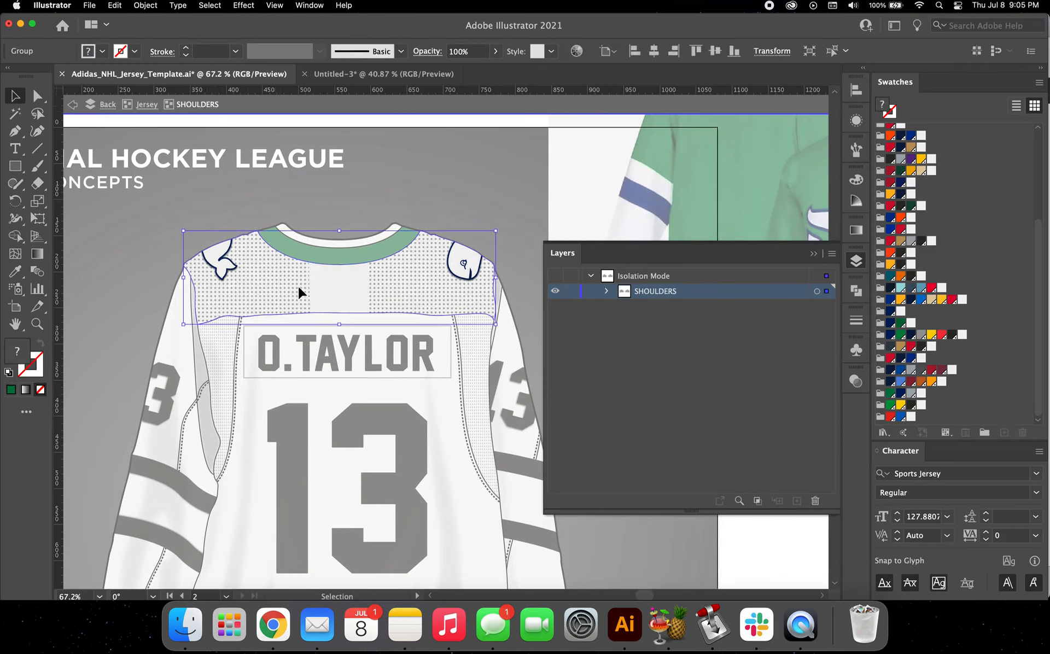
double_click(297, 286)
click(297, 286)
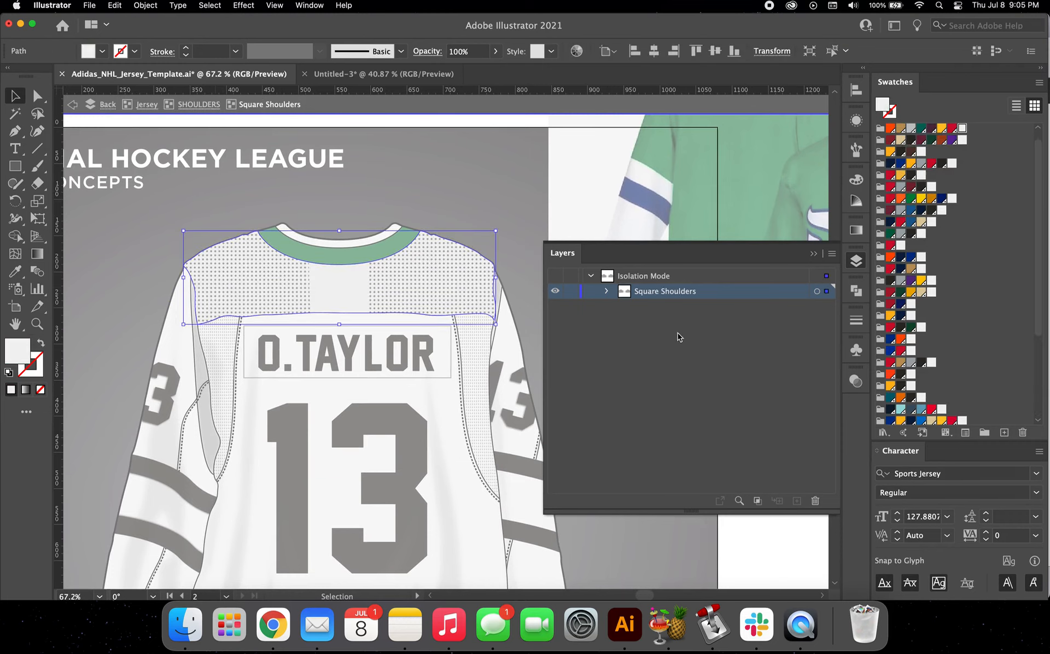
click(608, 293)
click(686, 337)
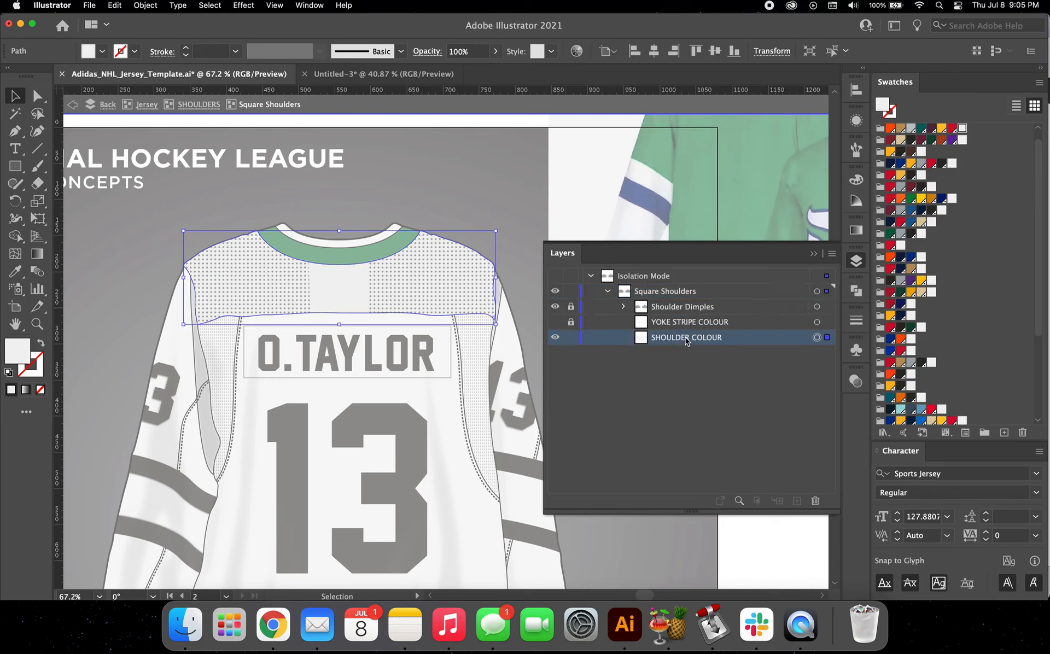
scroll(948, 350, down, 5)
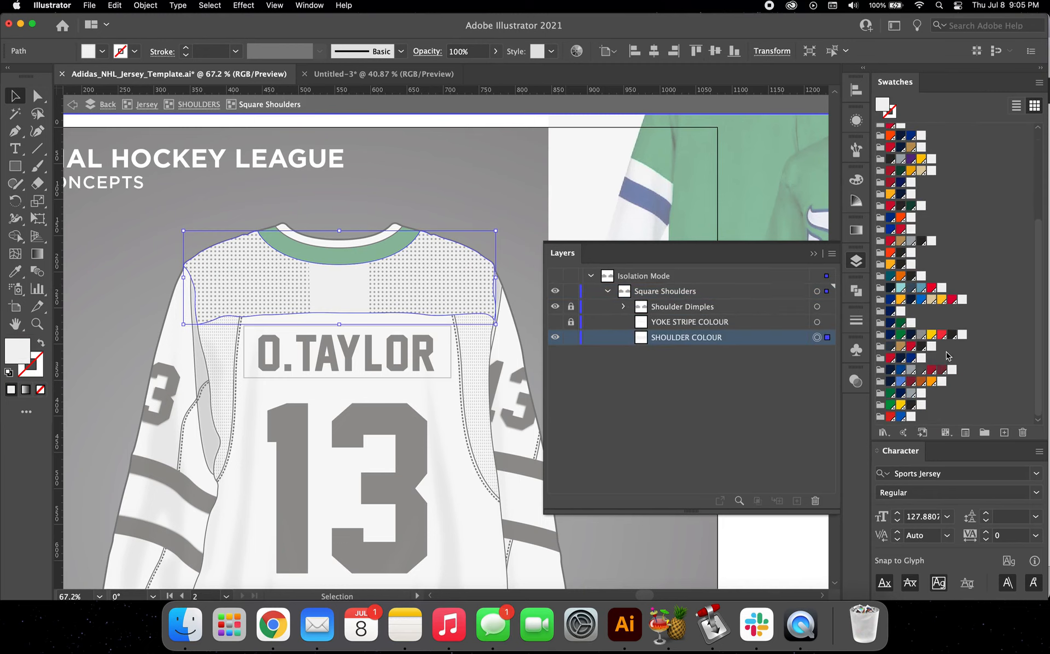
click(891, 394)
click(189, 105)
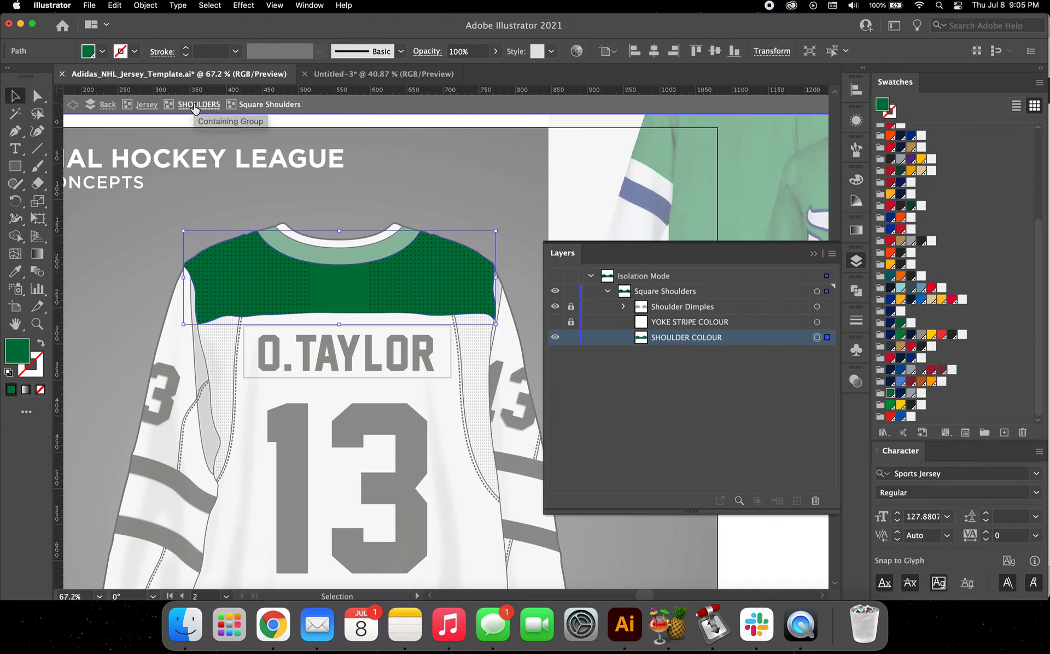
click(147, 106)
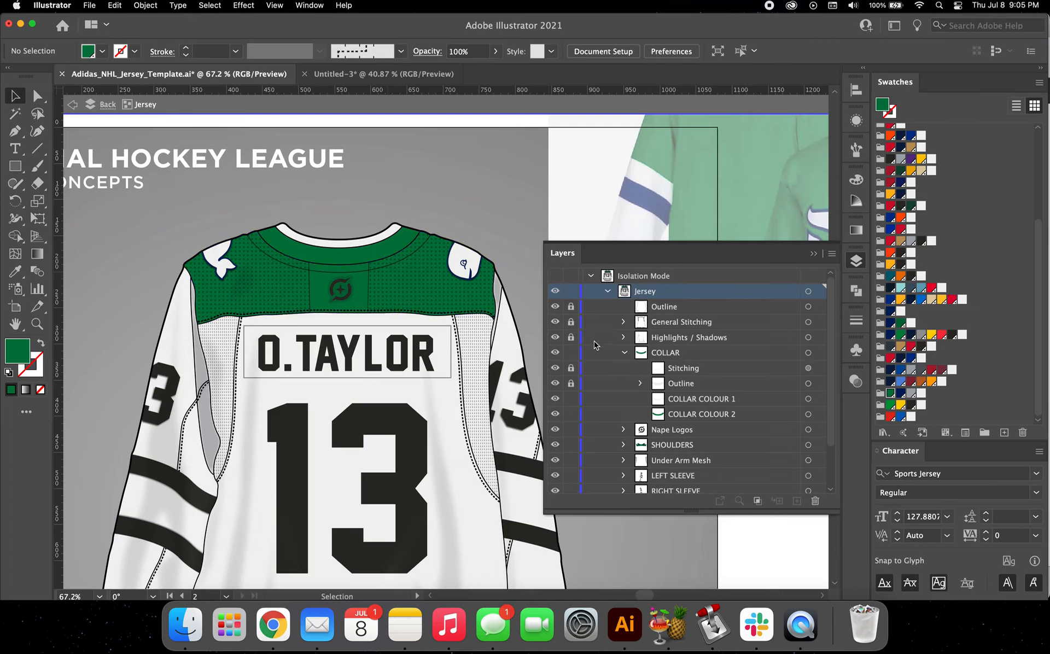
Step: Collapse the COLLAR group, and in Nape Logos hide the round logo and show the Adidas Logo
click(623, 353)
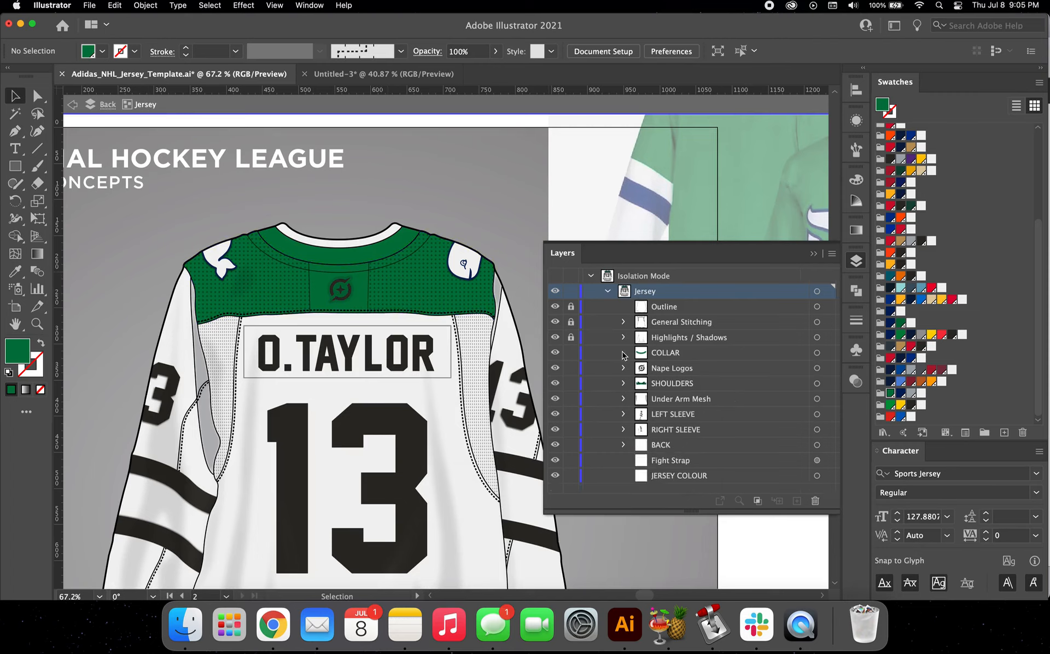
click(339, 294)
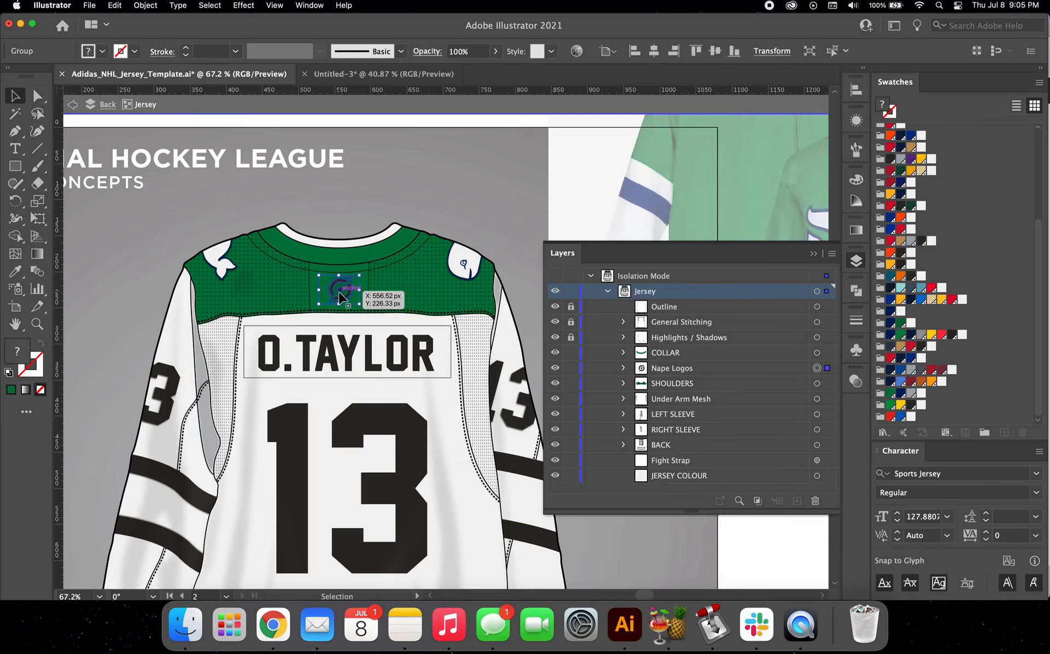
click(624, 369)
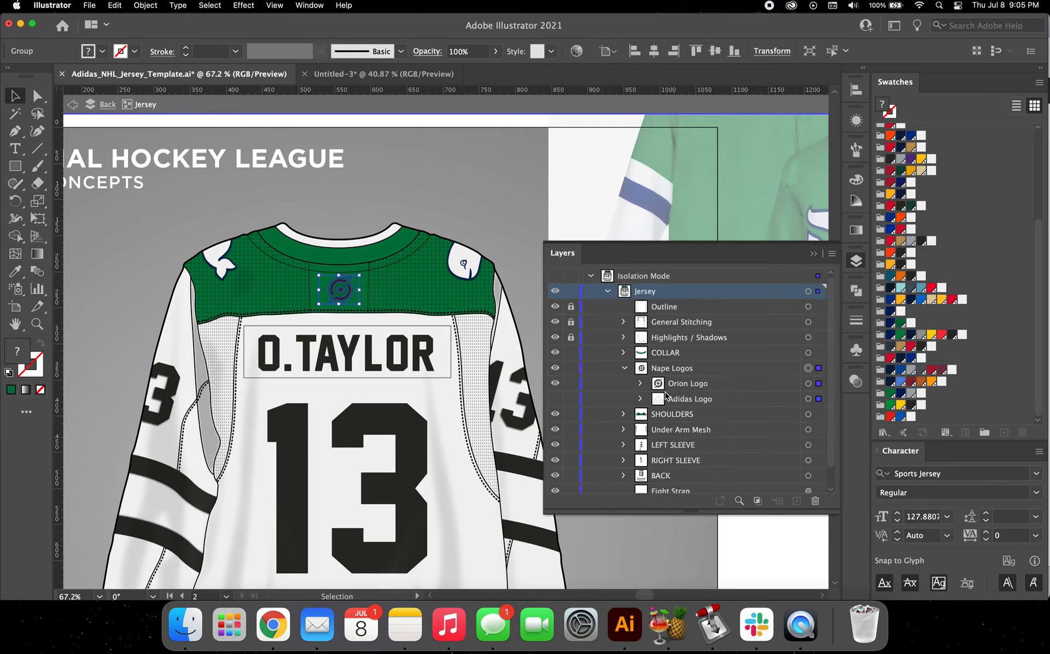
click(557, 389)
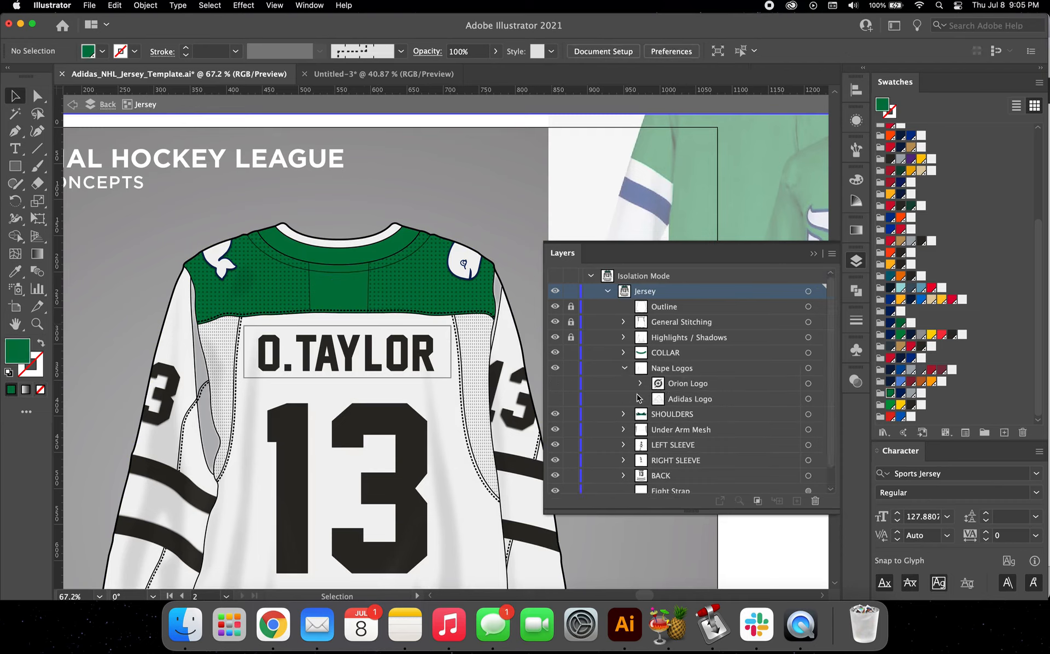
click(555, 399)
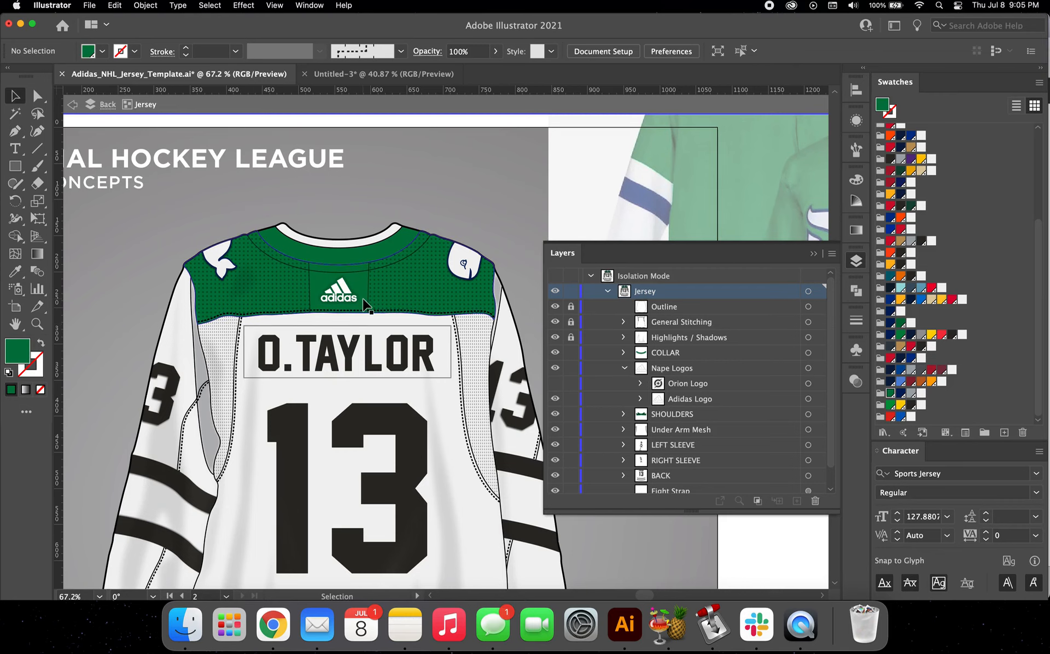
Step: Fill the back jersey's JERSEY COLOUR base shape with the Whalers green swatch
scroll(367, 304, down, 5)
scroll(402, 276, right, 2)
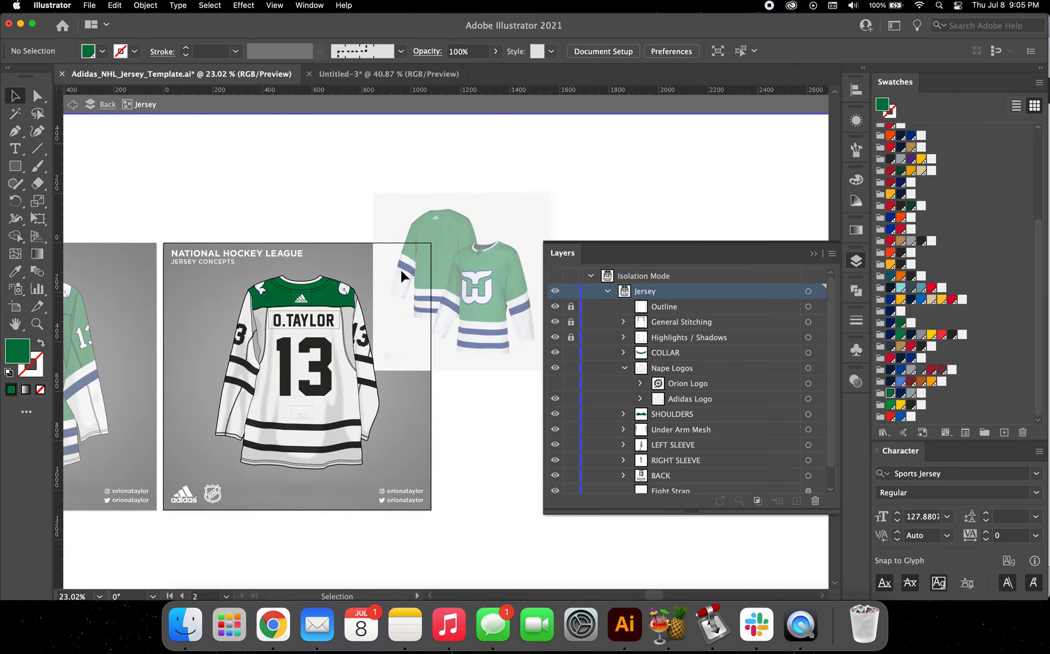
scroll(366, 279, left, 5)
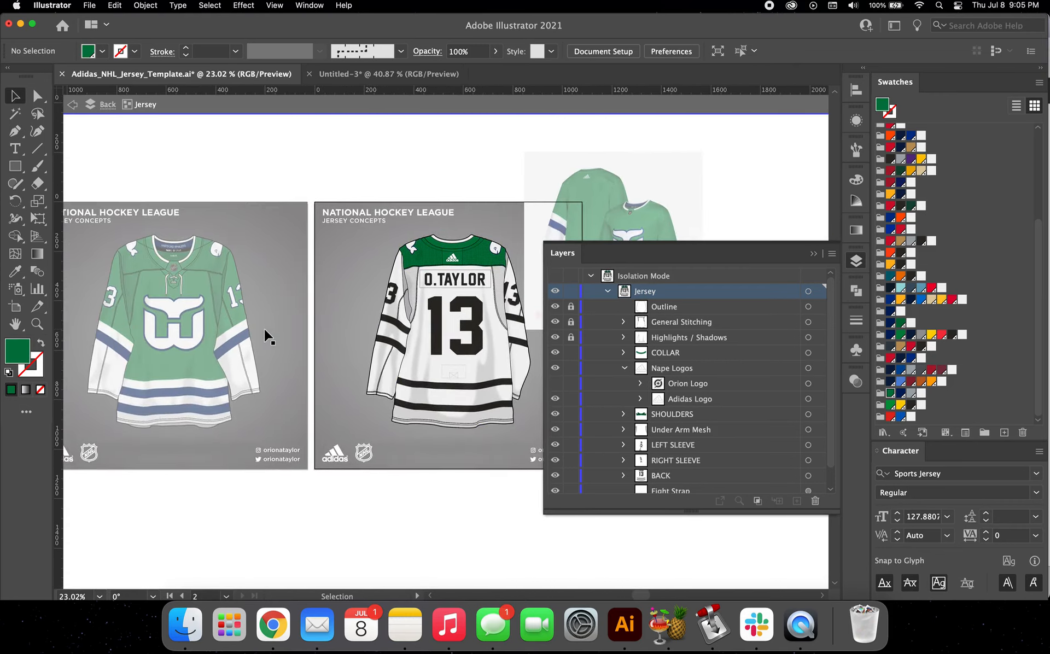
scroll(265, 335, right, 4)
scroll(478, 228, up, 3)
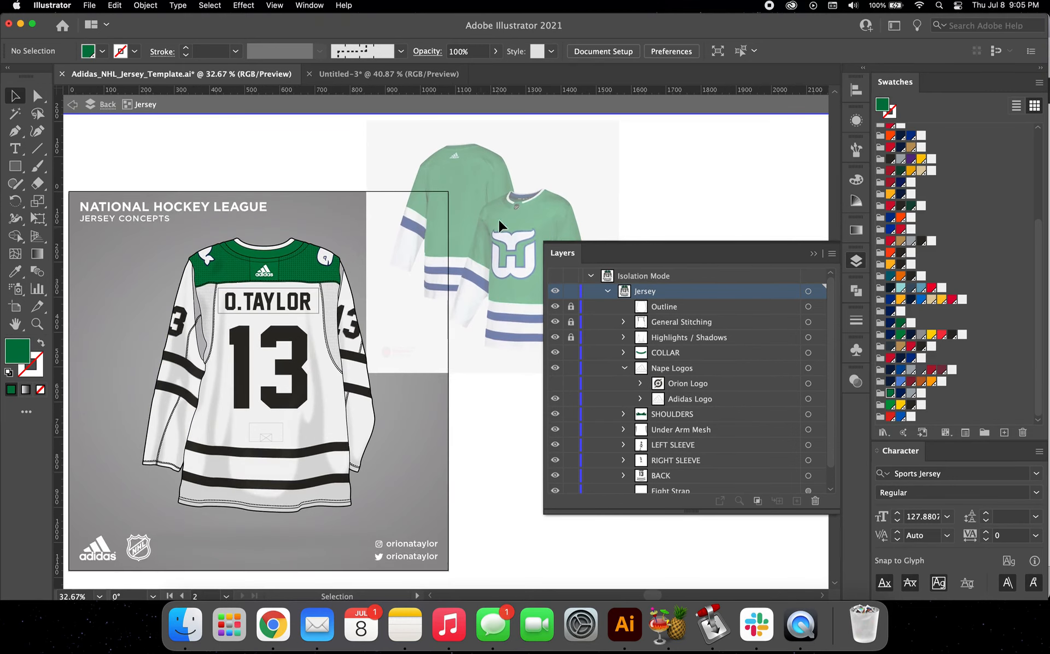
click(246, 437)
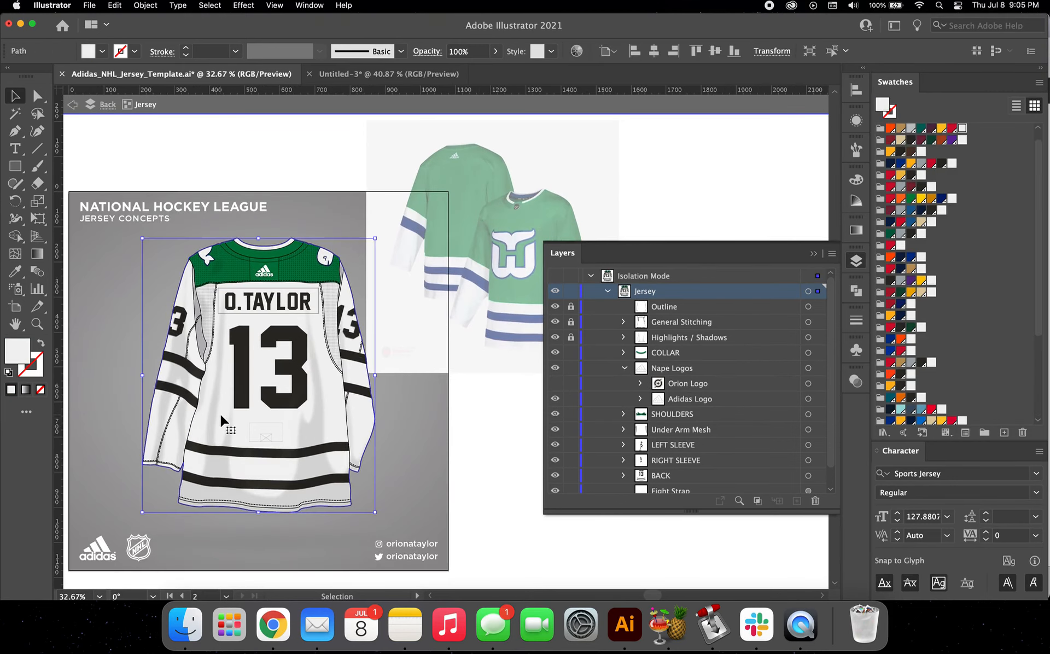
scroll(704, 418, down, 1)
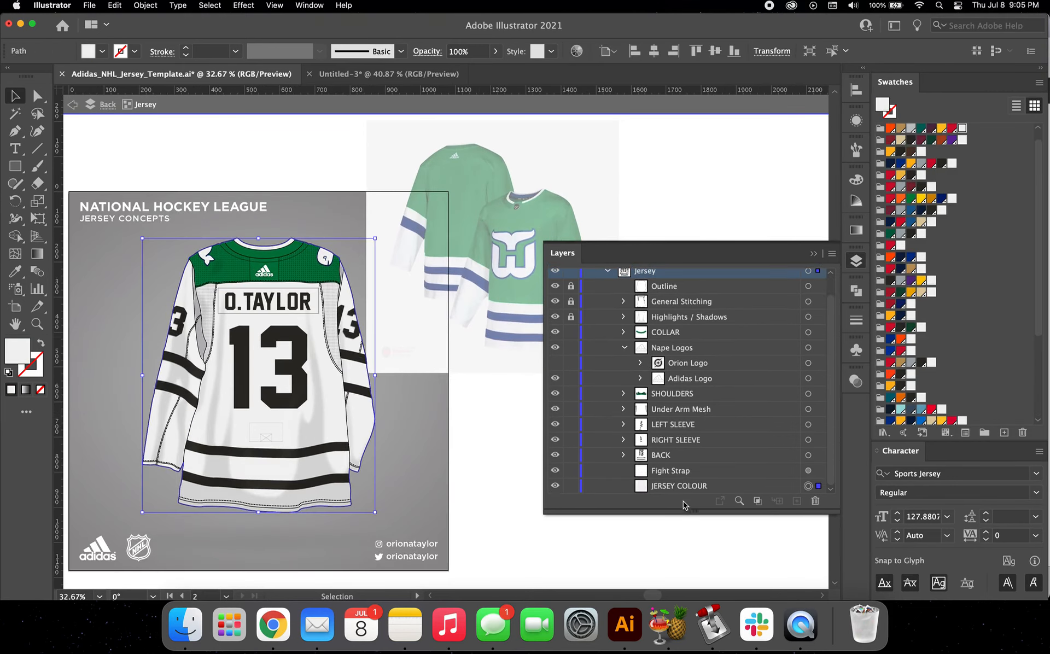
scroll(905, 402, down, 5)
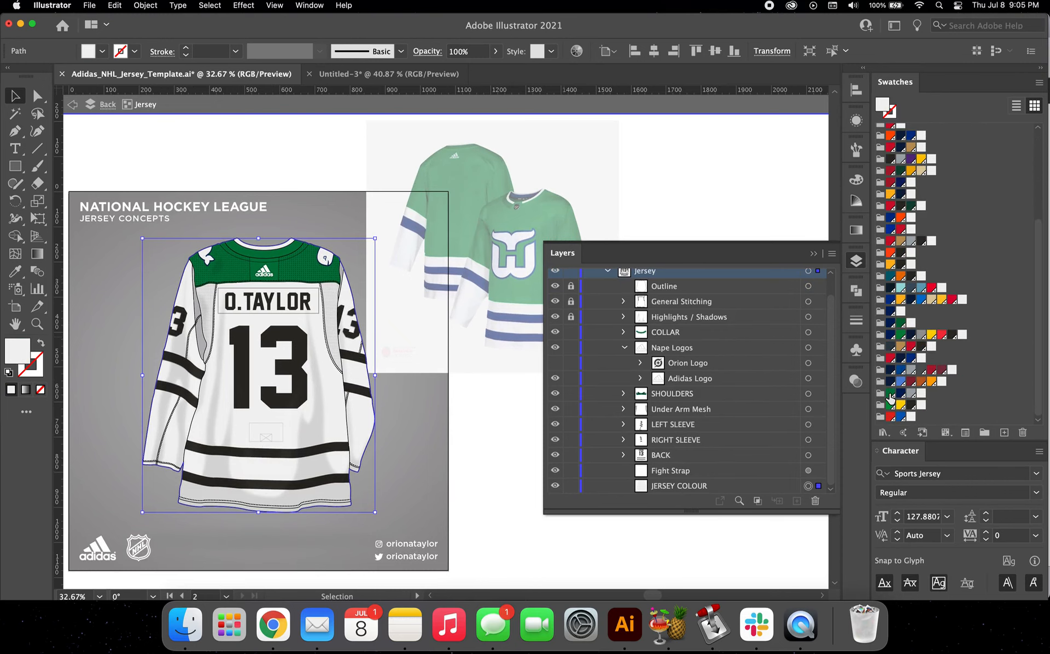
click(890, 393)
scroll(397, 372, up, 1)
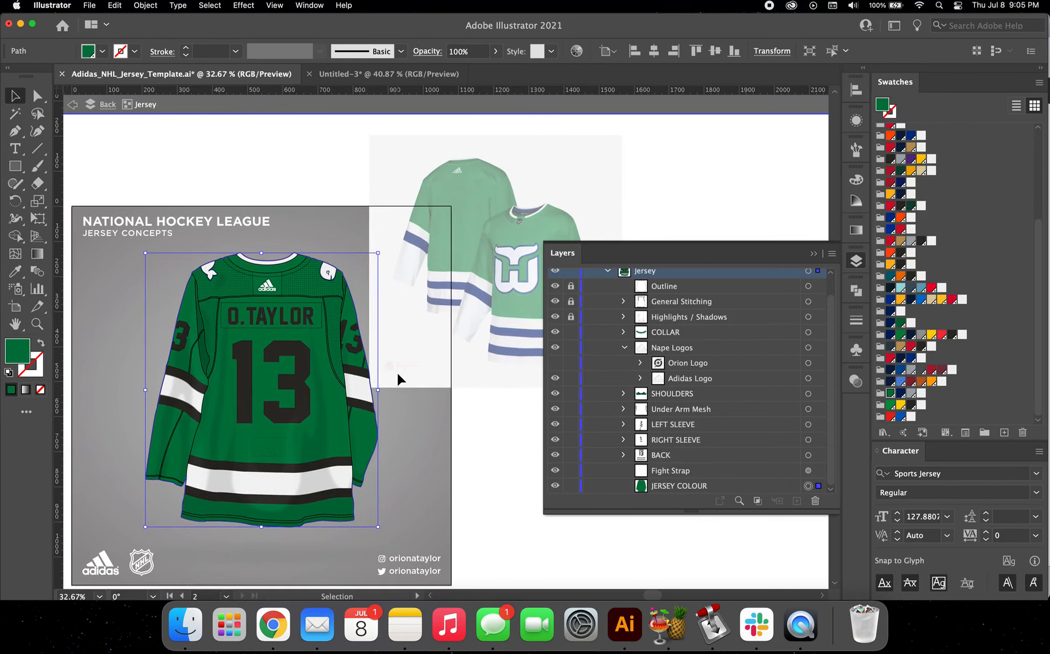
Step: Recolour the back jersey's left sleeve number with a white fill and a 2 pt Whalers navy stroke
scroll(197, 328, left, 3)
scroll(197, 328, down, 1)
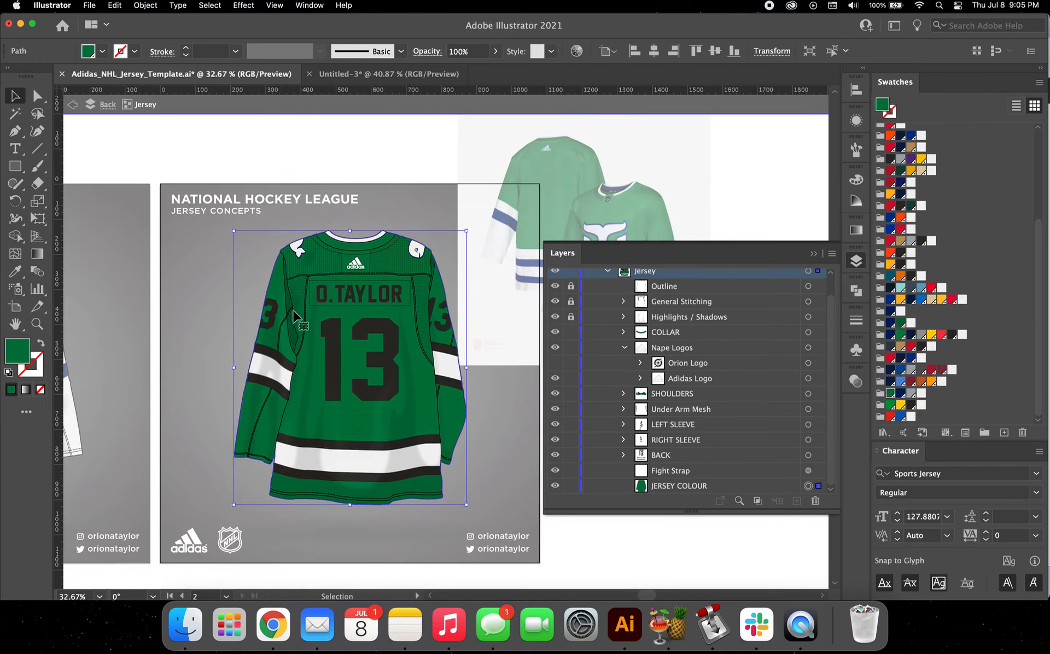
drag(281, 318, 269, 318)
double_click(269, 318)
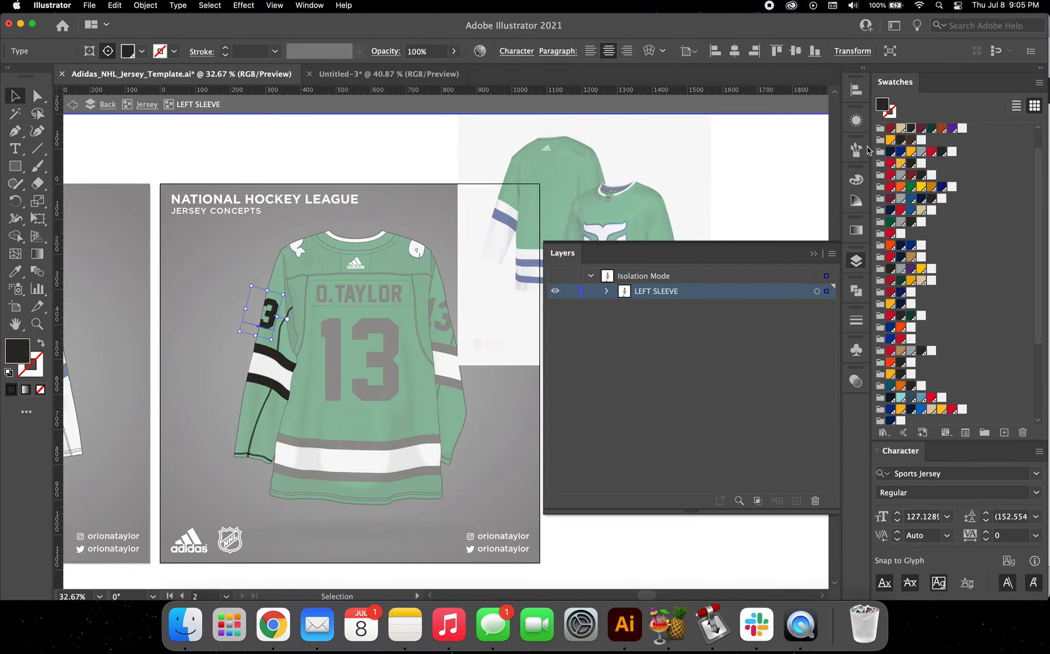
click(963, 128)
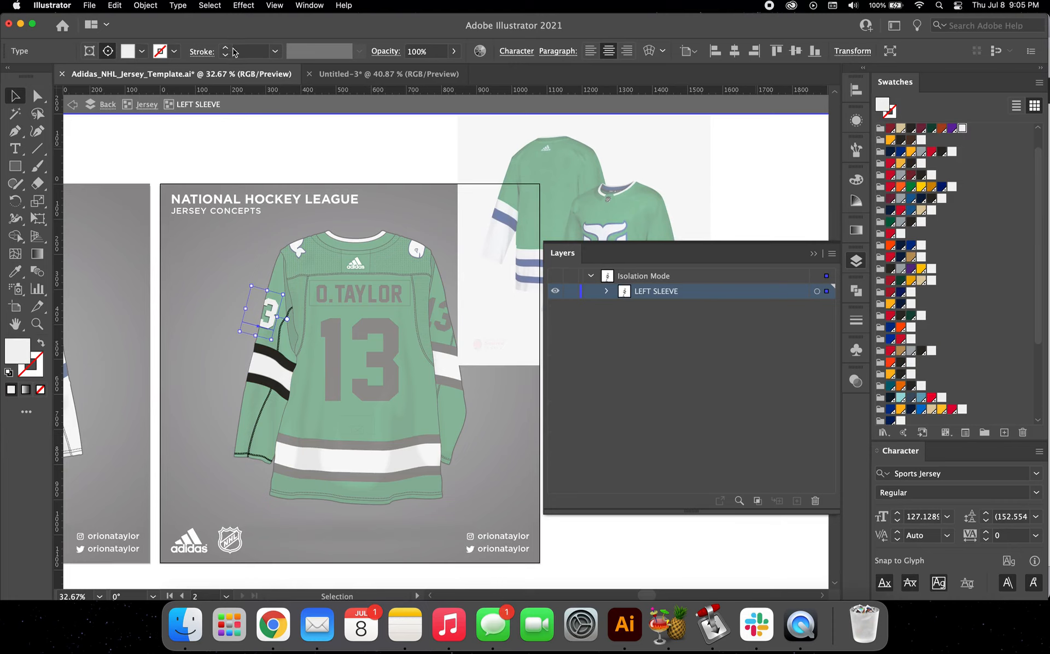
scroll(946, 373, down, 5)
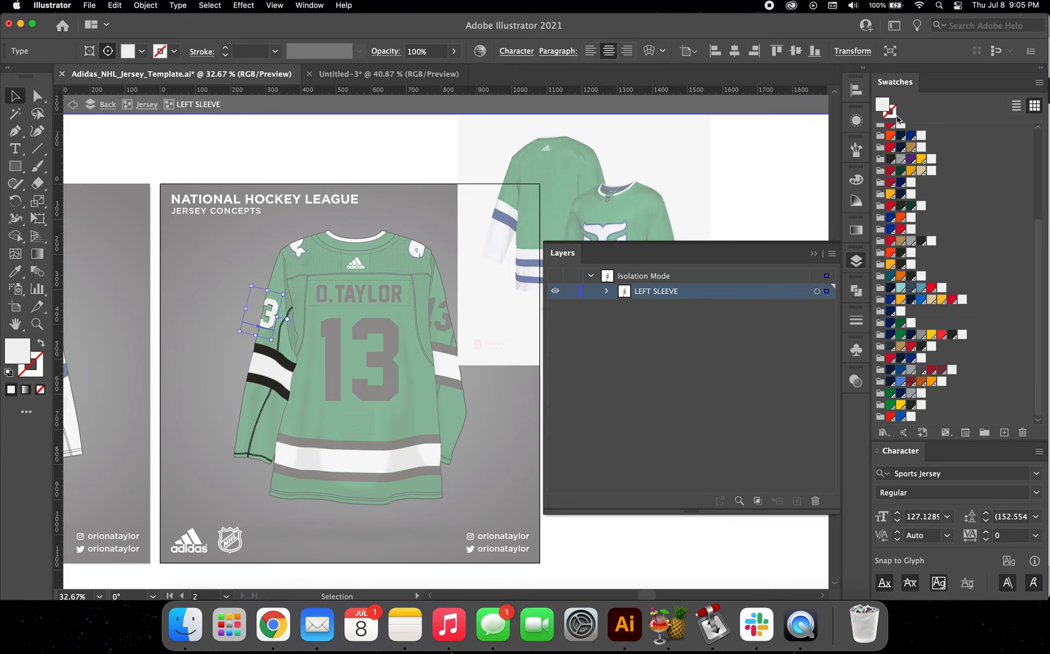
click(891, 113)
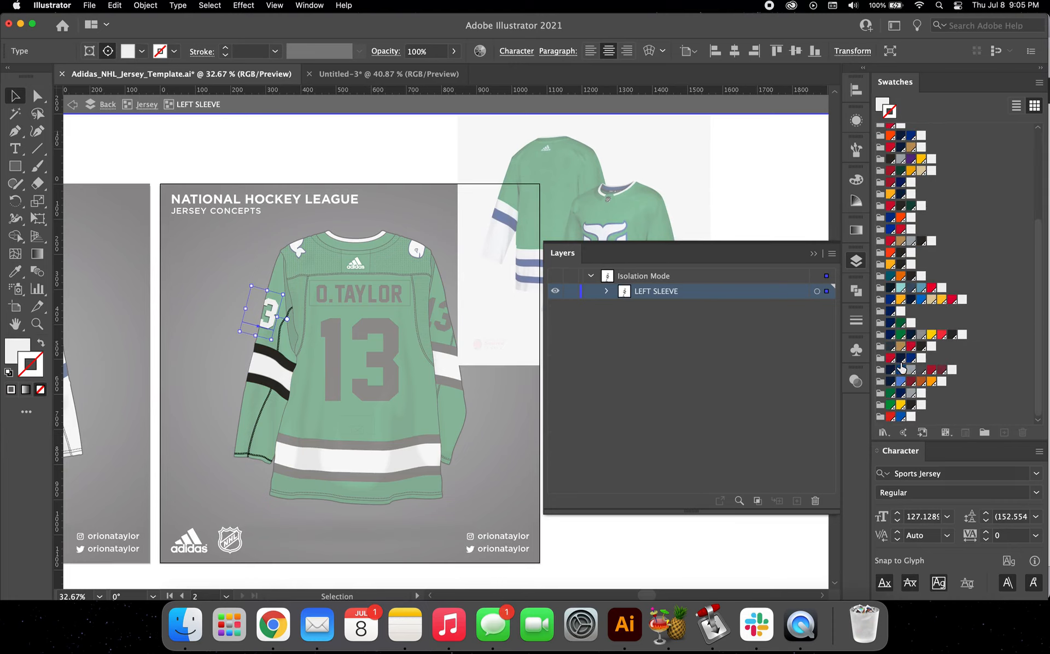
click(902, 393)
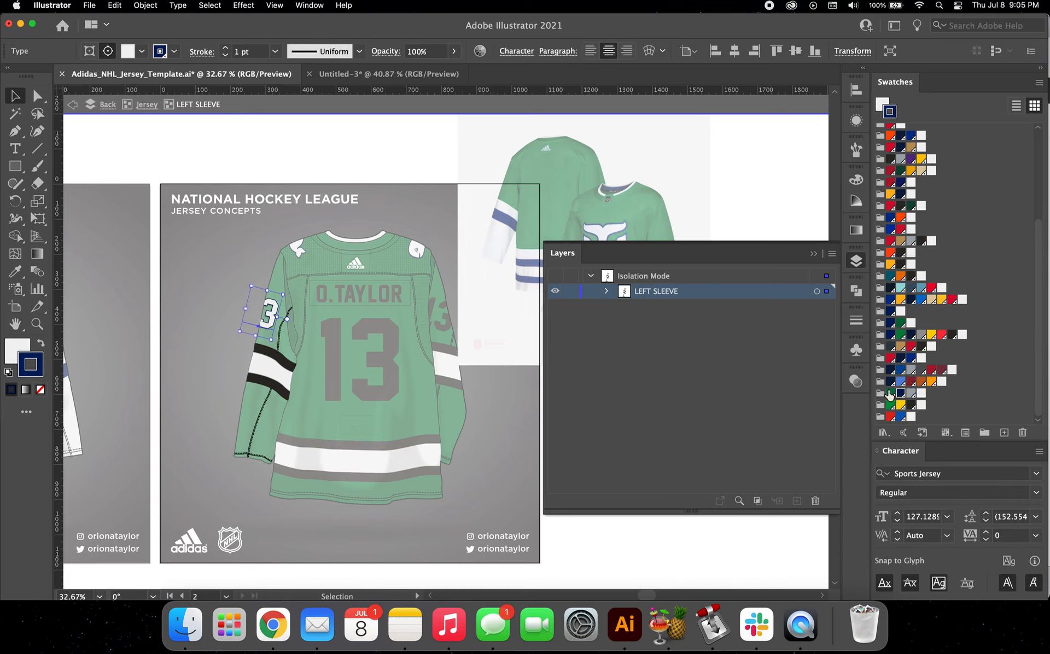
click(225, 48)
Step: Expand the LEFT SLEEVE group and delete its Top Stripe, Bottom Stripe and Stripe BG Fill
scroll(265, 382, up, 3)
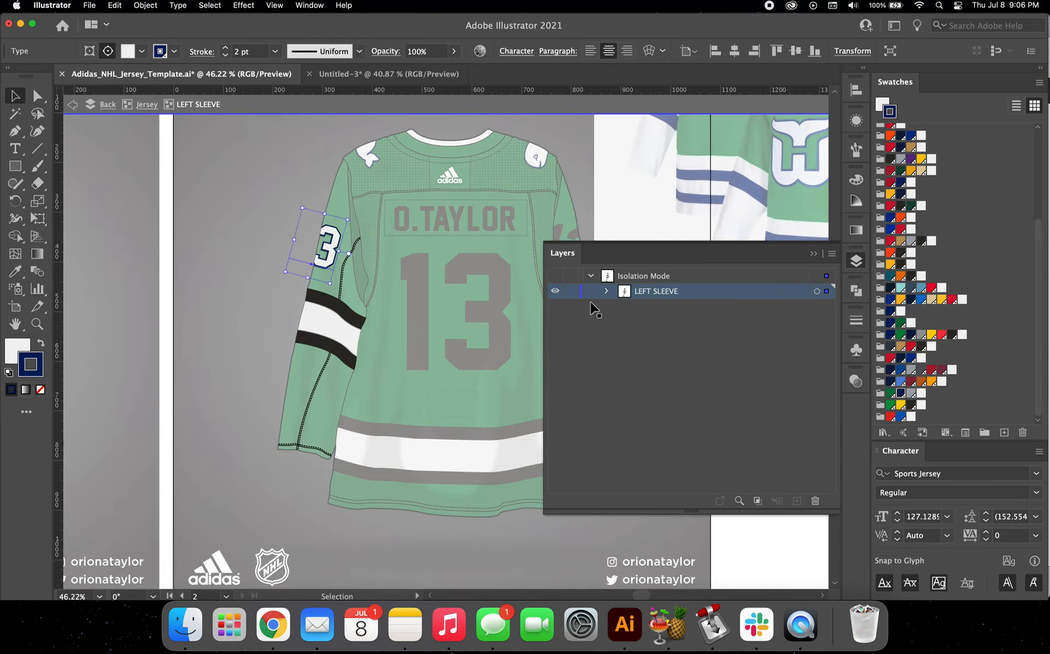
click(607, 291)
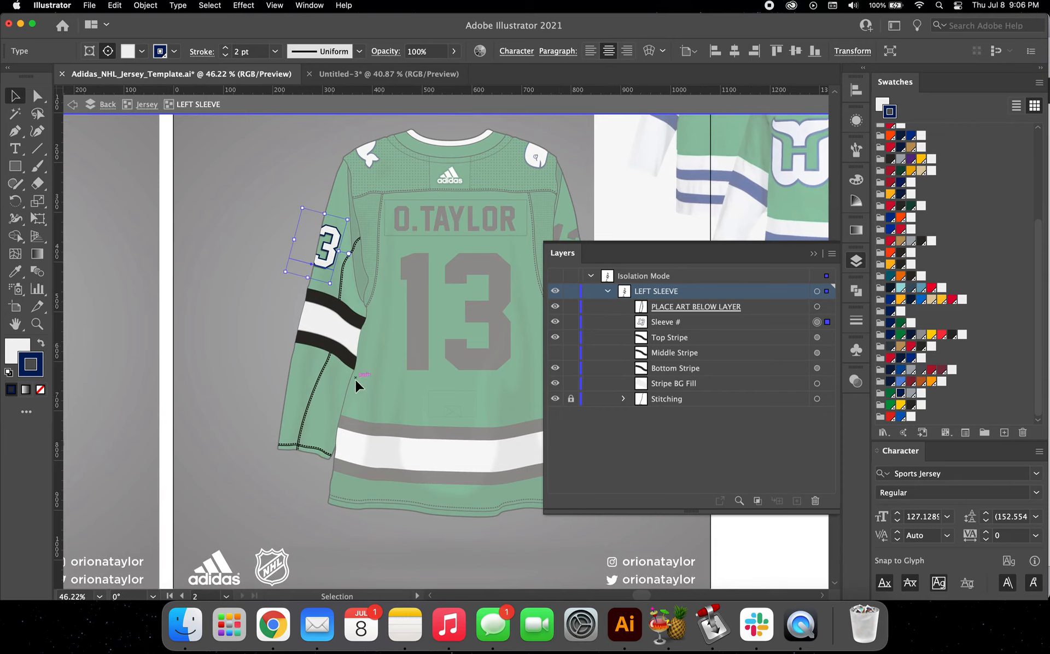
drag(322, 306, 320, 300)
key(Delete)
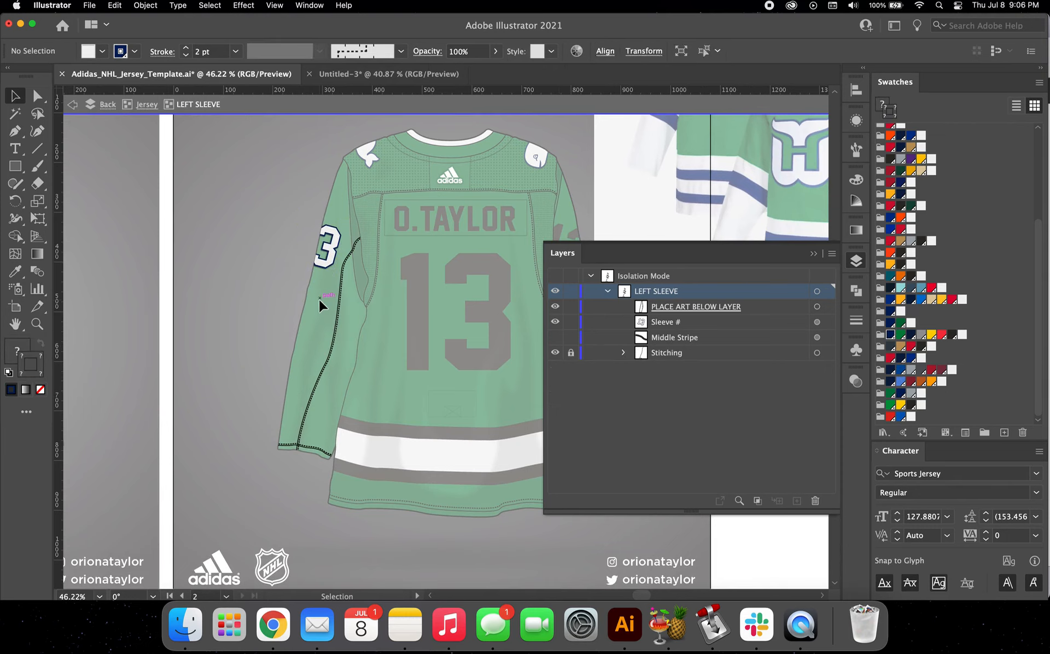
Step: Draw a curved diagonal path across the left sleeve below the number with the Pen tool
click(14, 131)
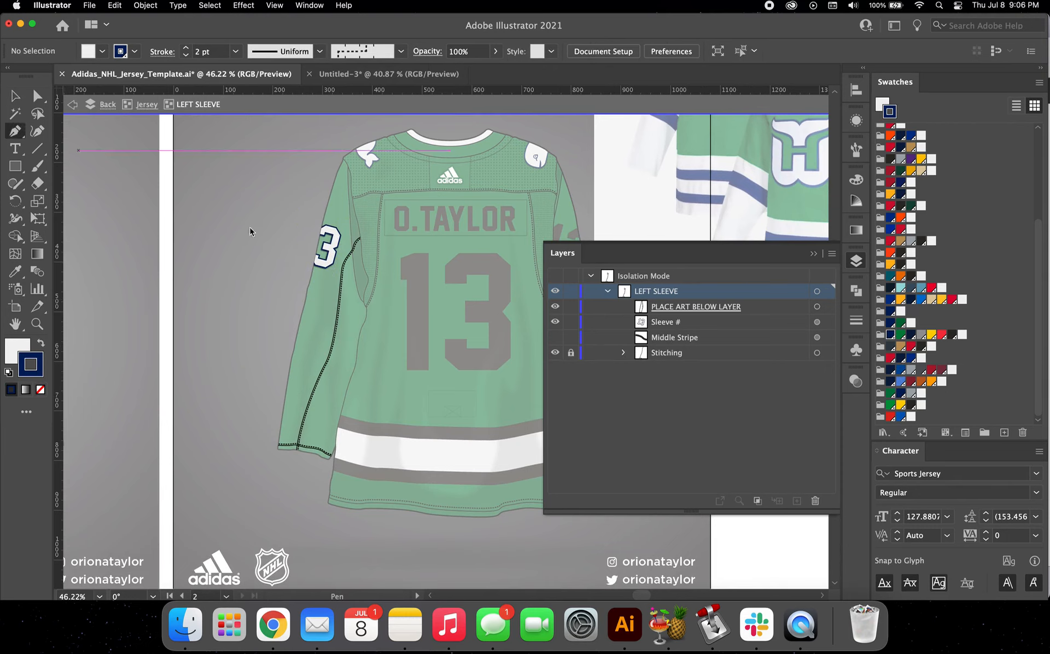
click(293, 294)
click(346, 334)
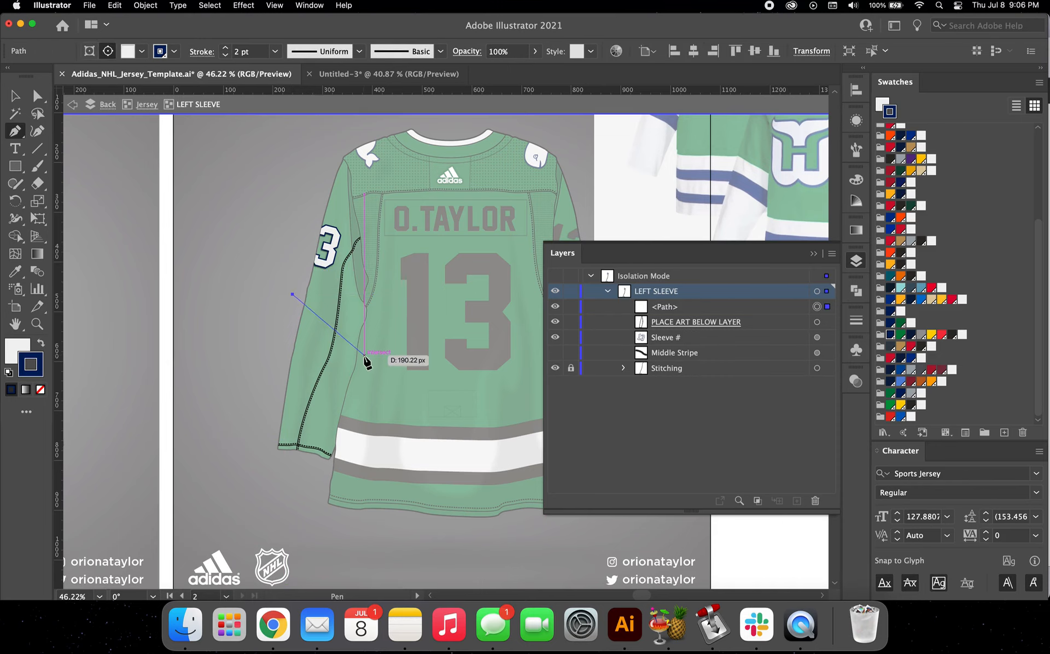
click(363, 359)
click(382, 385)
drag(385, 386, 392, 399)
Step: Give the curved sleeve path no fill and a white stroke 35 pt wide
click(41, 344)
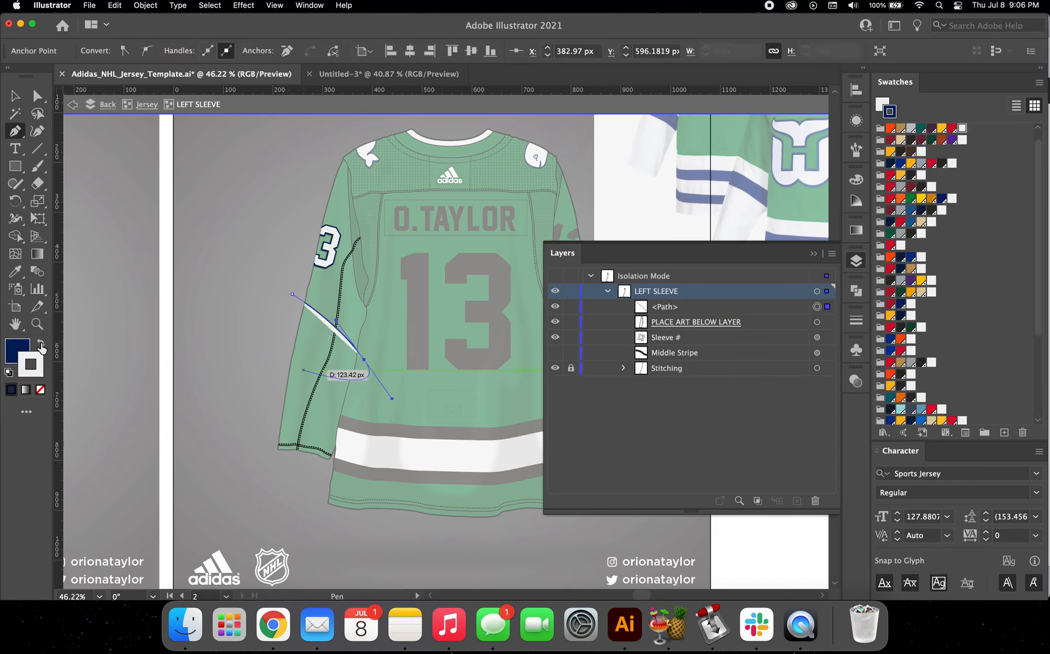
click(20, 343)
click(40, 389)
click(40, 376)
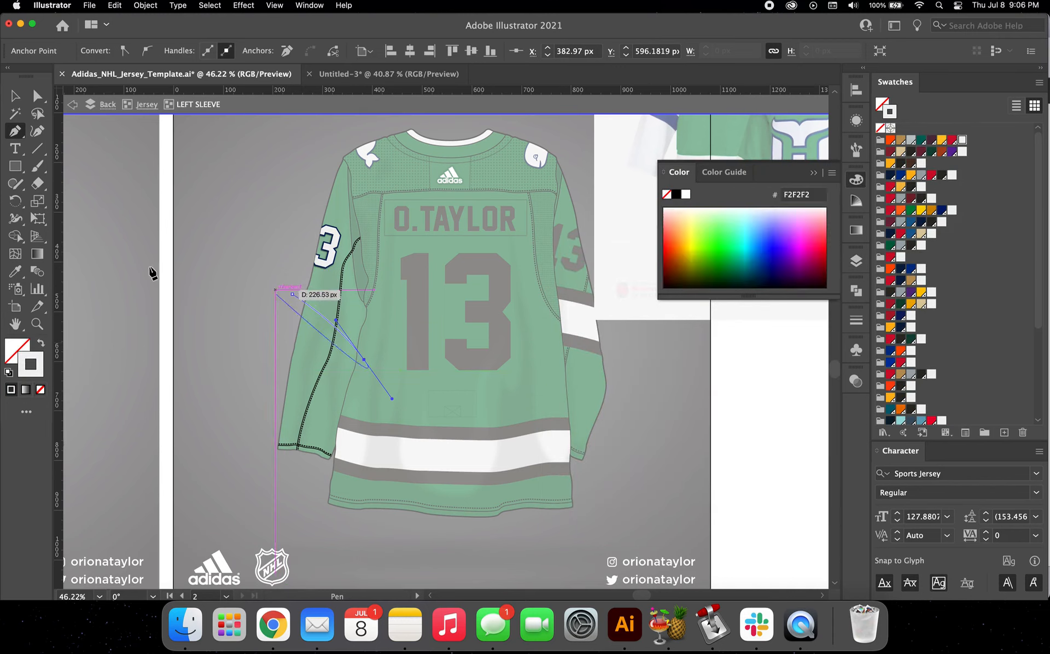
key(v)
click(309, 309)
click(310, 304)
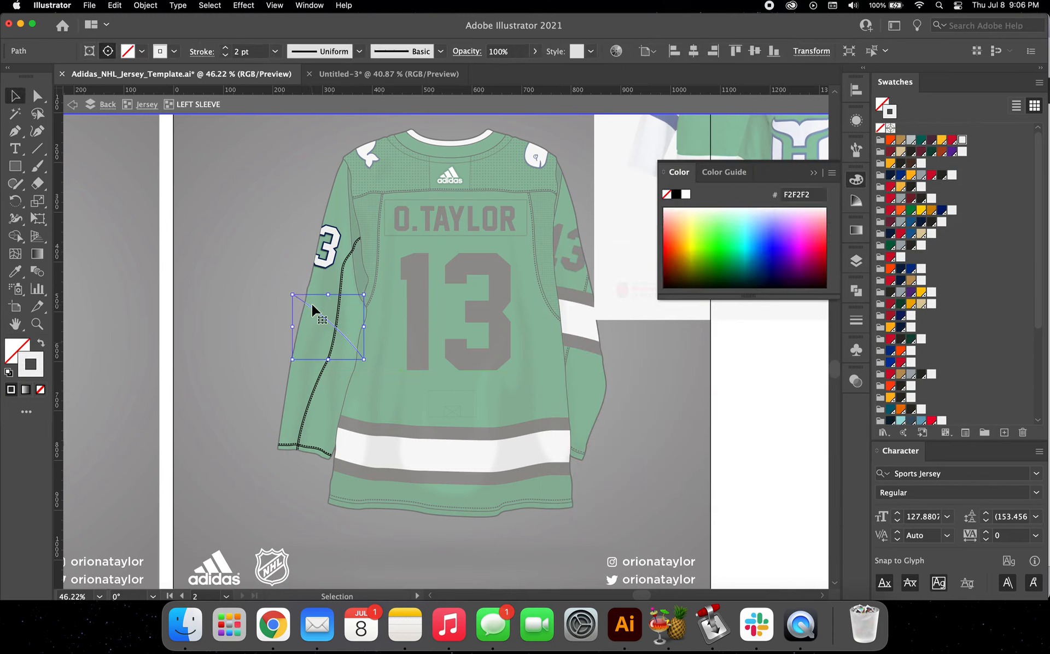
drag(254, 53, 164, 52)
text(3)
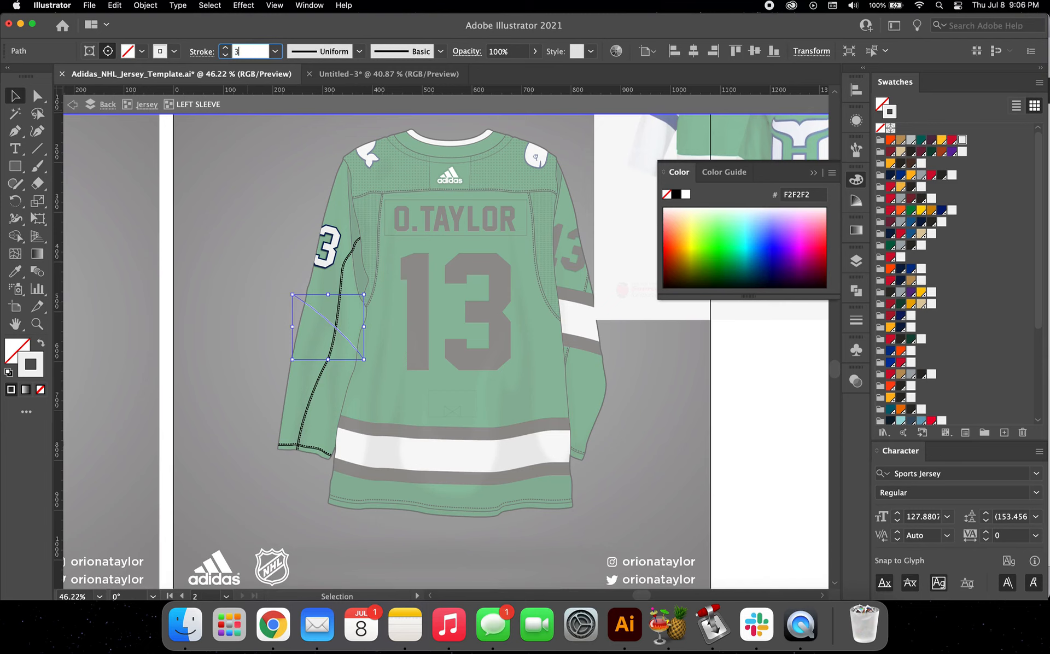
text(5)
key(Return)
Step: Compare the white sleeve stripe with the front jersey and rotate it slightly counter-clockwise
click(197, 248)
scroll(197, 249, down, 3)
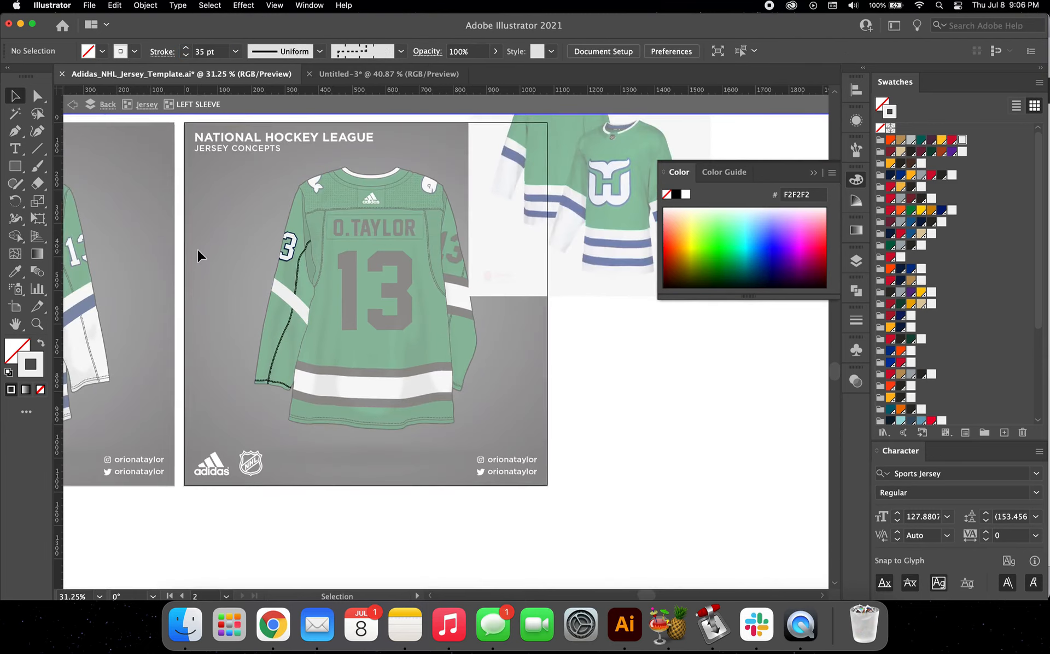
scroll(198, 248, left, 5)
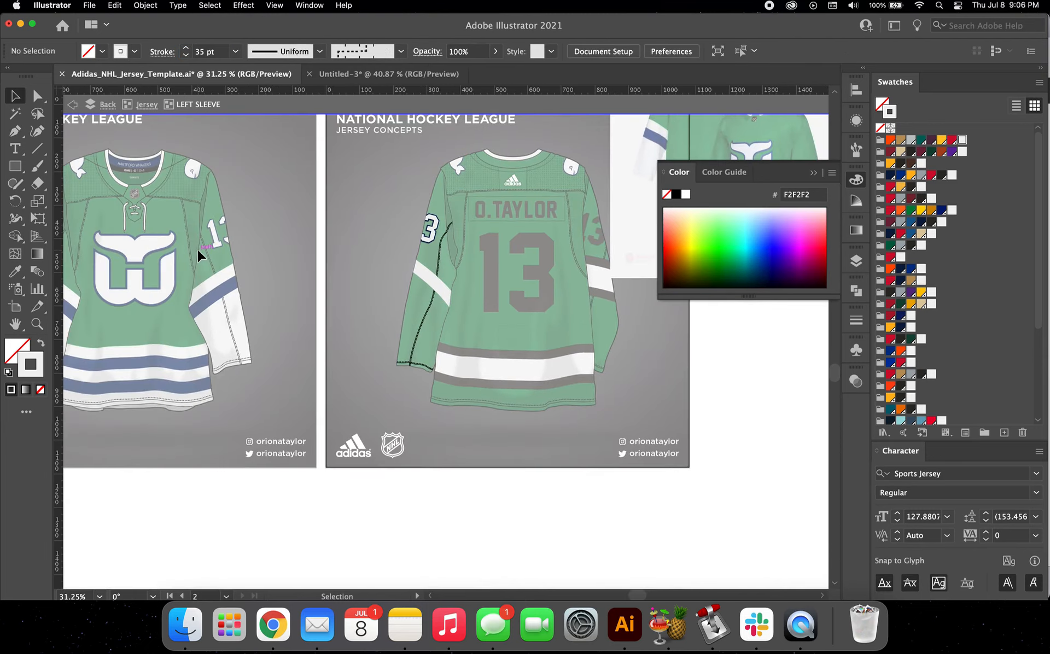
click(440, 295)
scroll(443, 290, up, 2)
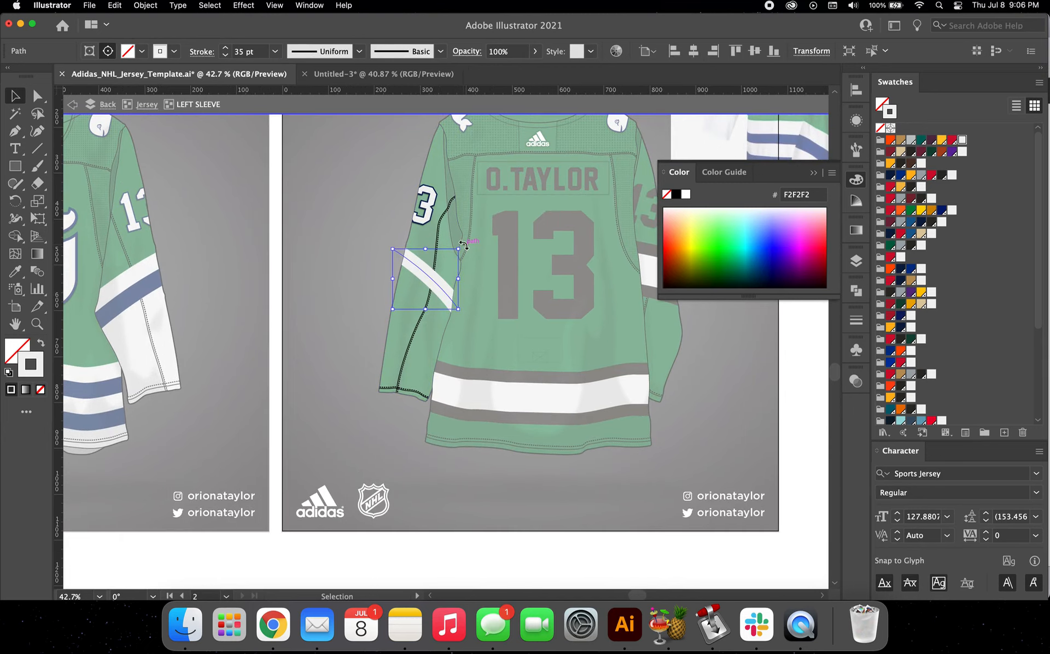
drag(463, 246, 461, 240)
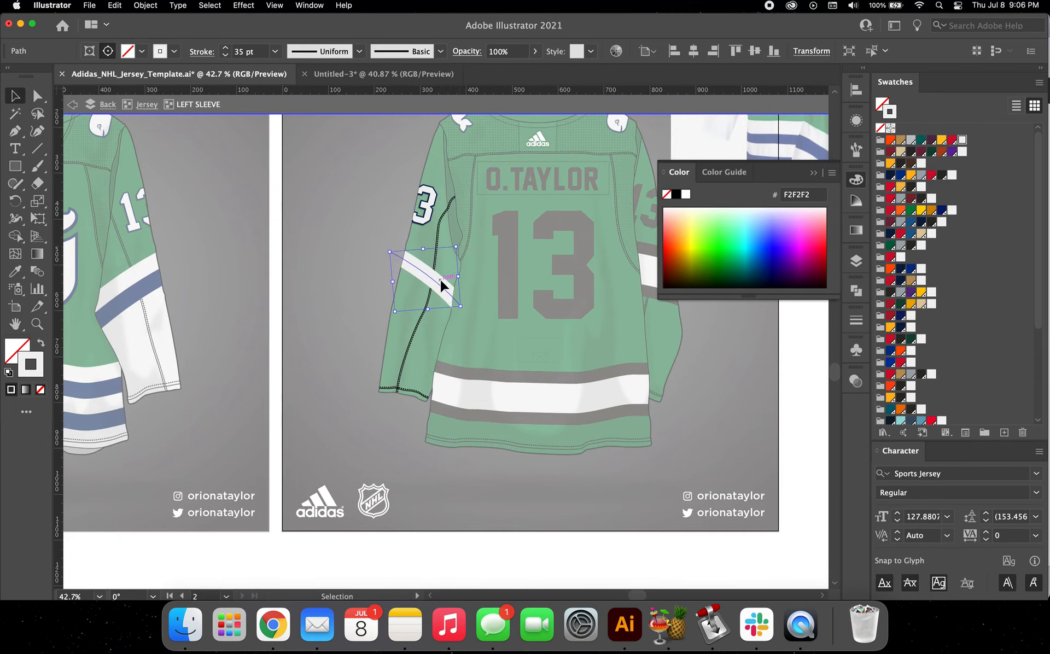
Step: Duplicate the white sleeve stripe a short distance below the original
scroll(440, 283, up, 2)
click(463, 262)
drag(435, 282, 428, 312)
Step: Nudge the duplicate stripe up and left until it sits flush against the first stripe
scroll(428, 312, up, 3)
key(shift+Left)
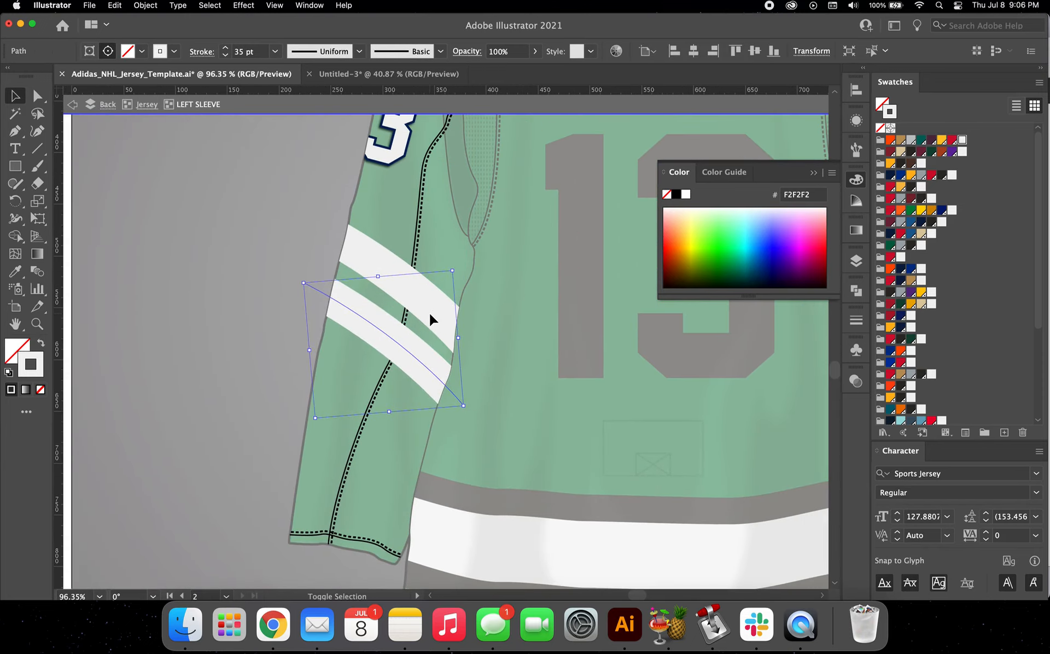
key(shift+Up)
key(shift+Up)
key(Left)
key(Left)
key(Left)
key(Down)
key(Left)
key(Left)
key(Left)
key(Left)
key(Left)
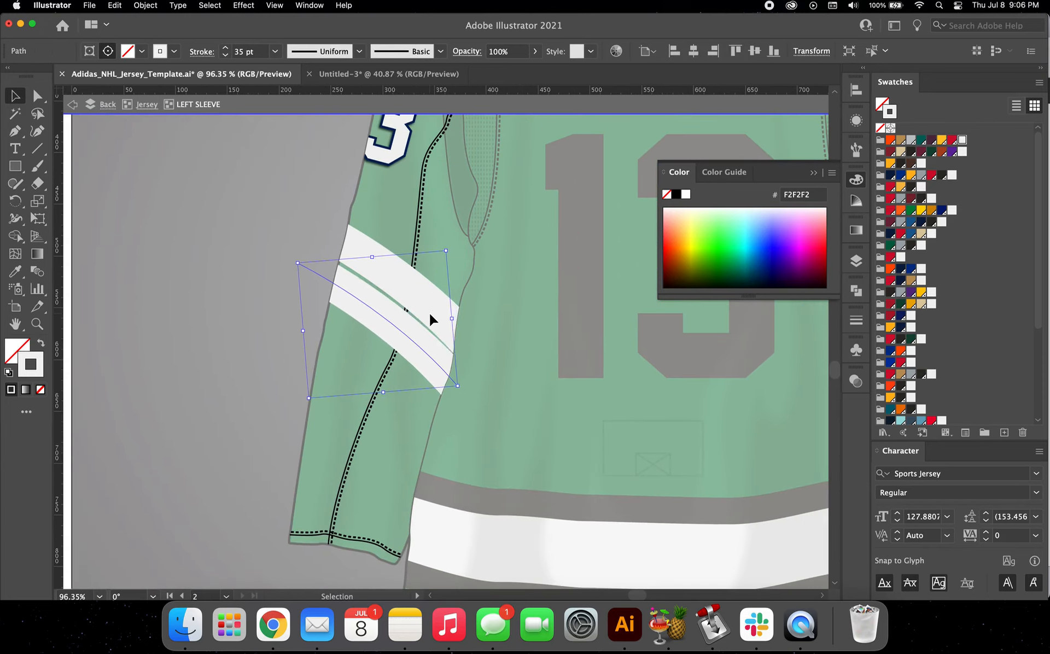
key(Up)
key(Up)
key(Up)
key(Up)
key(Up)
key(Up)
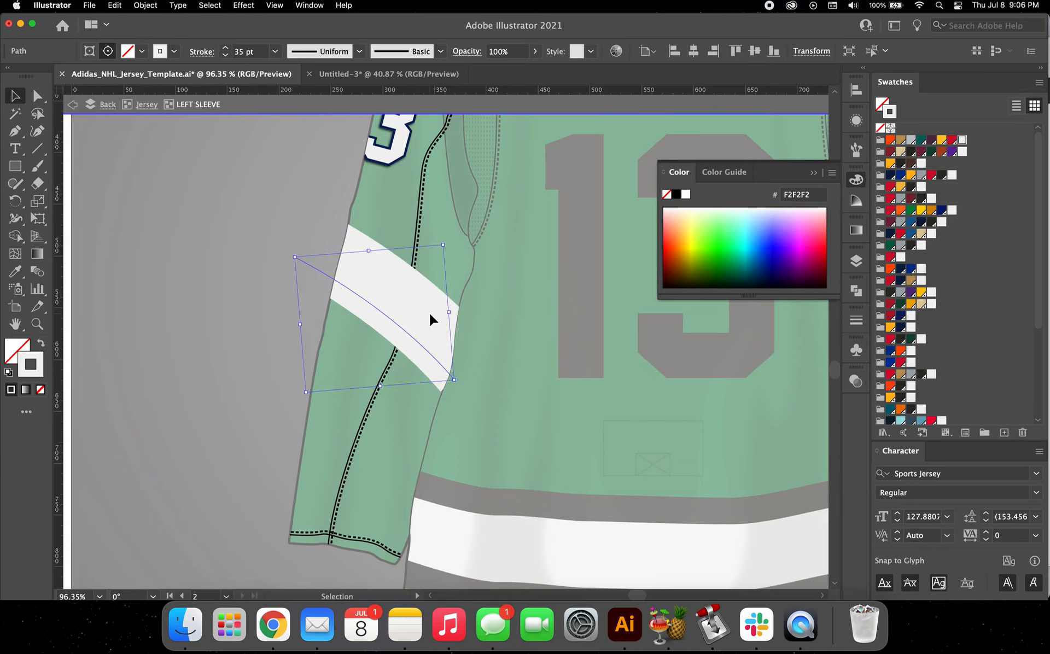
Step: Recolour the lower sleeve stripe's stroke with the Whalers navy swatch and deselect it
scroll(925, 411, down, 10)
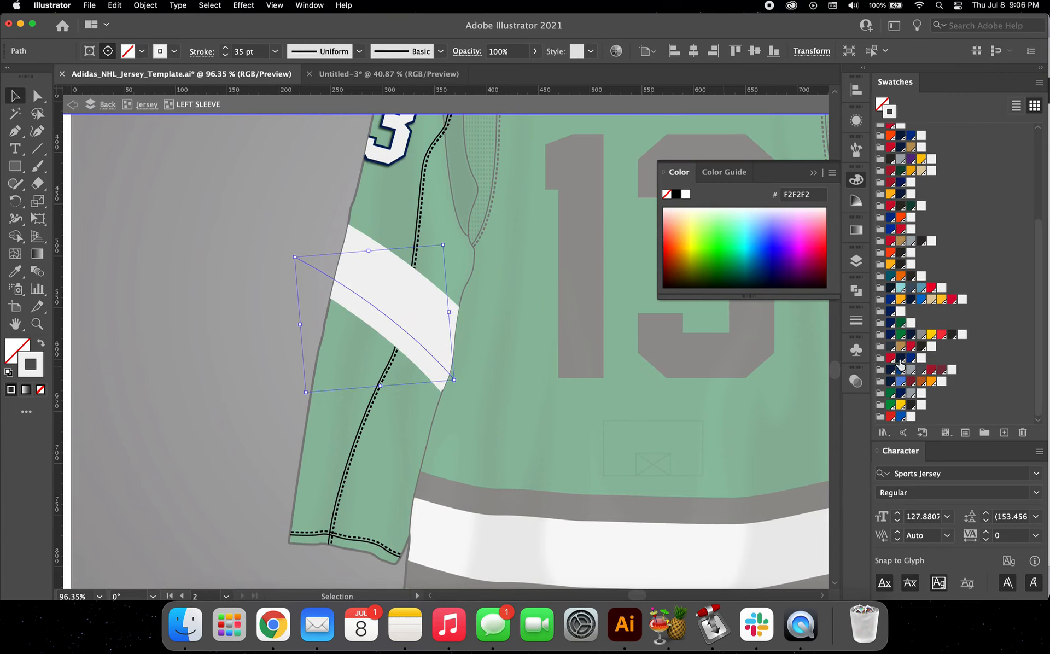
click(901, 394)
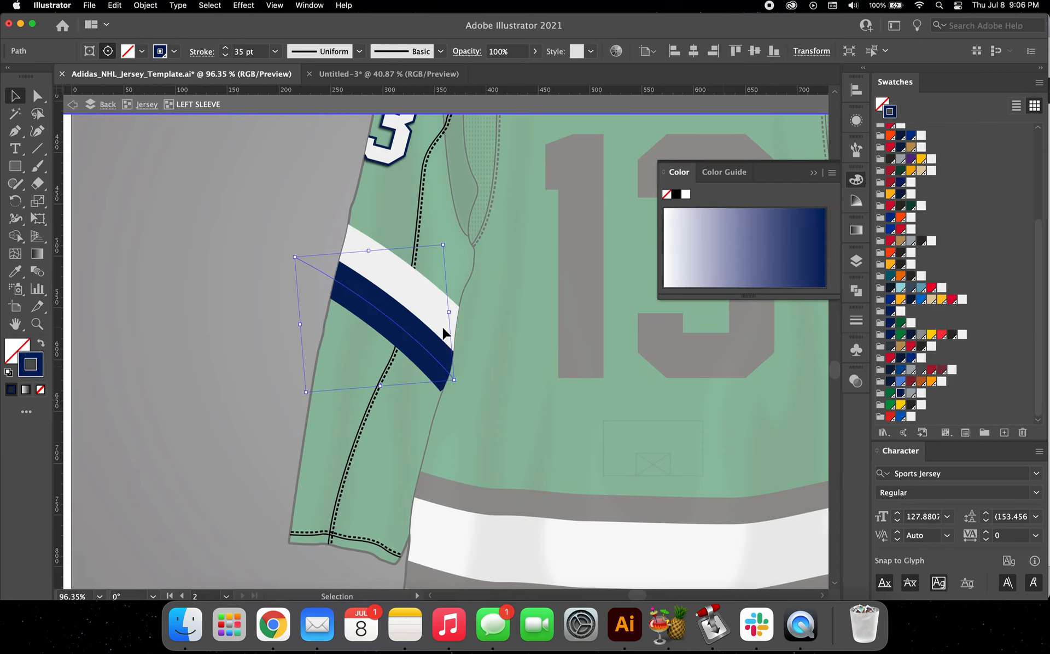
scroll(441, 333, down, 5)
click(353, 361)
Step: Draw a closed four-sided Pen shape around the left sleeve from the stripes to the cuff, and swap its navy stroke to the fill
scroll(353, 361, right, 3)
scroll(353, 361, down, 1)
key(p)
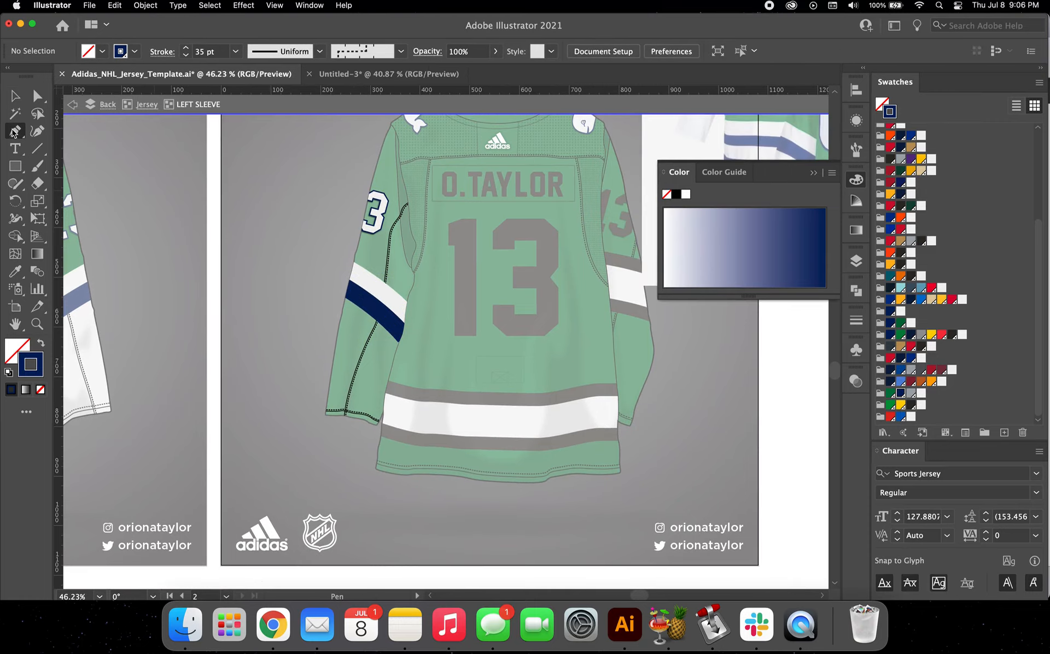
click(317, 264)
click(426, 336)
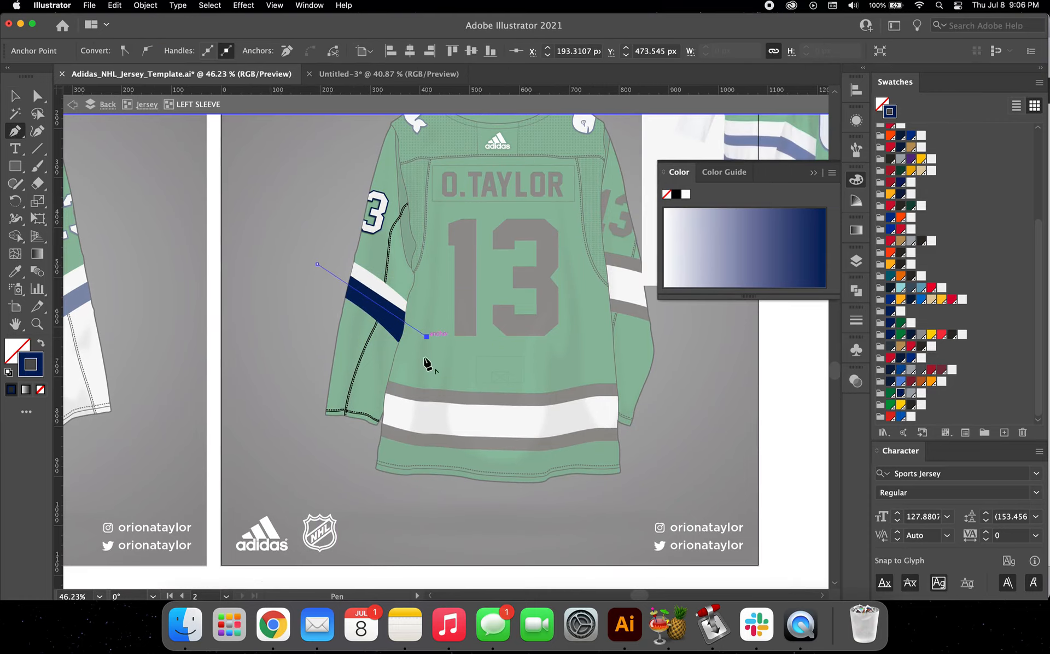
click(406, 446)
click(304, 436)
click(317, 265)
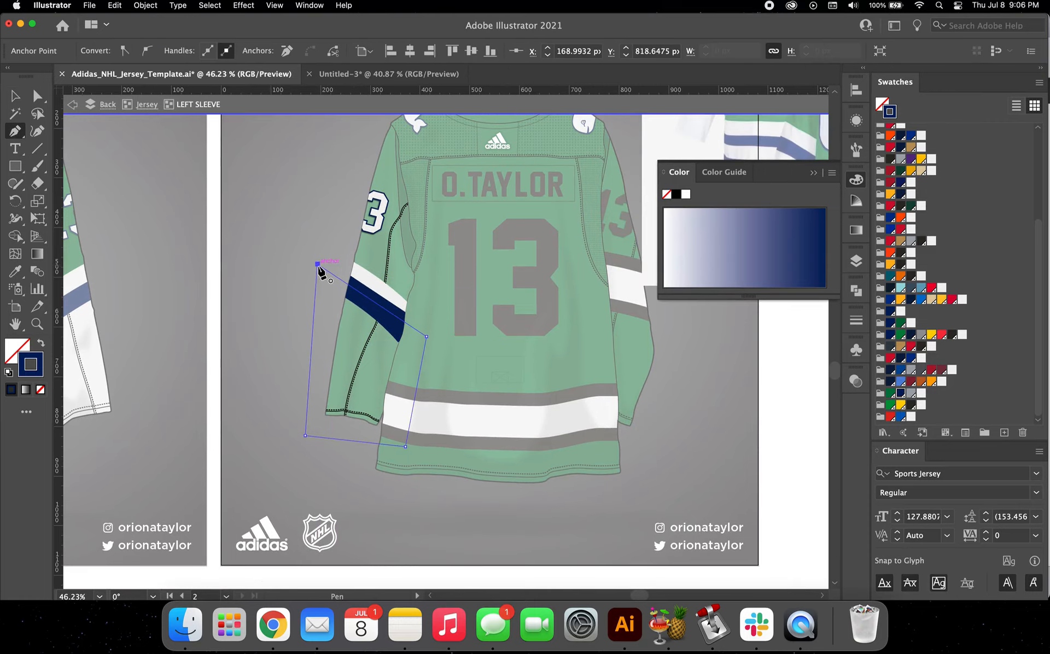
key(v)
click(41, 344)
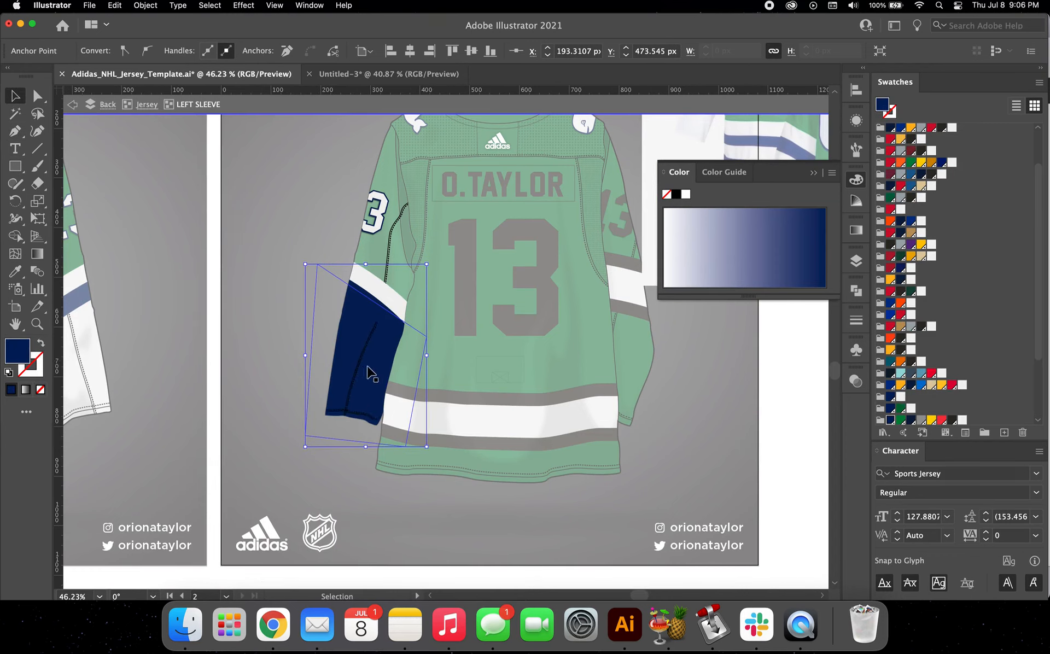
Step: Fill the four-sided shape around the lower left sleeve with the white F2F2F2 swatch and deselect it
click(951, 130)
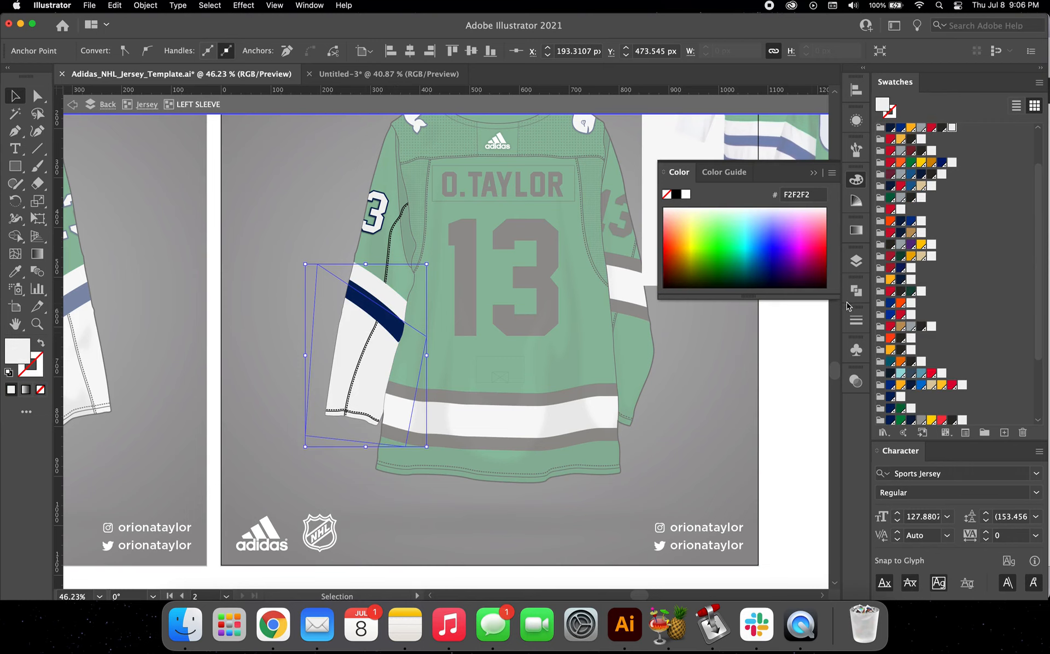
click(856, 262)
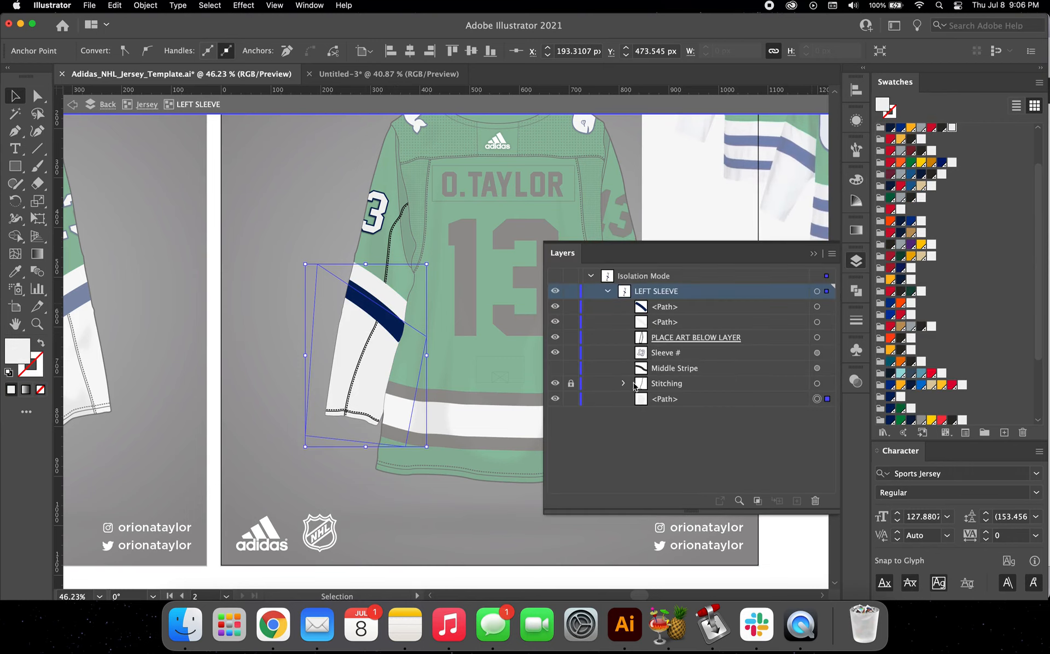
click(456, 339)
scroll(456, 339, right, 5)
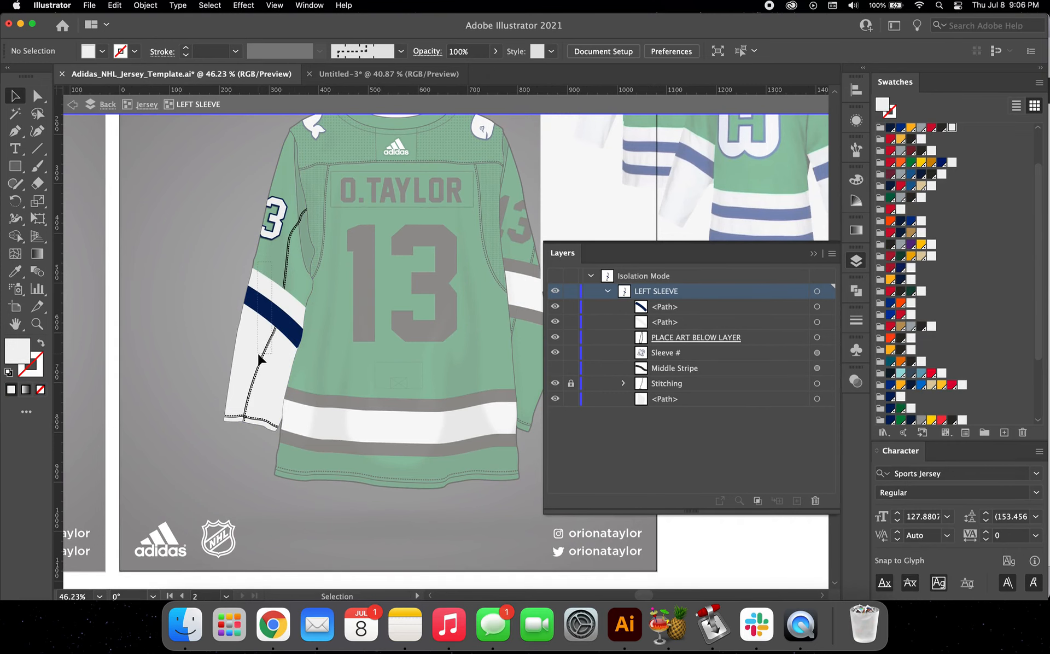
Step: Copy the left sleeve's white stripe, navy stripe and cuff shape, and delete the default stripe from the right sleeve
click(257, 352)
scroll(300, 331, right, 5)
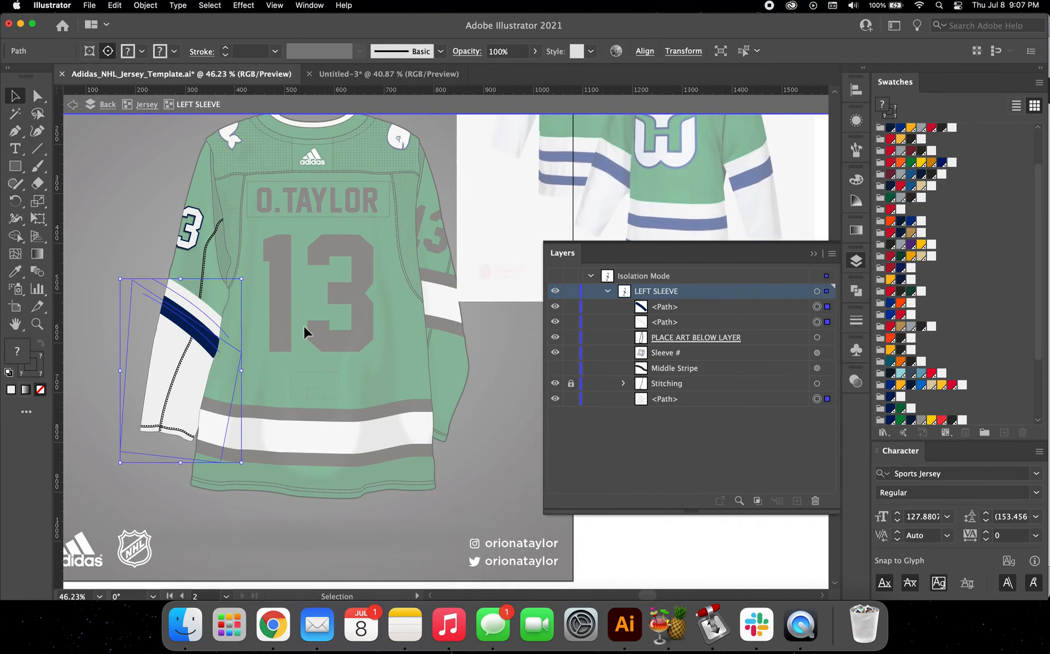
double_click(436, 232)
double_click(439, 241)
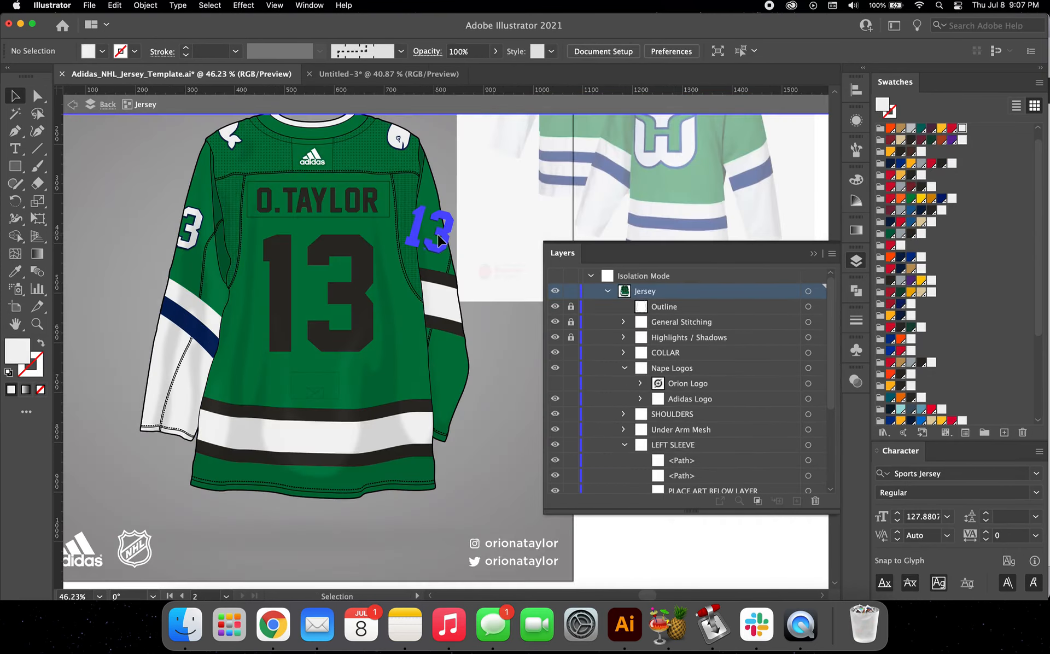
double_click(439, 241)
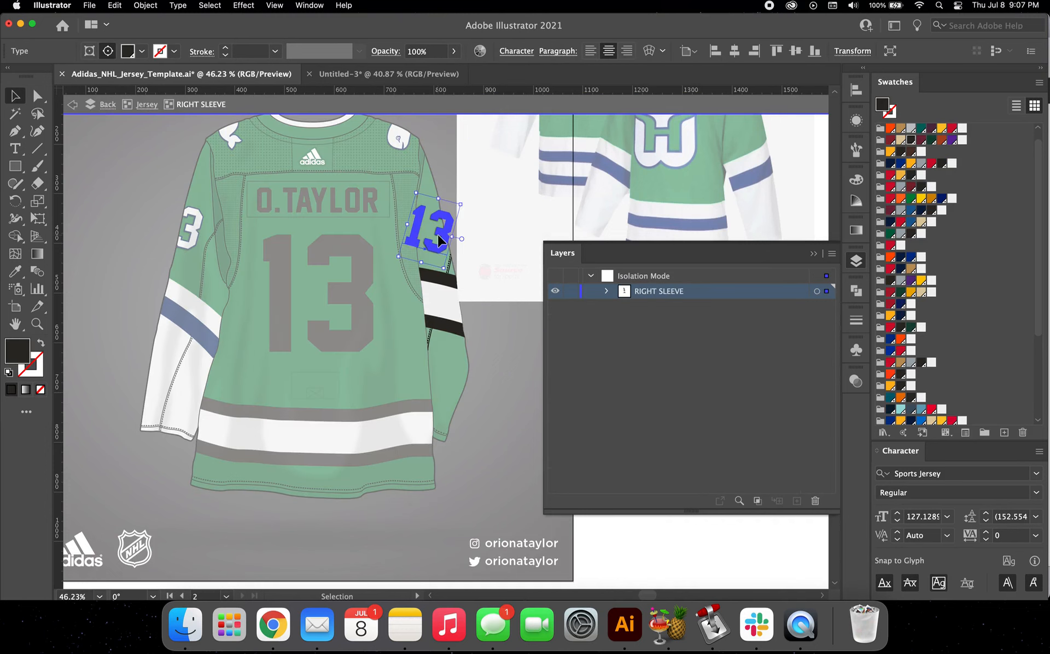
click(438, 281)
key(super+x)
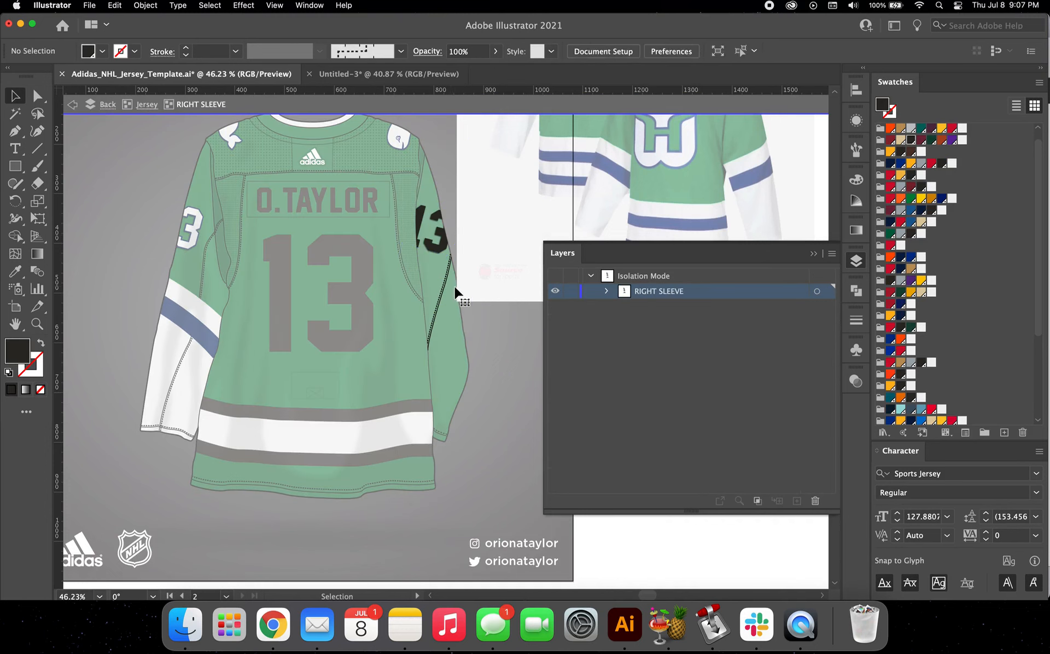
Step: Paste the copied stripes and white cuff shape into the right sleeve, move them across to cover its lower part, and deselect
key(super+v)
drag(186, 324, 447, 350)
key(shift+Right)
key(shift+Right)
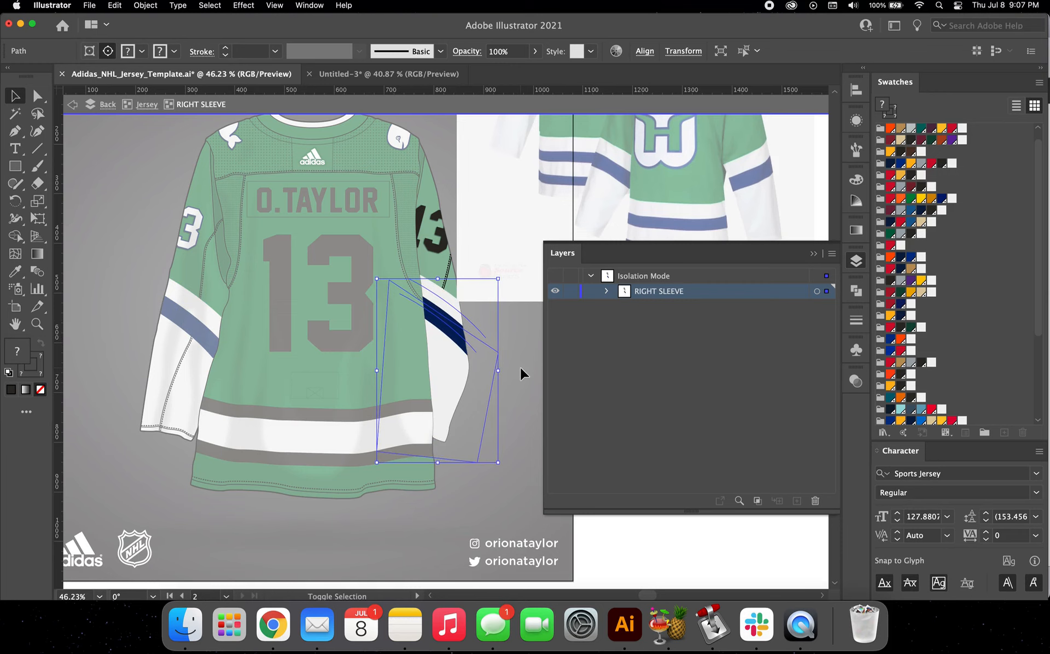
click(527, 224)
Step: Match the right sleeve number to the left one by sampling its white fill and 2 pt navy stroke with the Eyedropper
scroll(527, 223, down, 5)
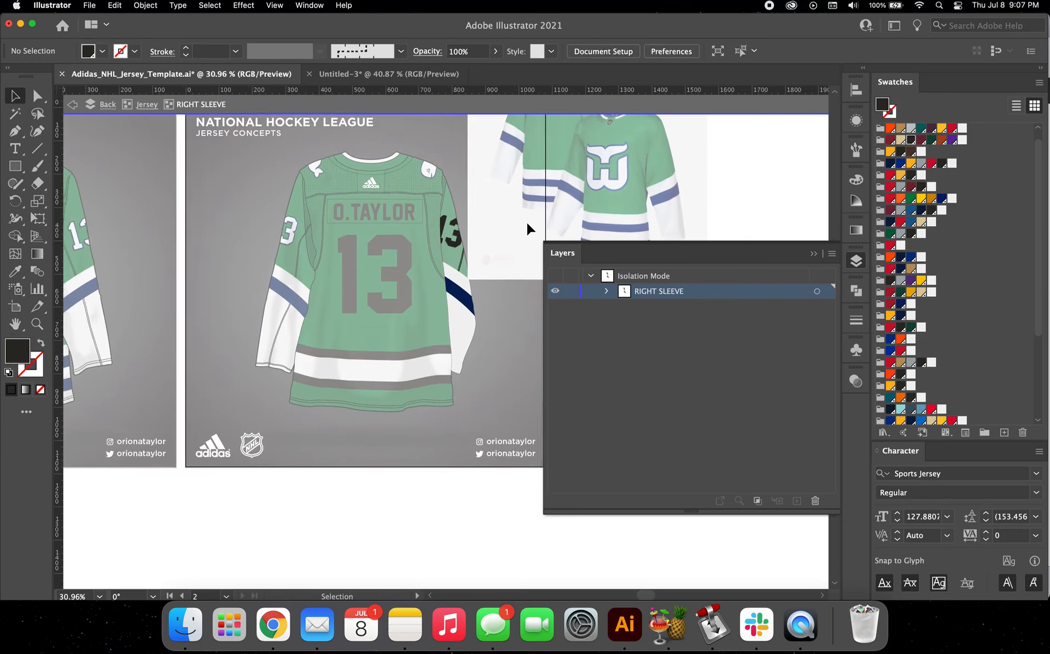
scroll(445, 266, right, 2)
click(435, 239)
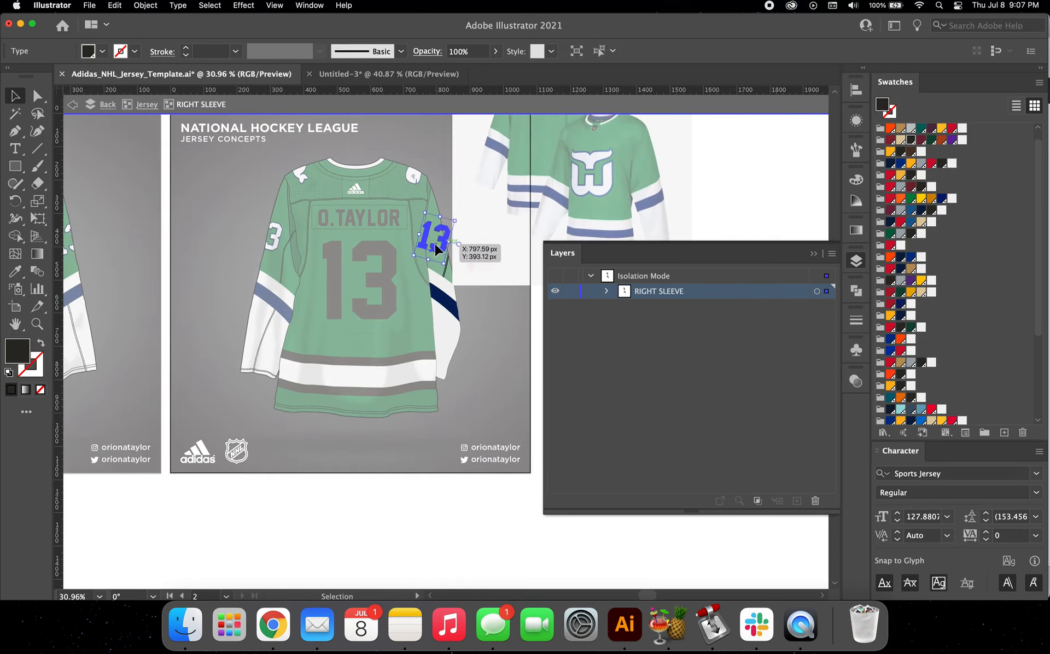
scroll(310, 284, up, 3)
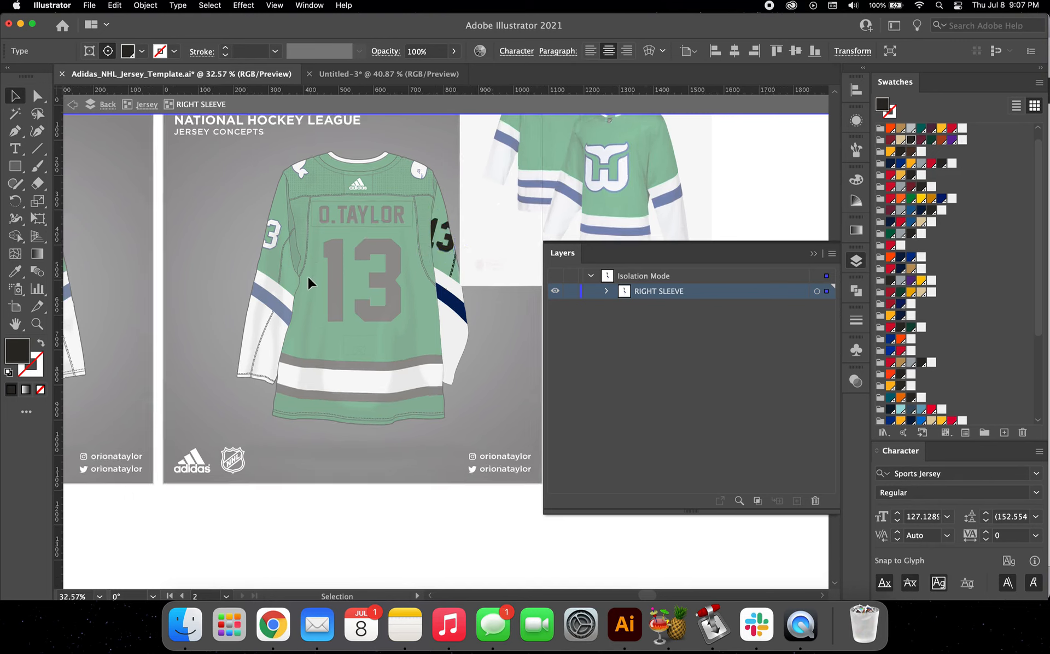
key(i)
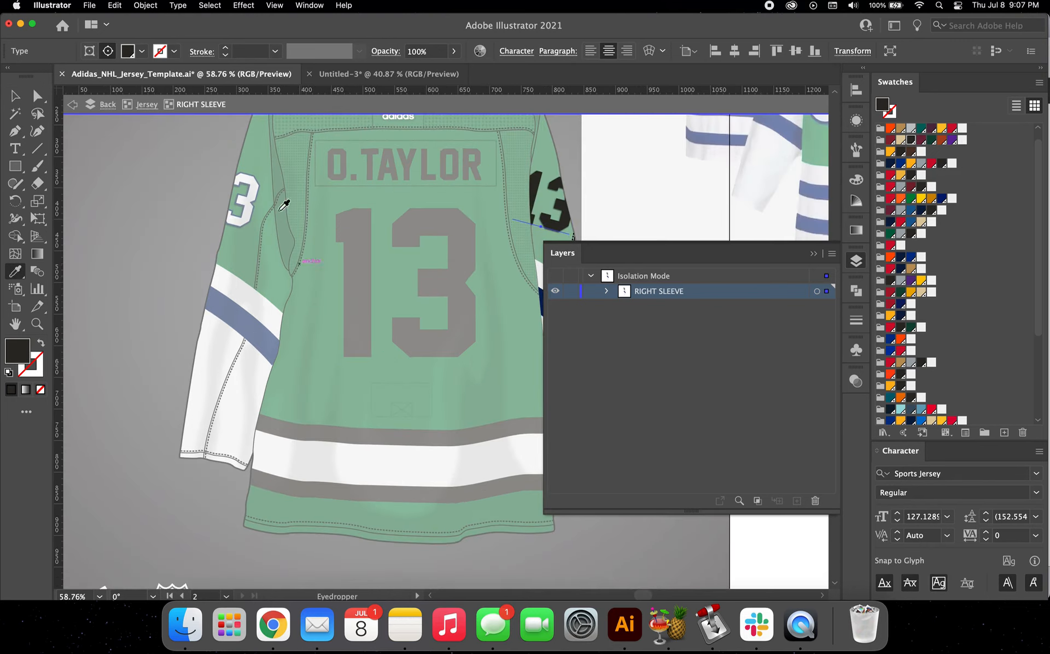
click(236, 179)
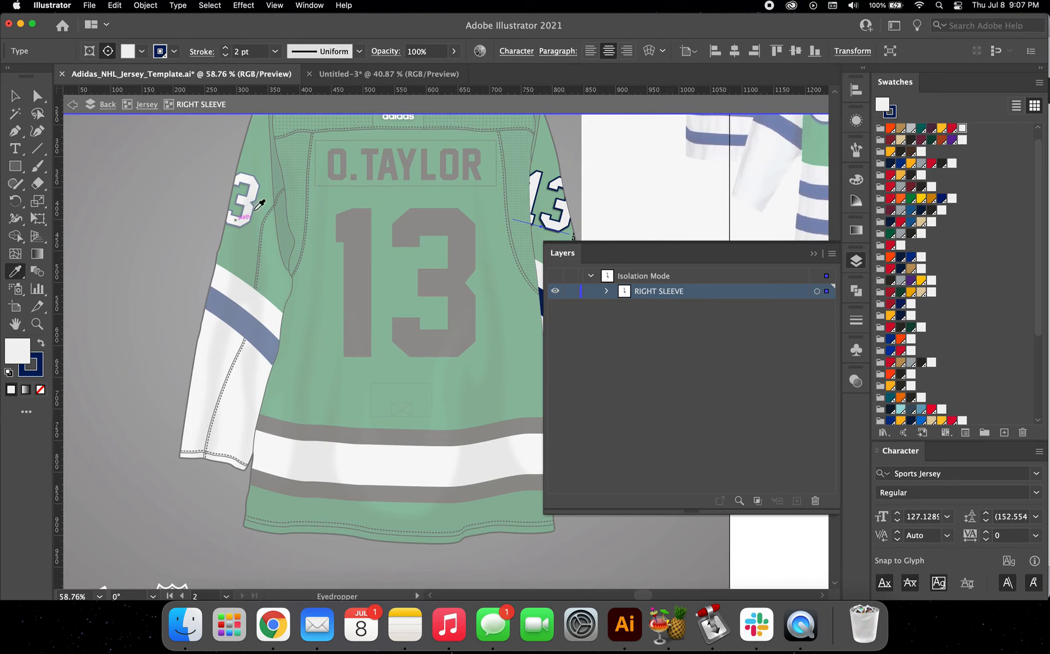
scroll(260, 204, right, 3)
scroll(260, 204, up, 2)
click(13, 96)
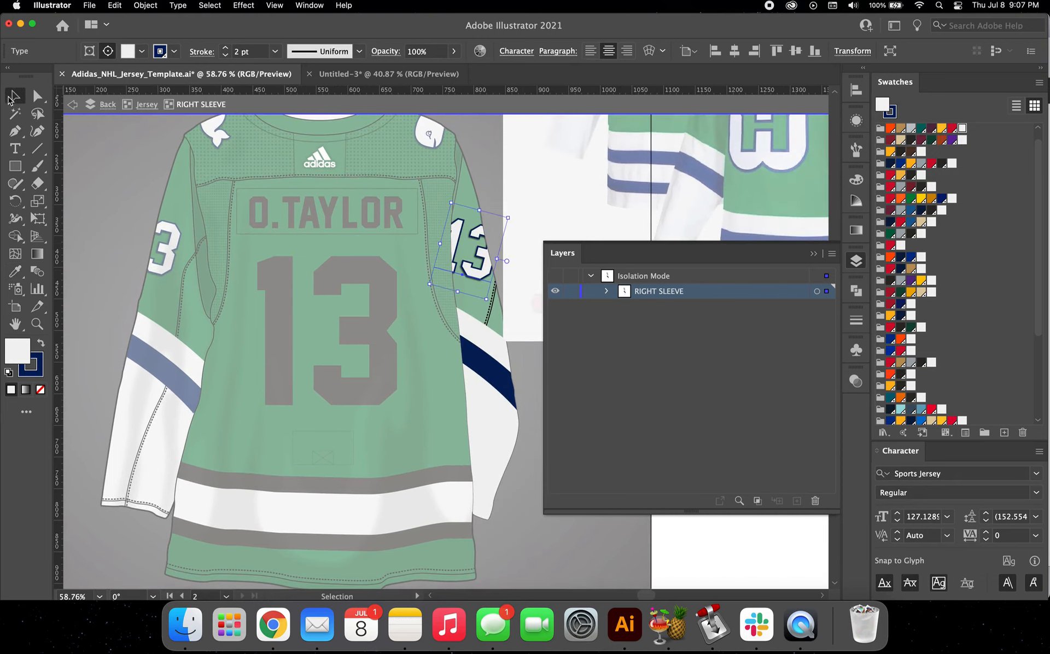
click(77, 181)
Step: Isolate the back body group and replace the nameplate text with WHALERS
scroll(123, 189, down, 4)
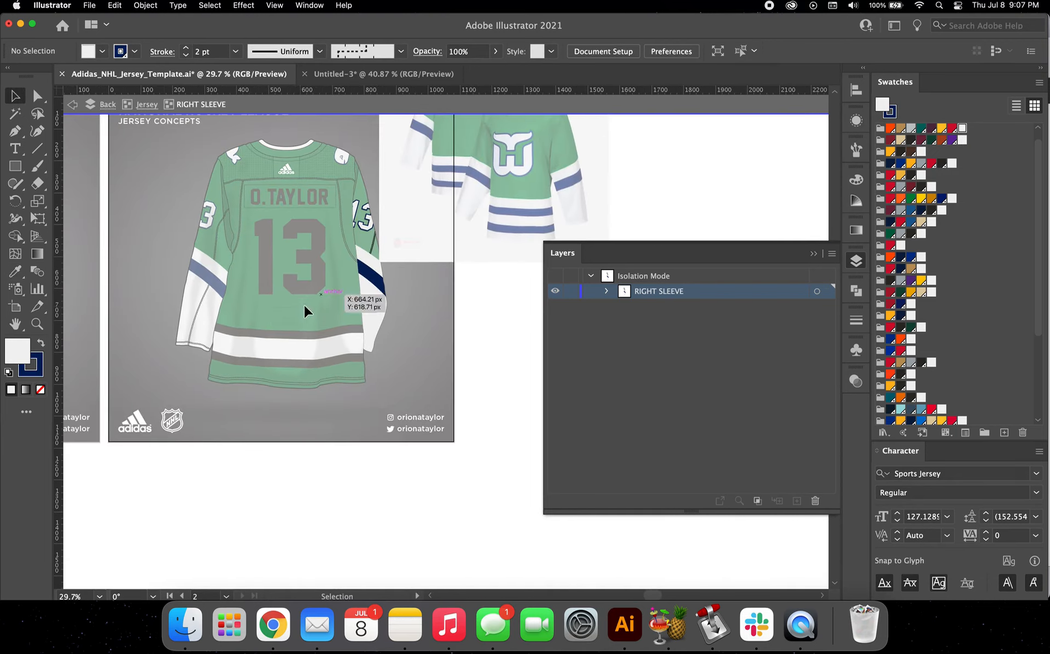
double_click(299, 338)
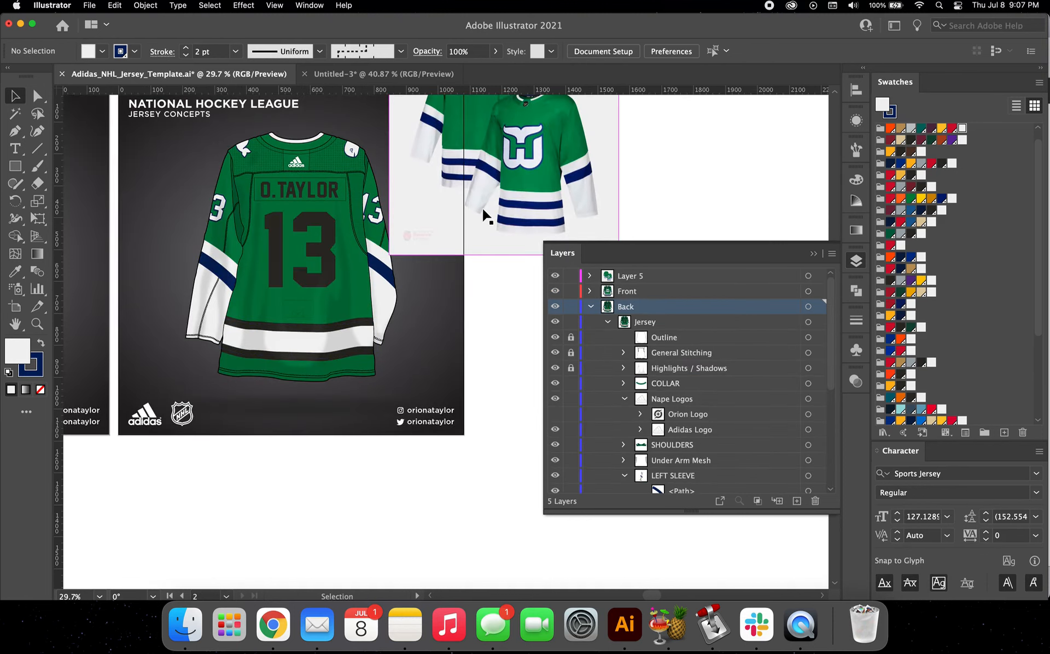
double_click(313, 200)
click(313, 200)
scroll(313, 199, up, 3)
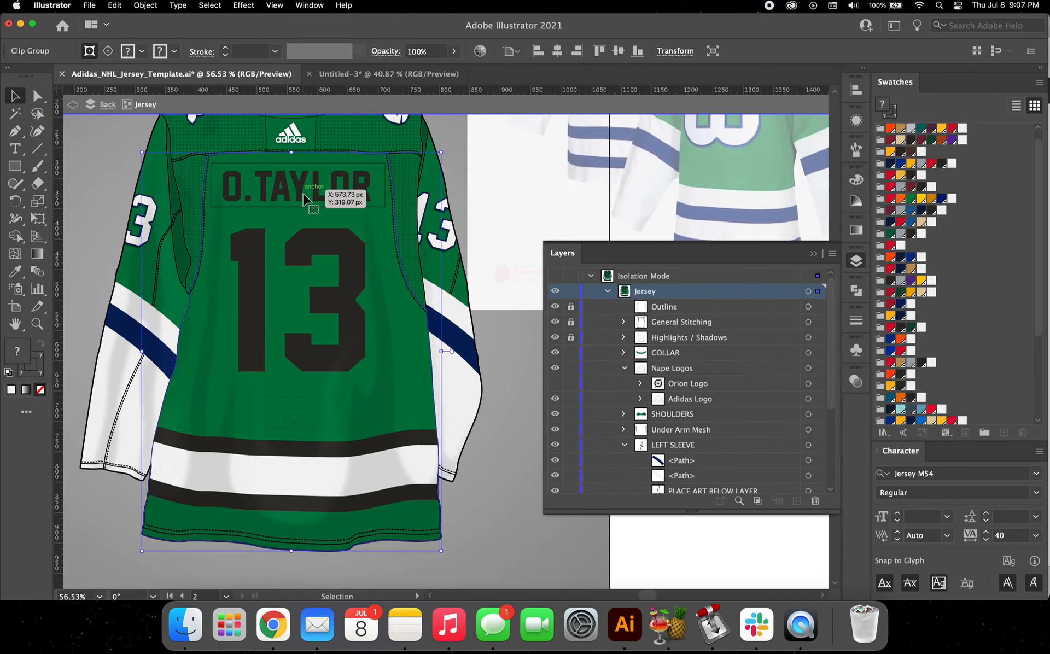
double_click(303, 191)
double_click(302, 189)
double_click(302, 188)
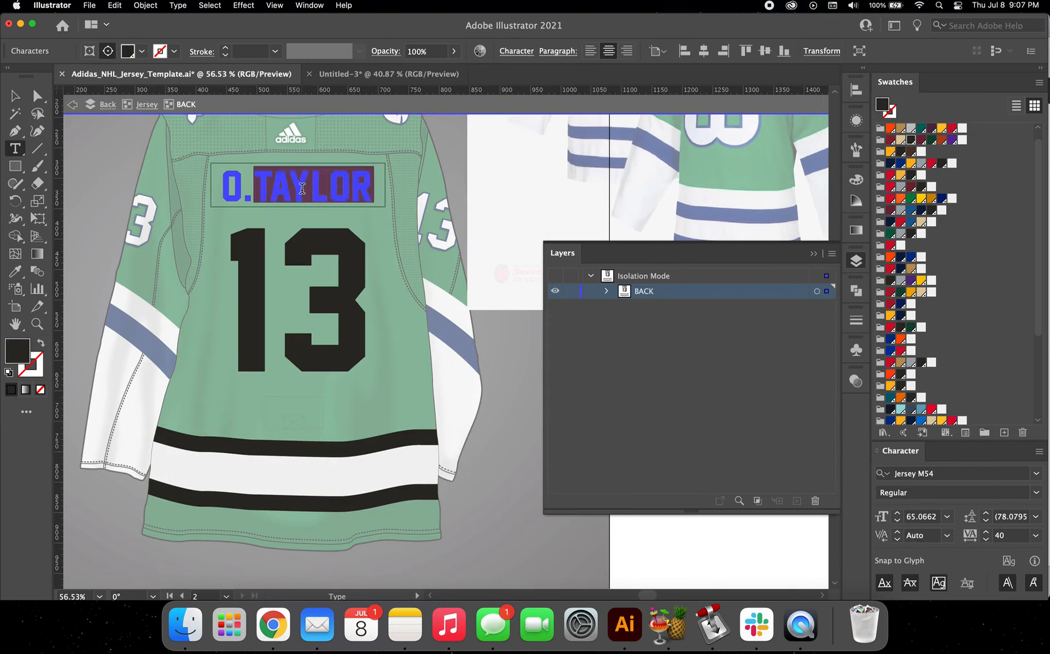
triple_click(302, 188)
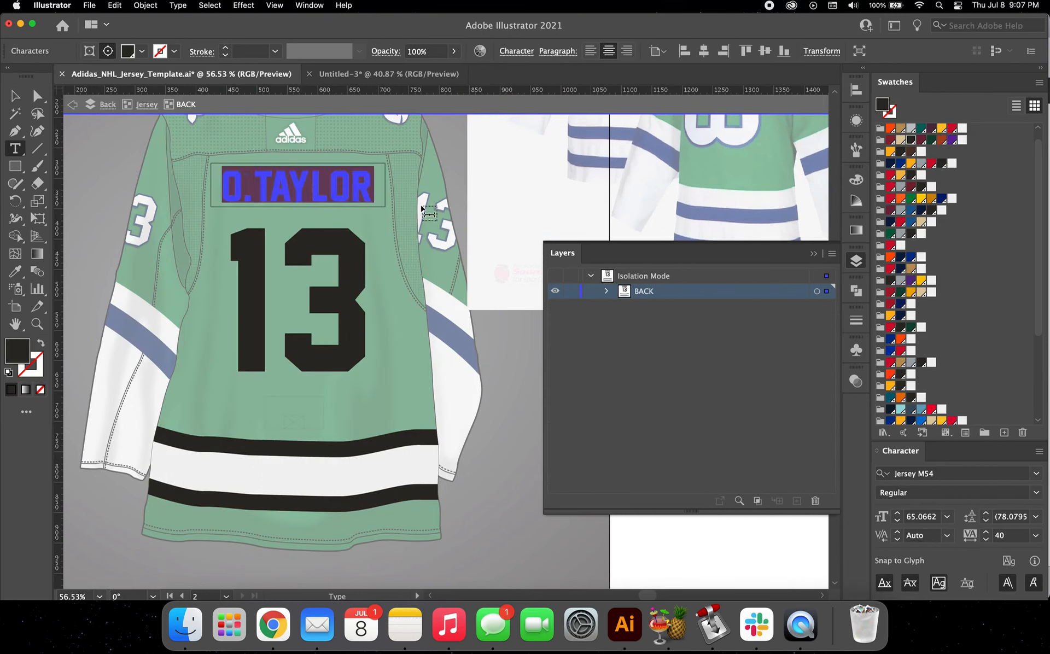
text(WHALERS)
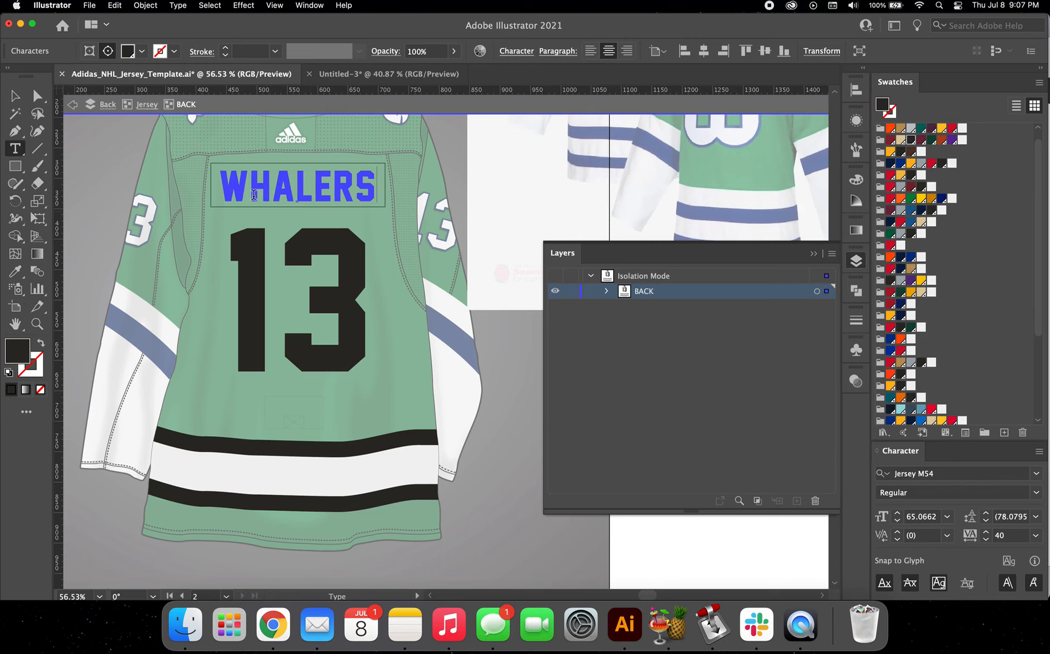
Step: Fill the large back number 13 with white and give it a 5 pt stroke in the Whalers navy swatch
double_click(298, 280)
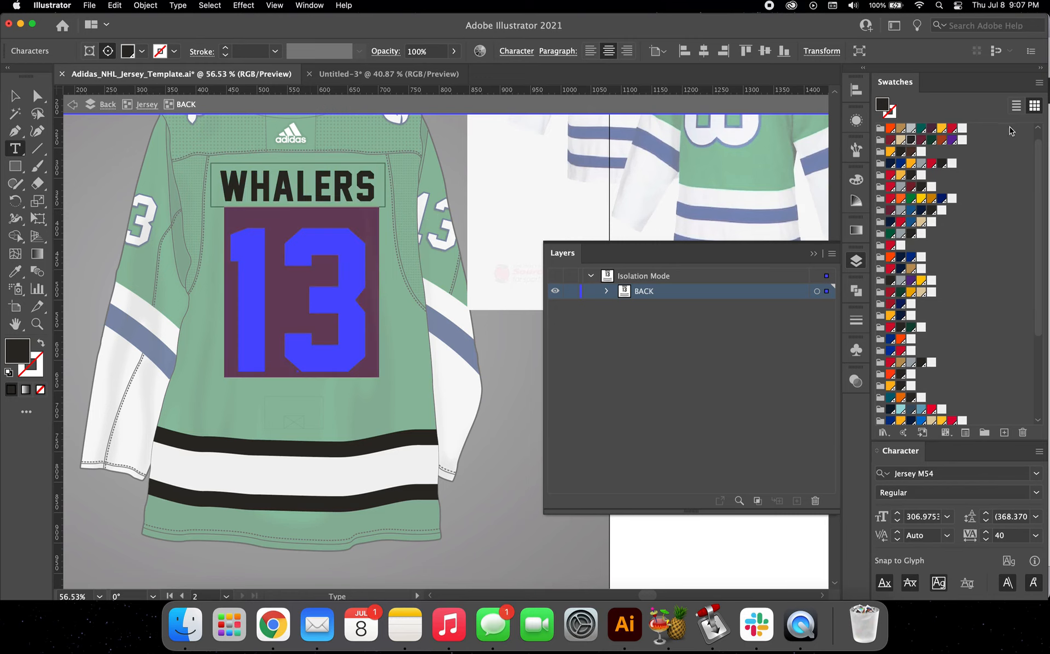
click(964, 130)
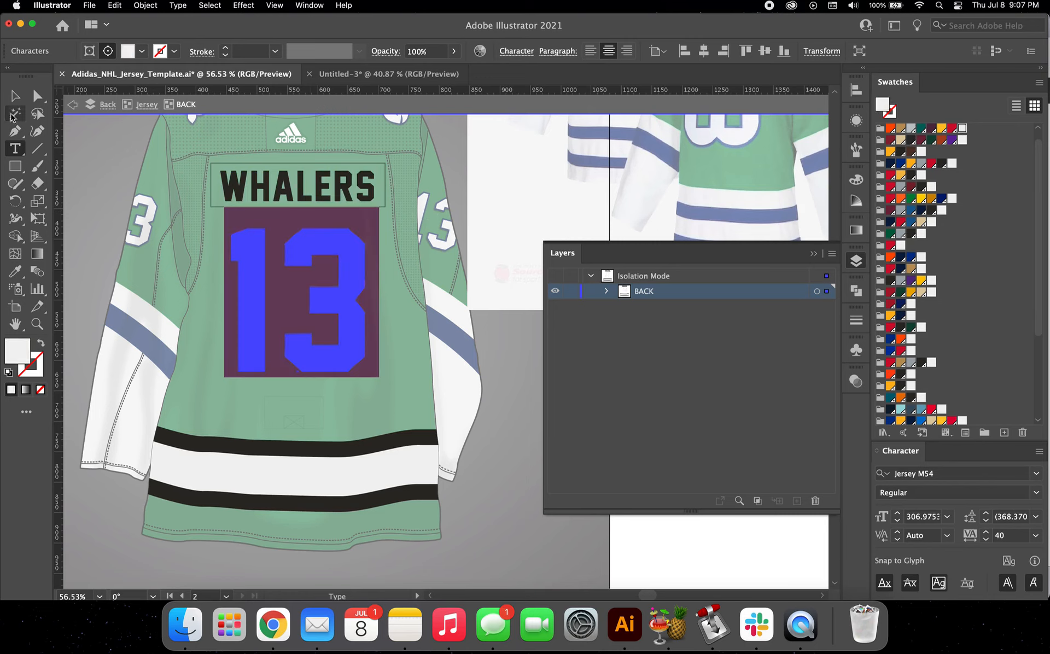
click(15, 96)
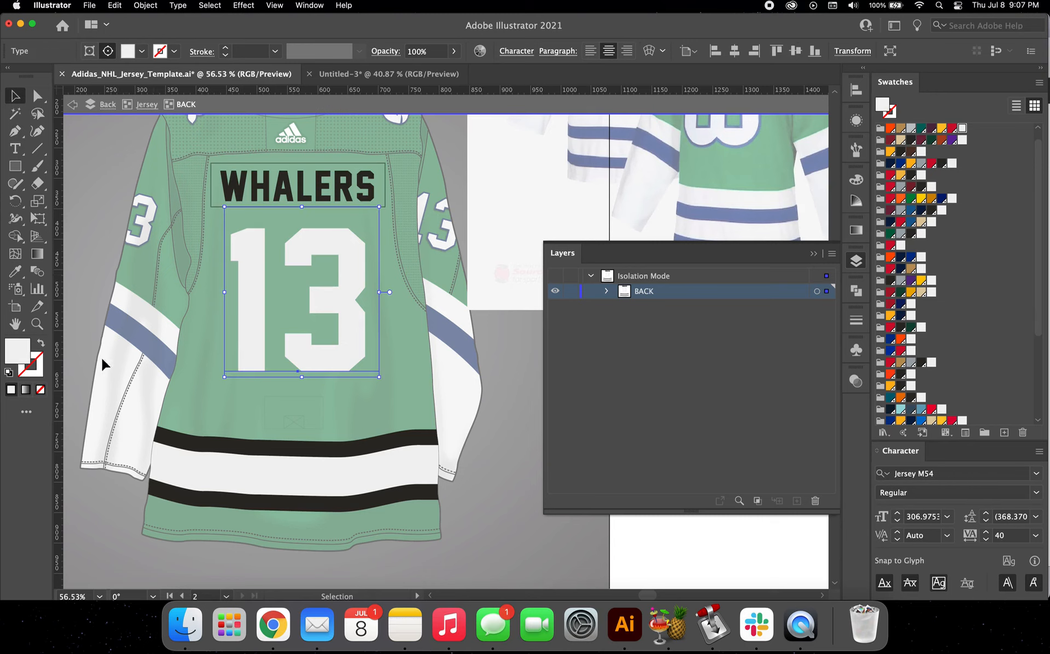
click(39, 369)
scroll(925, 359, down, 5)
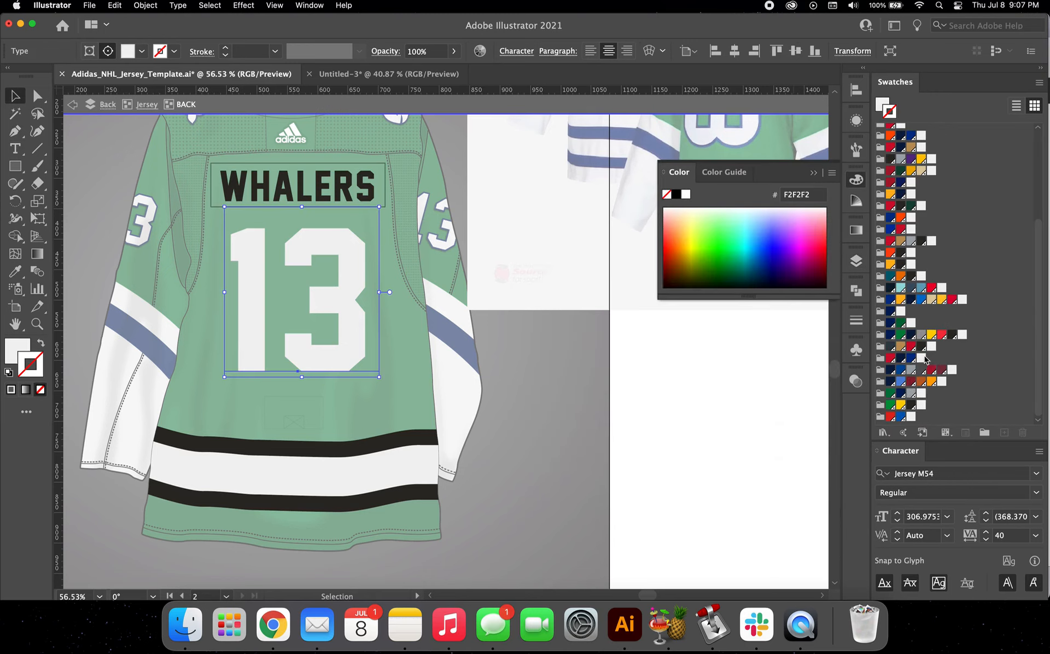
click(904, 394)
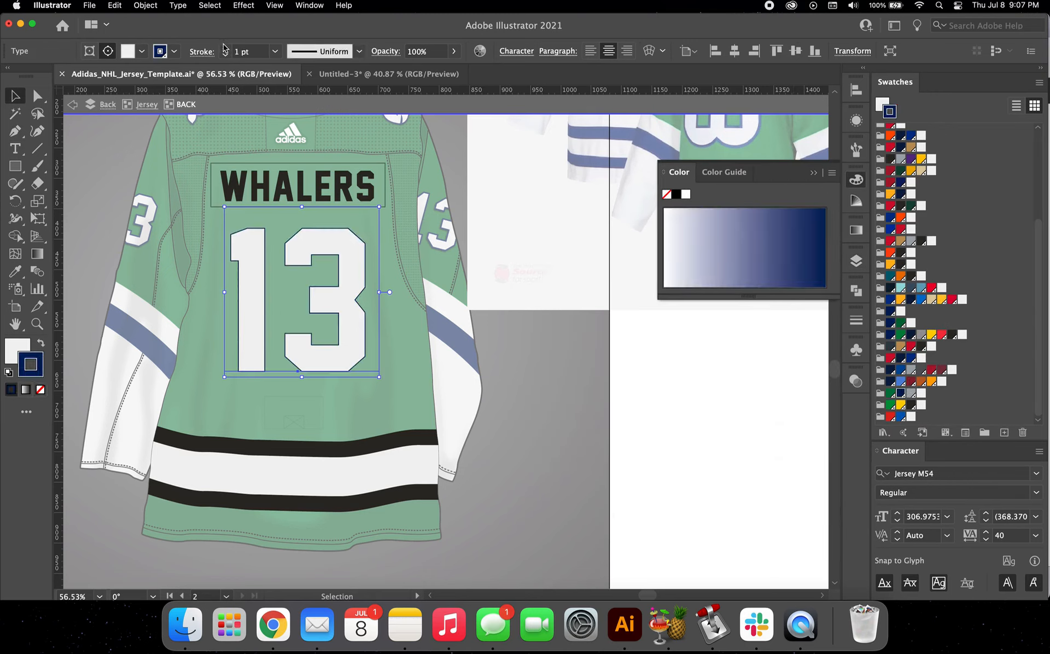
click(225, 49)
click(225, 49)
click(225, 48)
click(225, 48)
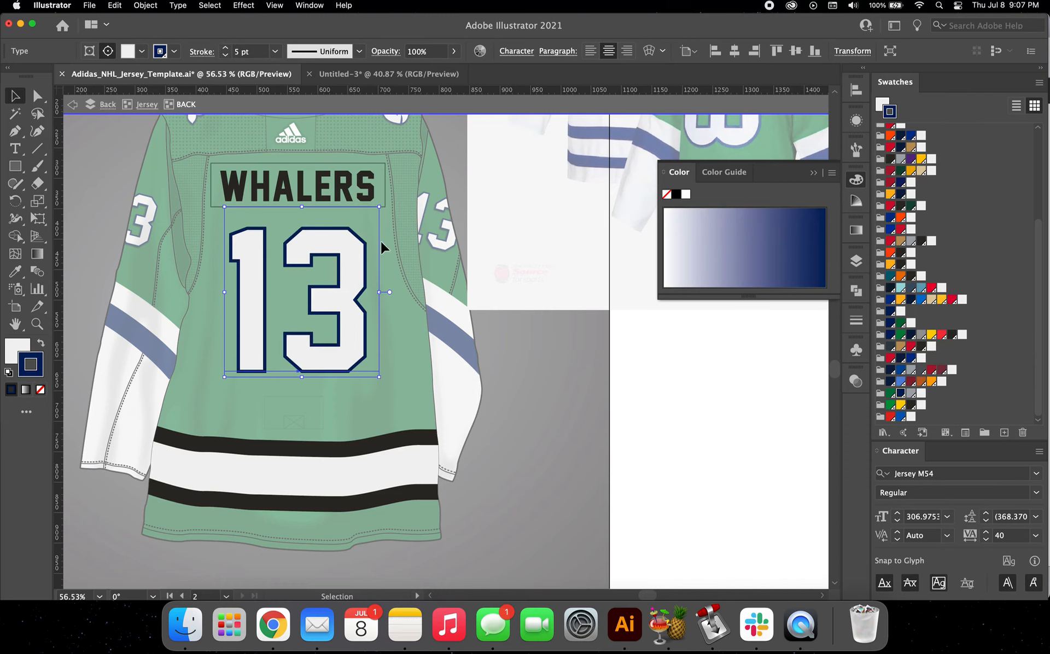
Step: Apply a Drop Shadow with a 1 px Y offset to the WHALERS lettering and fill it with white
click(332, 182)
scroll(332, 182, up, 3)
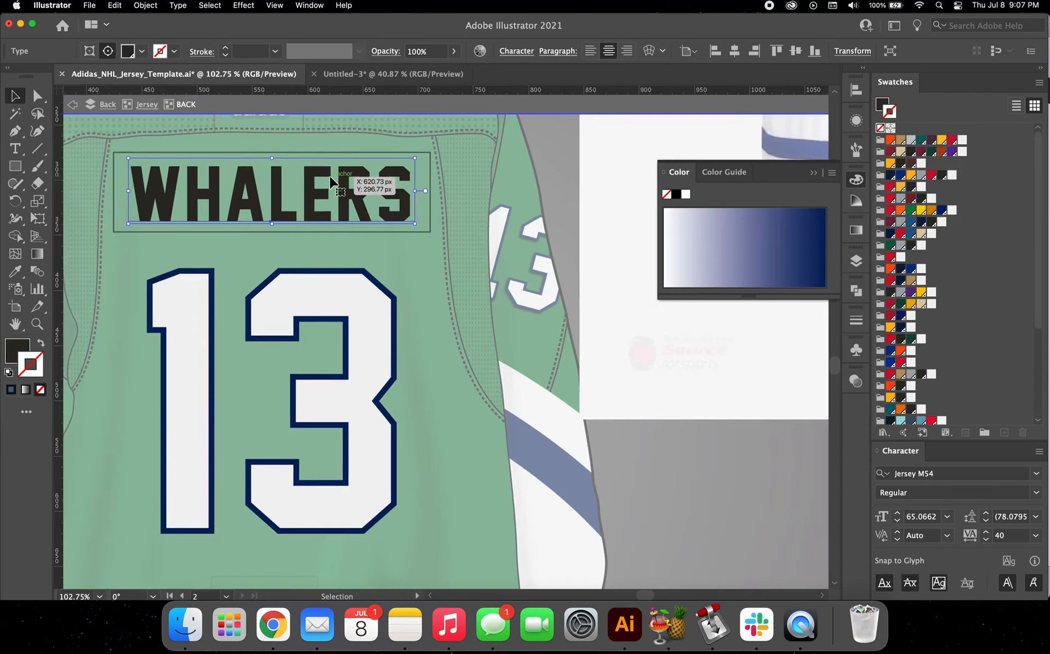
click(243, 5)
click(265, 35)
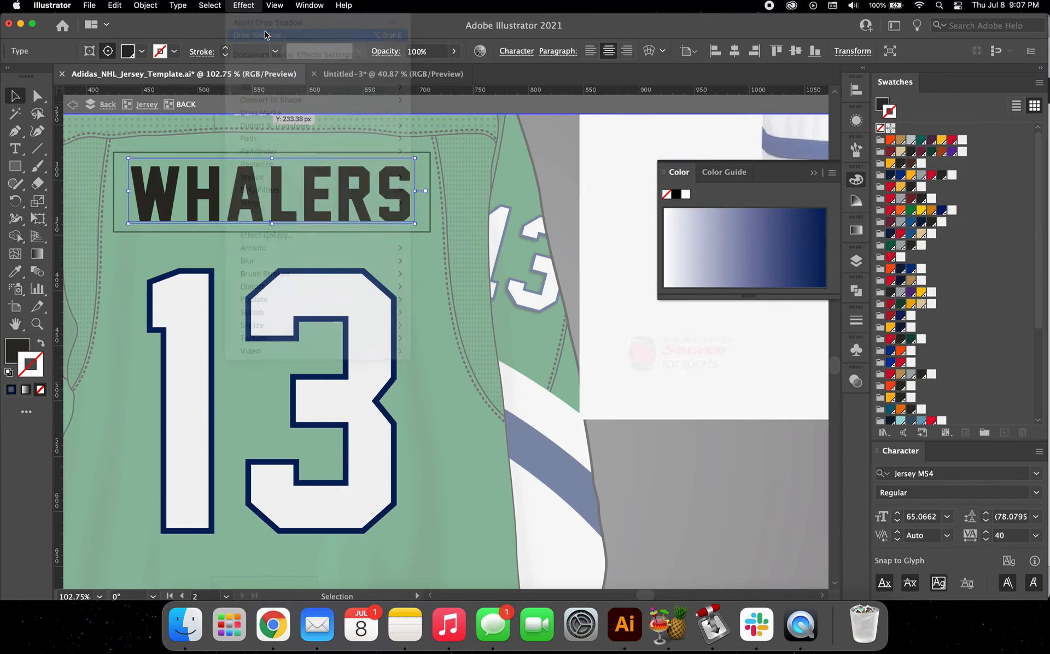
click(512, 316)
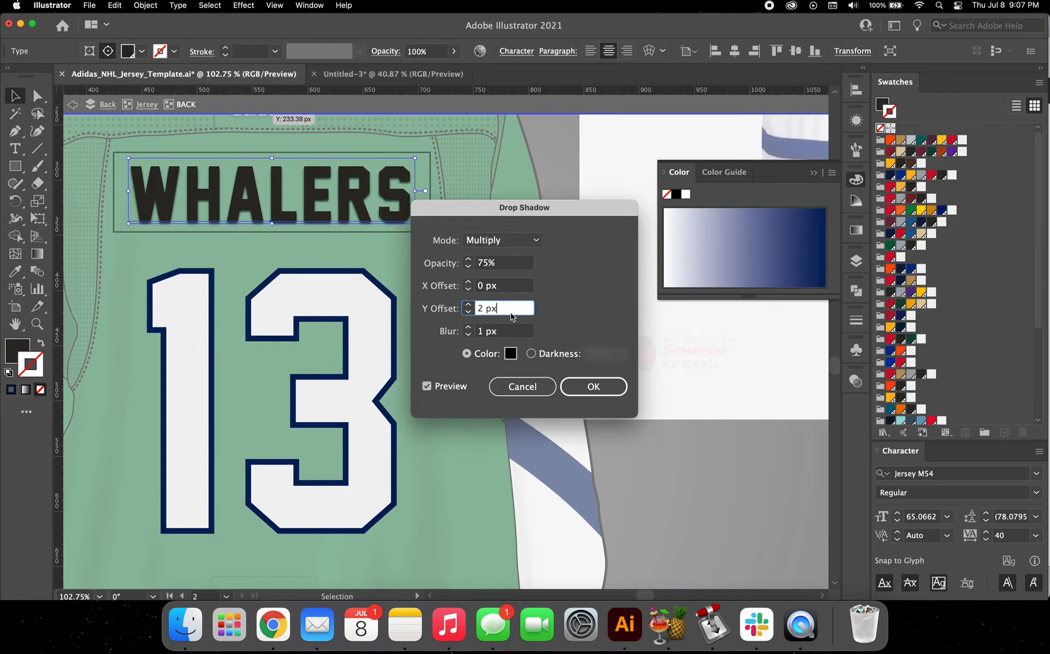
double_click(512, 316)
text(1)
click(594, 386)
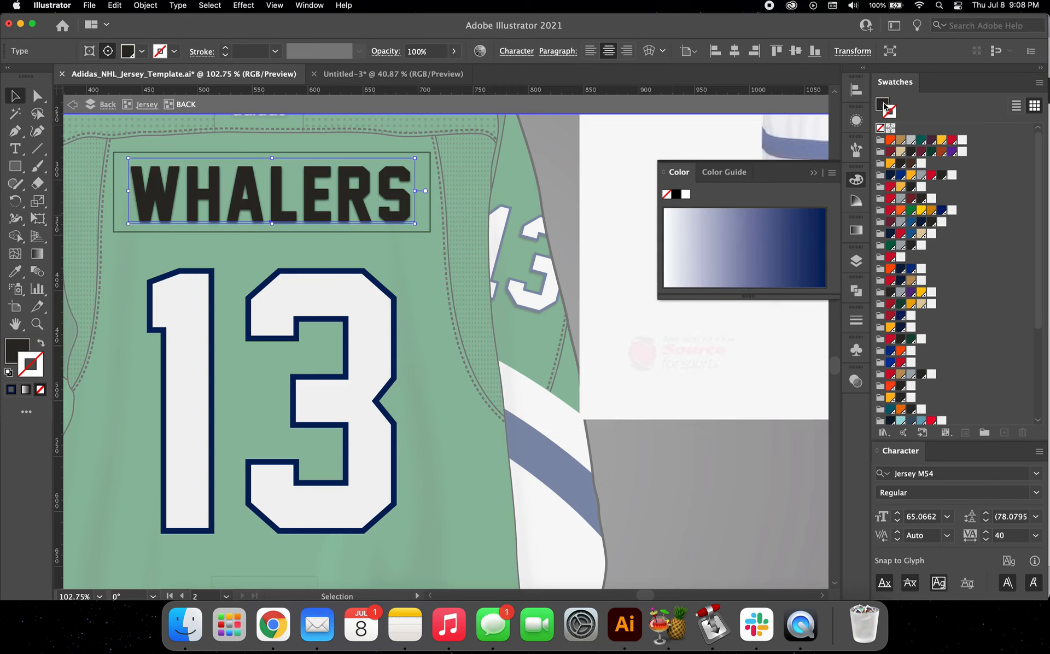
click(962, 140)
Step: Apply a Drop Shadow with a 2 px Y offset to the large back number 13
click(393, 331)
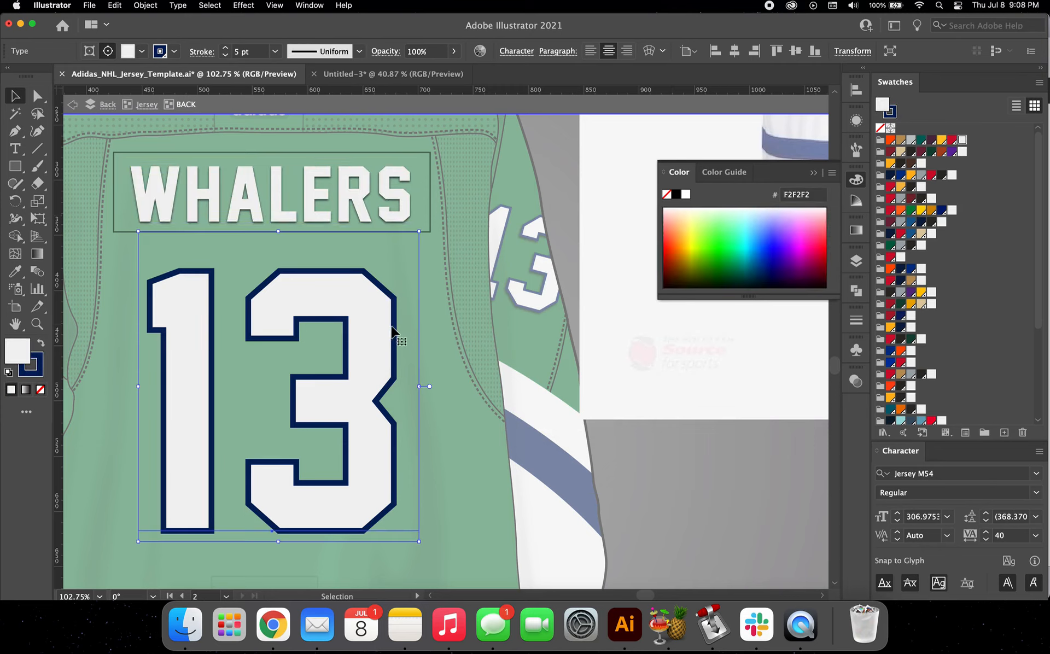
click(243, 5)
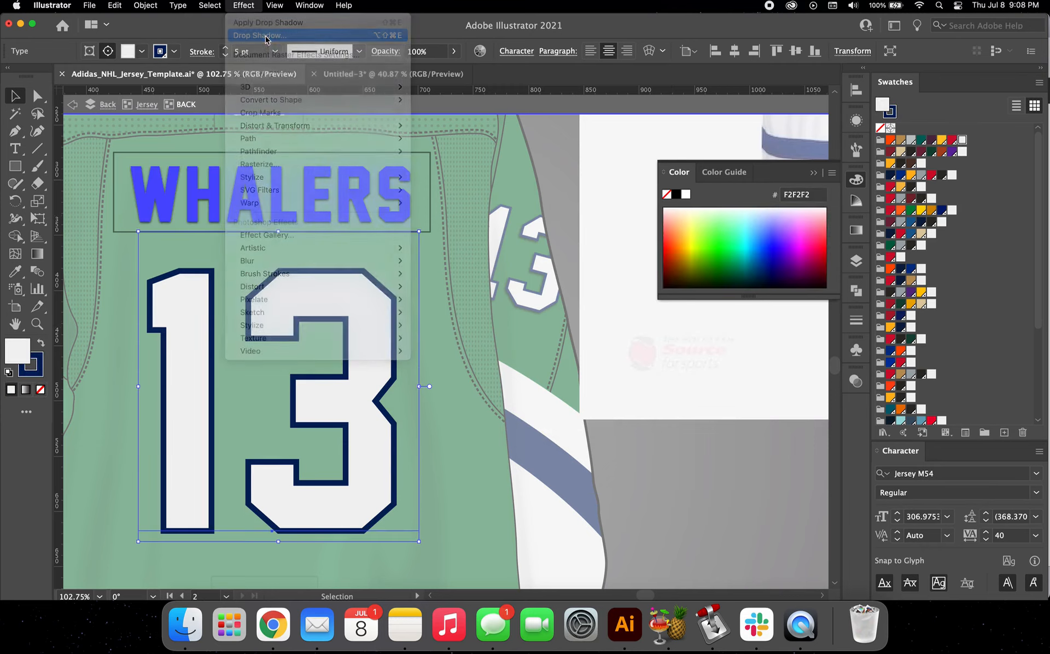
click(266, 36)
click(506, 310)
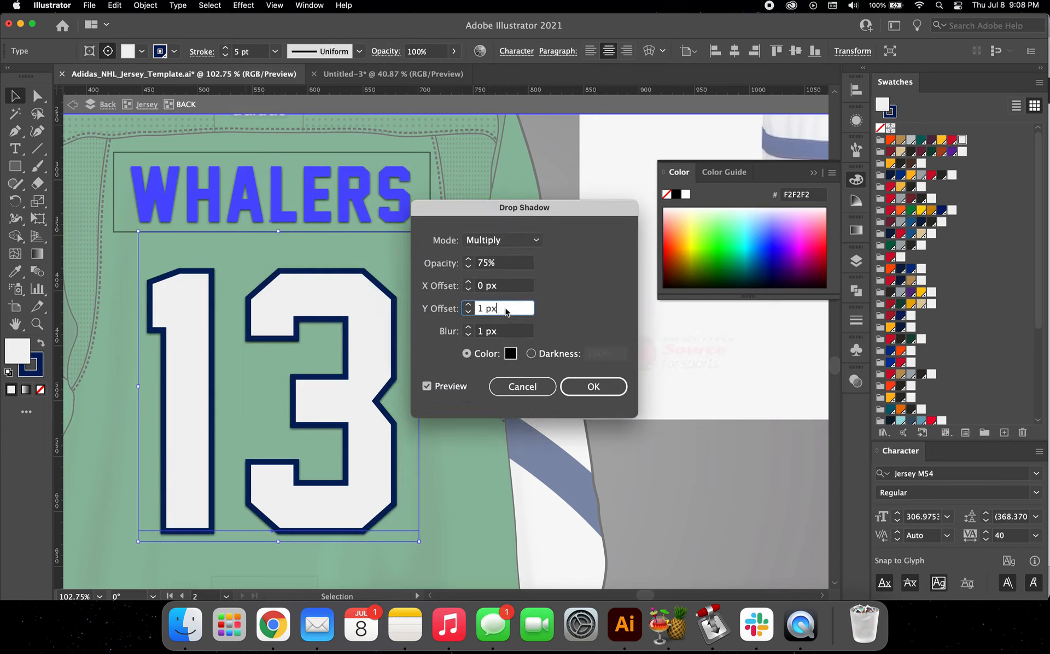
key(Up)
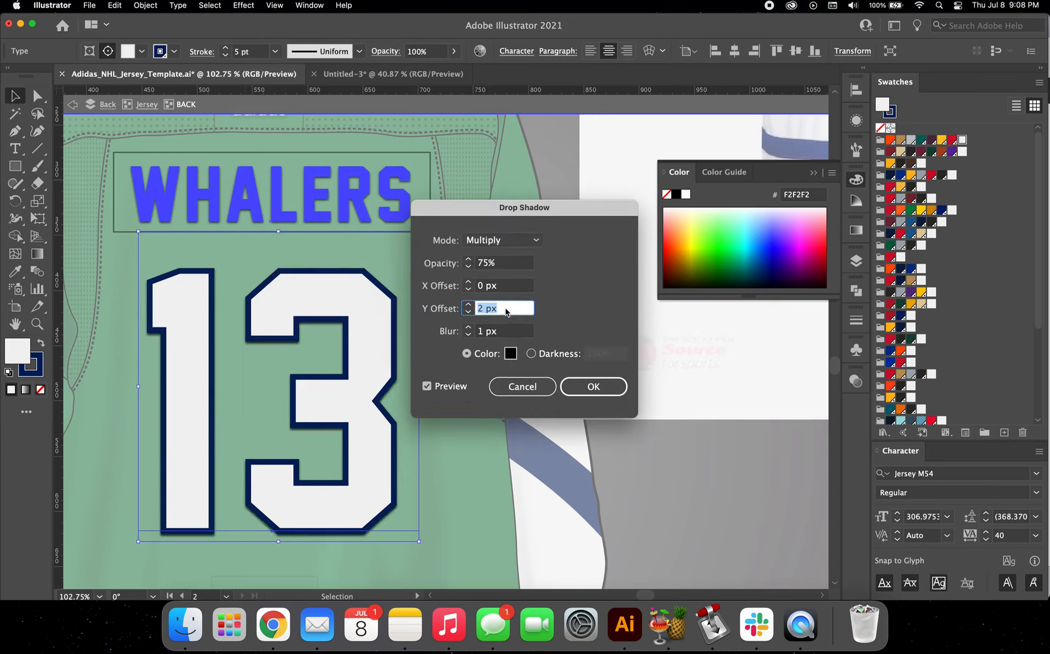
click(590, 386)
scroll(414, 420, down, 5)
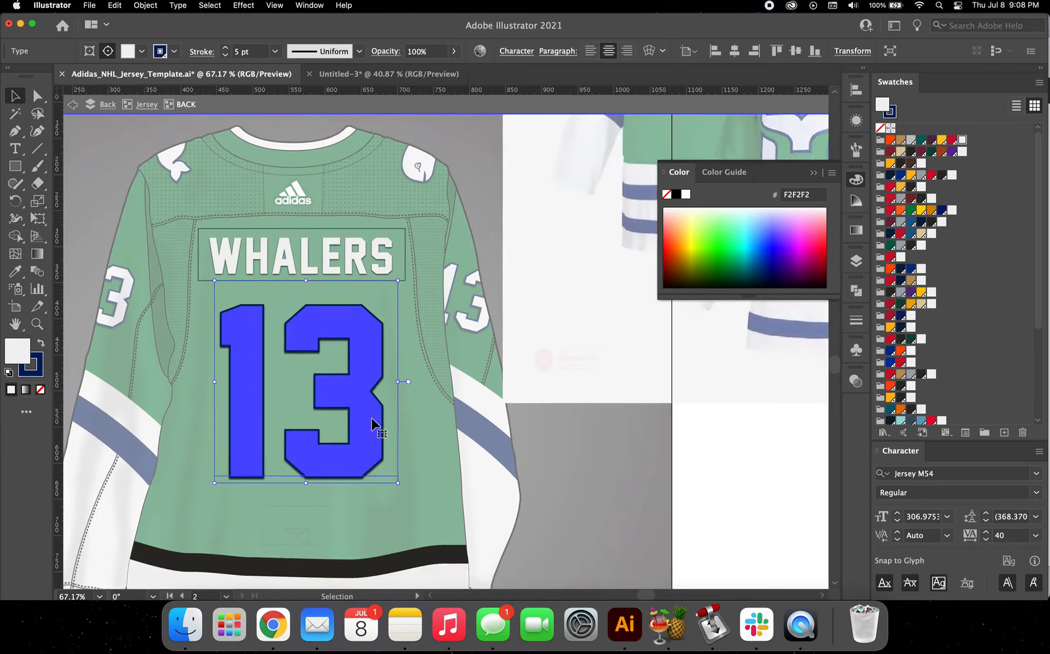
Step: Set the stroke weight of the upper black stripe on the jersey back to 35 pt
click(414, 414)
scroll(414, 412, down, 5)
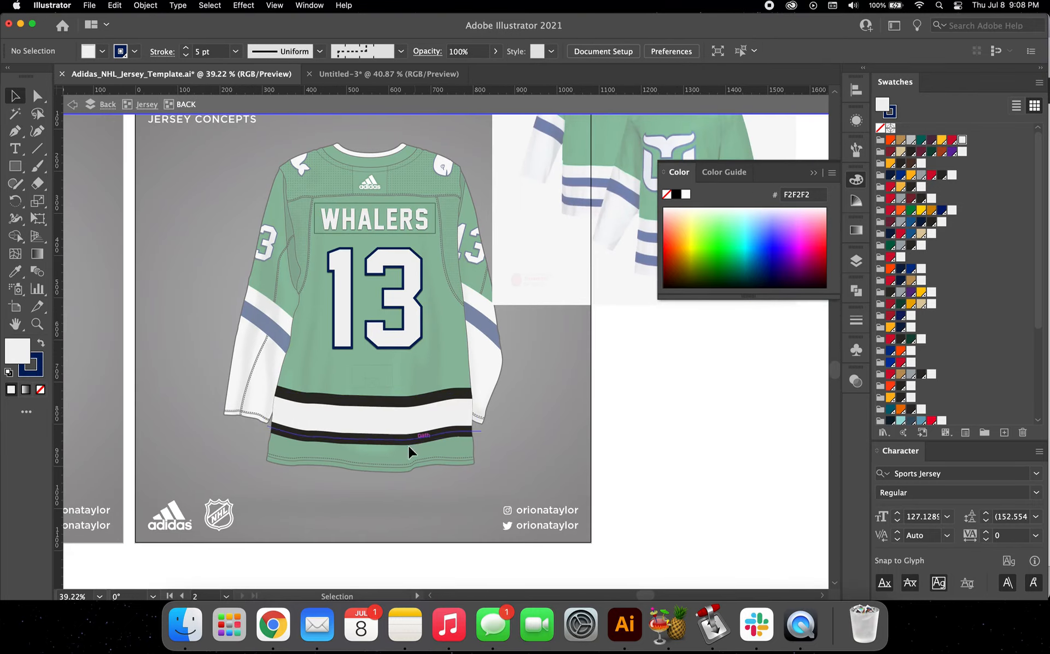
scroll(376, 441, up, 3)
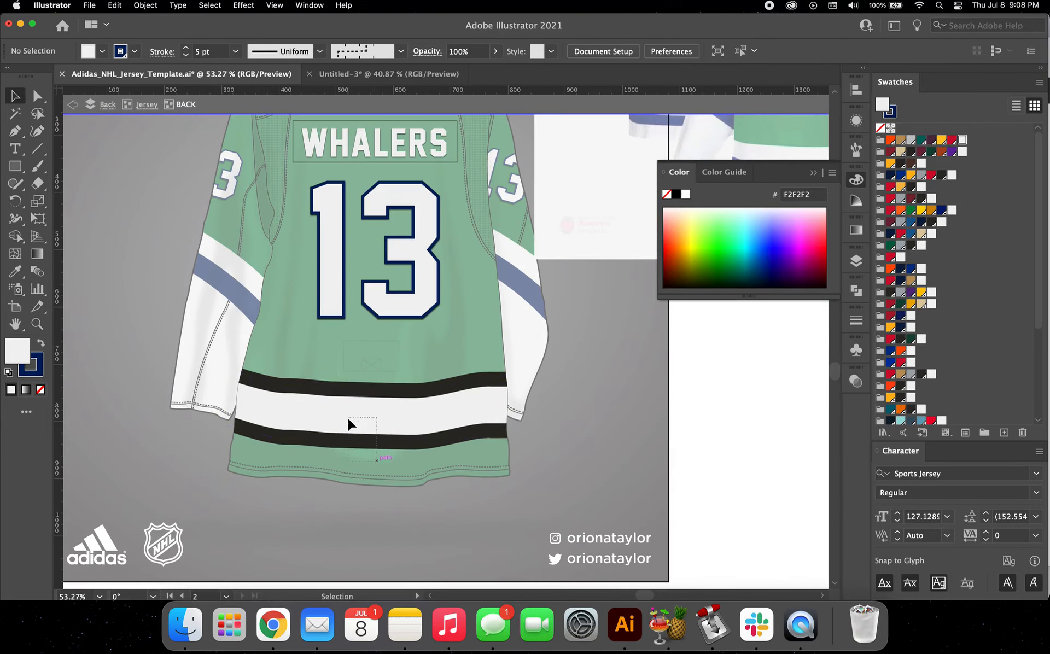
click(354, 428)
click(338, 353)
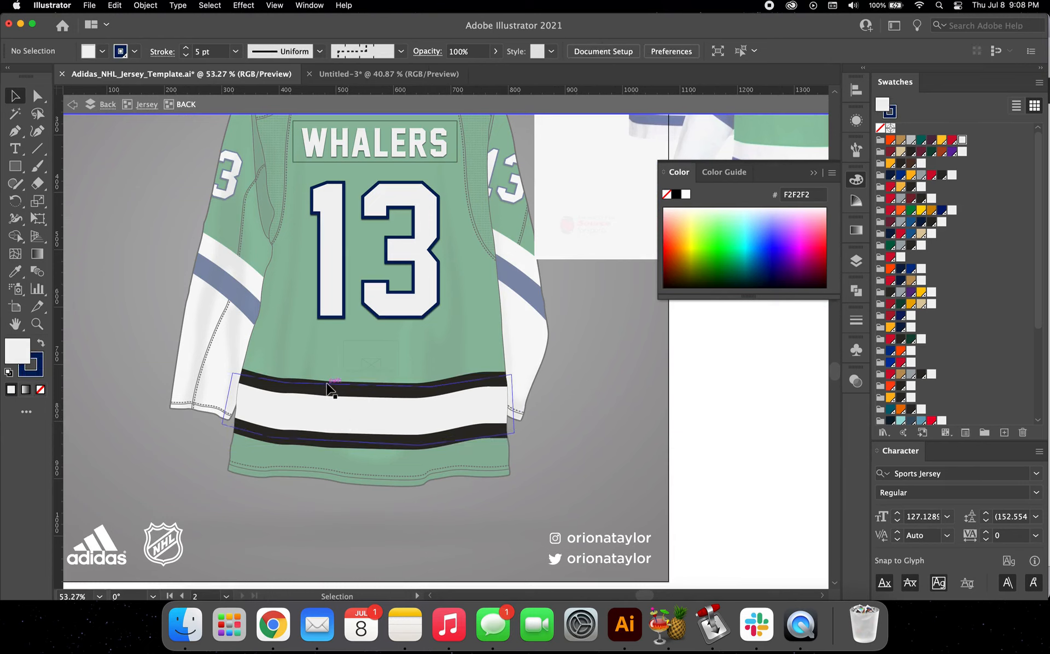
click(329, 389)
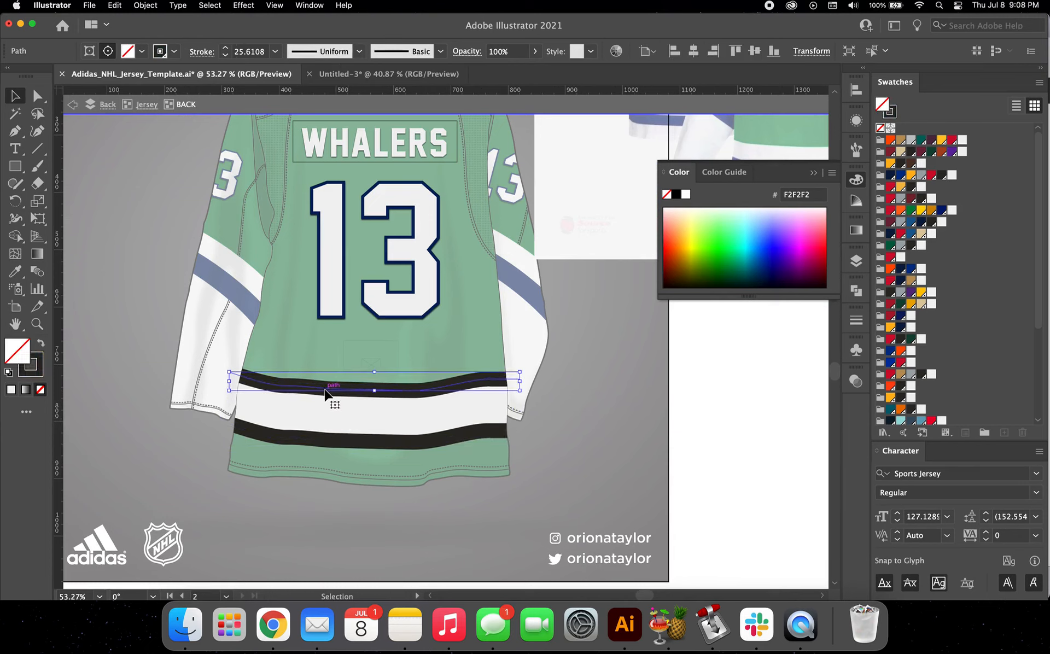
click(861, 266)
click(607, 290)
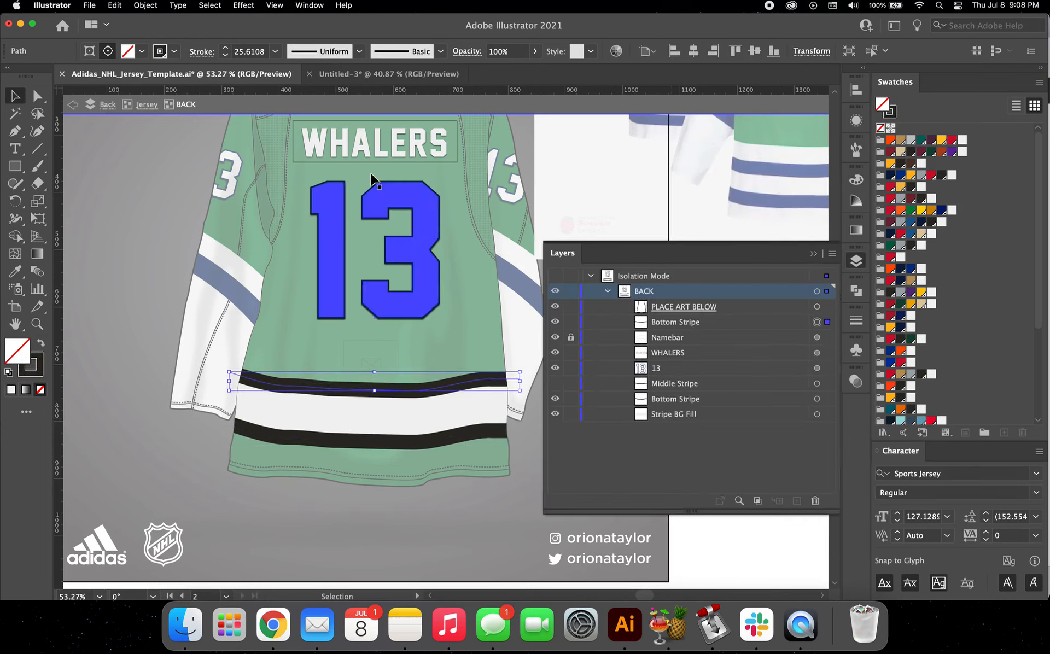
click(254, 55)
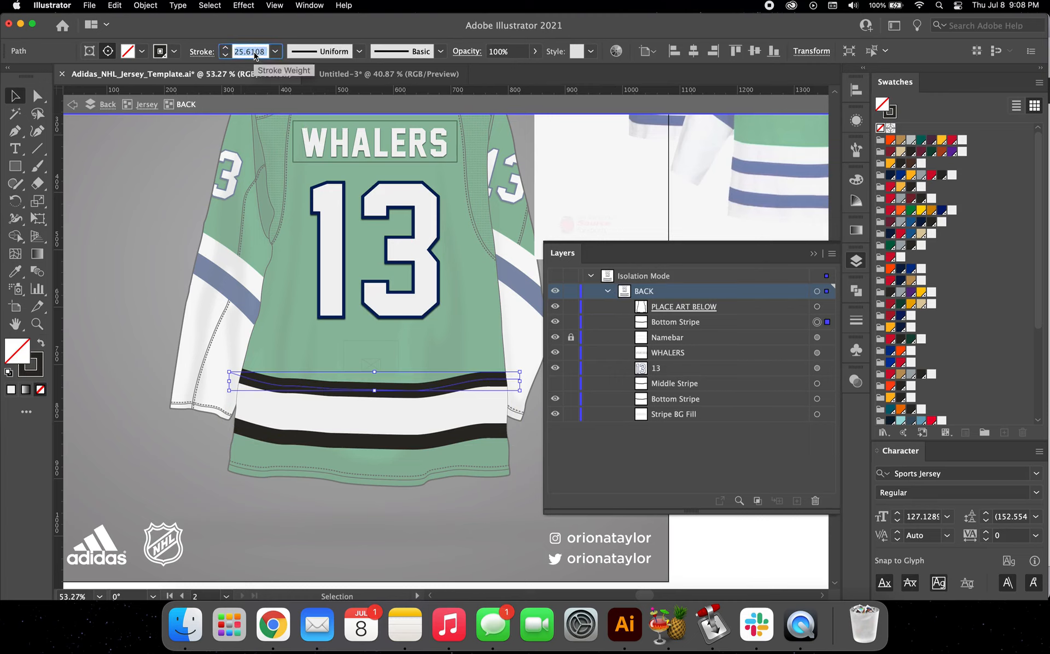
text(35)
key(Return)
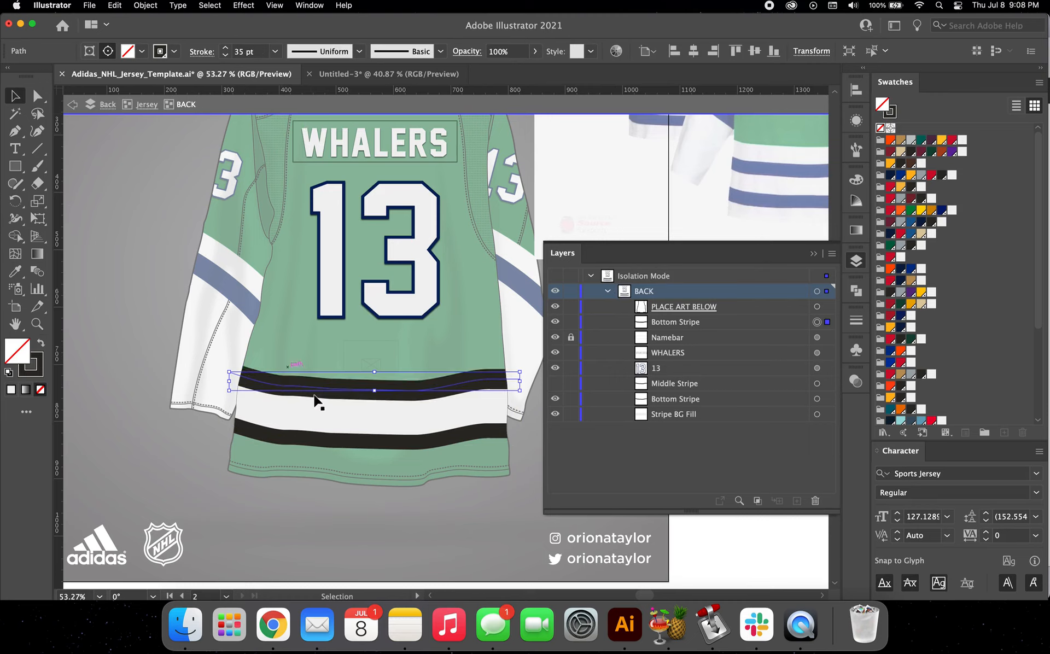
Step: Delete the white stripe background fill and the lower black stripe from the jersey back
click(335, 425)
key(Delete)
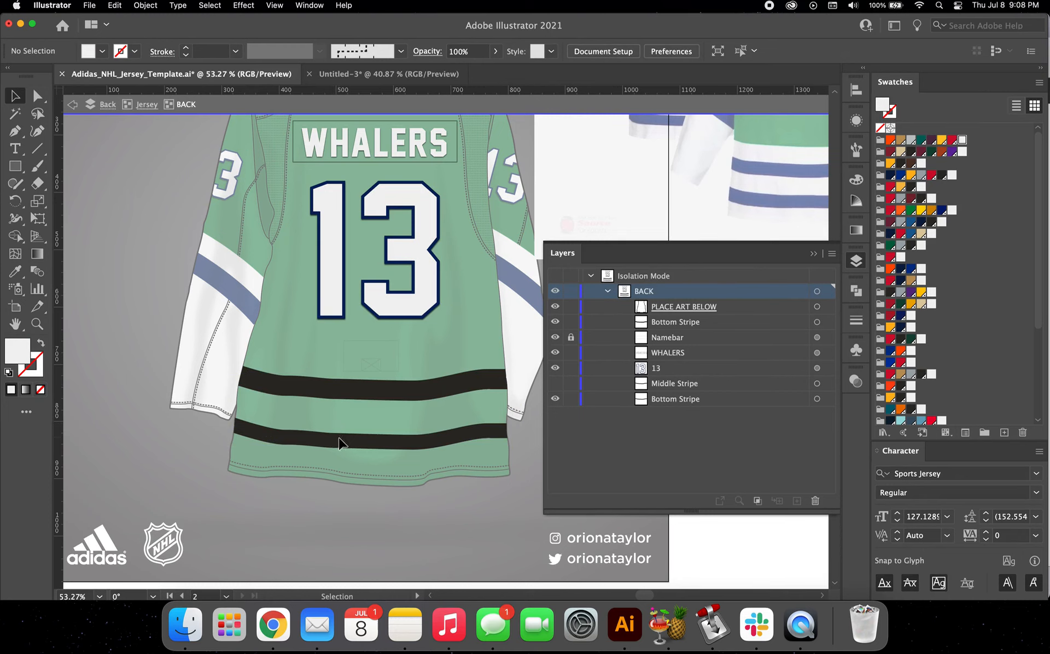
click(339, 440)
key(Delete)
scroll(365, 389, down, 2)
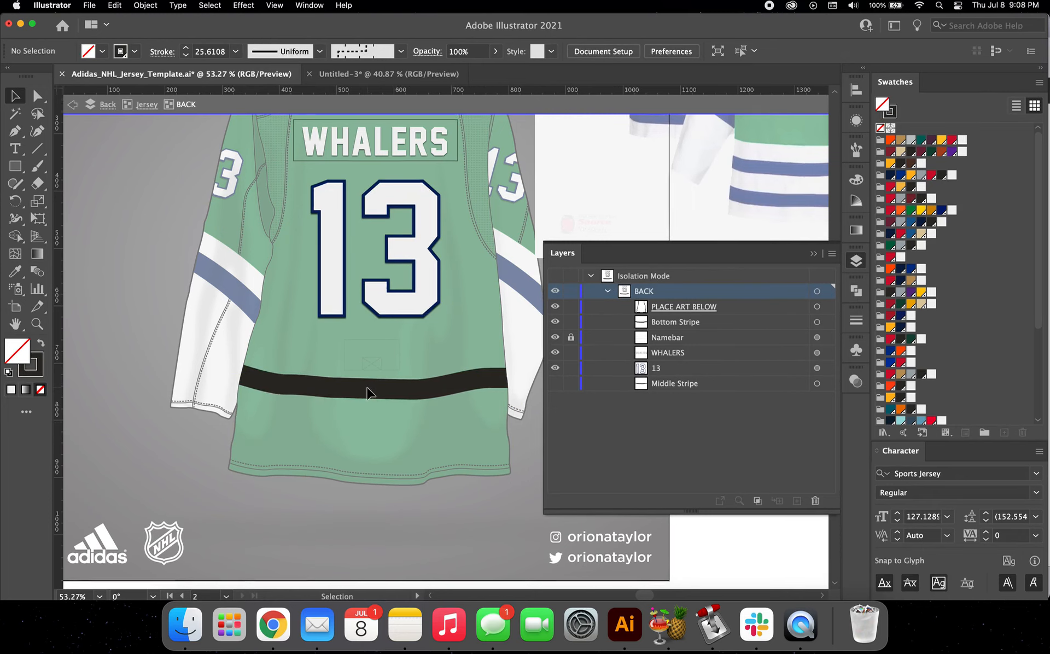
Step: Recolour the stroke of the remaining black stripe on the jersey back with the off-white swatch
click(375, 386)
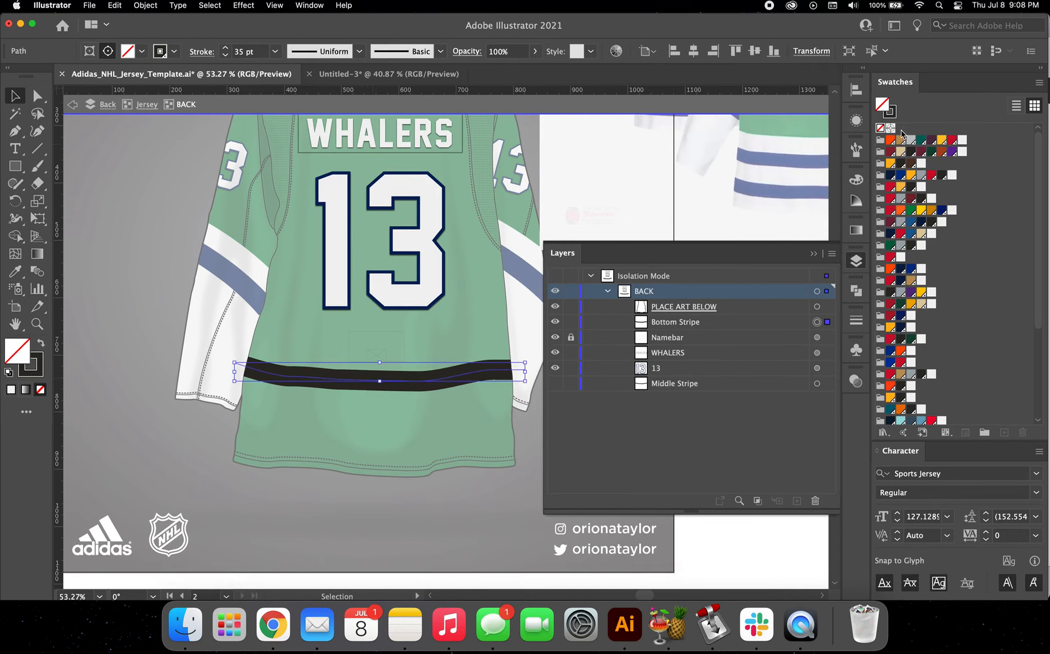
click(961, 140)
scroll(343, 408, up, 2)
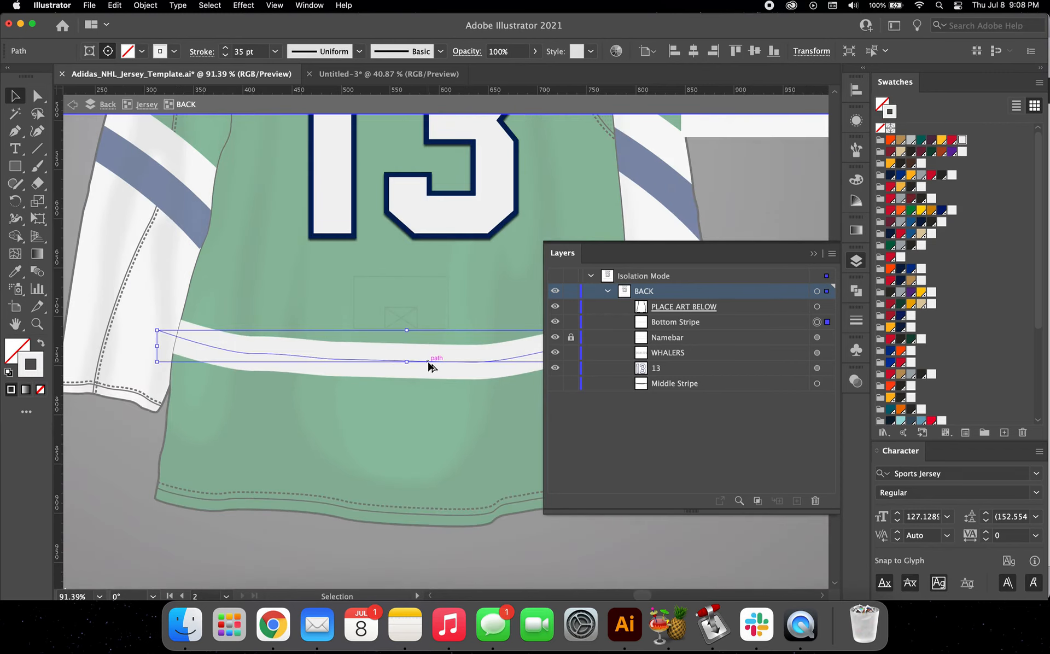
Step: Duplicate the white stripe directly beneath itself and give the copy a Whalers navy stroke
drag(429, 363, 425, 399)
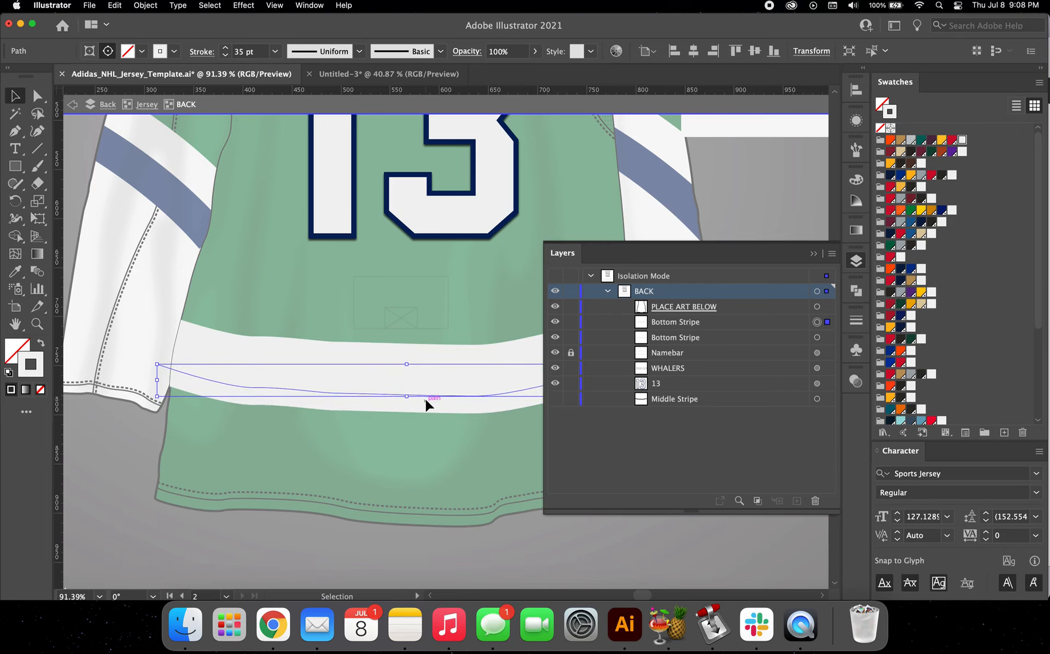
scroll(424, 399, right, 5)
scroll(902, 377, down, 5)
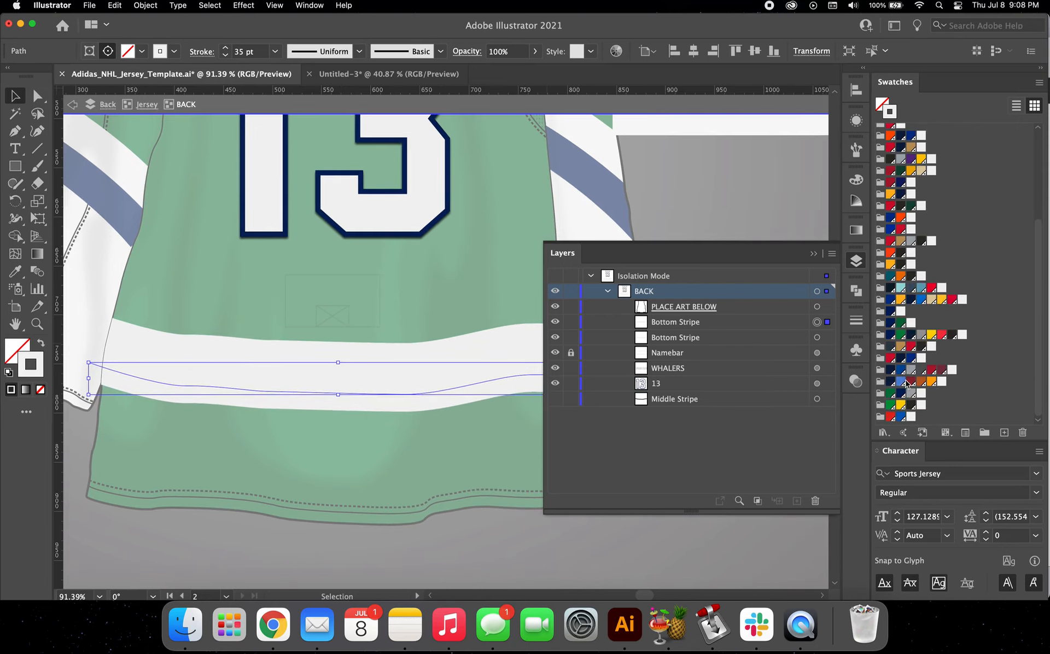
click(901, 393)
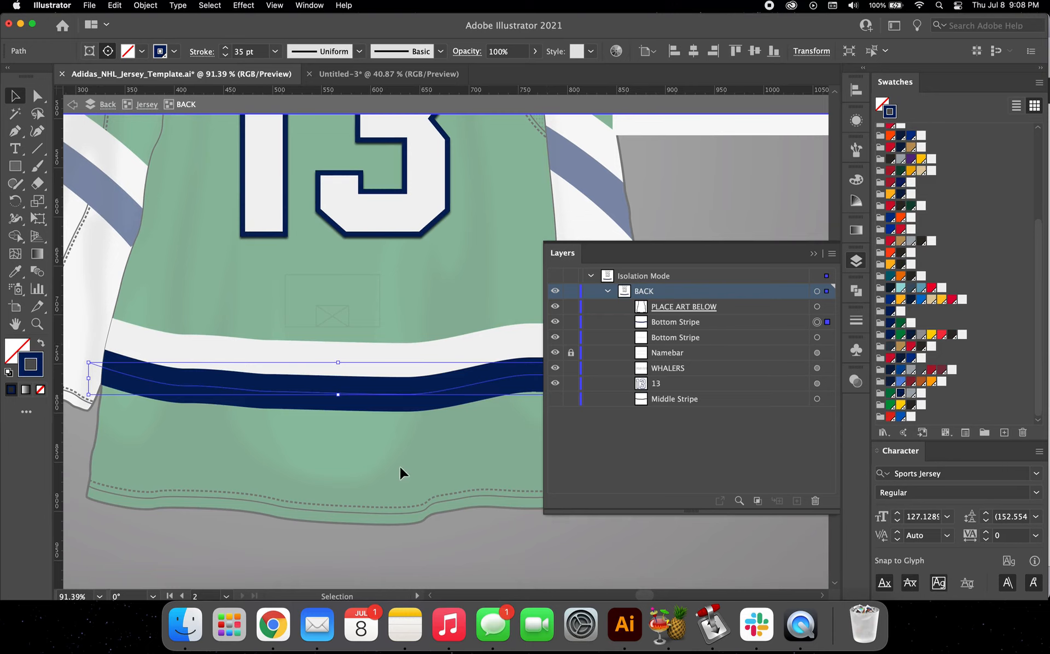
Step: Duplicate the white and navy stripe pair directly below the originals to form four alternating bands
drag(399, 467, 371, 315)
drag(378, 377, 376, 437)
scroll(375, 438, up, 5)
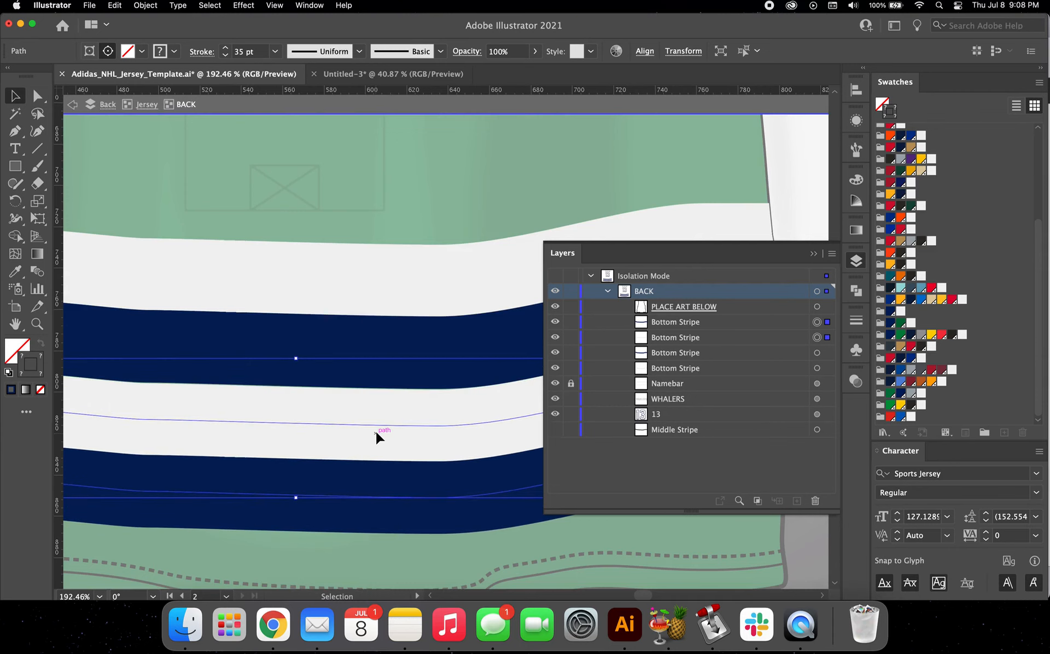
scroll(376, 432, down, 6)
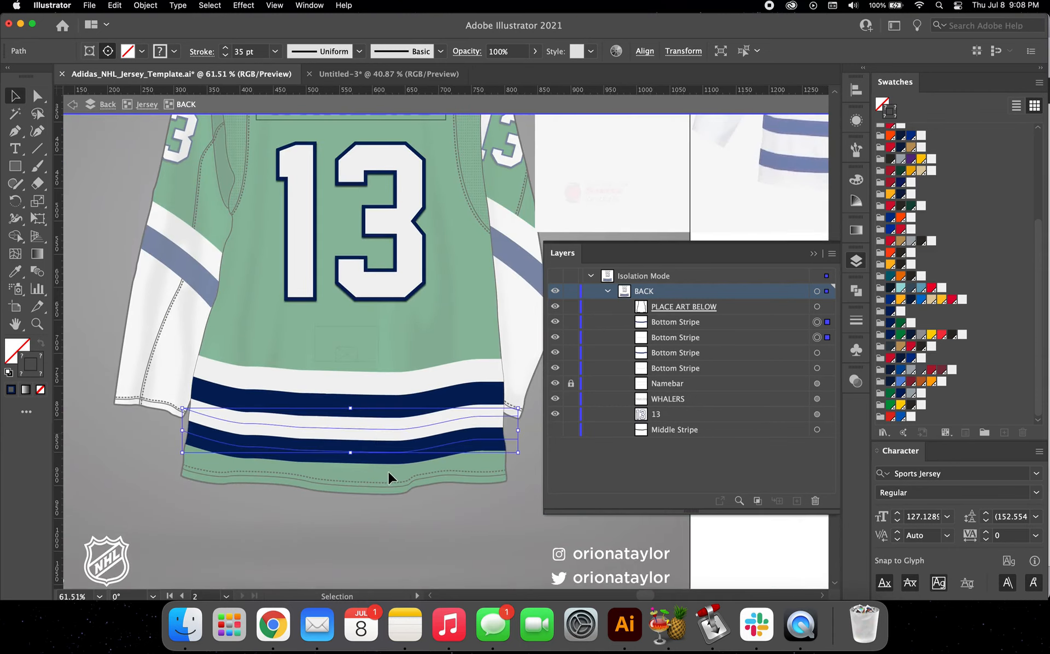
click(386, 472)
Step: Draw a rectangle over the jersey's bottom hem, fill it off-white without a stroke, and send it behind the stripes
key(m)
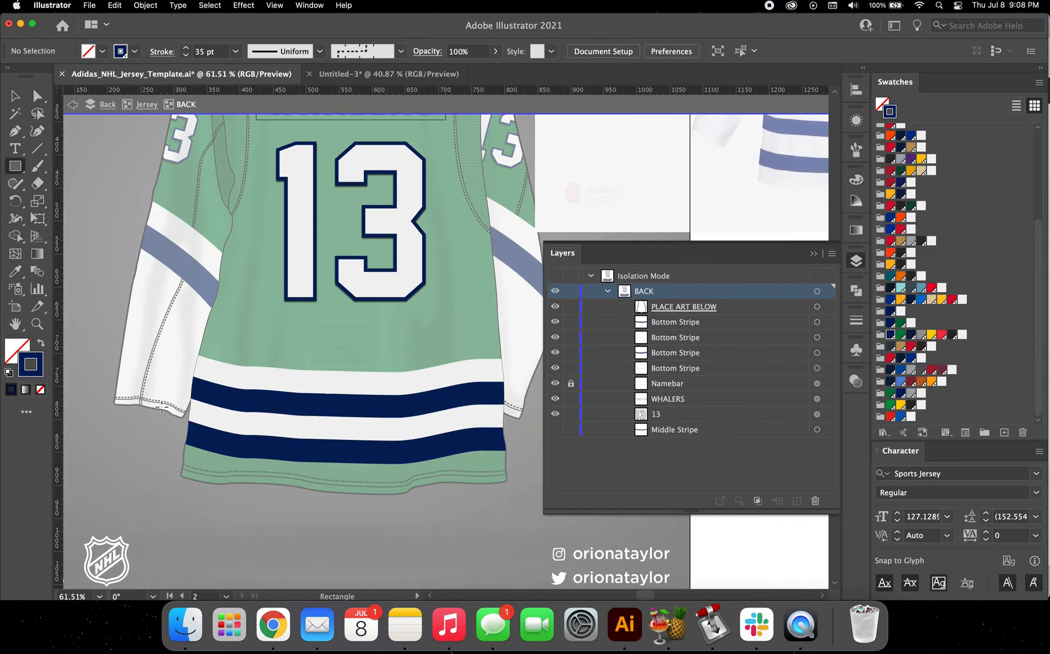
drag(163, 439, 516, 509)
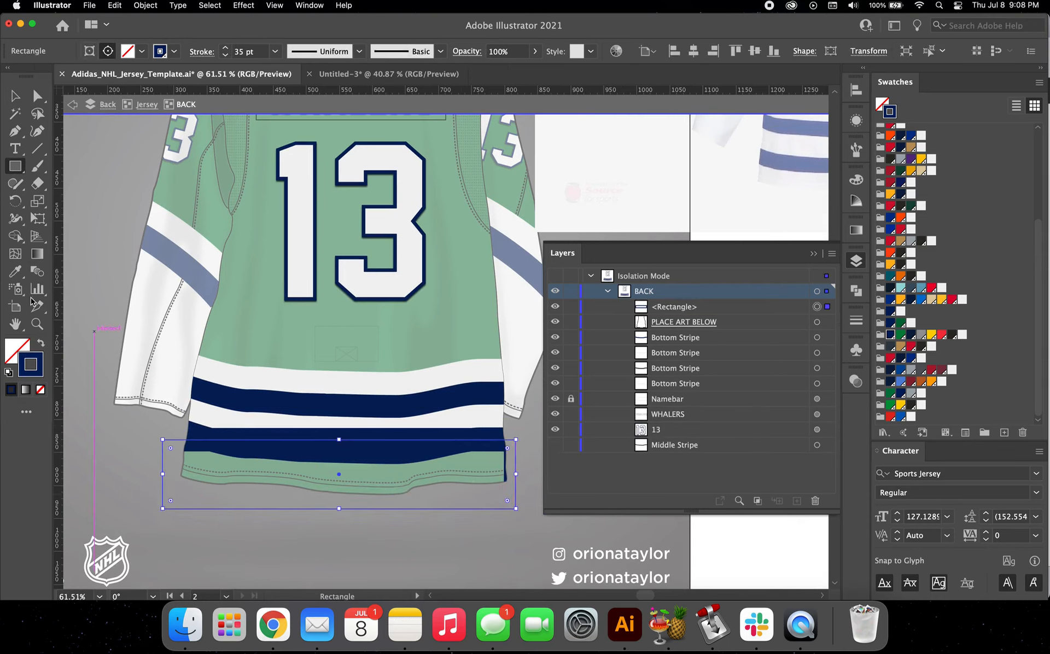
click(41, 342)
click(12, 346)
click(952, 128)
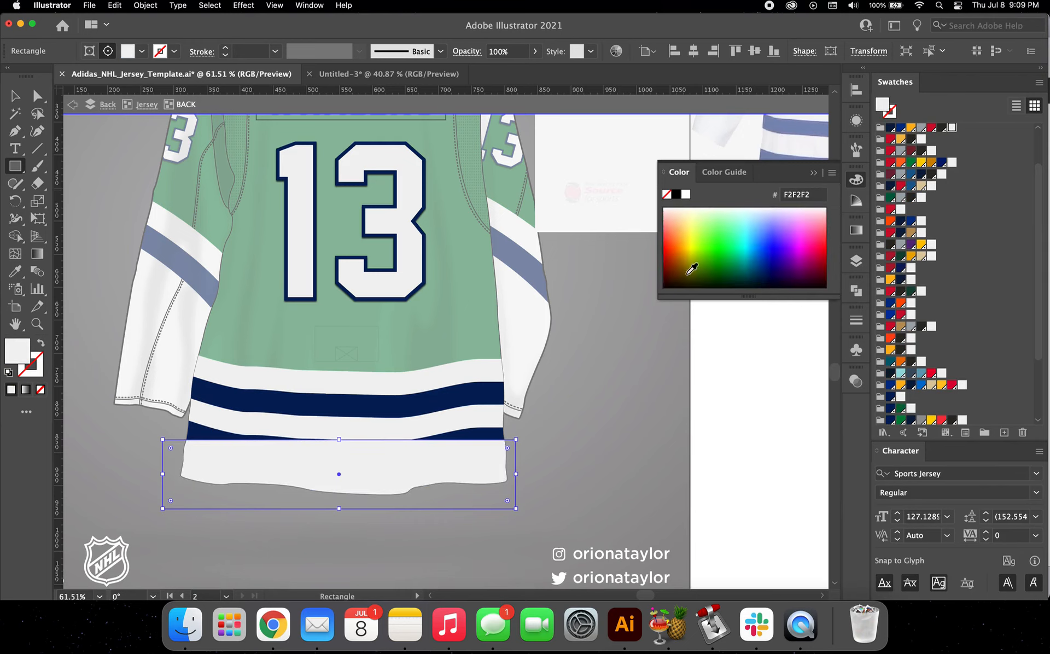
key(super+bracketleft)
key(v)
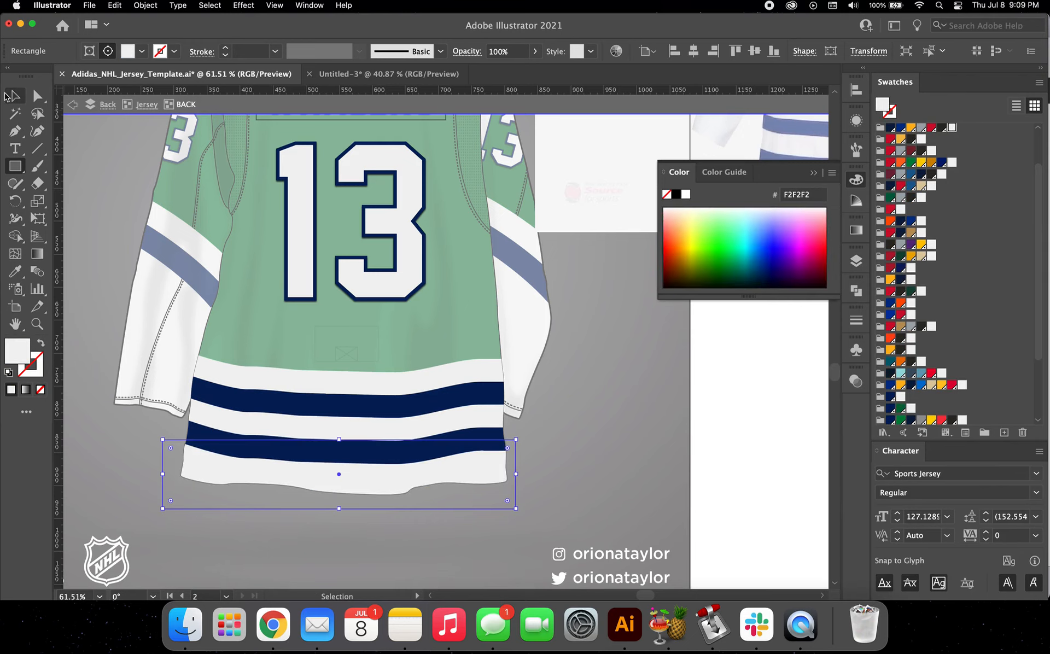
Step: Exit isolation mode and delete the reference jersey image beside the back artboard
double_click(576, 402)
scroll(577, 401, down, 5)
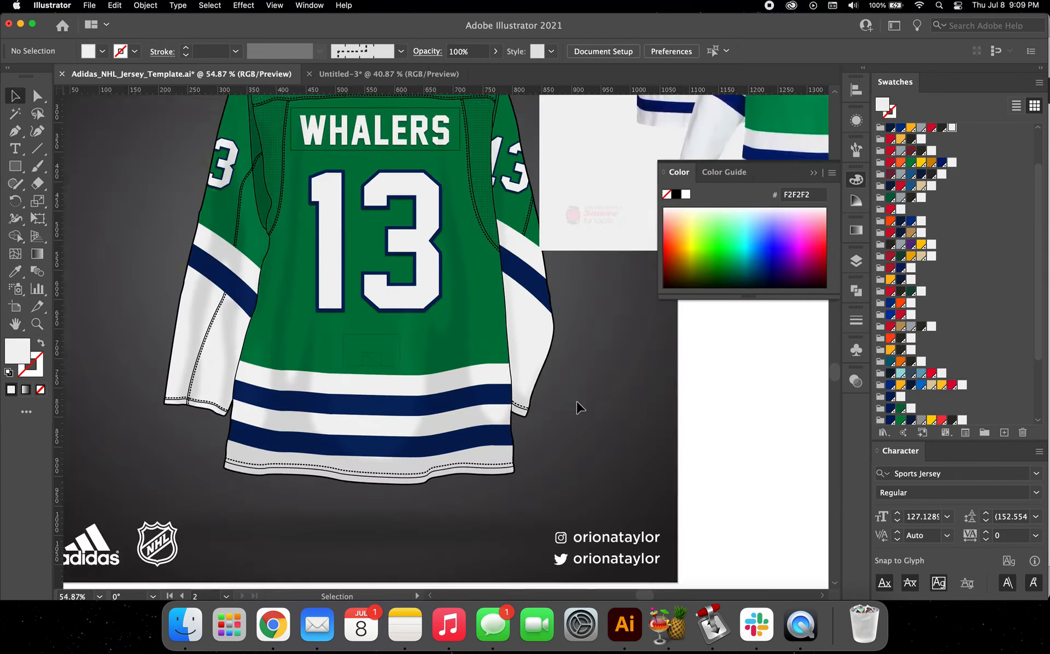
scroll(577, 402, down, 2)
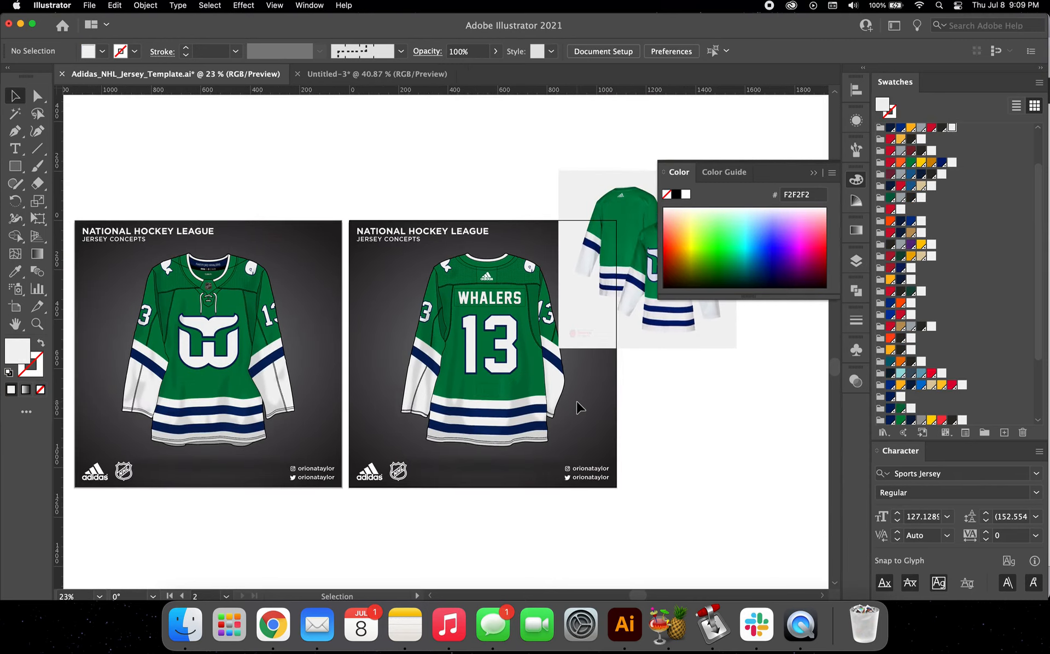
click(622, 322)
key(Delete)
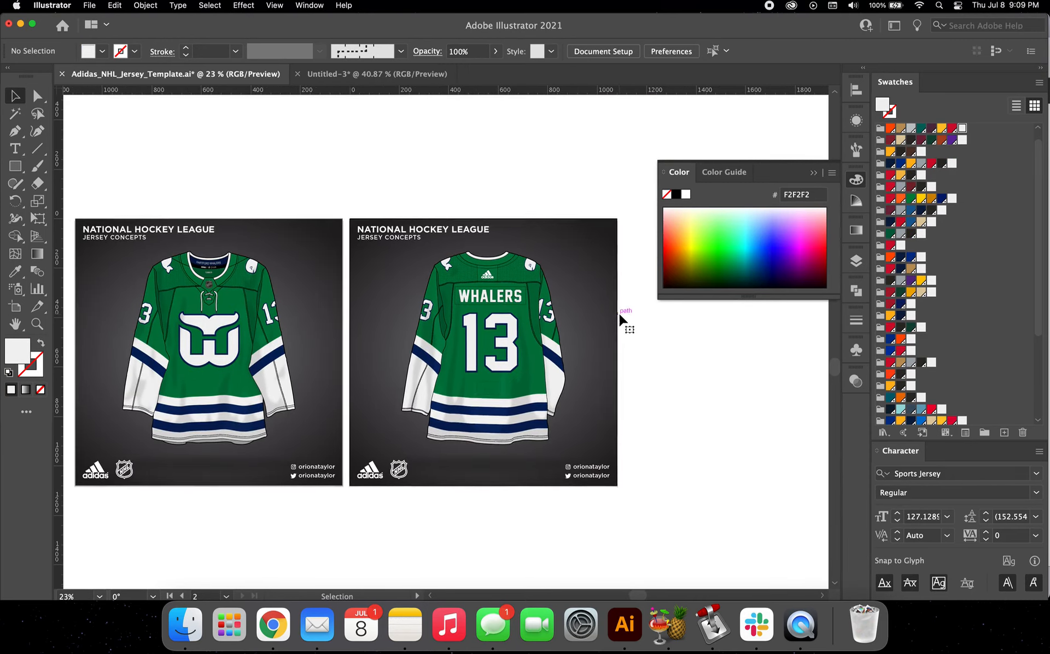
scroll(621, 322, down, 1)
click(812, 174)
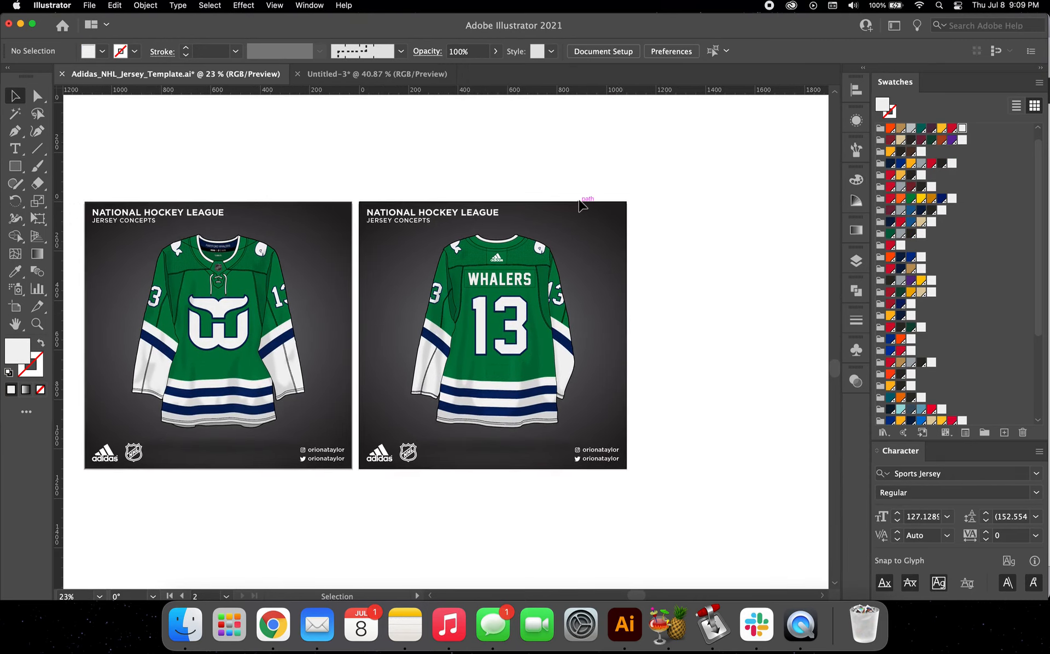
Step: Isolate the front Jersey group and expand it in the layer list
scroll(581, 204, up, 3)
scroll(581, 204, down, 1)
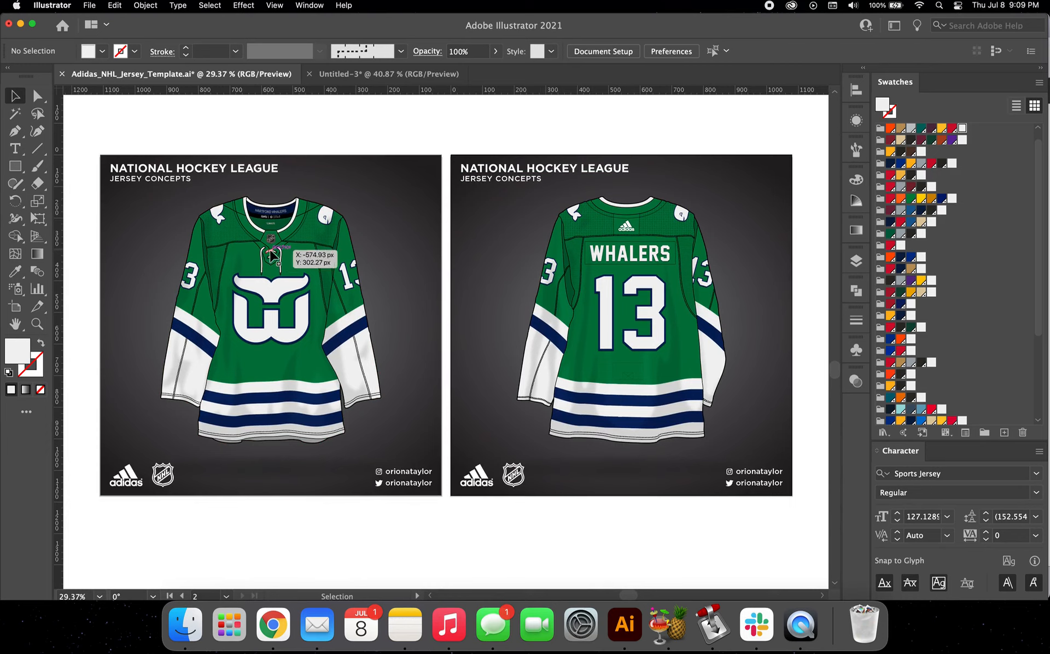
double_click(249, 244)
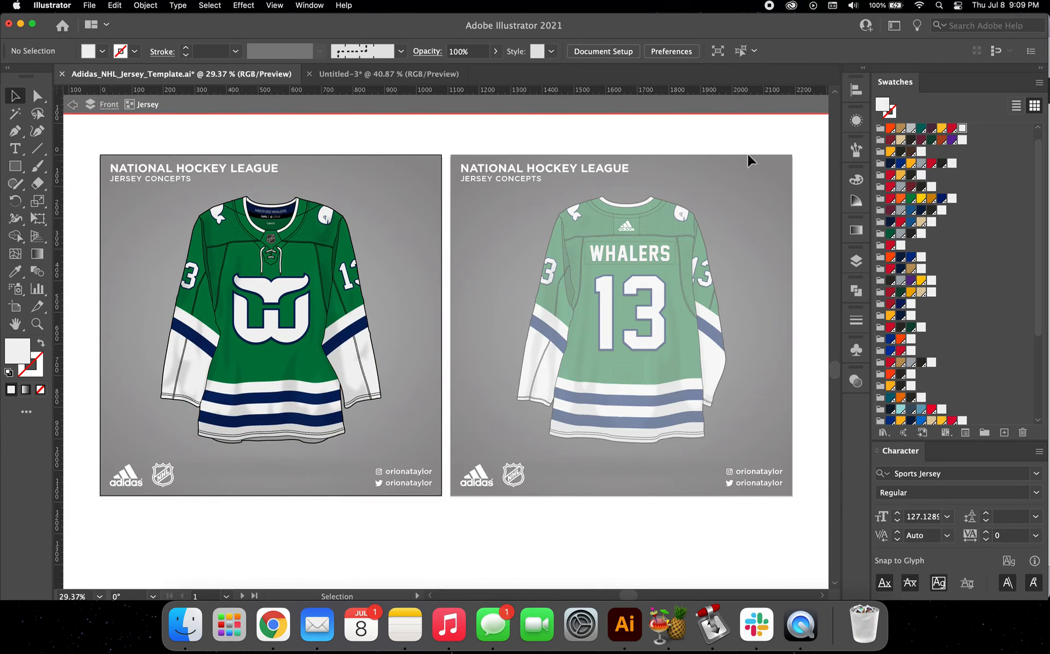
click(855, 260)
click(608, 291)
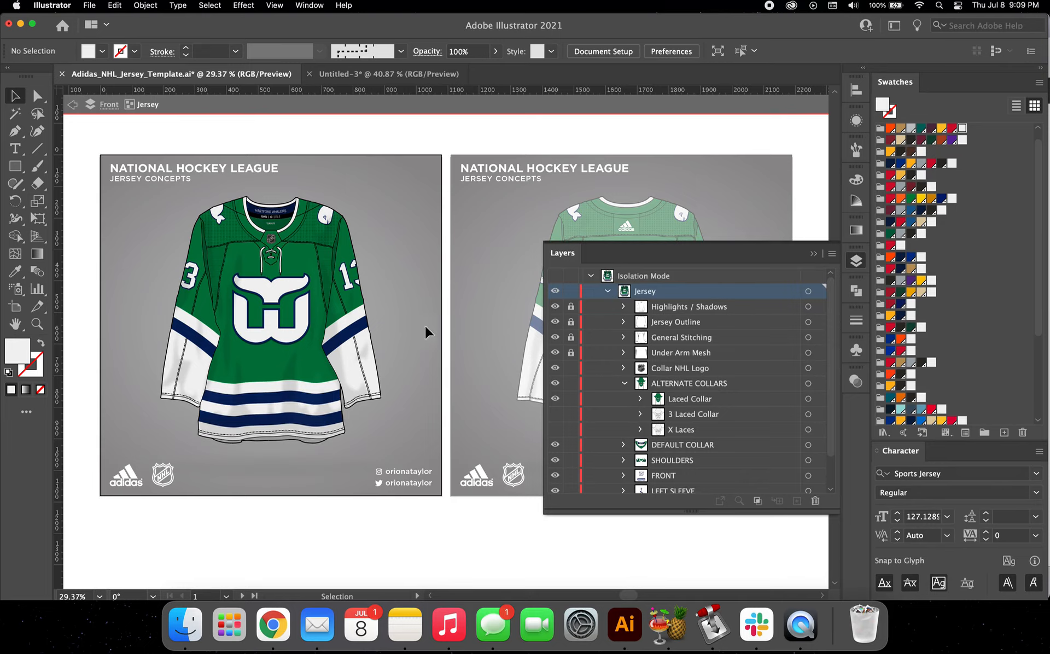
Step: Hide the front jersey's Highlights / Shadows group to compare the shading, and show it again
scroll(290, 321, up, 2)
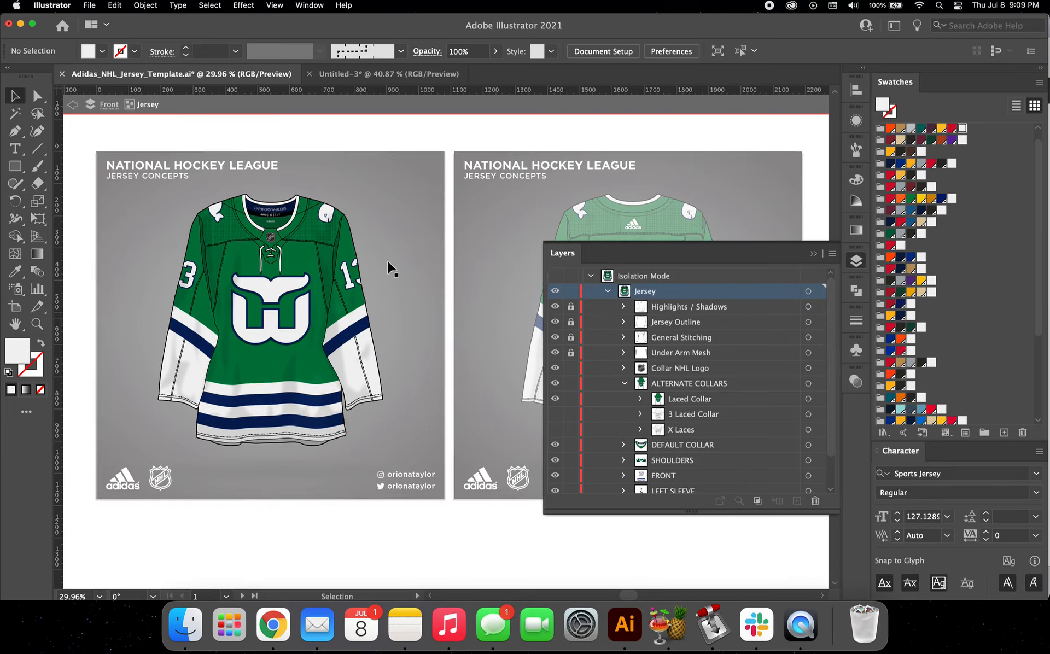
click(555, 307)
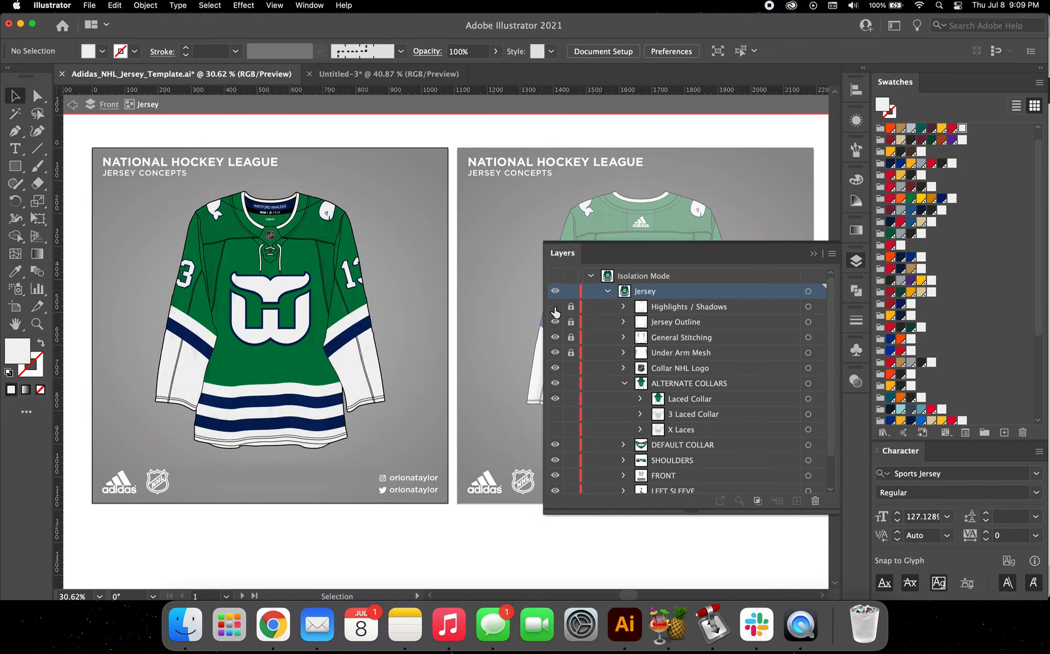
scroll(214, 339, up, 3)
scroll(216, 339, up, 2)
scroll(216, 339, right, 1)
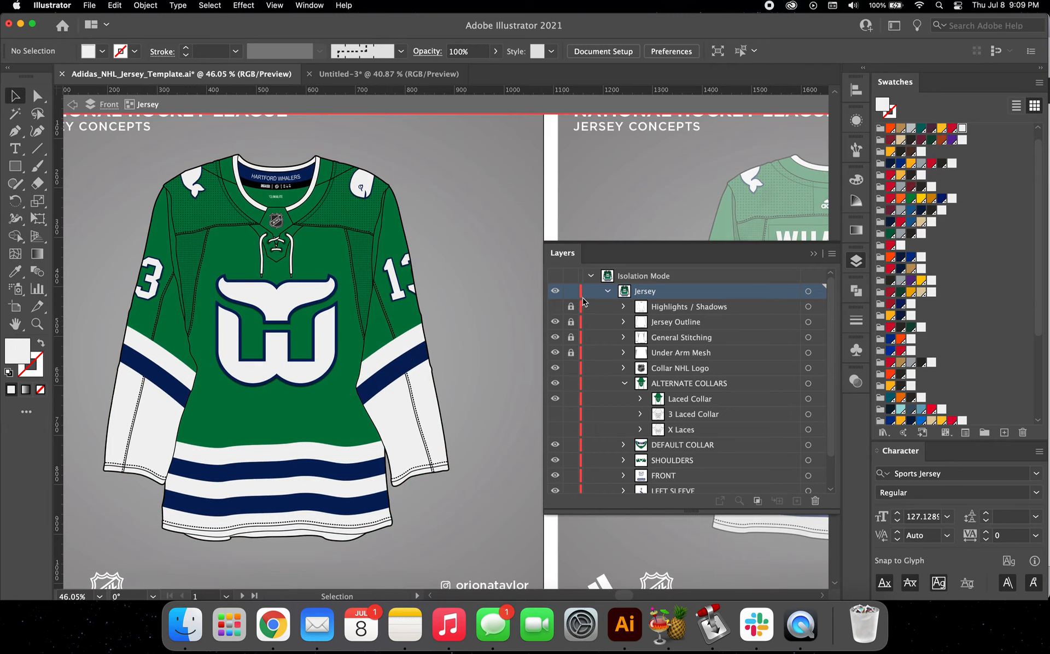
click(555, 307)
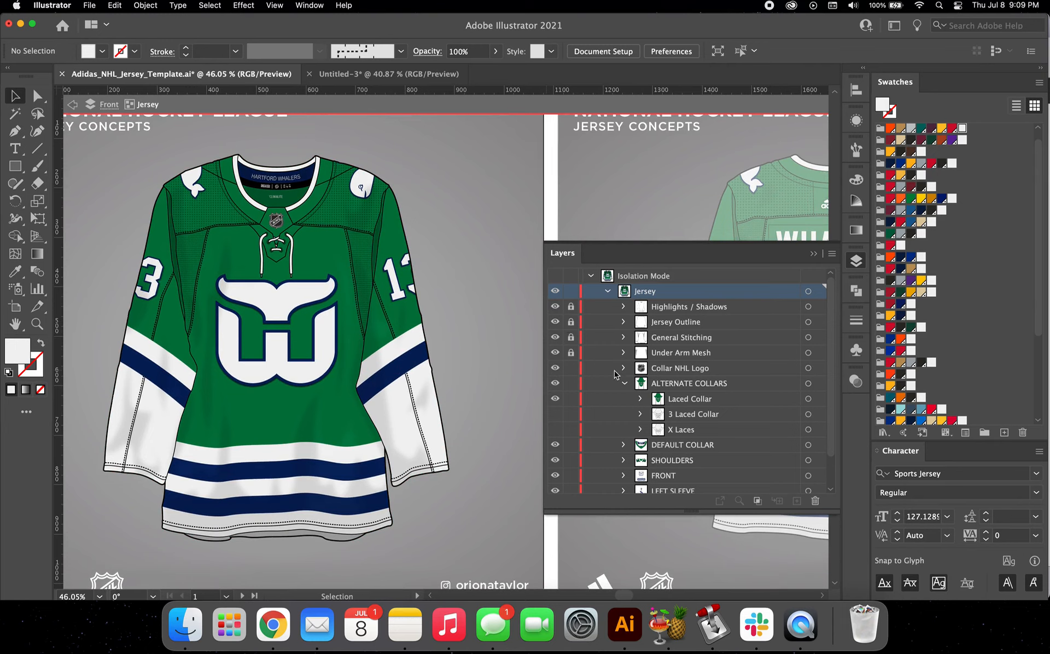
Step: Toggle the Collar NHL Logo and preview the 3 Laced Collar and X Laces options, restoring the Laced Collar
click(555, 368)
click(555, 368)
click(555, 399)
click(555, 414)
click(555, 414)
click(556, 429)
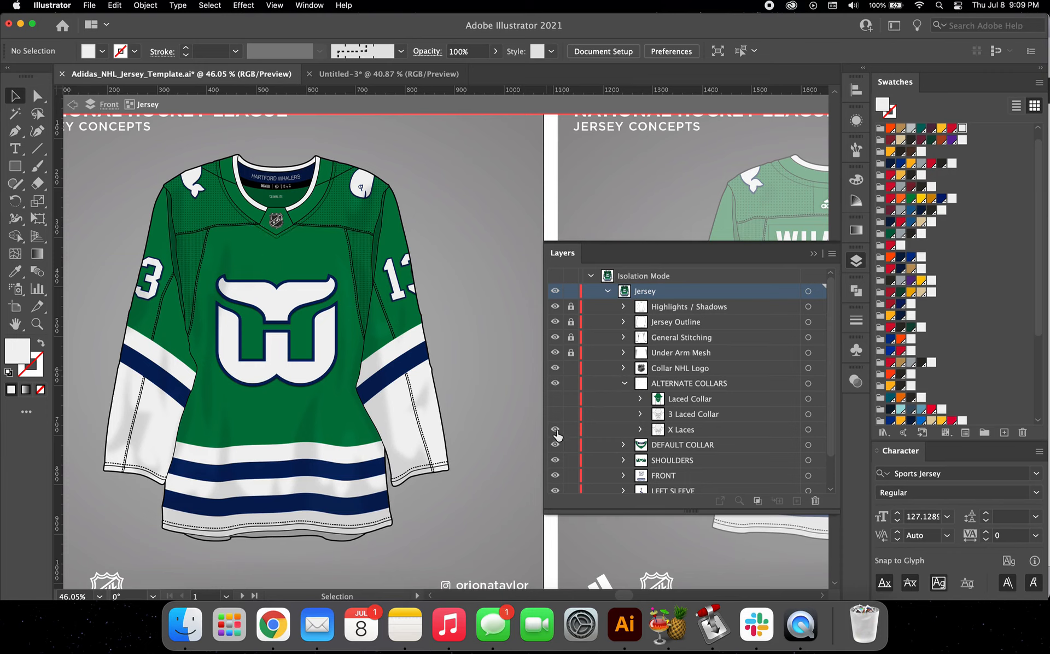
click(555, 429)
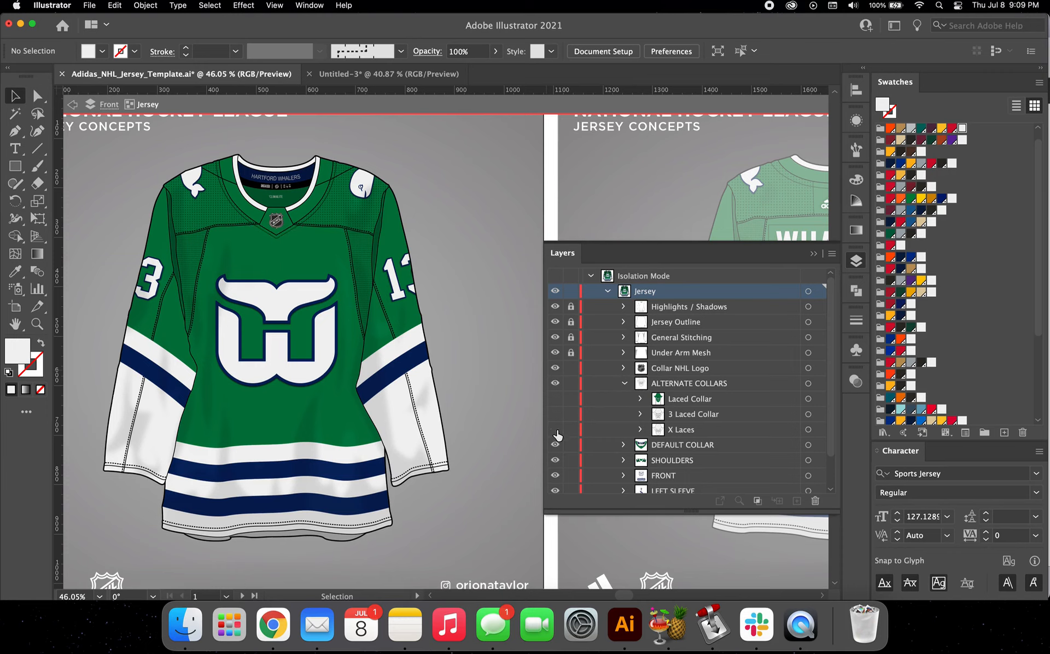
click(555, 399)
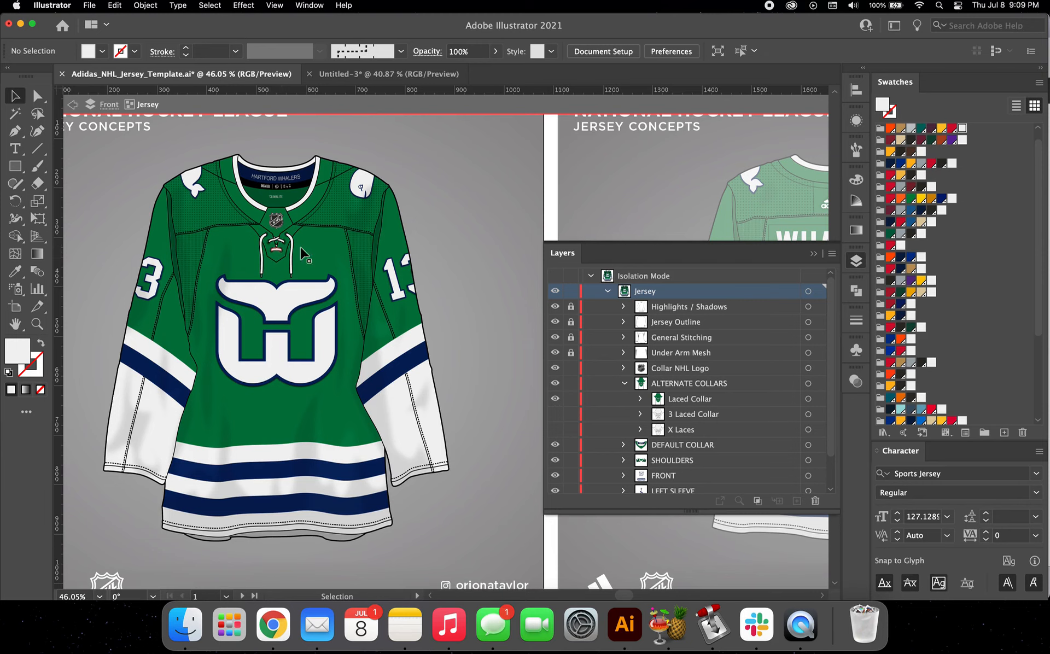
Step: Collapse the ALTERNATE COLLARS group and expand SHOULDERS, with its Shoulder Logos and Square Shoulders subgroups closed
click(625, 384)
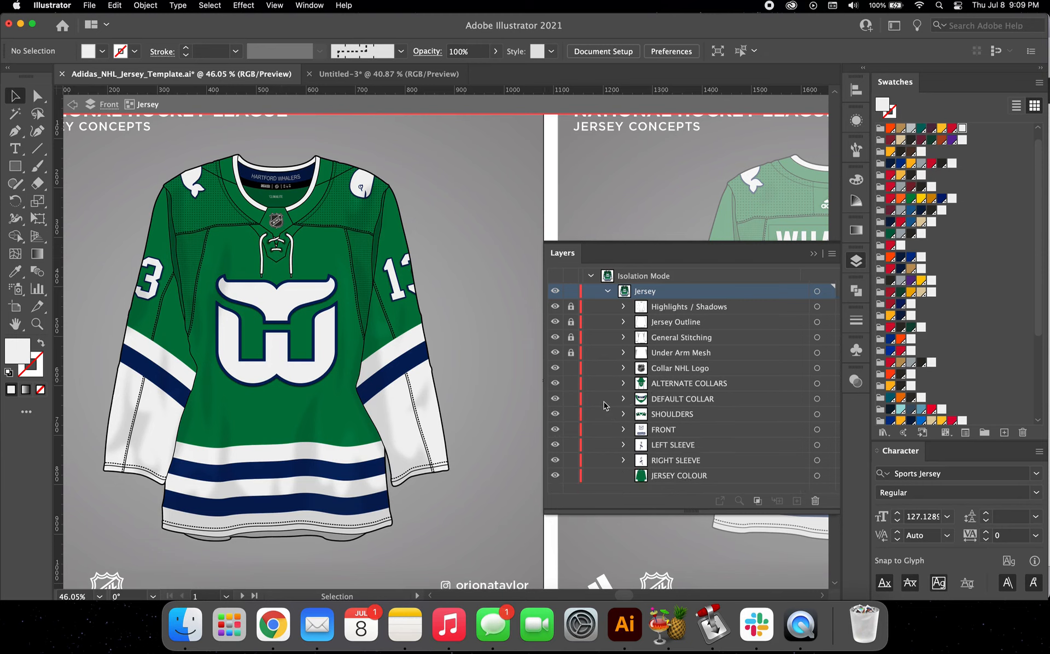
click(624, 414)
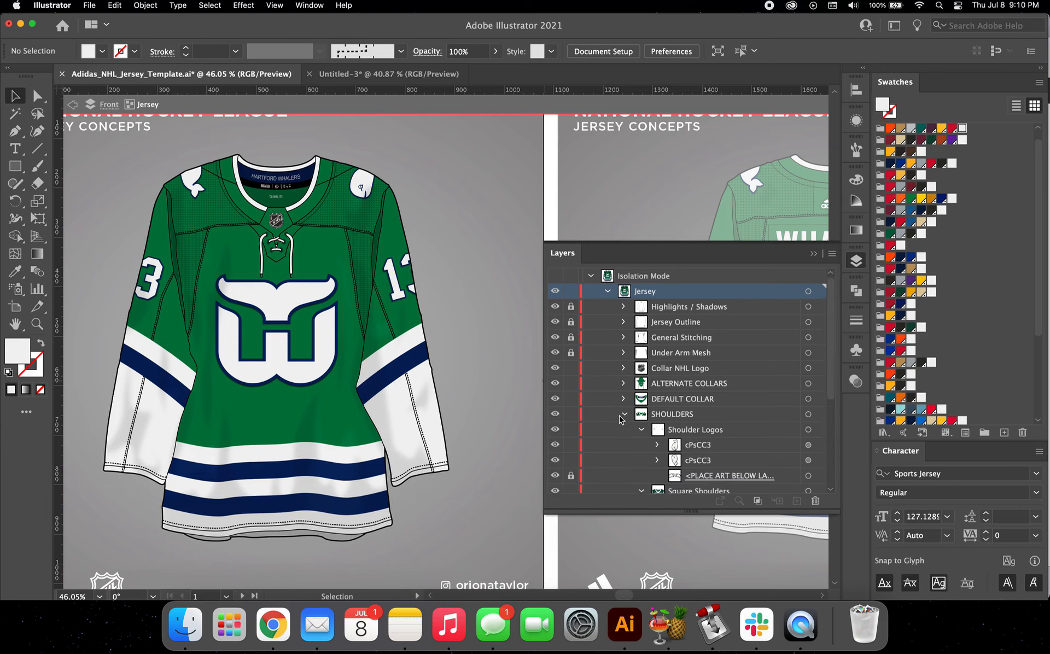
scroll(634, 394, down, 2)
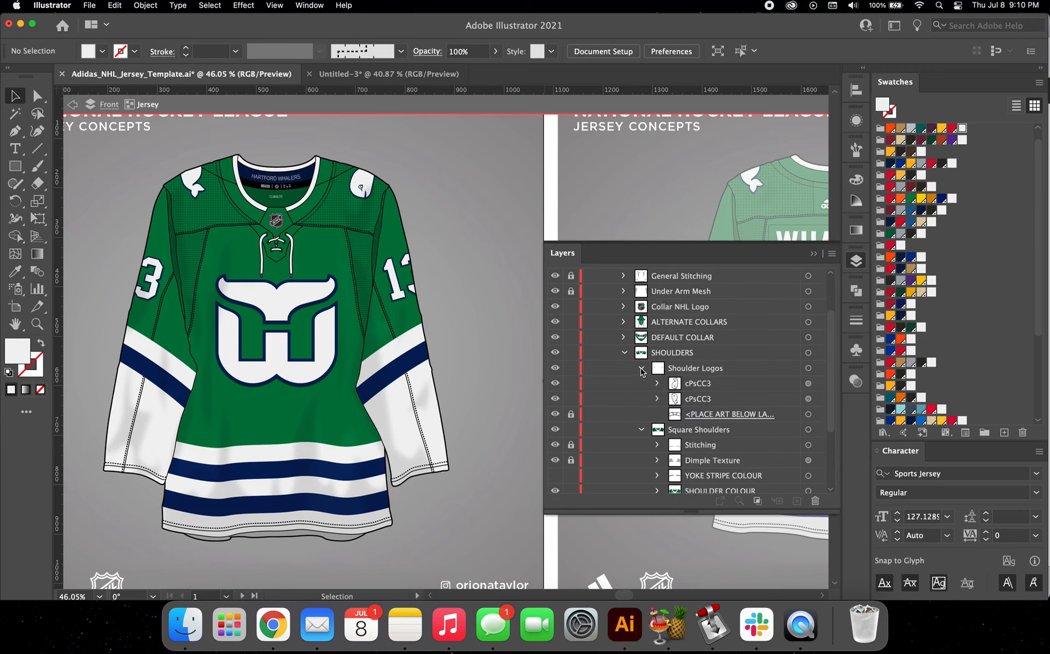
click(642, 369)
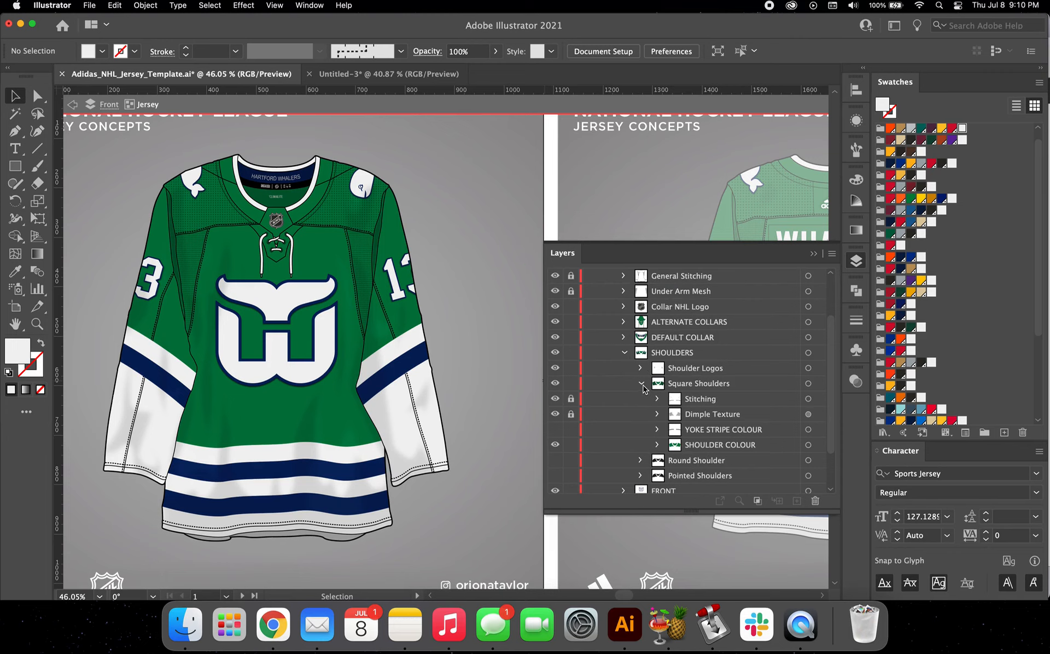
click(642, 385)
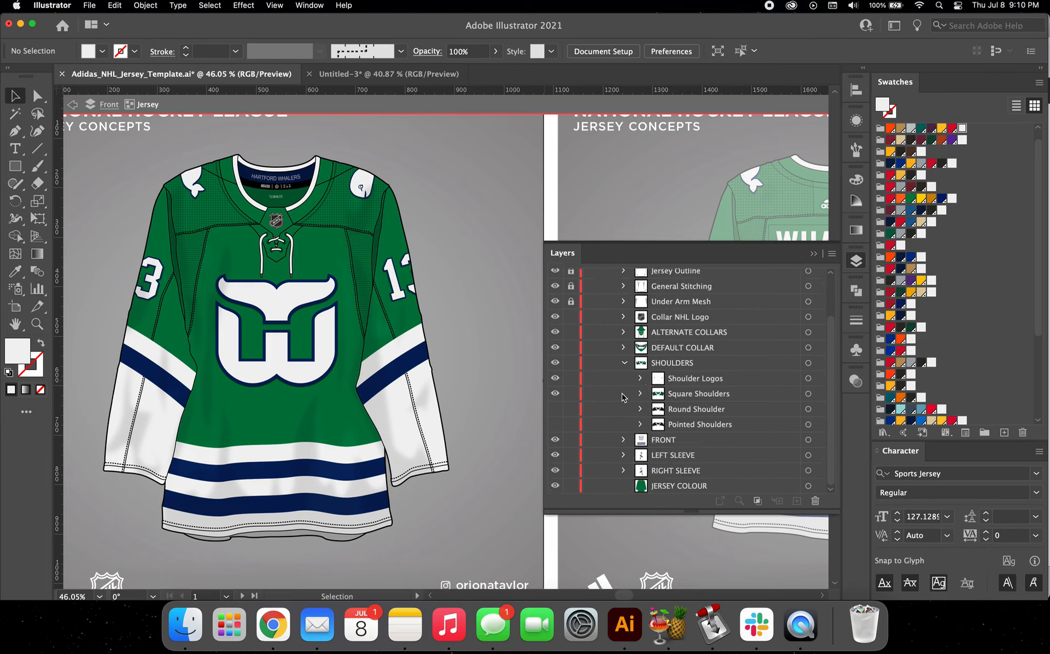
Step: Swap the front jersey's Square Shoulders for the Round Shoulder option and fill it with the Whalers navy swatch
click(561, 393)
click(556, 409)
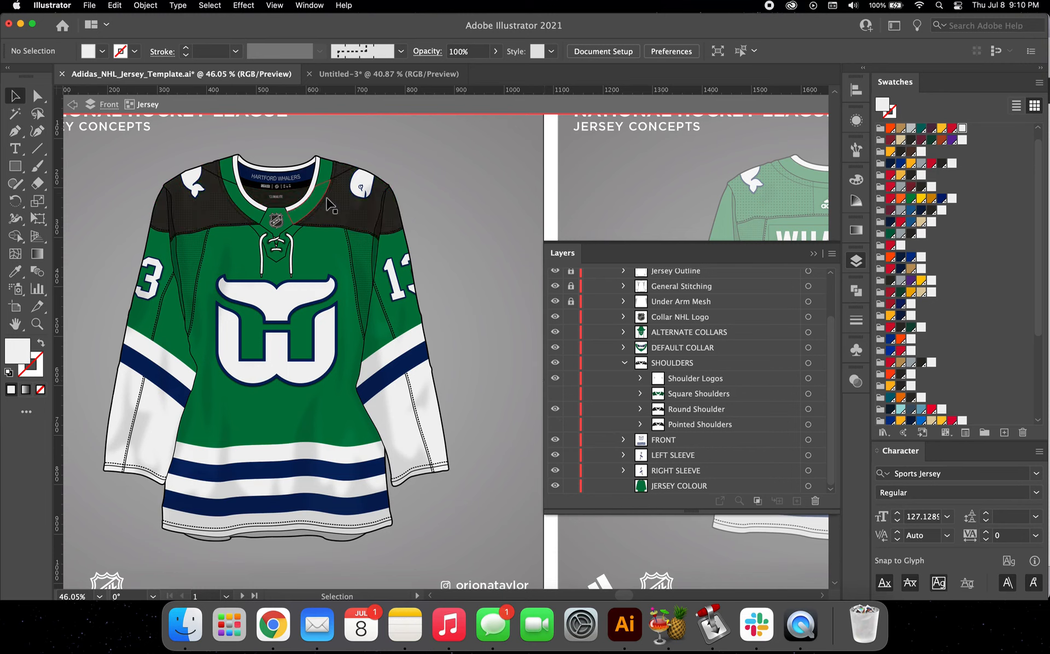
double_click(344, 221)
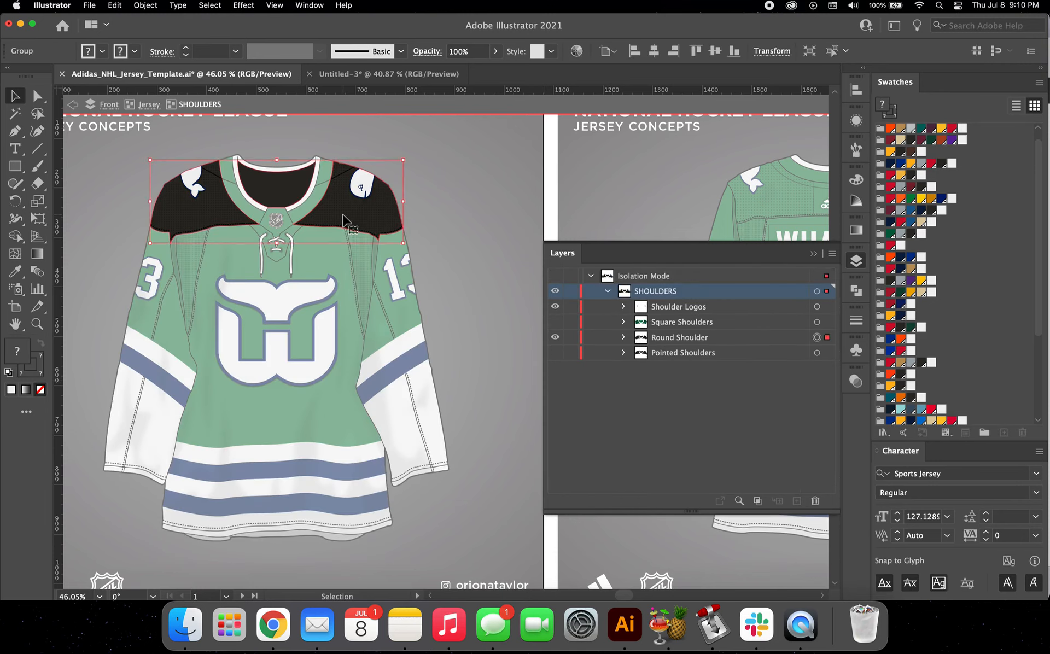
double_click(344, 222)
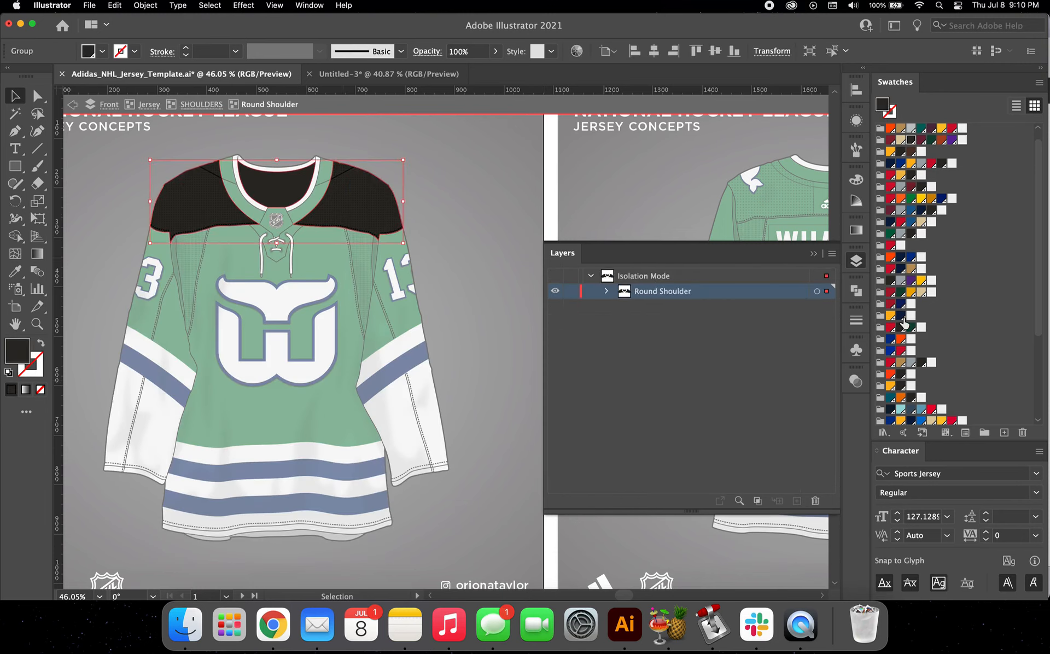
scroll(905, 326, down, 5)
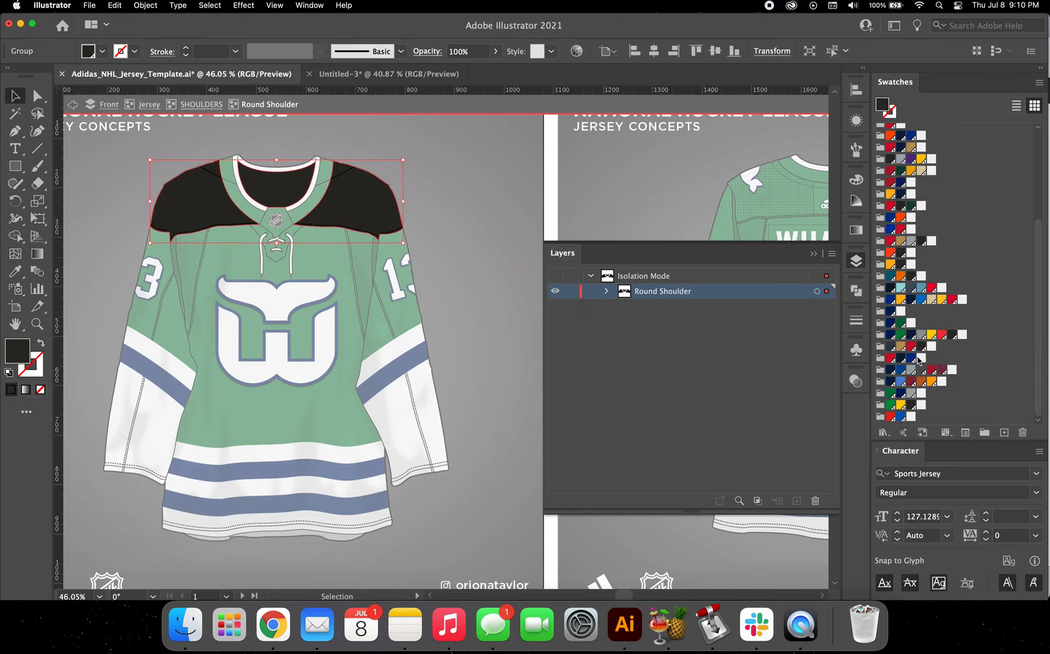
click(900, 395)
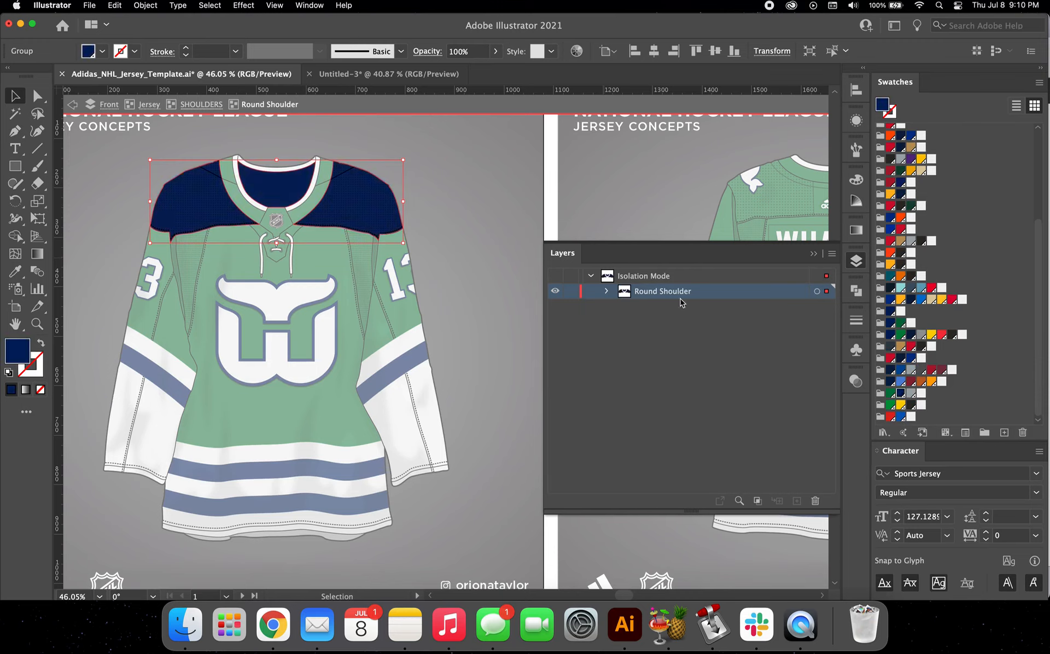
Step: Show the YOKE STRIPE COLOUR layer in the Round Shoulder group and exit isolation mode to preview the front jersey
click(606, 292)
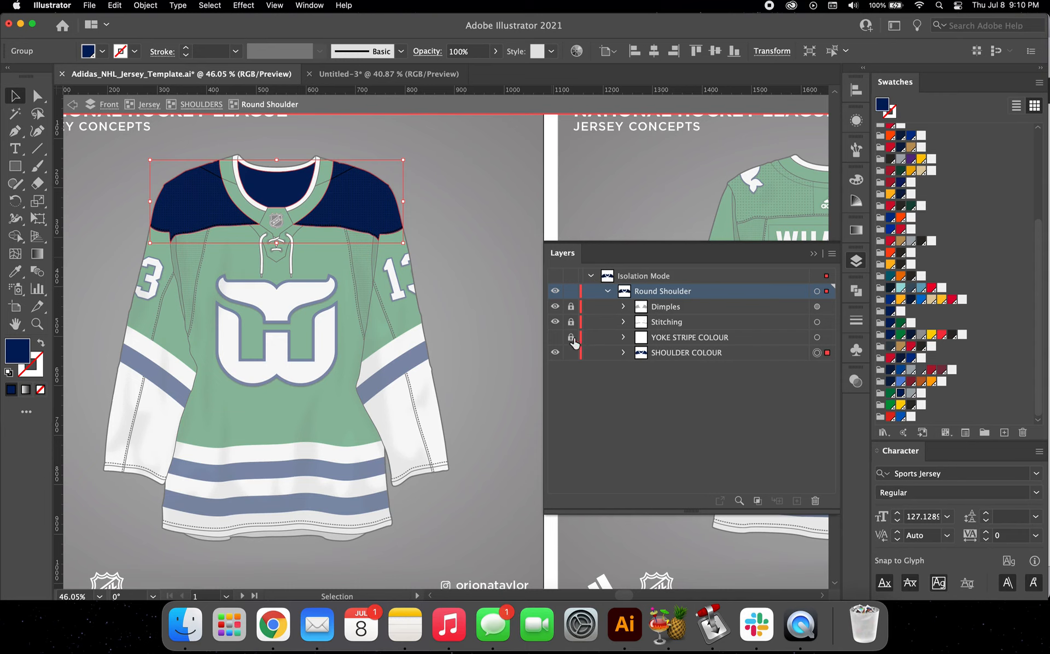
click(555, 339)
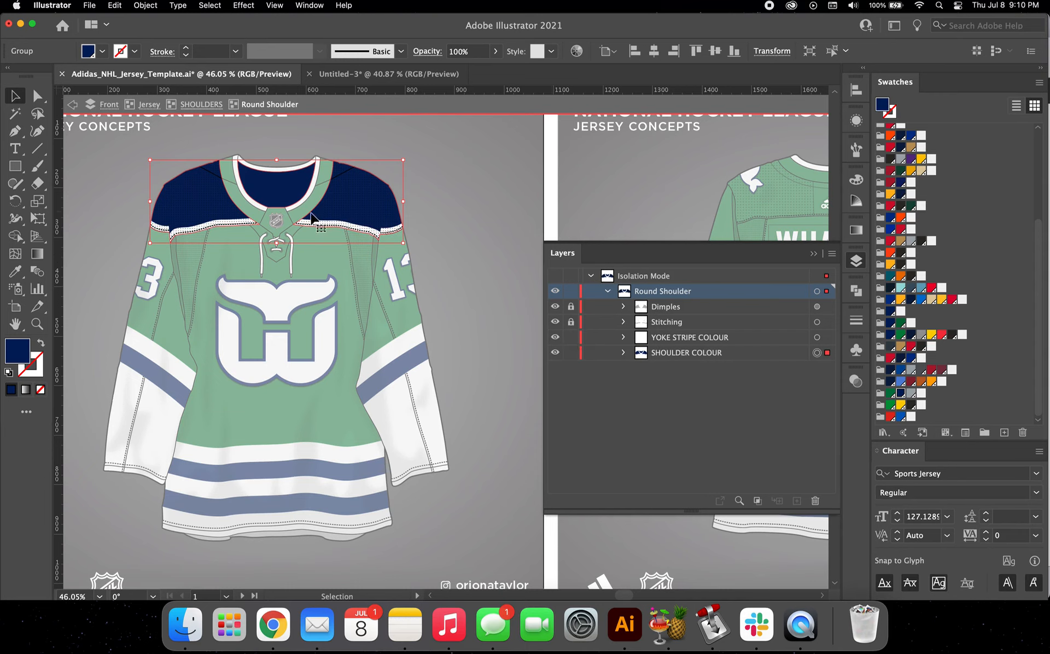
click(427, 189)
double_click(440, 185)
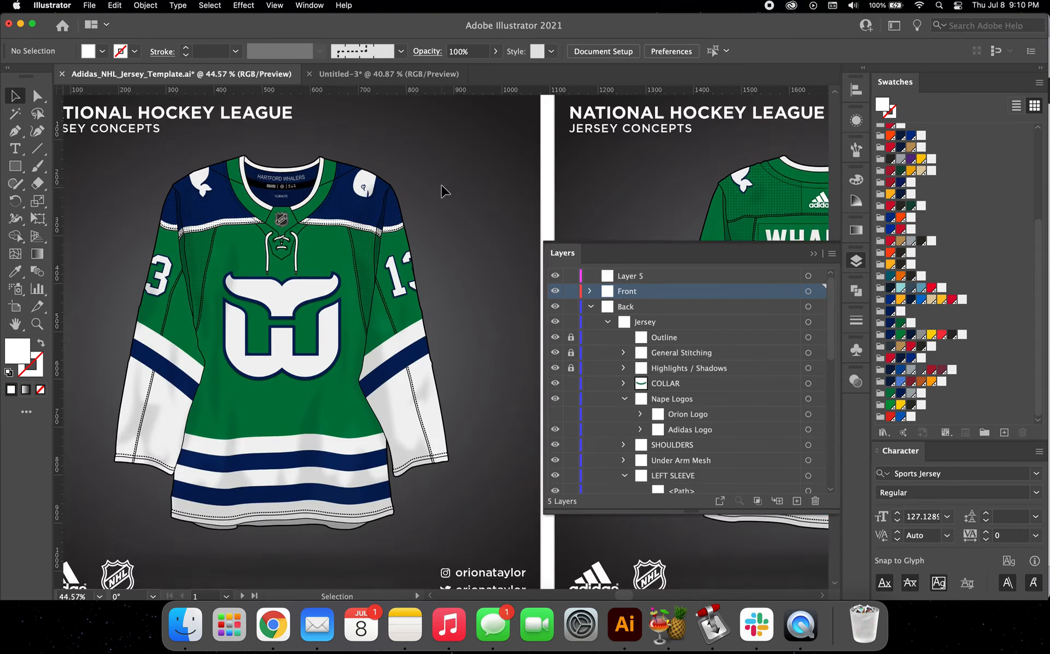
scroll(441, 185, down, 2)
scroll(444, 191, up, 2)
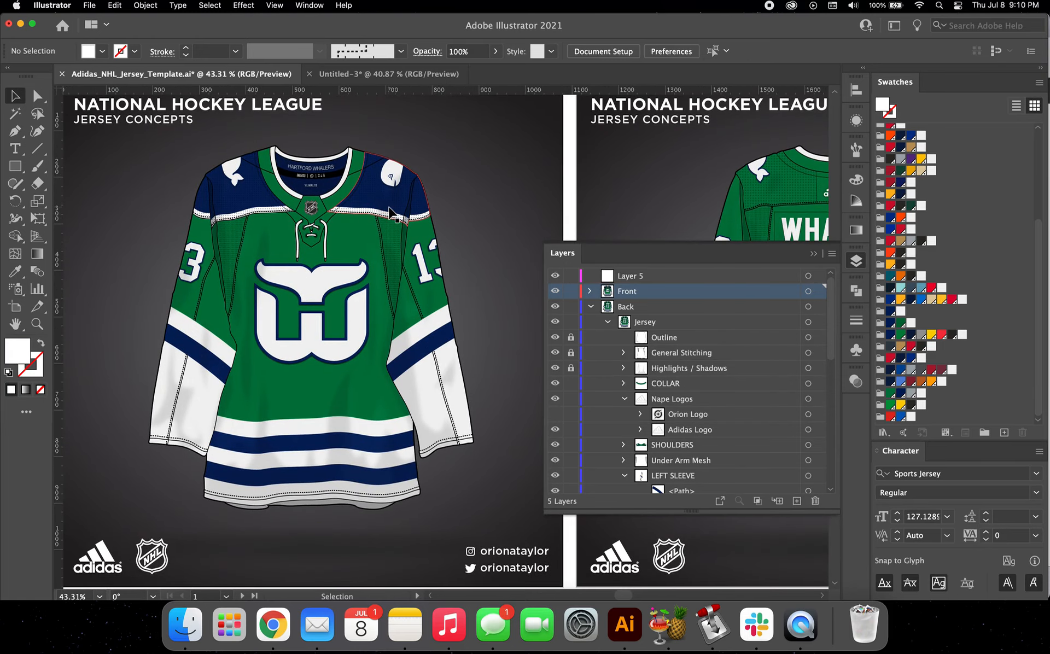
Step: Undo the Round Shoulder colour, yoke stripe and visibility changes to restore the Square Shoulders
double_click(392, 212)
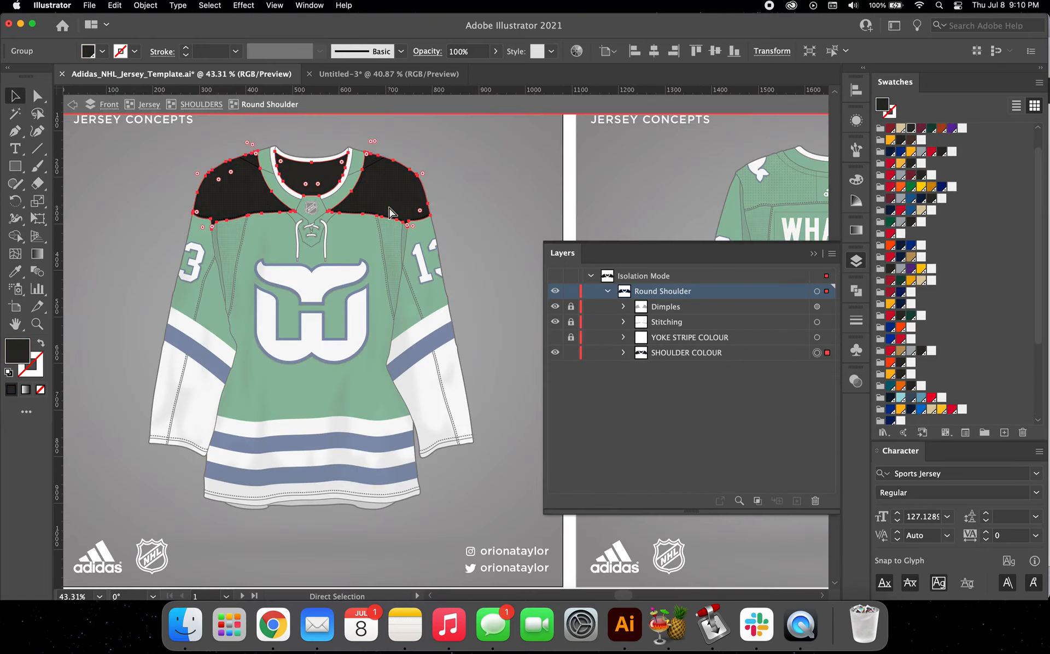
key(Escape)
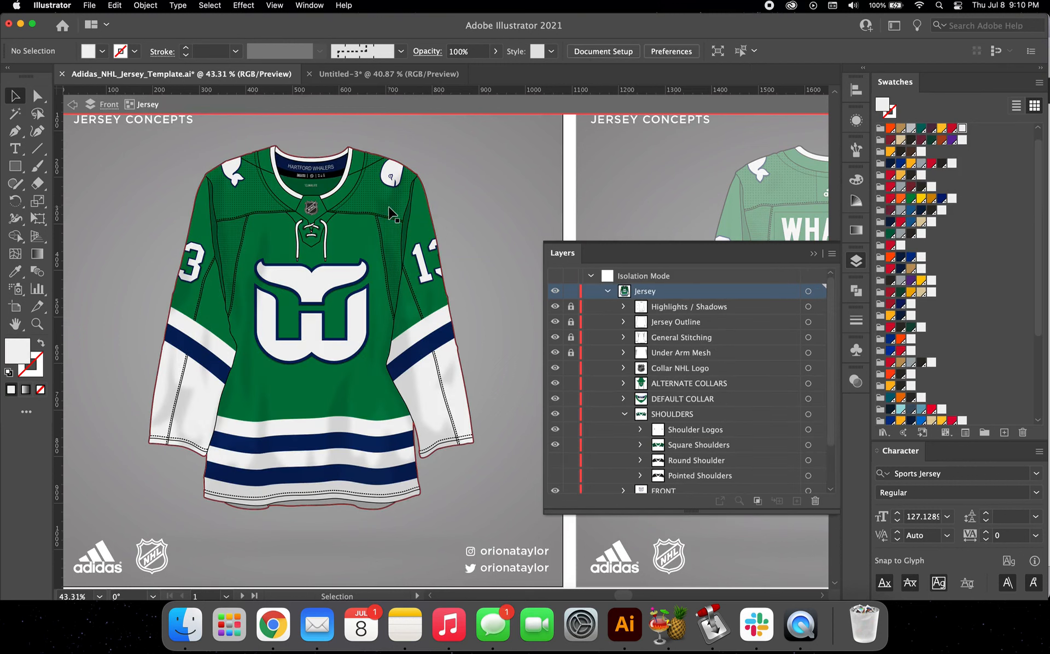
scroll(436, 189, up, 1)
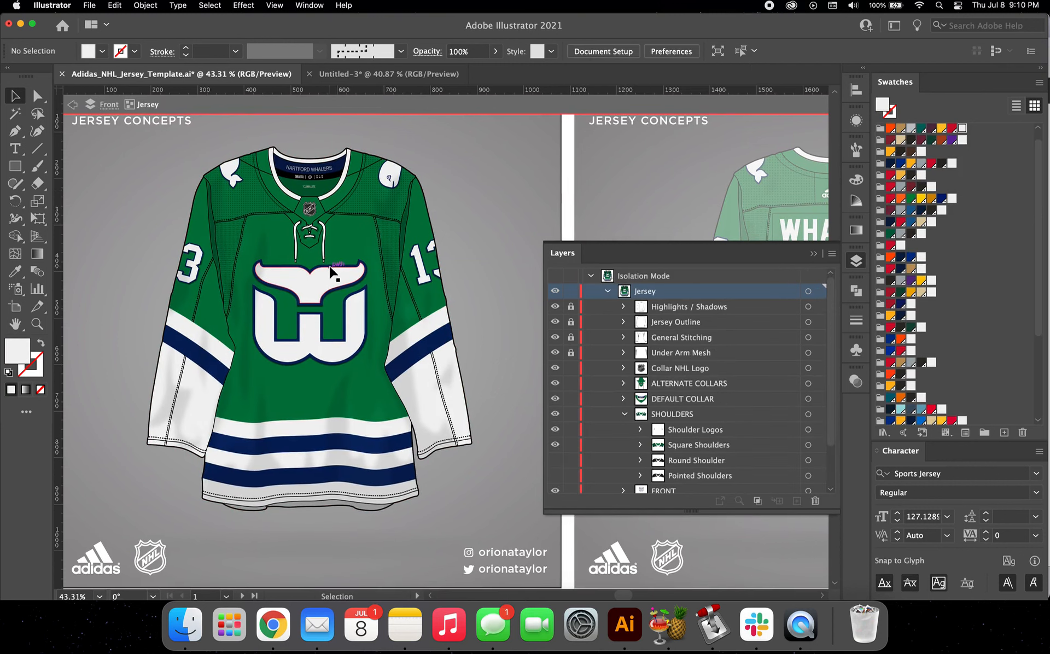
Step: Collapse the front jersey's SHOULDERS group and isolate the Jersey group on the back artboard
scroll(331, 270, down, 1)
scroll(331, 270, right, 1)
click(623, 414)
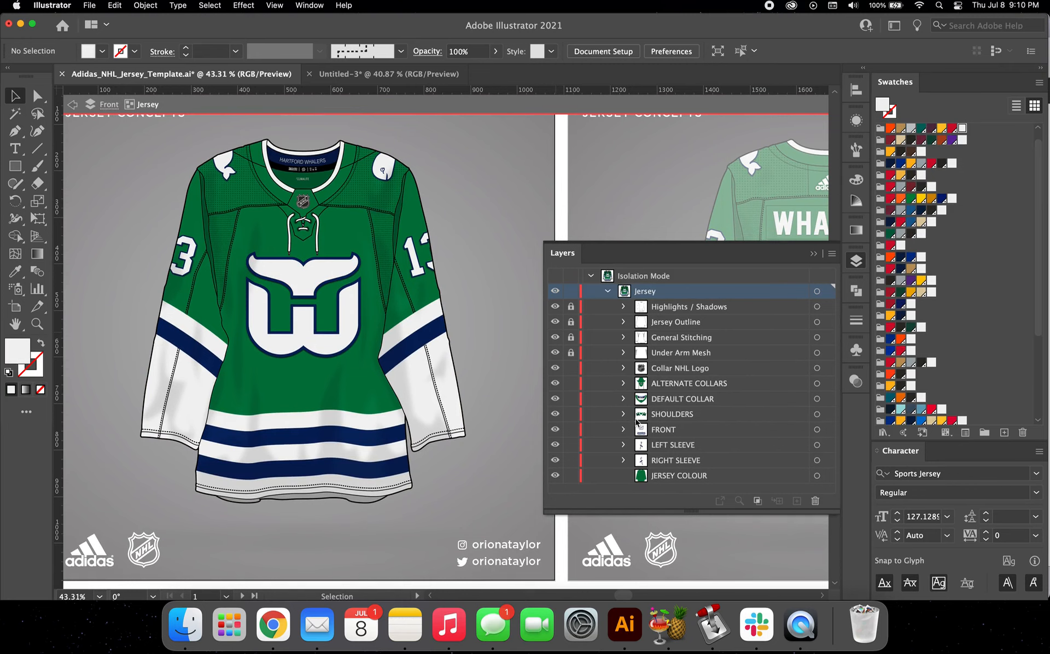
scroll(459, 459, right, 5)
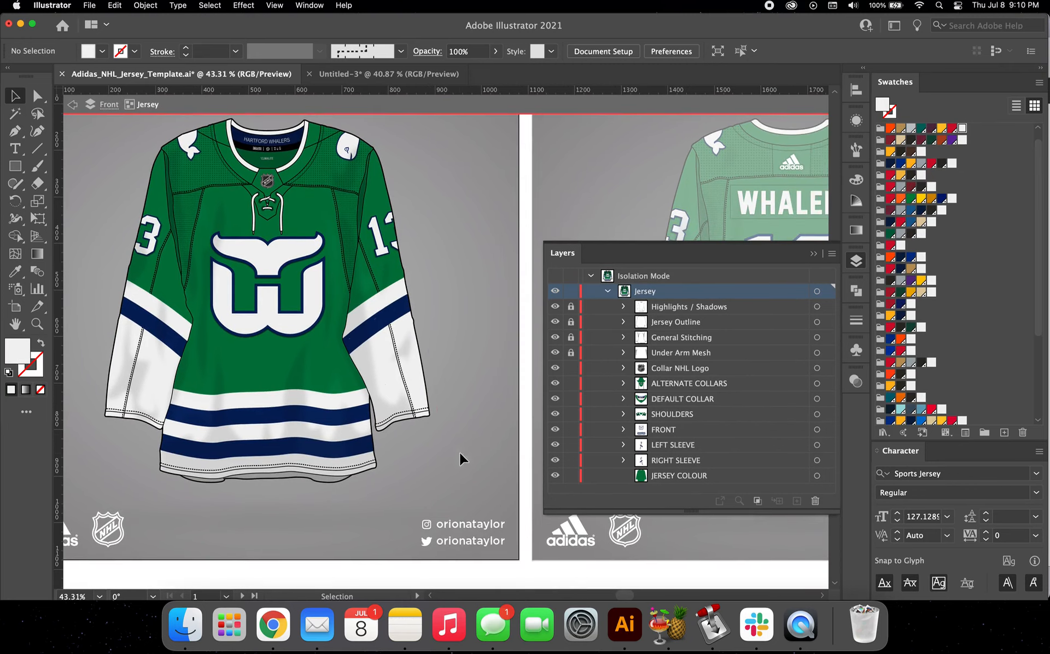
scroll(322, 304, down, 2)
scroll(321, 301, right, 3)
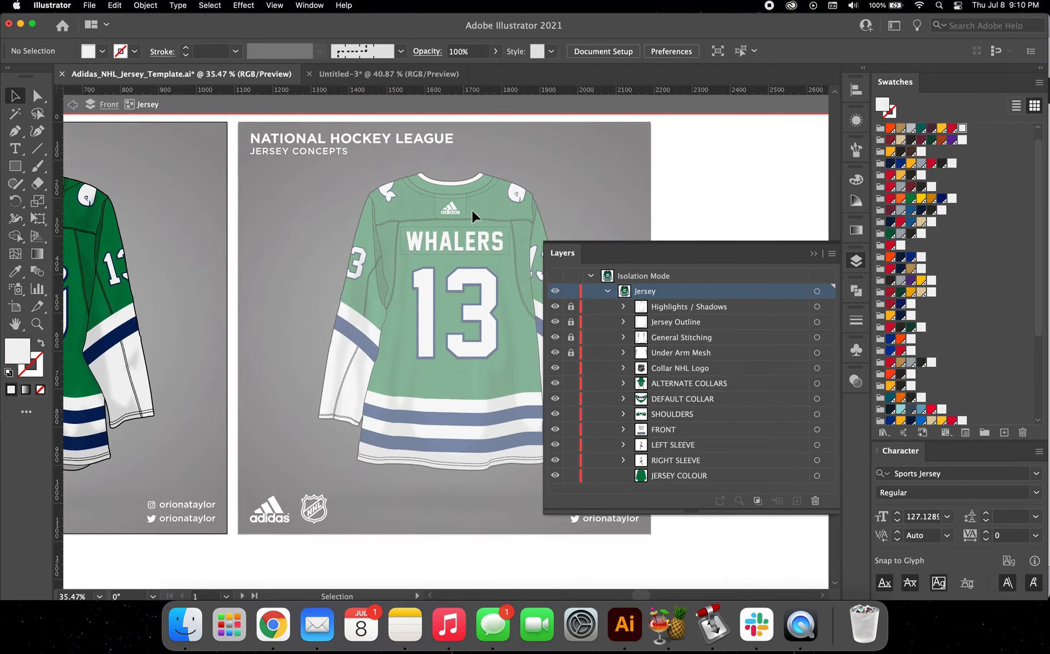
double_click(466, 215)
double_click(452, 229)
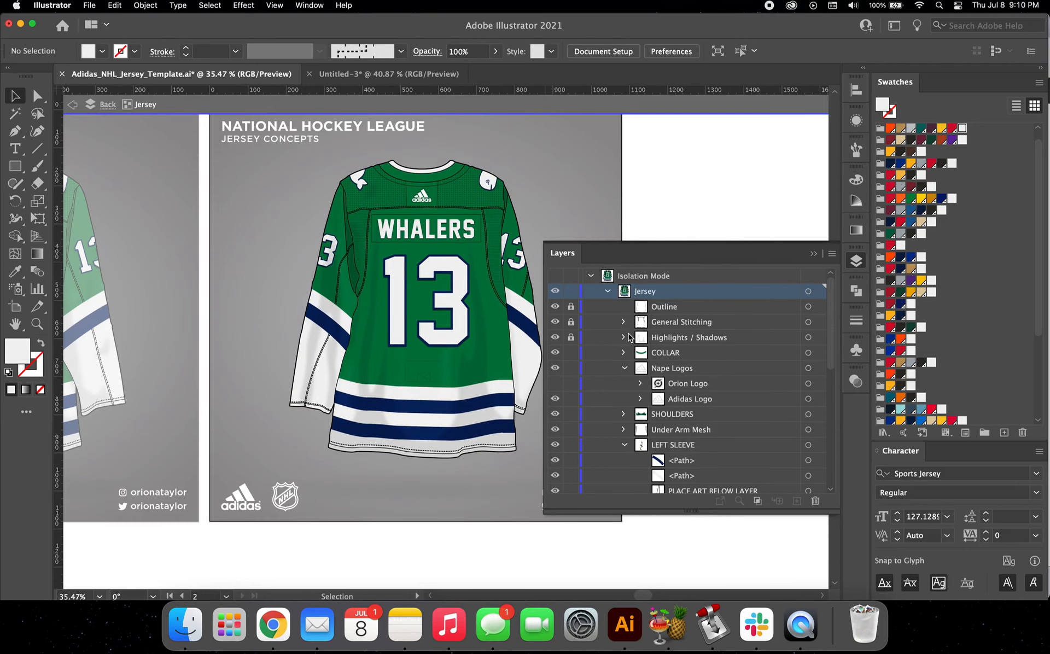
Step: Collapse Nape Logos and expand the Under Arm Mesh group in the back jersey's layer list
click(625, 368)
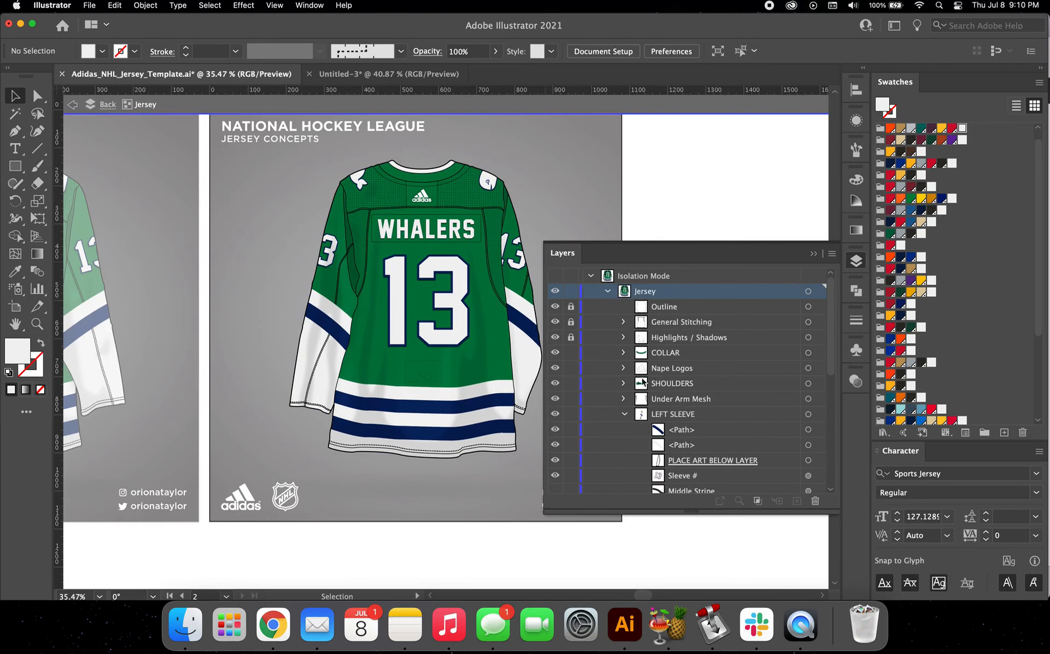
click(622, 399)
scroll(410, 321, up, 3)
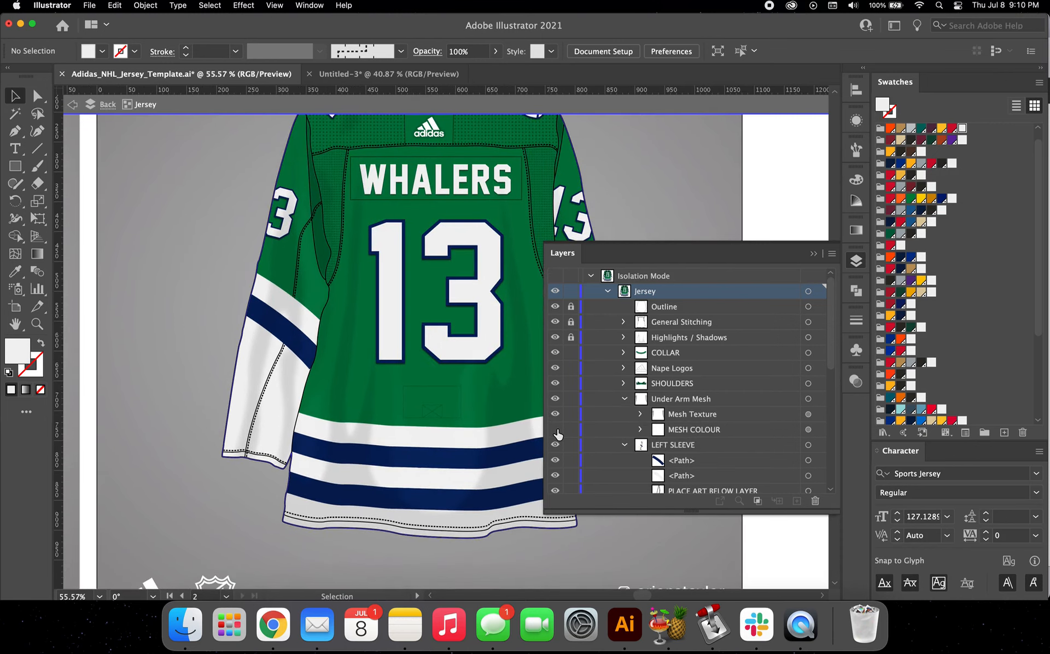
Step: Isolate the back jersey's Under Arm Mesh group and lock its Mesh Texture layer
click(332, 174)
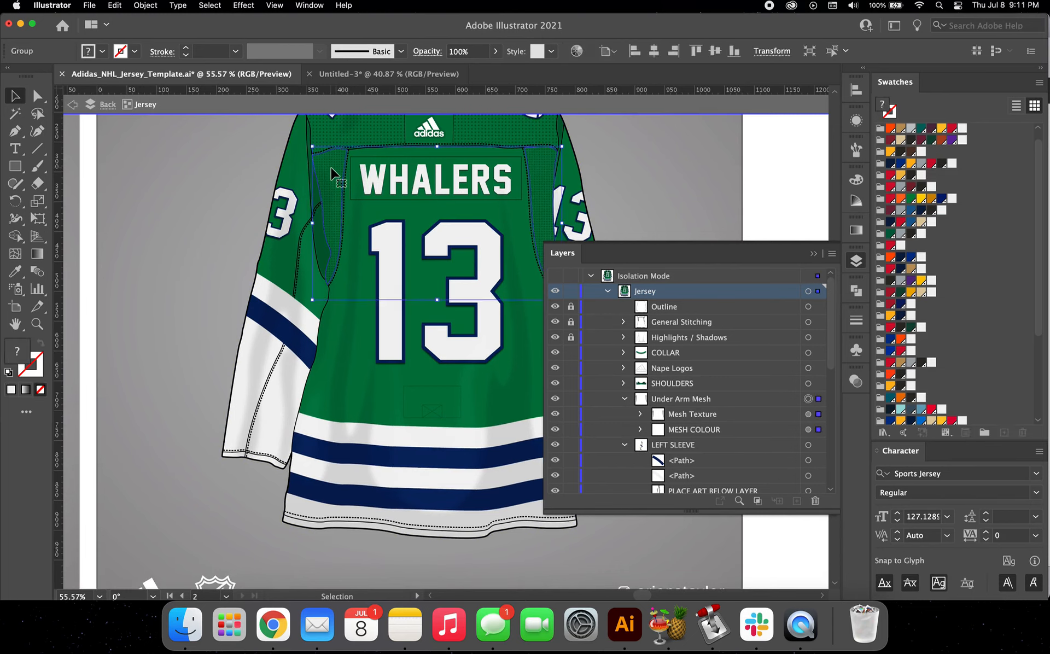
double_click(331, 174)
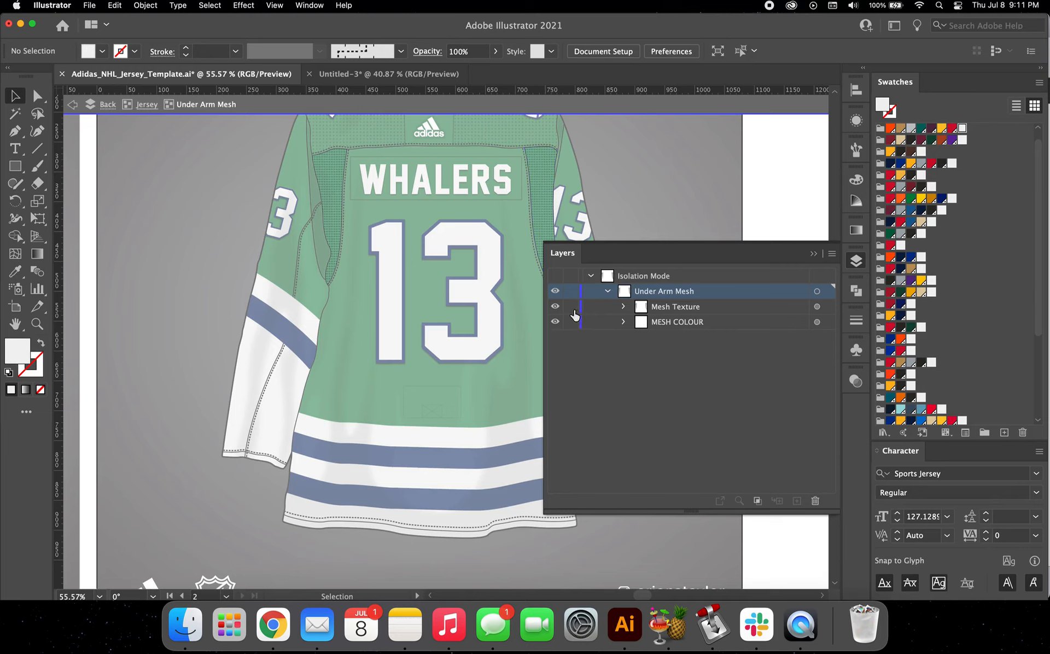
click(572, 307)
Step: Fill the MESH COLOUR panels with black and set their blending mode to Normal at 100% opacity
click(335, 185)
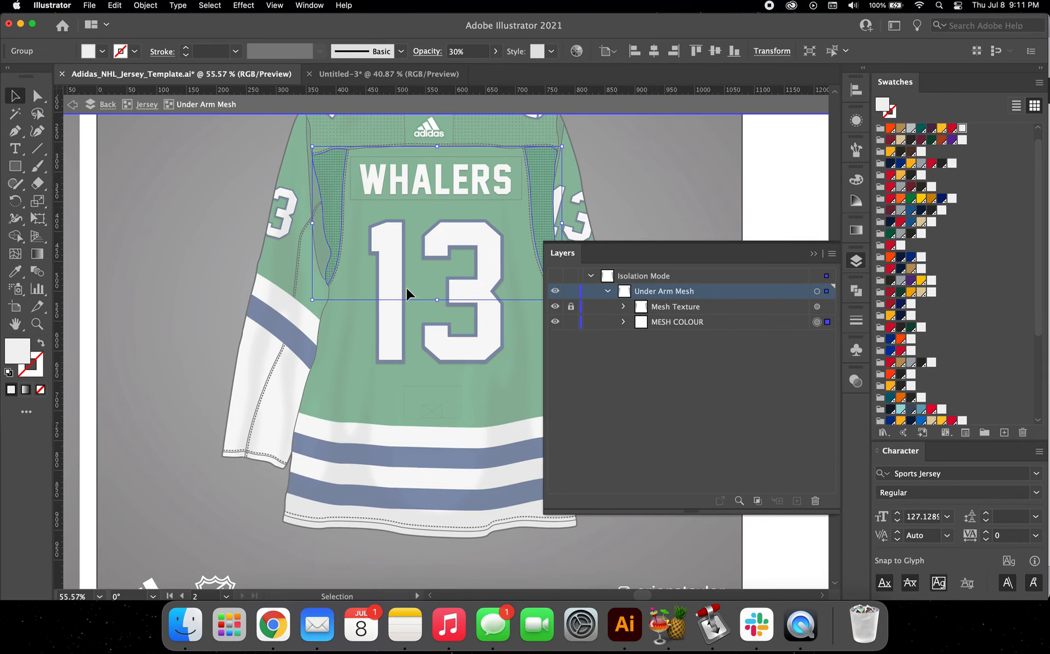
scroll(406, 287, up, 5)
click(687, 179)
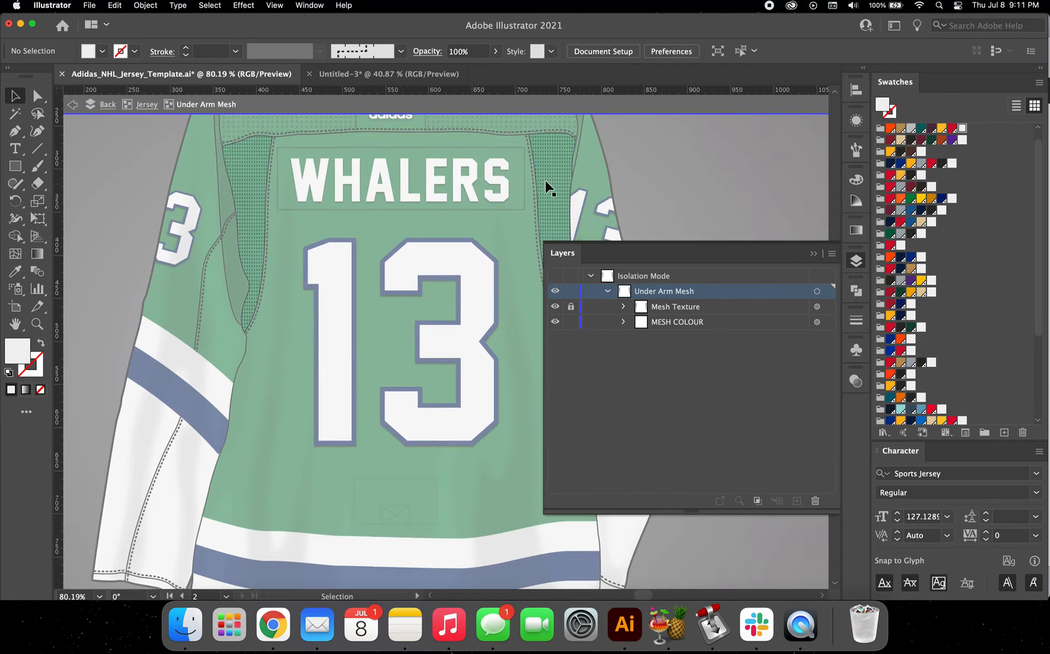
click(540, 180)
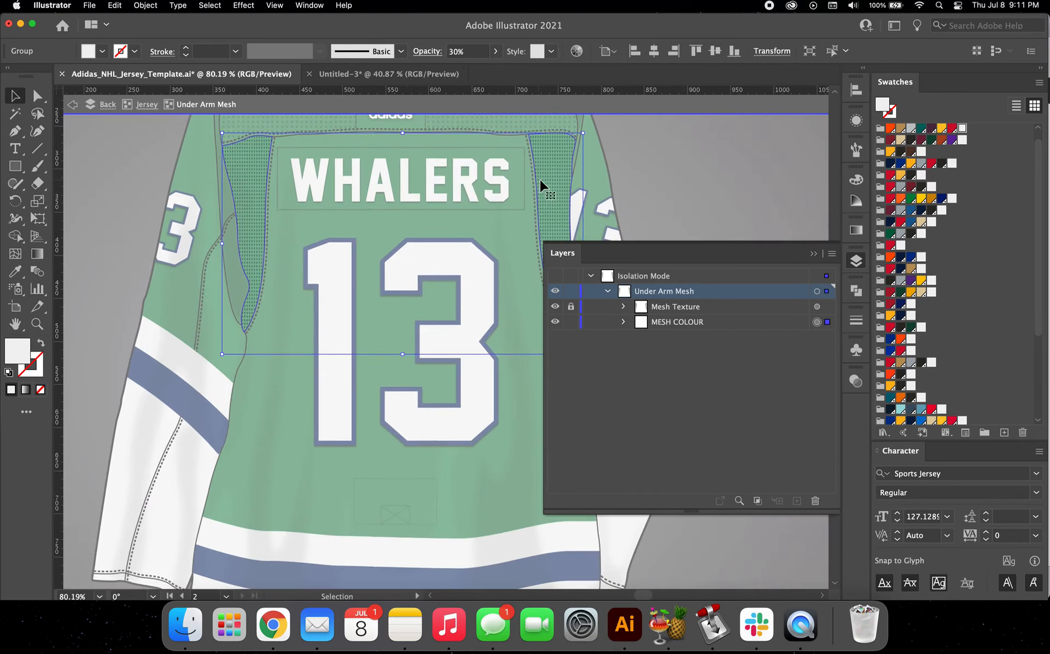
click(922, 363)
click(856, 381)
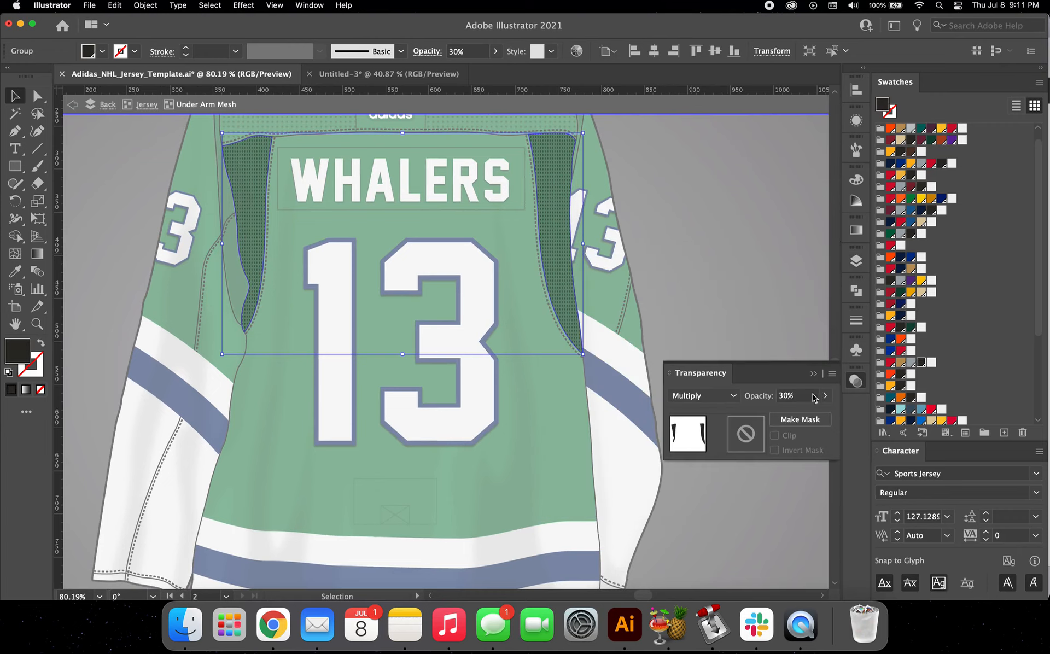
click(704, 395)
click(698, 117)
click(827, 397)
drag(786, 418, 823, 418)
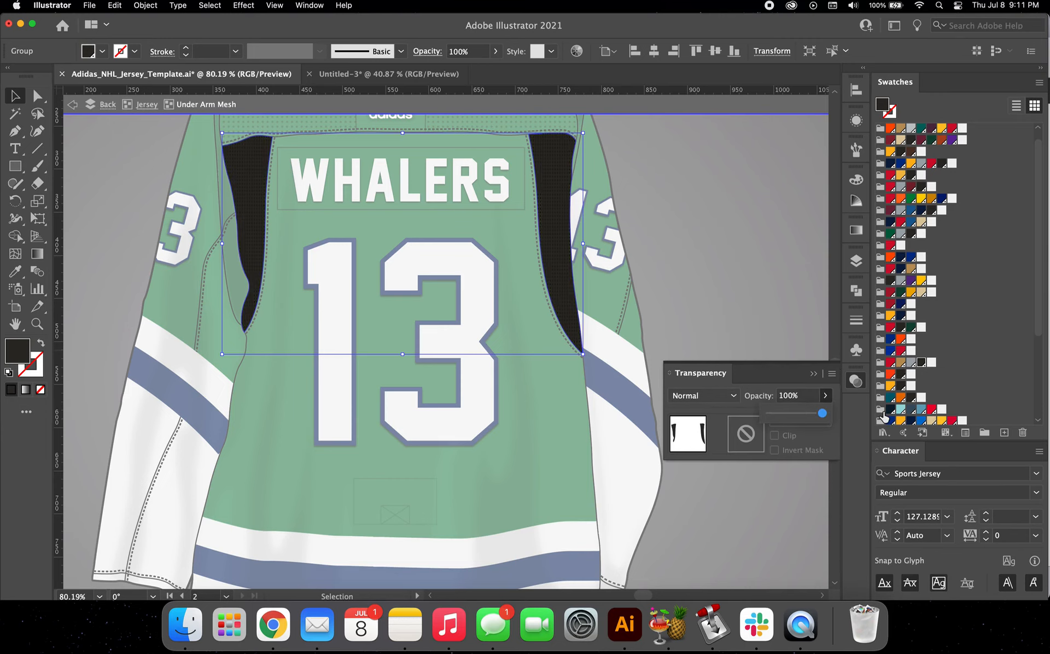
Step: Try a white fill on the back jersey's underarm mesh panels
scroll(545, 223, down, 3)
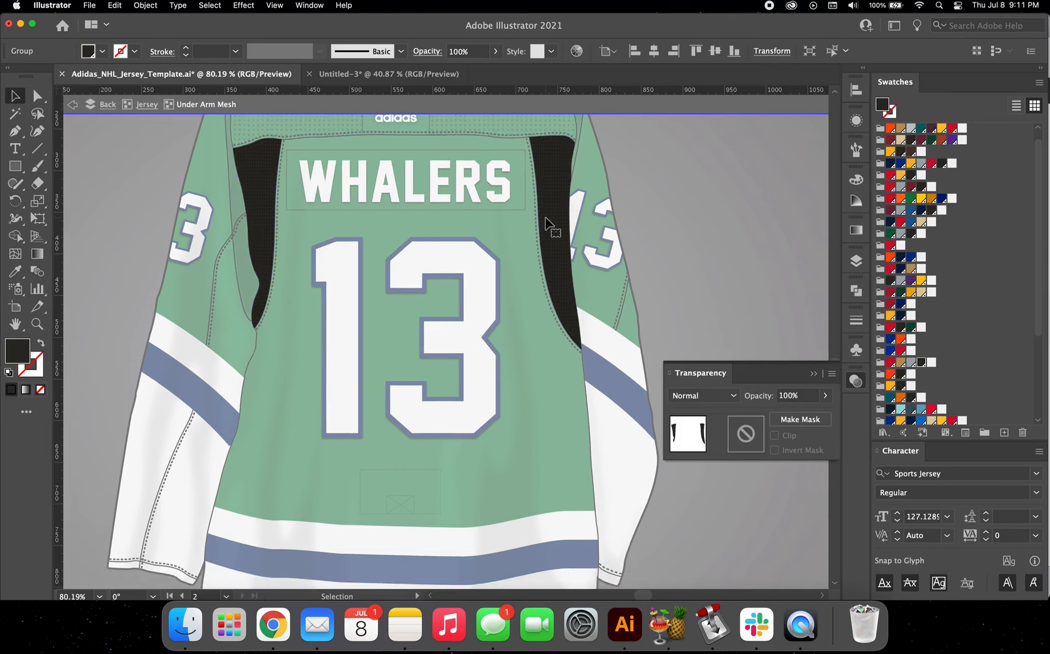
click(921, 257)
scroll(654, 228, down, 2)
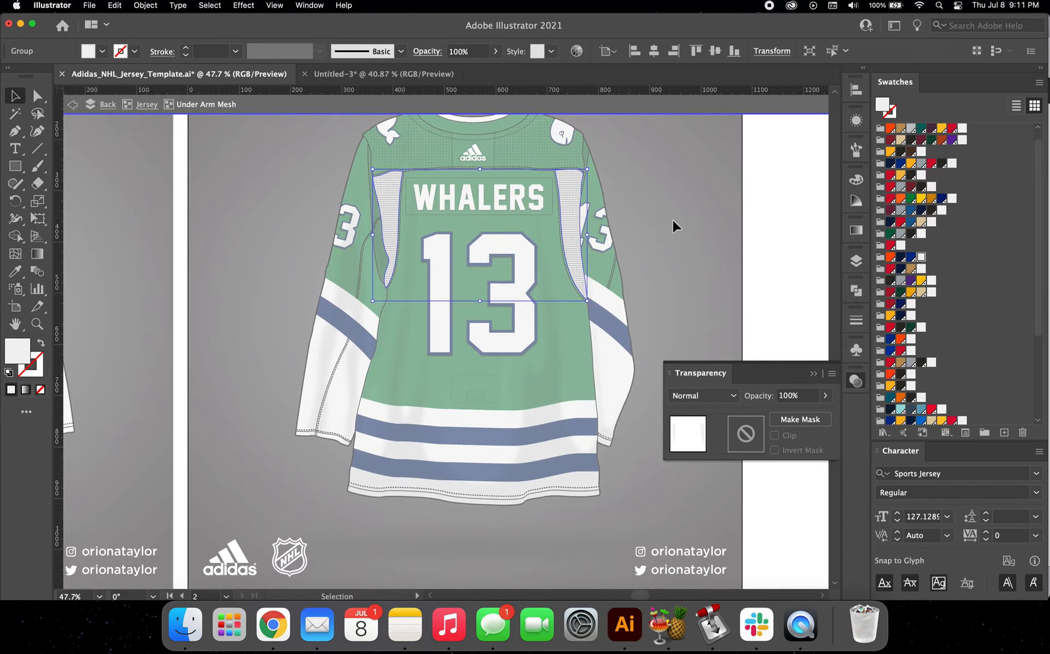
Step: Fill the underarm mesh panels with the Whalers green swatch and bring the layer list back into view
scroll(910, 308, down, 5)
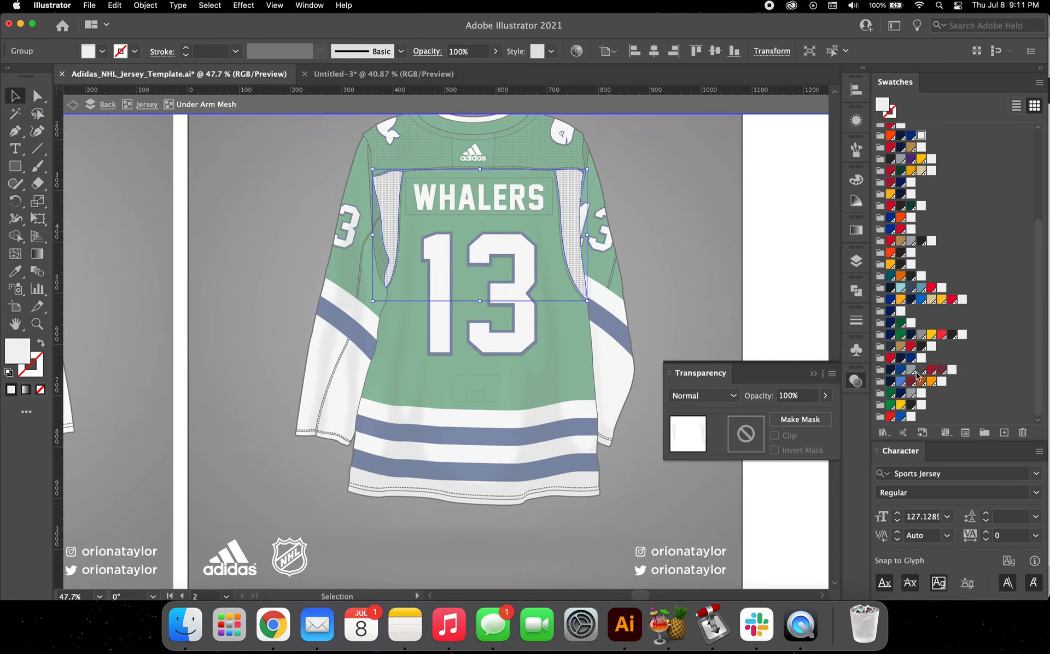
click(891, 395)
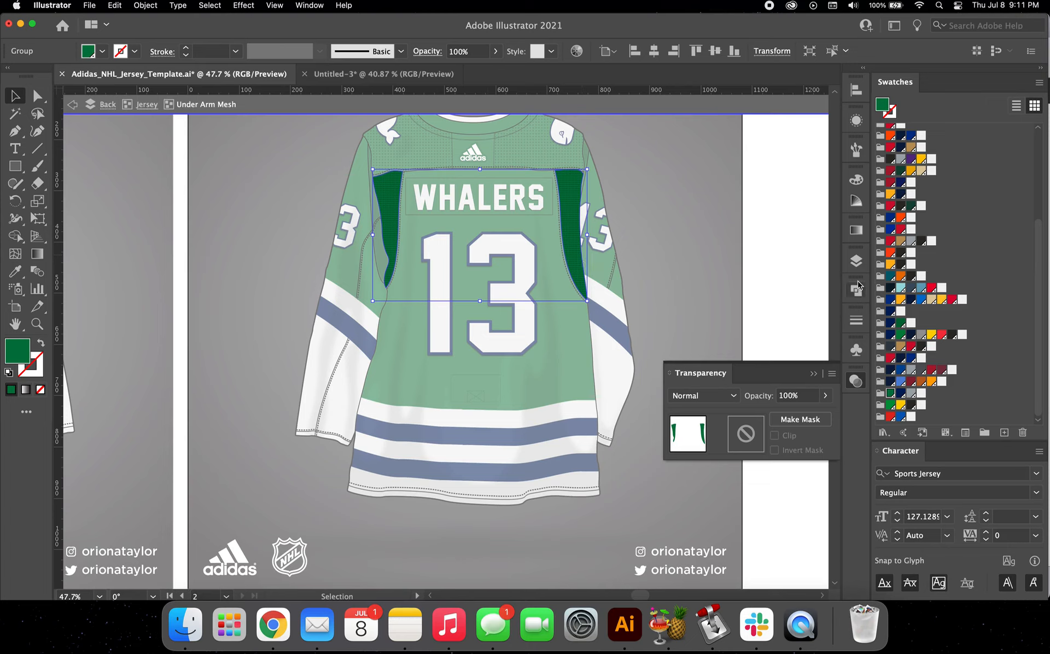
click(856, 261)
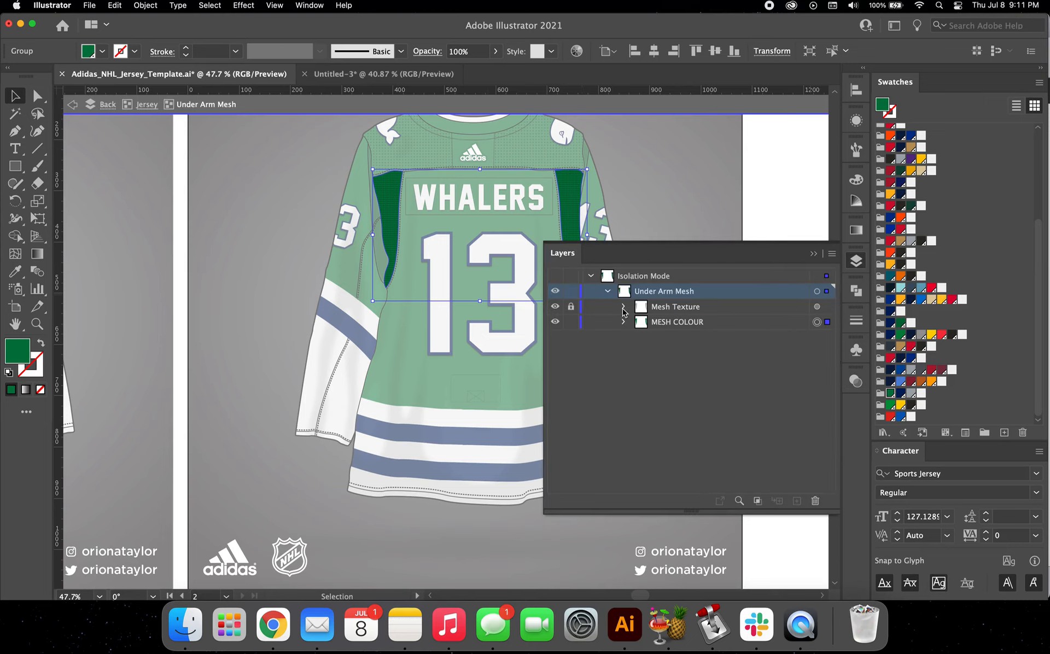
Step: Return to the back Jersey group and collapse its Under Arm Mesh, LEFT SLEEVE and RIGHT SLEEVE groups in the layer list
click(147, 104)
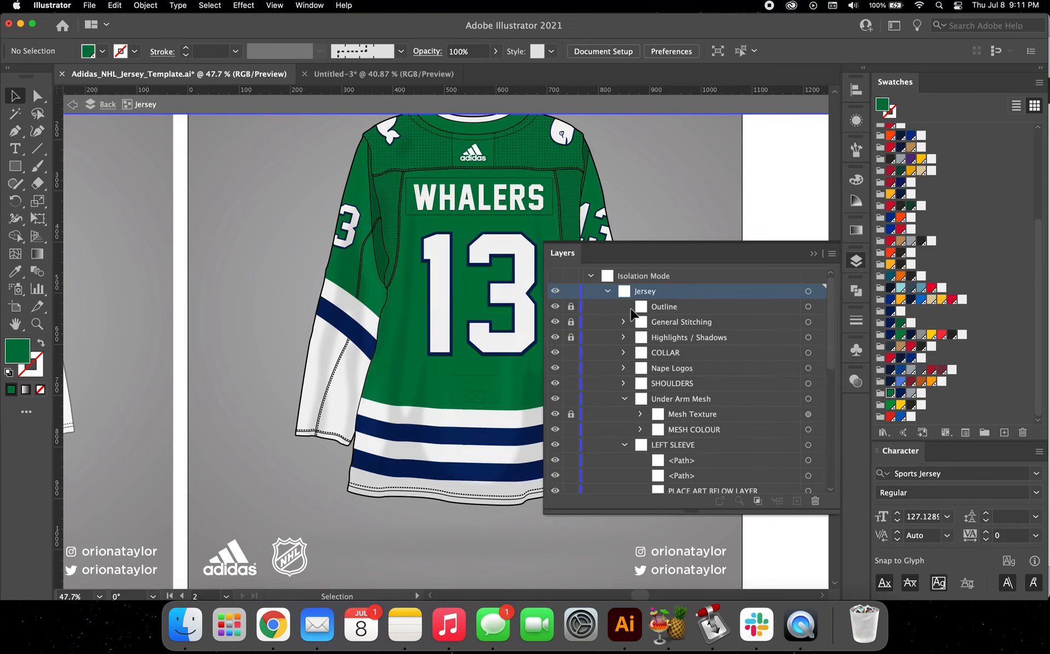
click(641, 430)
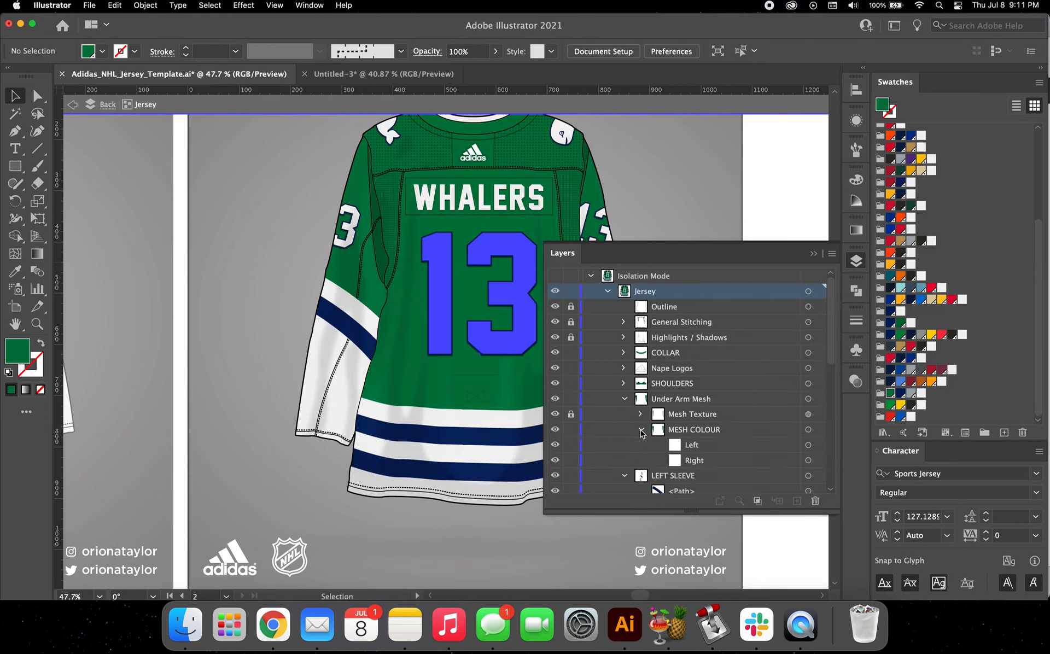
click(641, 430)
click(622, 399)
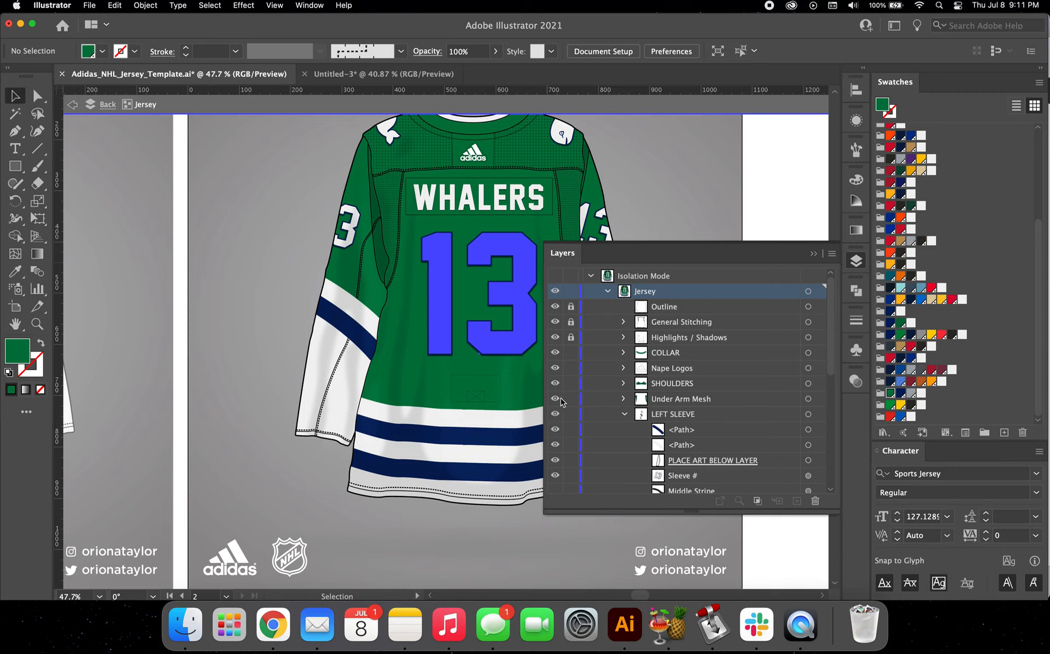
click(624, 399)
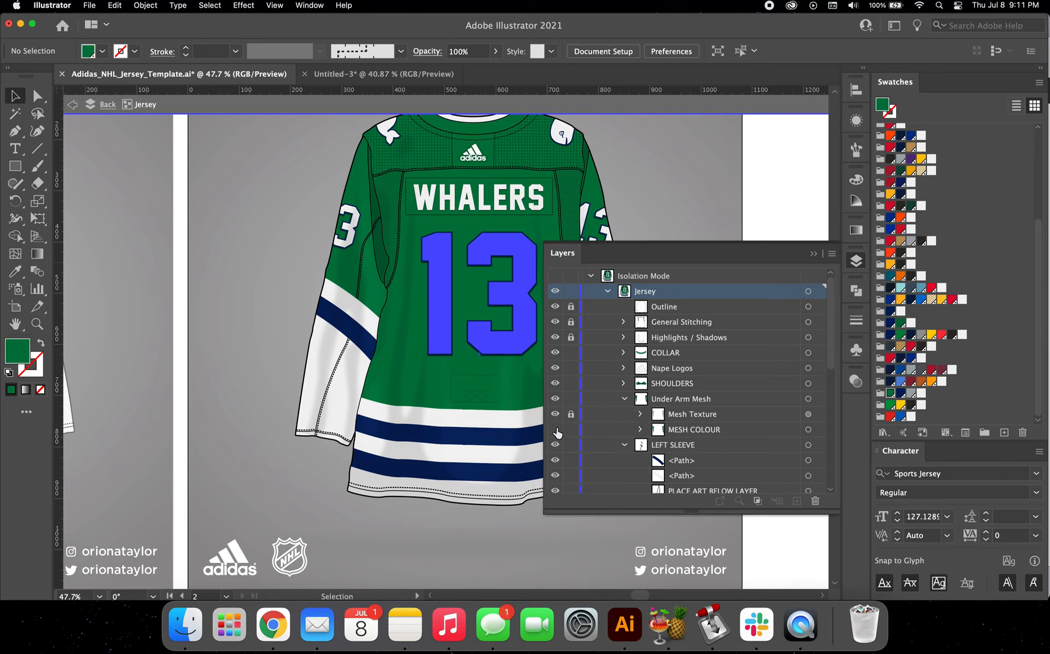
click(623, 400)
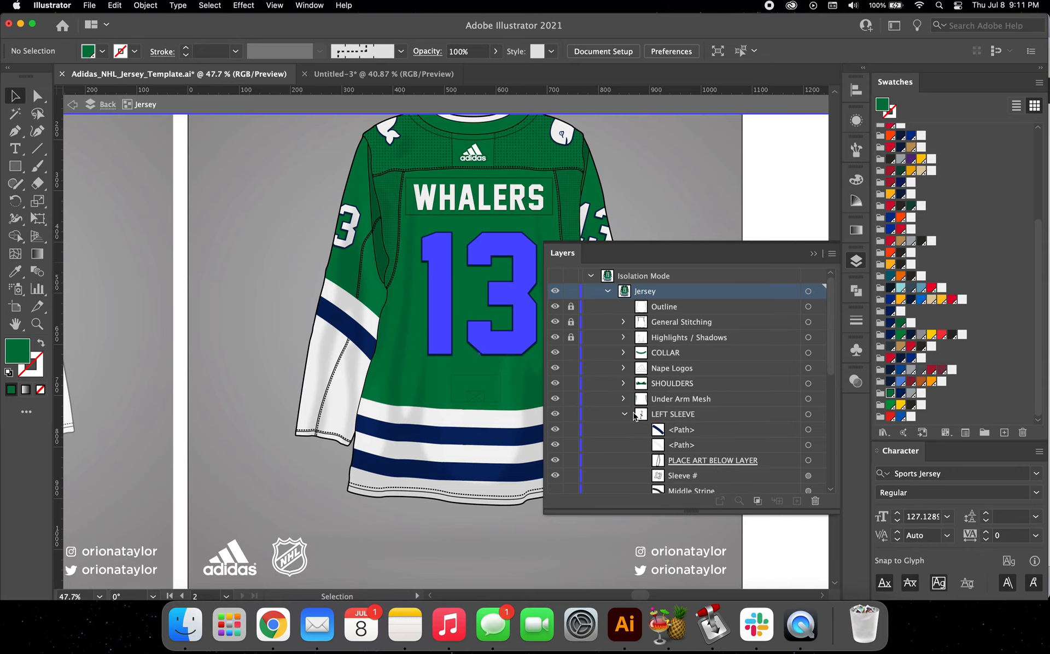
click(626, 415)
click(624, 445)
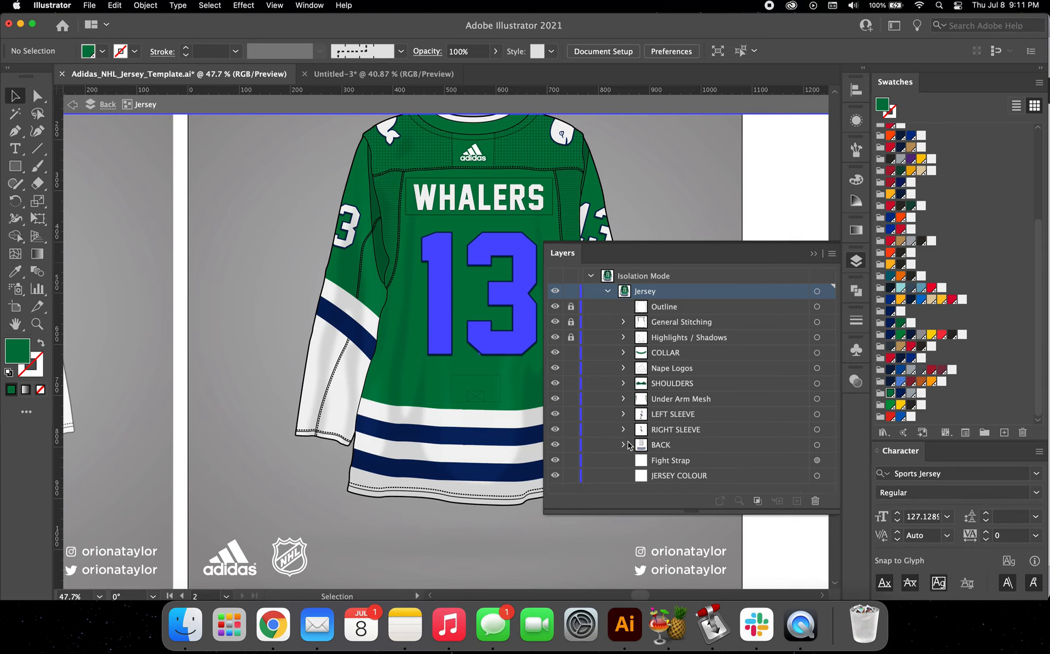
Step: Select the fight strap outline above the back jersey's hem stripes and hide the Fight Strap layer
scroll(492, 403, up, 3)
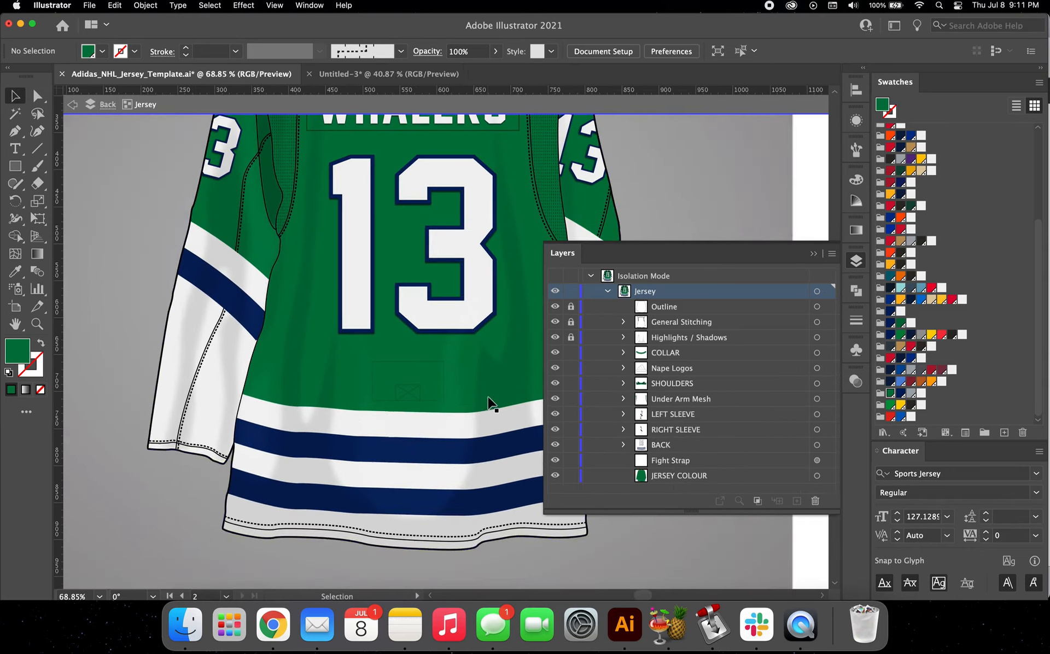
click(445, 397)
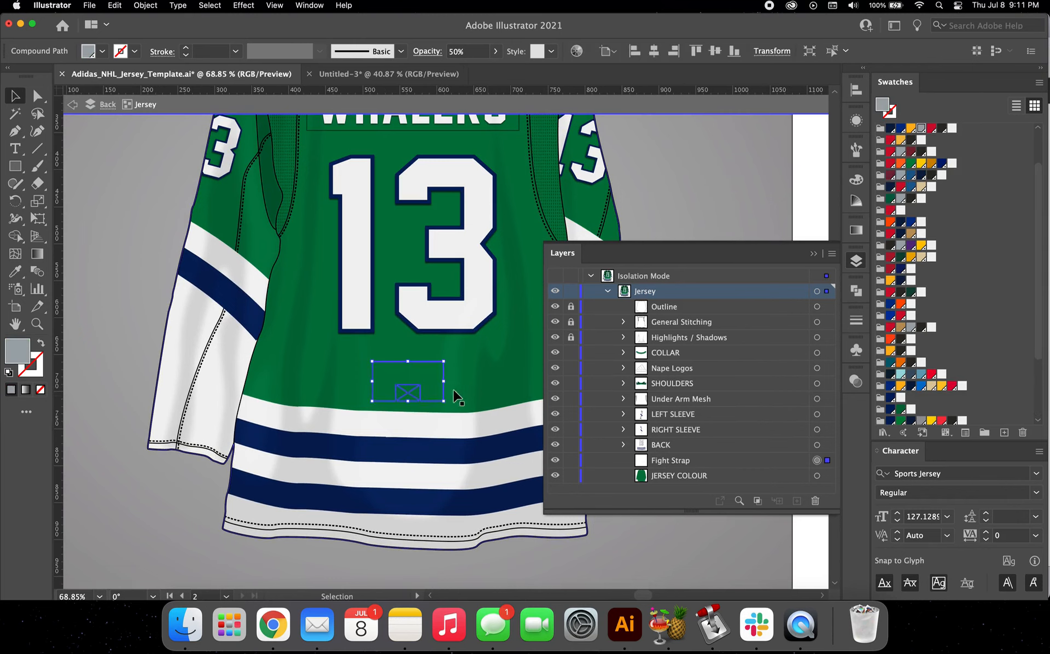
mouse_move(445, 390)
mouse_down()
mouse_move(444, 375)
mouse_move(445, 385)
mouse_up()
scroll(458, 379, right, 3)
scroll(458, 379, down, 1)
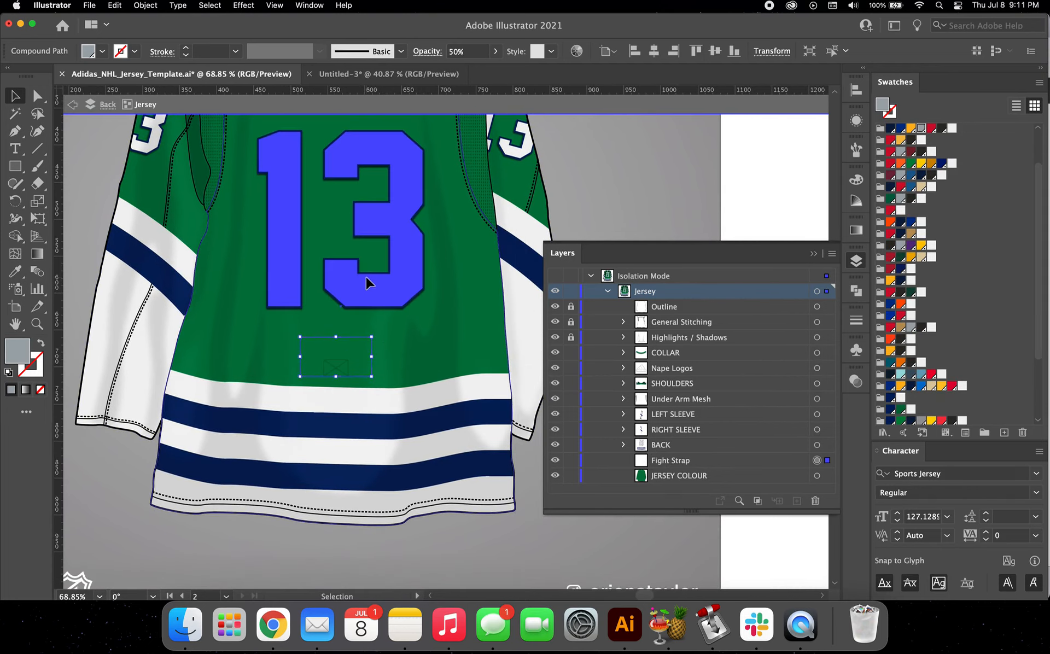
double_click(367, 276)
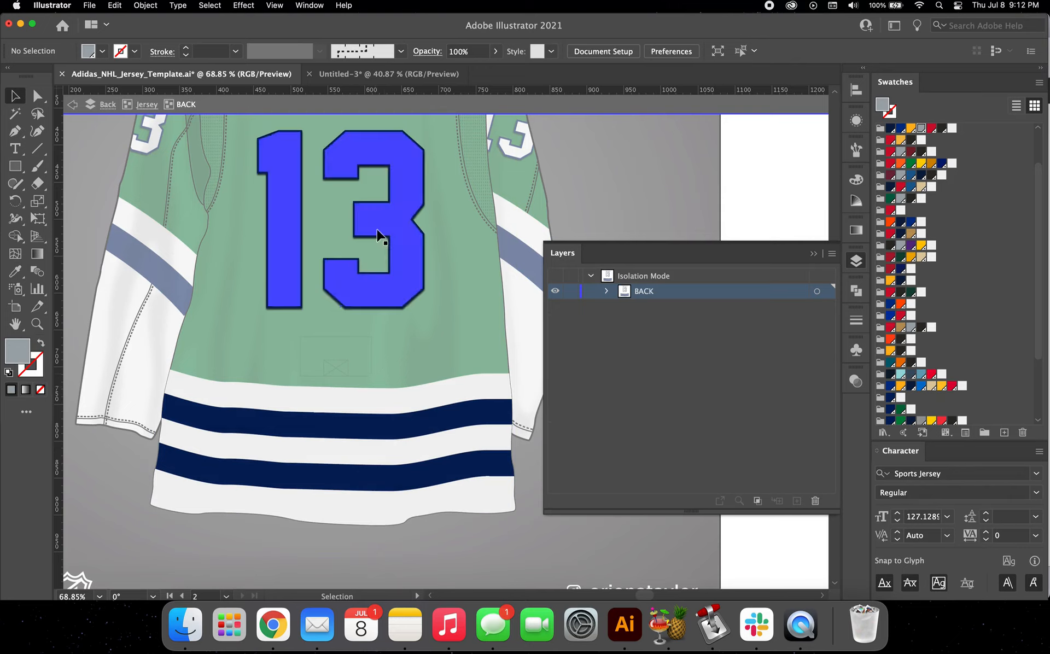
double_click(336, 337)
double_click(336, 337)
click(336, 337)
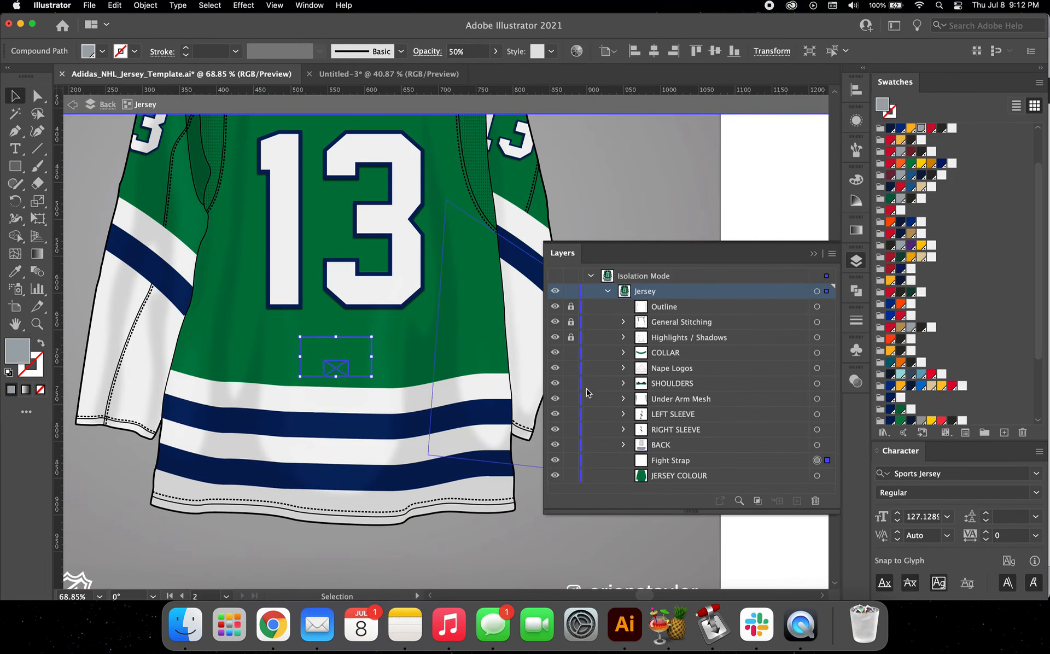
click(555, 459)
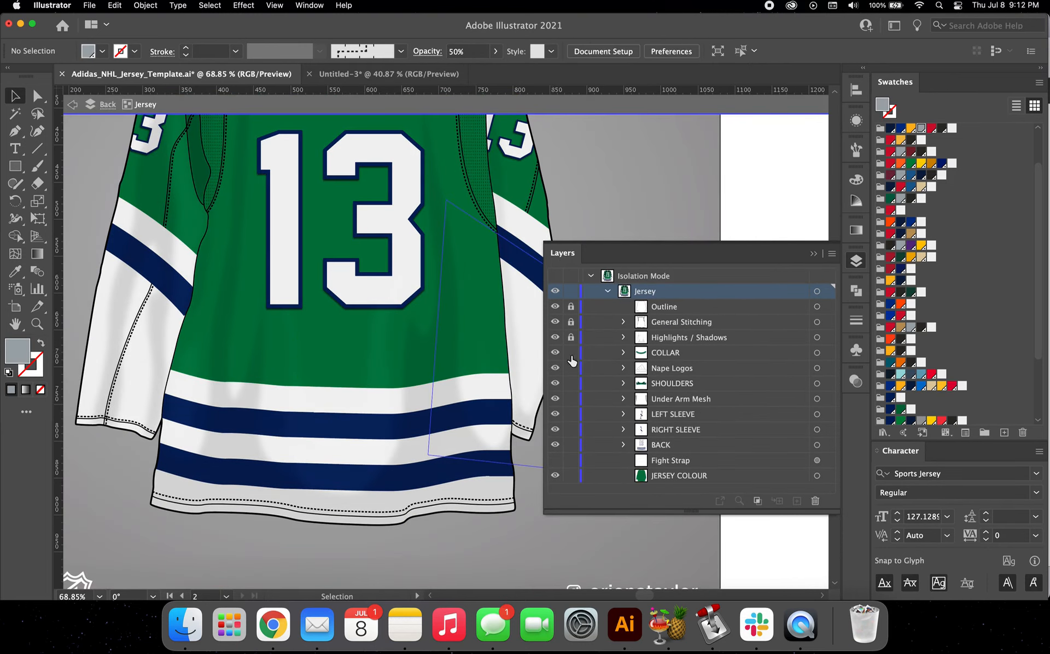
Step: Exit isolation of the back jersey and return to the full document with both artboards in view
scroll(355, 319, down, 3)
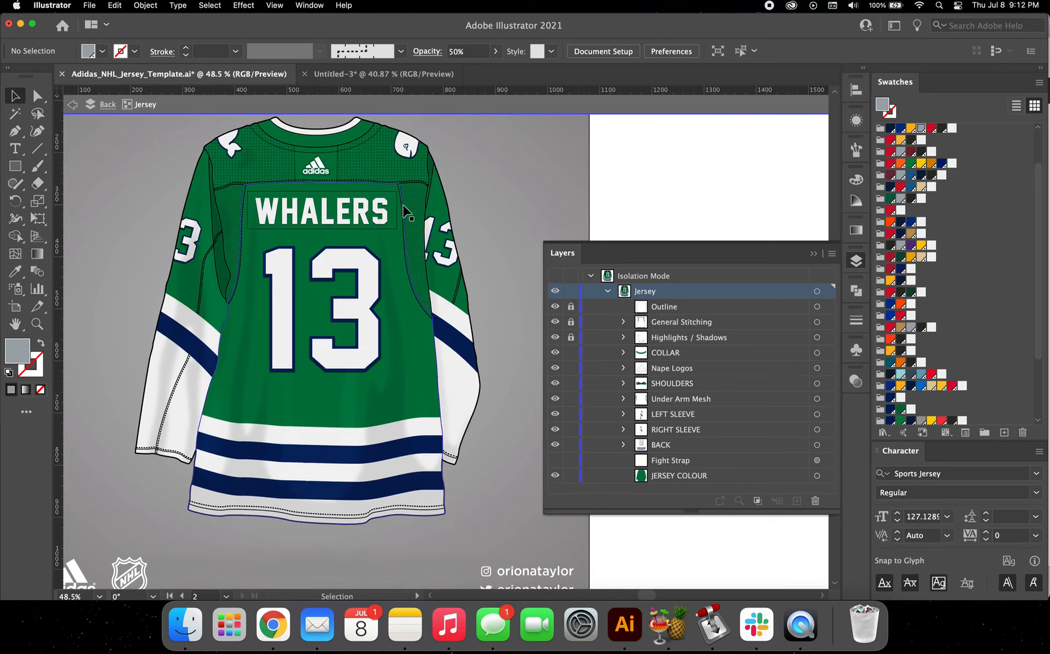
scroll(405, 211, down, 2)
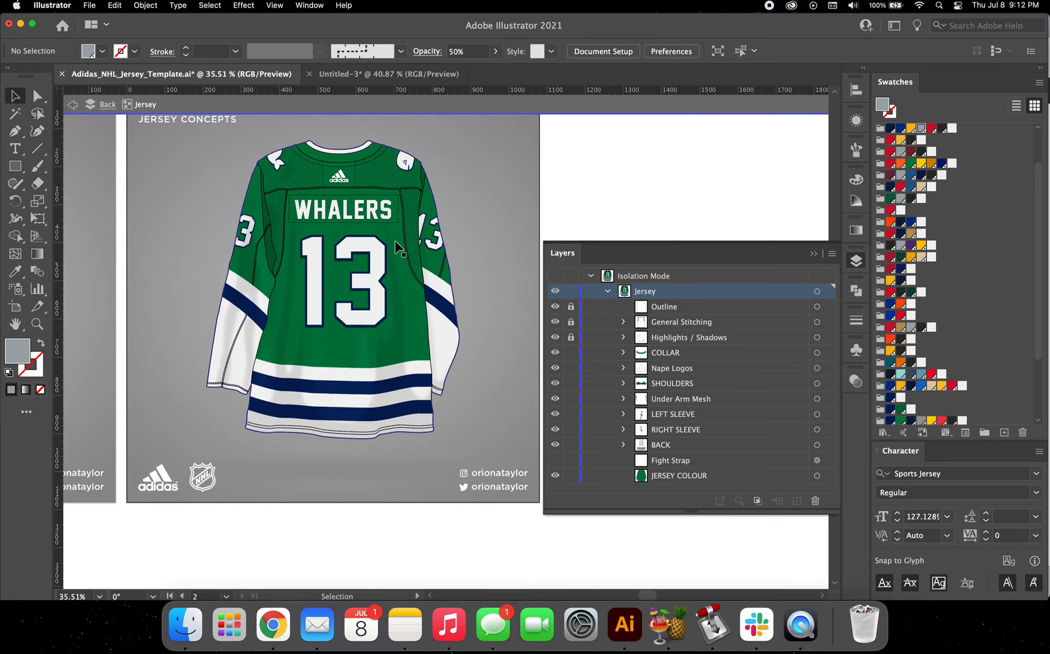
scroll(398, 244, down, 2)
scroll(396, 242, up, 1)
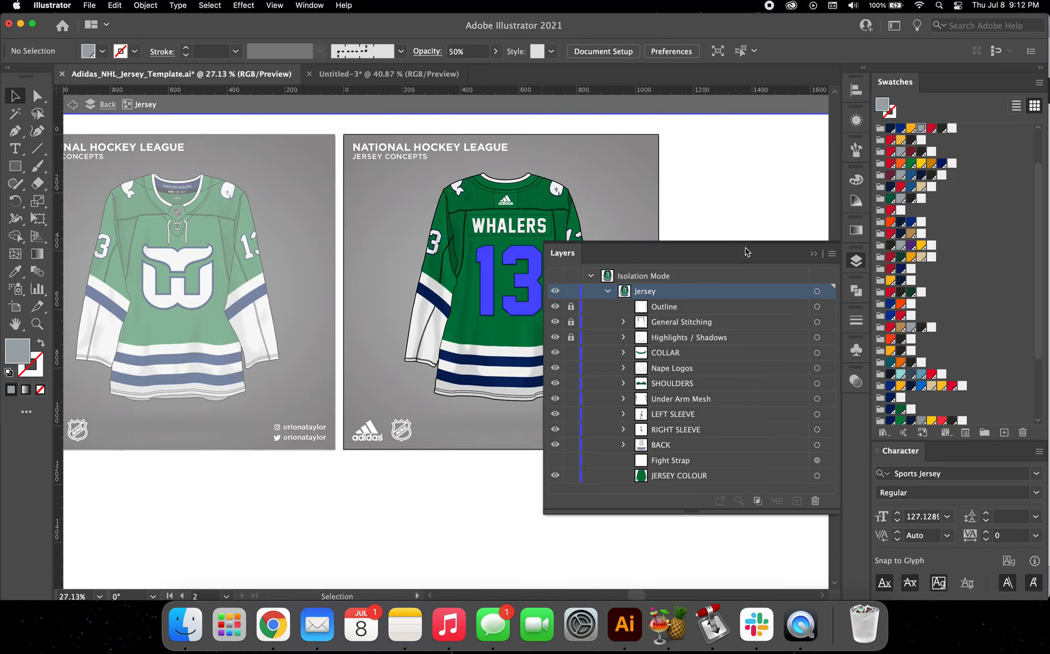
double_click(356, 156)
scroll(342, 171, left, 4)
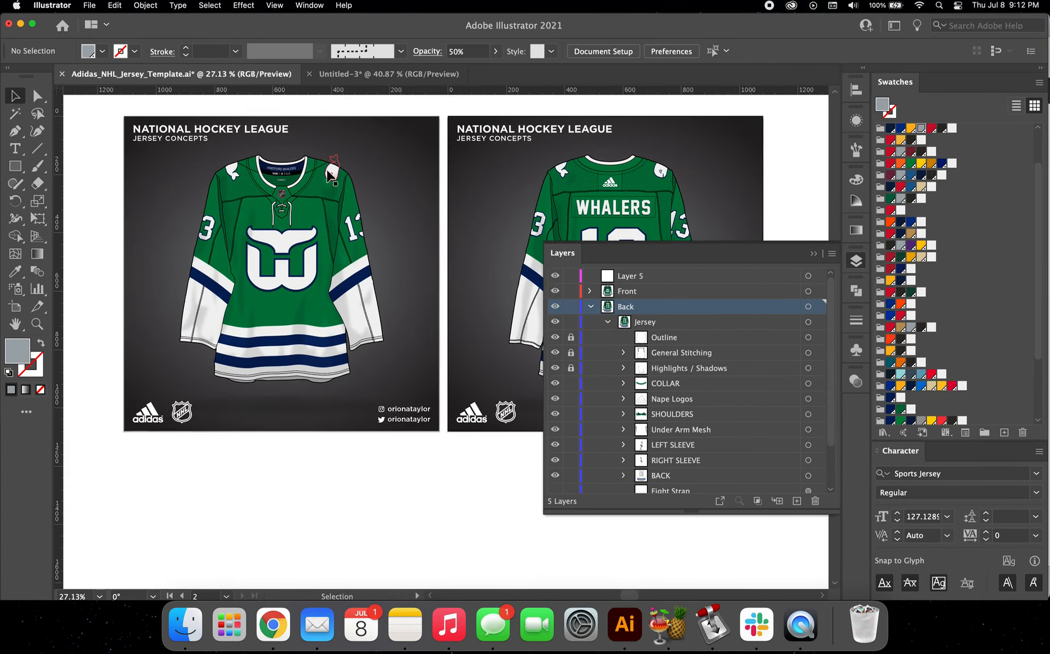
Step: Replace the front artboard's NATIONAL HOCKEY LEAGUE heading with HARTFORD WHALERS, keeping JERSEY CONCEPTS on its own line below
double_click(253, 128)
triple_click(253, 128)
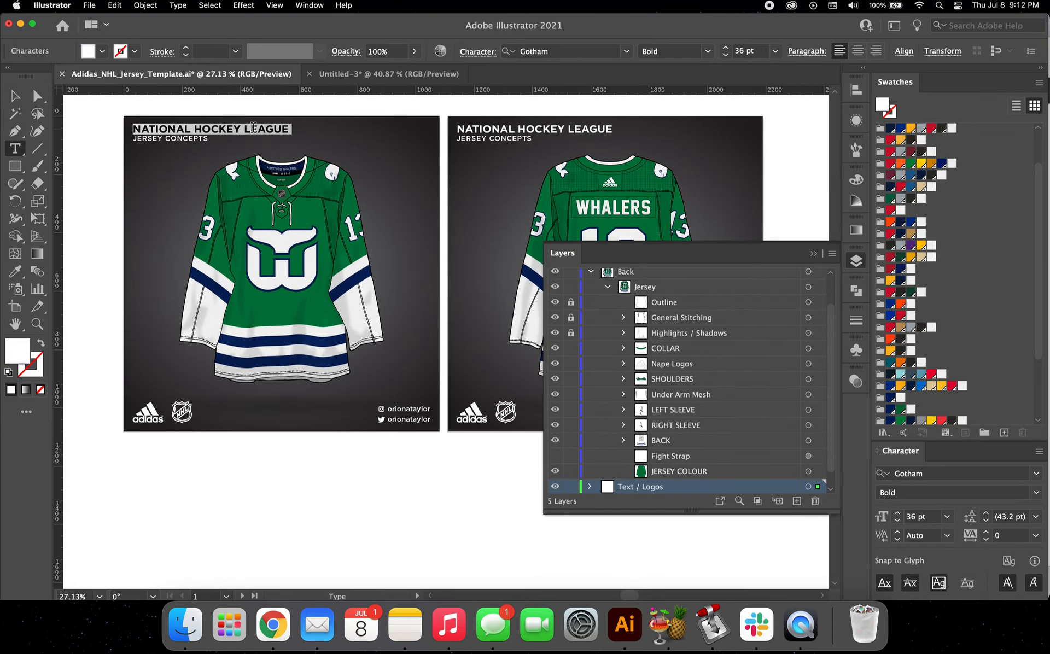
text(HARTFORD WH)
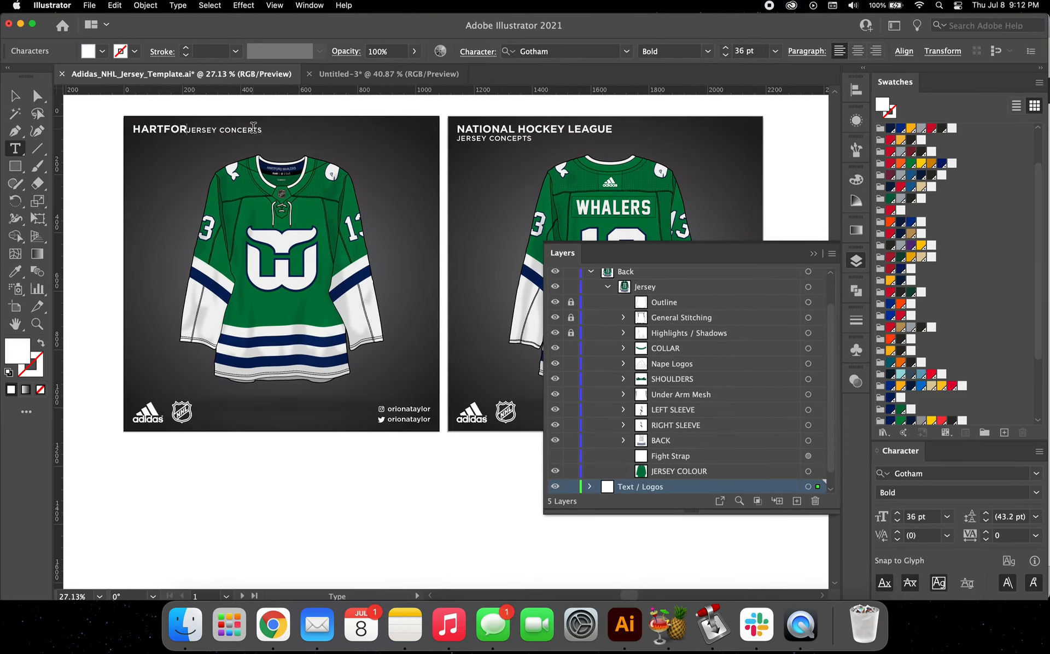
text(ALERS)
key(Return)
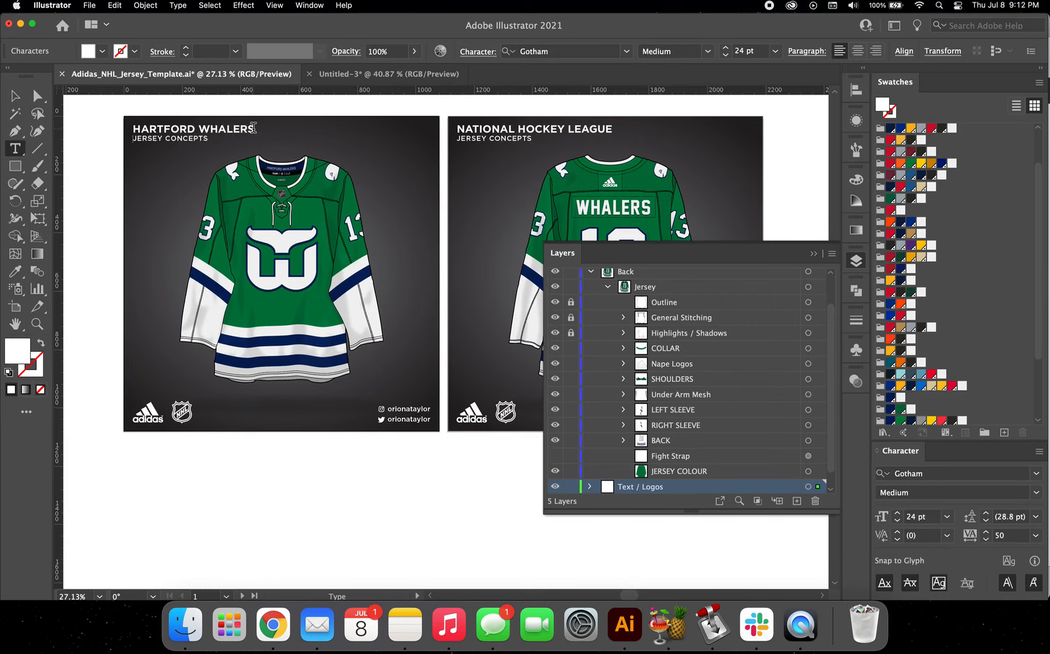
Step: Copy the HARTFORD WHALERS heading over the back artboard's NATIONAL HOCKEY LEAGUE heading and finish text editing
triple_click(232, 129)
key(super+c)
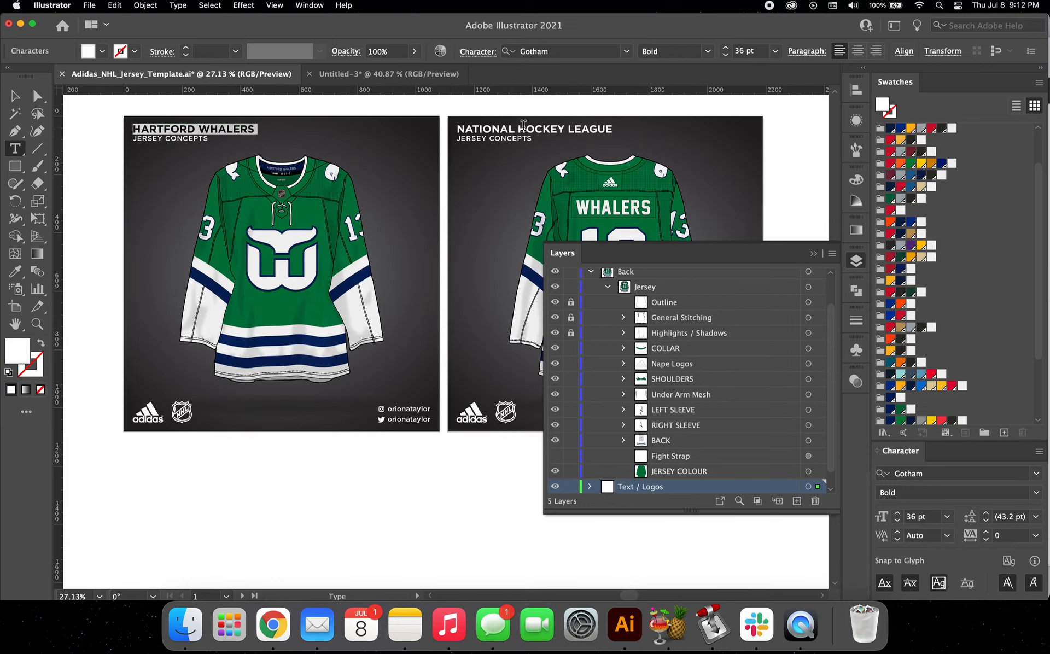
double_click(524, 127)
triple_click(523, 127)
key(super+v)
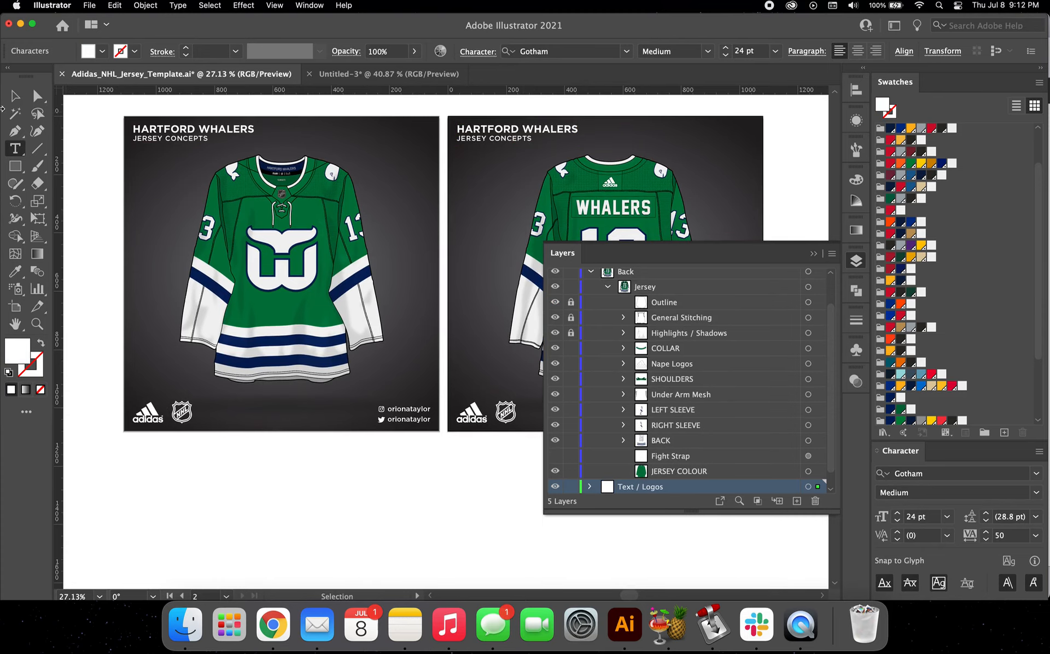
click(15, 99)
click(100, 158)
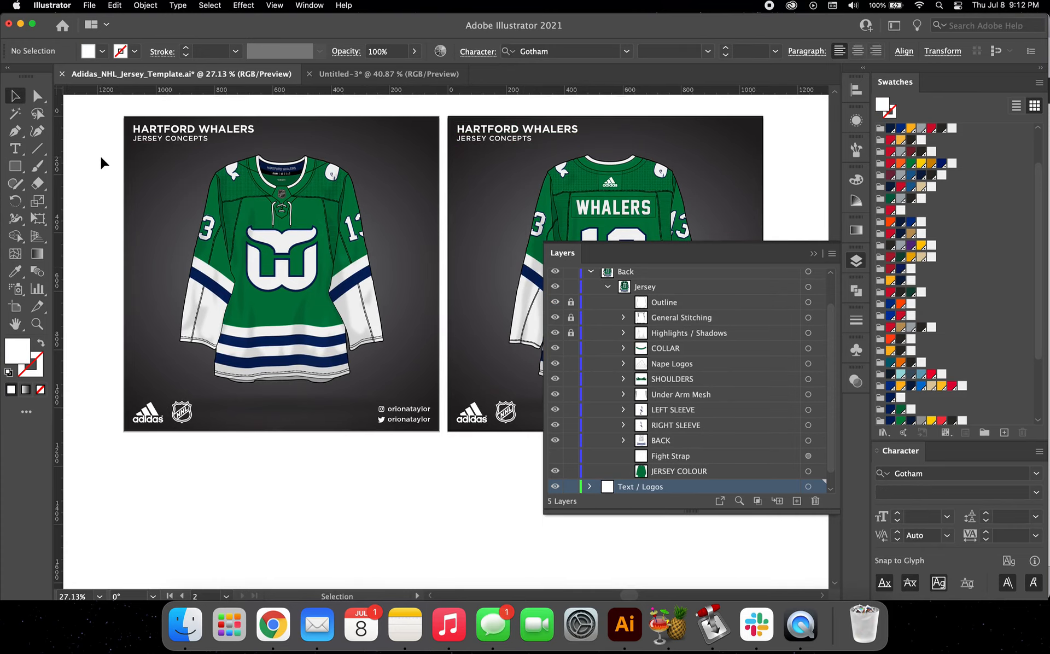
Step: Collapse the layer list and review the finished front and back jersey artboards side by side
click(813, 253)
scroll(564, 302, up, 3)
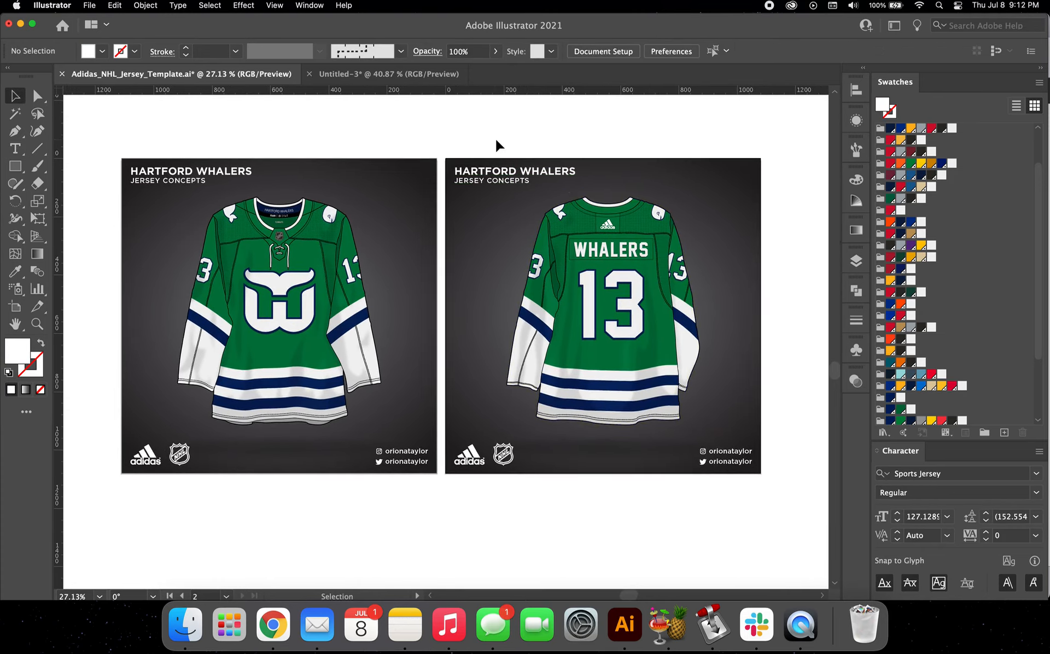
scroll(496, 140, up, 1)
scroll(496, 139, up, 2)
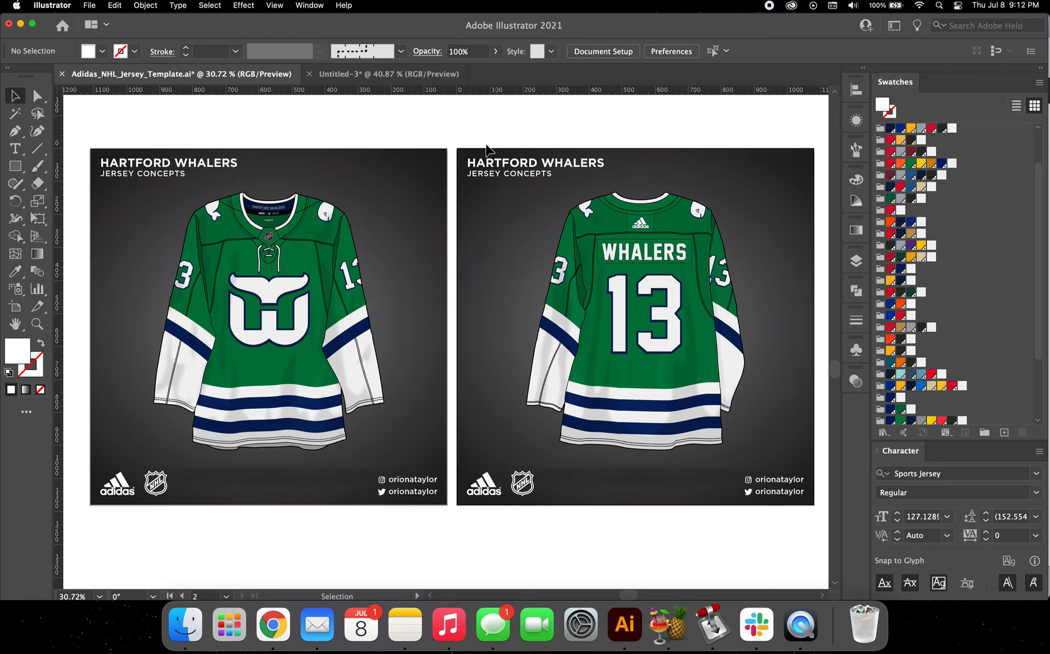
click(290, 288)
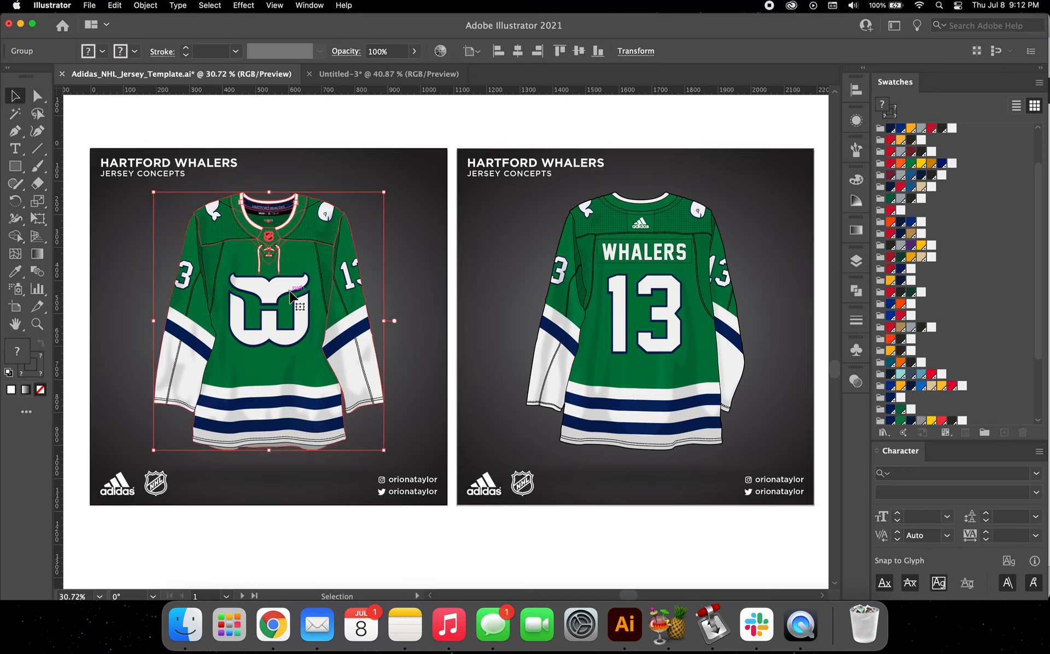
click(341, 125)
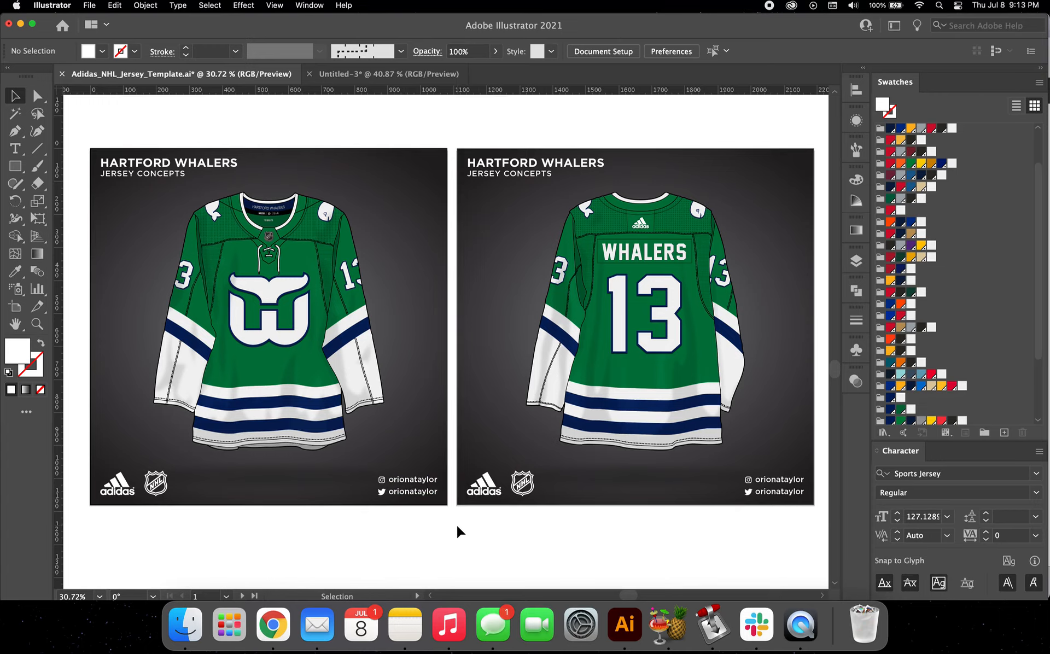
scroll(457, 526, right, 1)
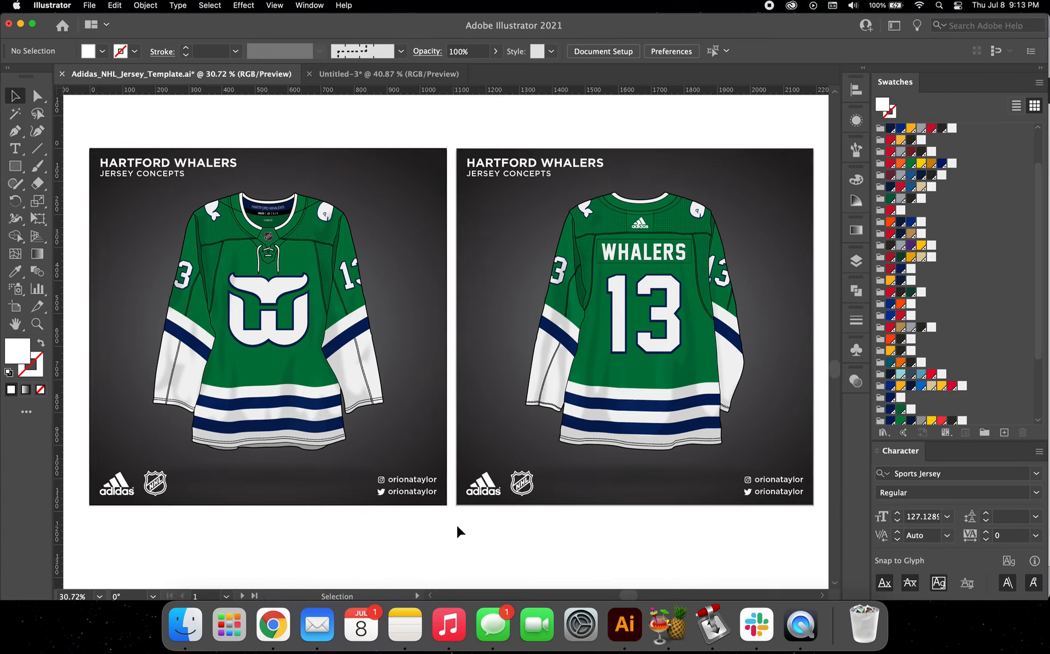